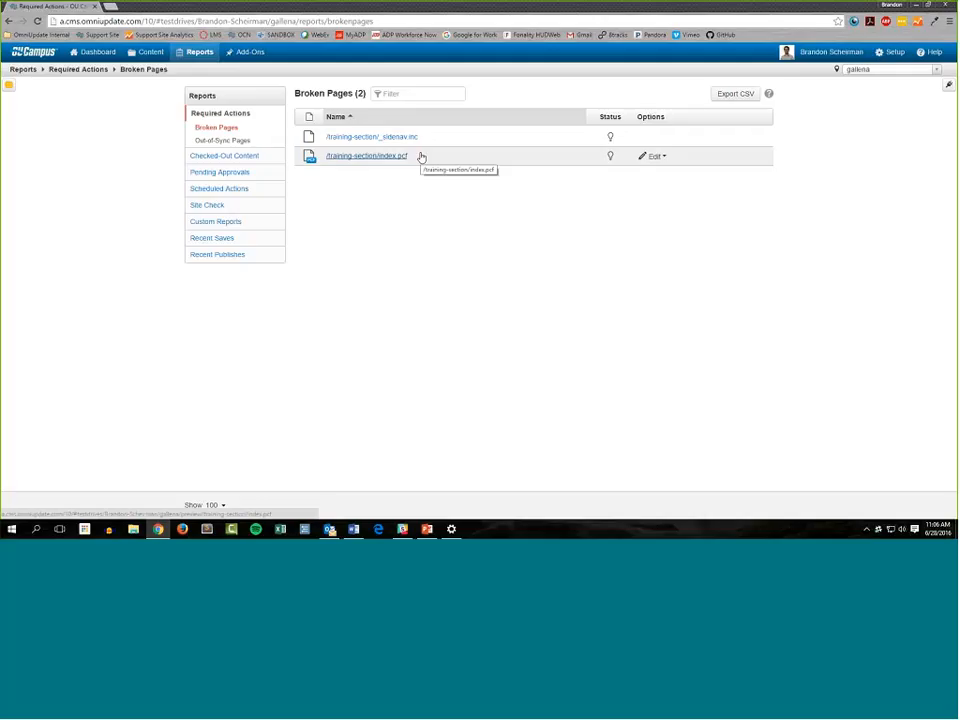
# Open /training-section/index.pcf from the Broken Pages report and check the page out
pyautogui.click(419, 156)
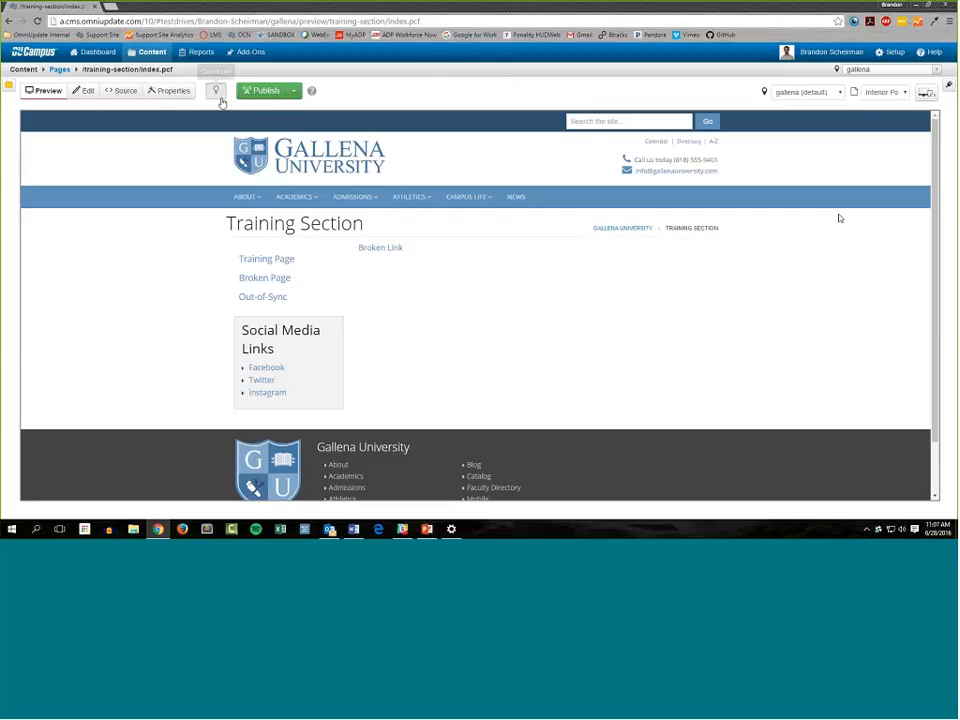
pyautogui.click(216, 93)
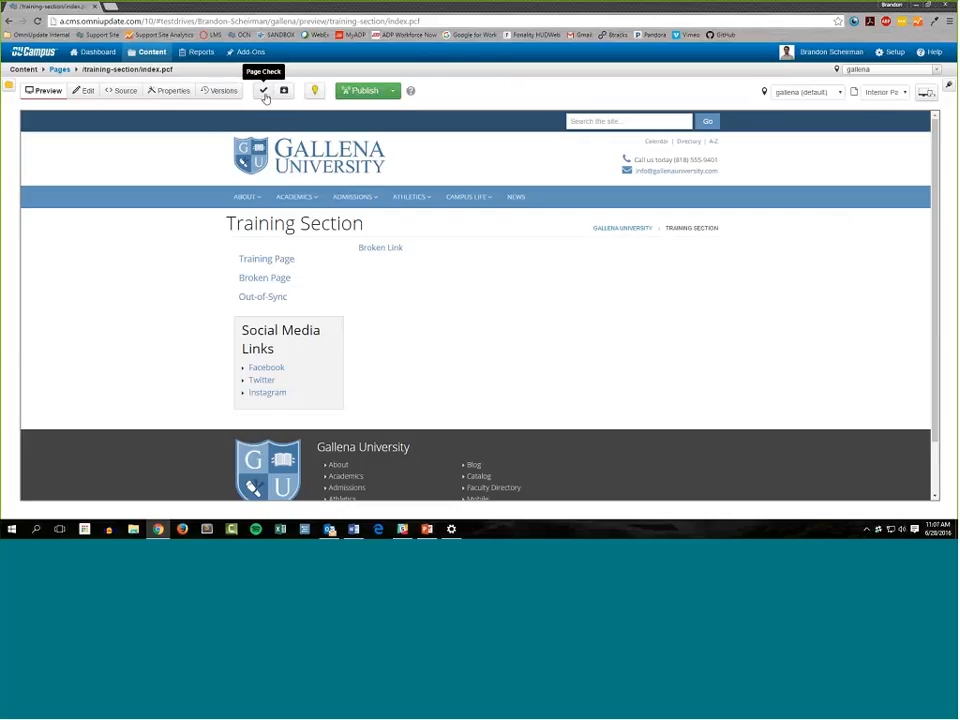
# Run the Links page check on index.pcf and examine its results for the broken URL, then close the results and the check
pyautogui.click(264, 92)
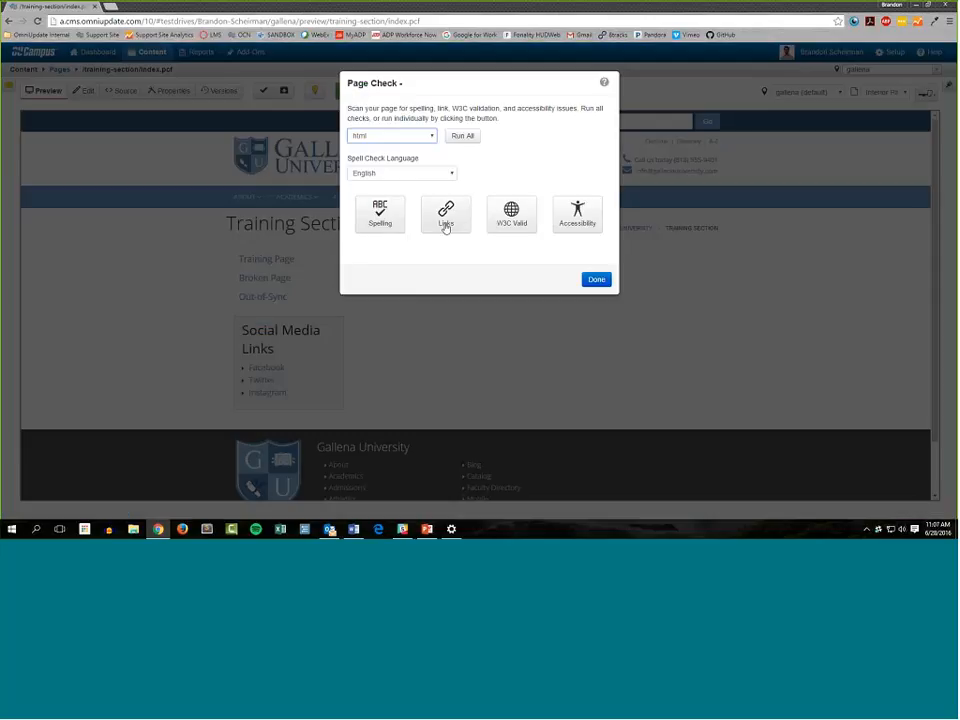
pyautogui.click(446, 222)
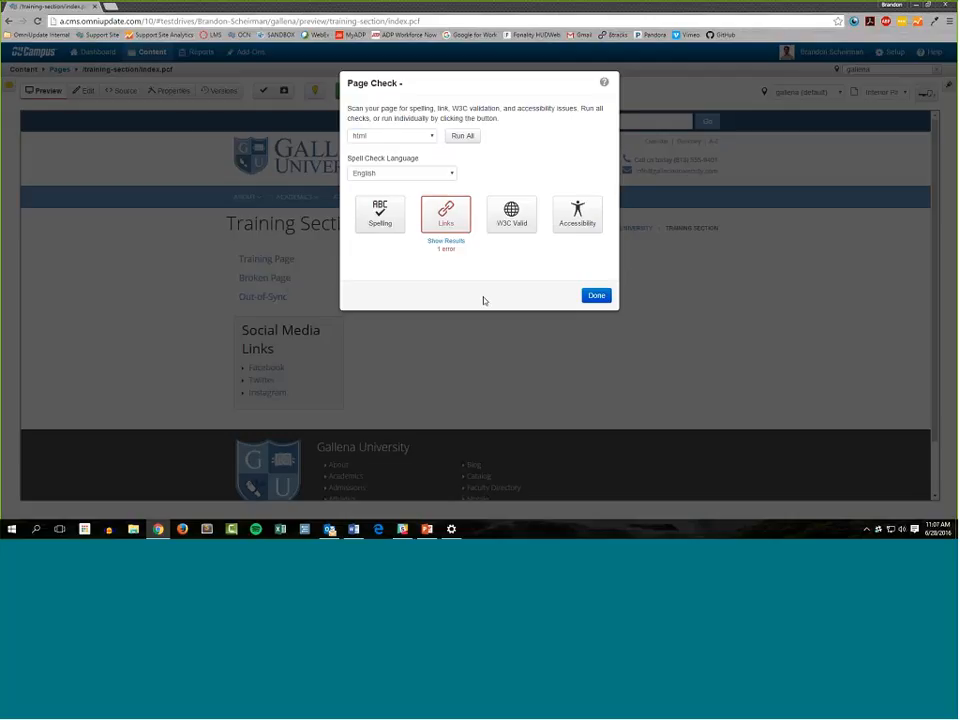
pyautogui.click(446, 242)
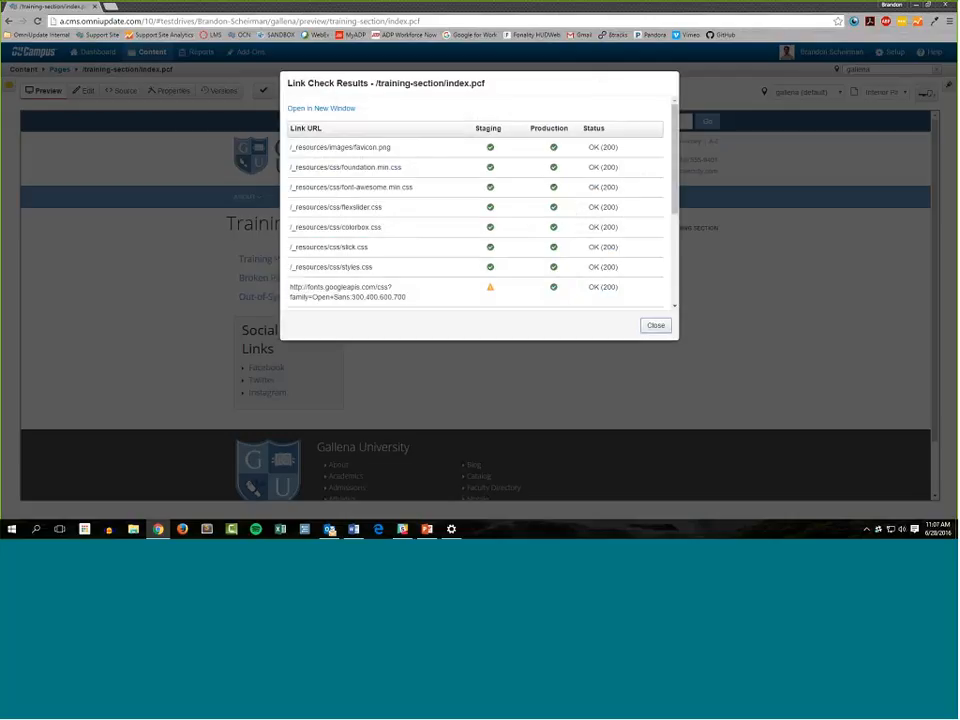
pyautogui.scroll(-1, 474, 191)
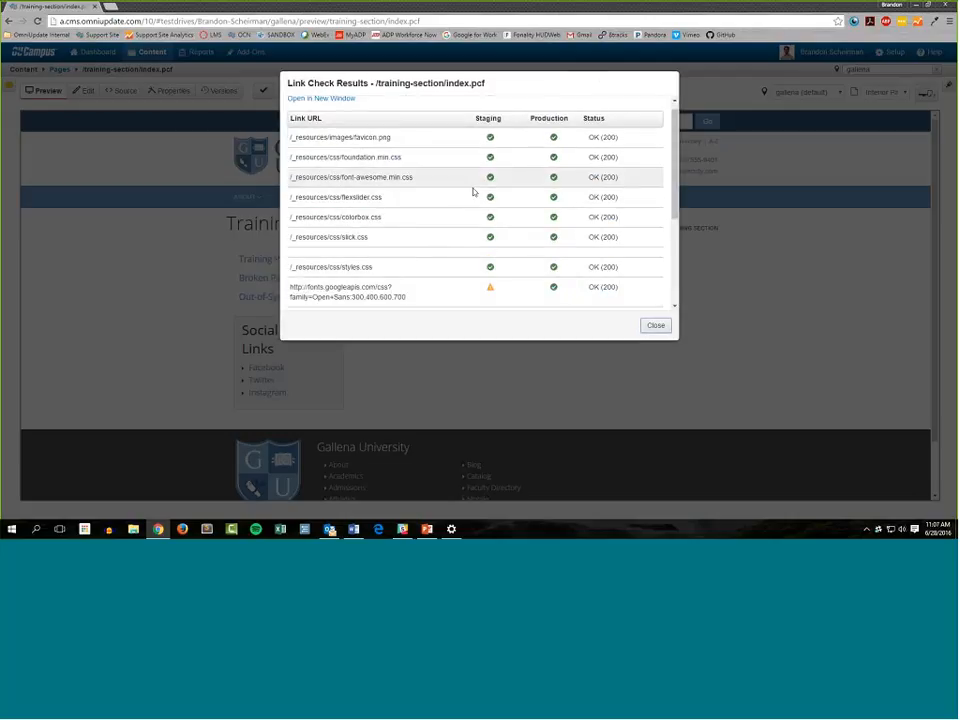
pyautogui.scroll(-5, 474, 191)
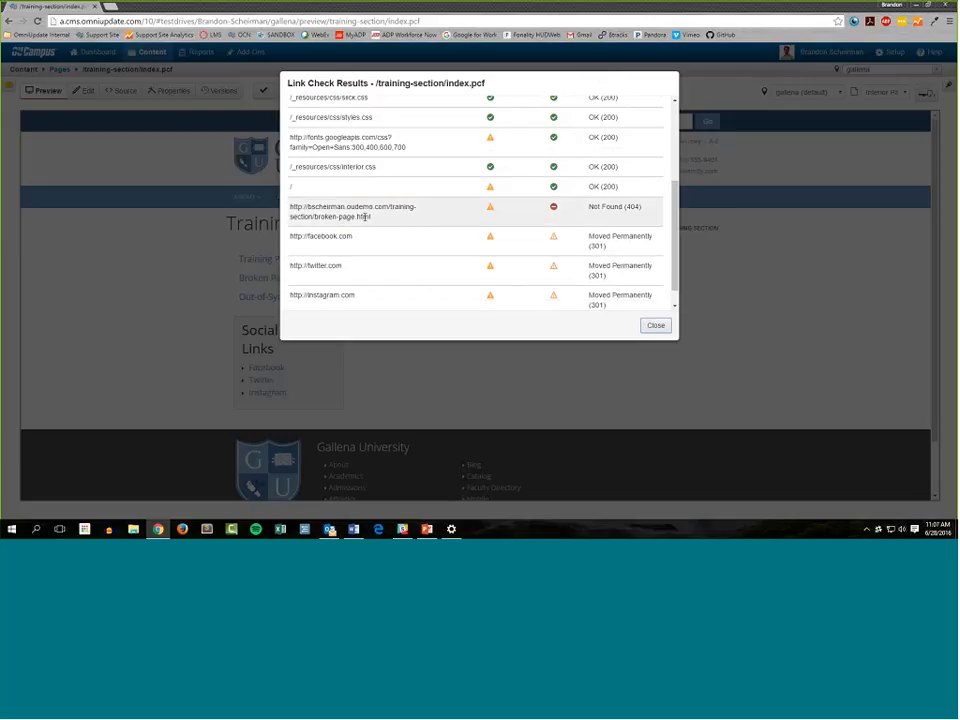
pyautogui.moveTo(366, 216); pyautogui.dragTo(291, 203)
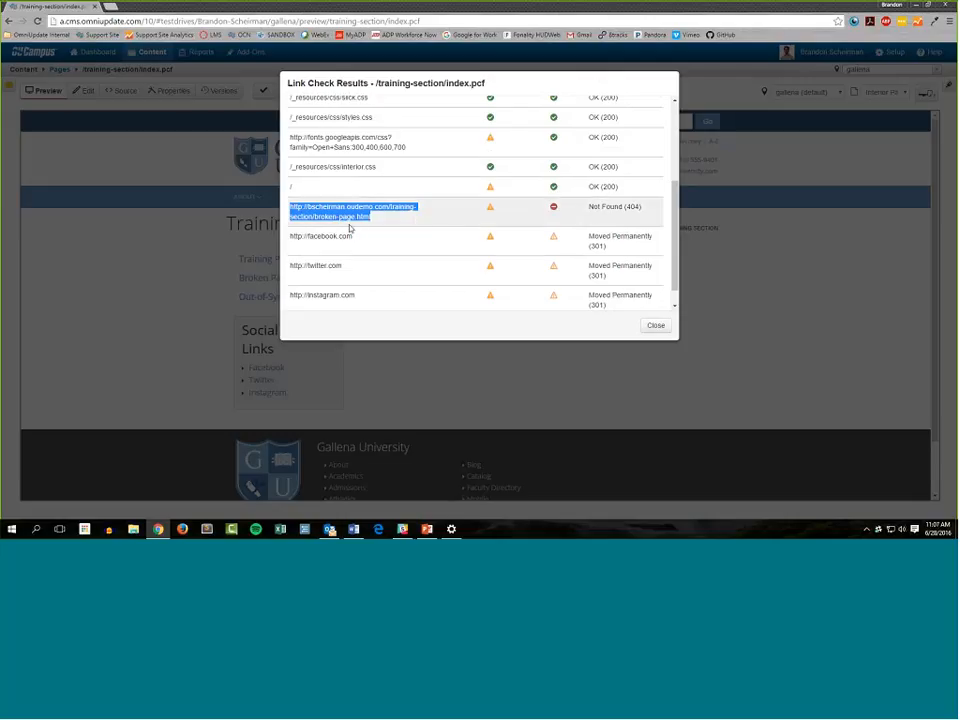
pyautogui.click(656, 332)
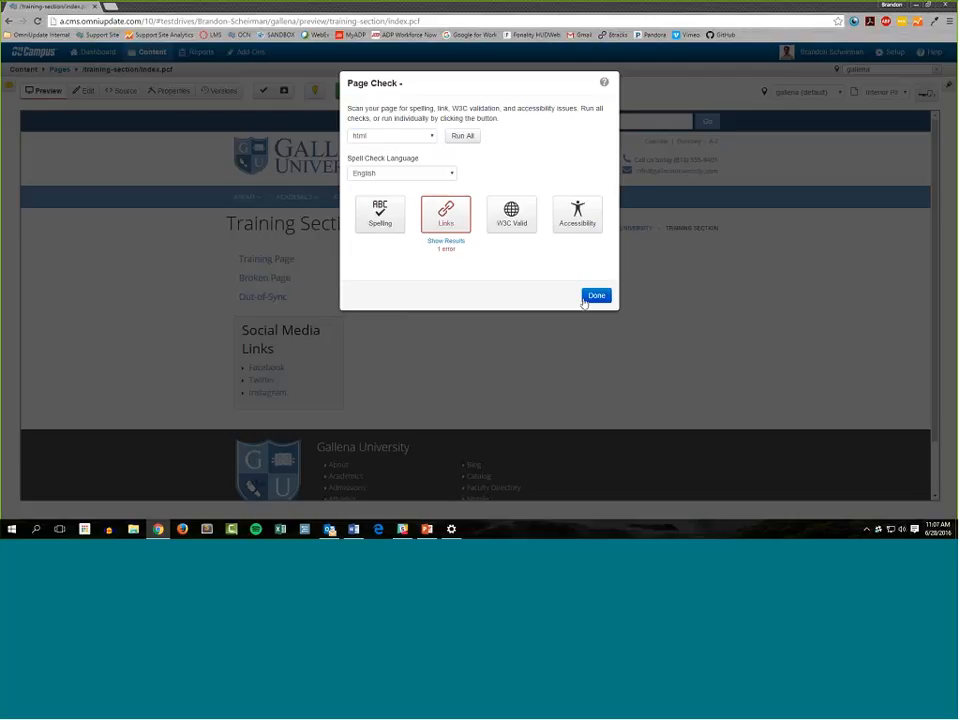
pyautogui.click(605, 300)
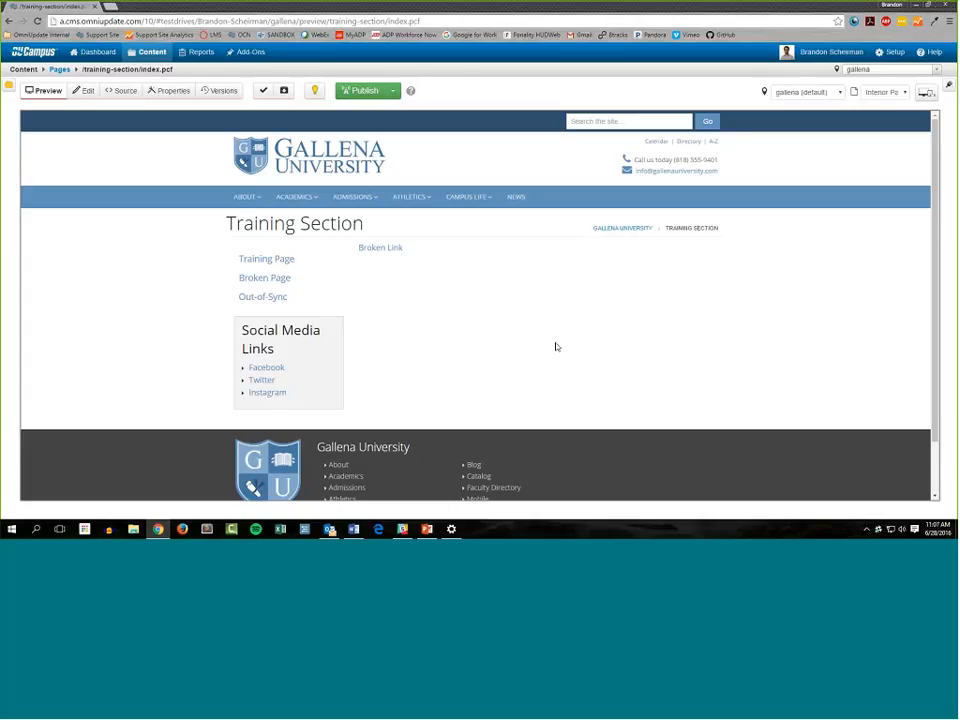
# Find the page's broken links with the Link Check gadget and view the page's editable regions with the gadgets hidden
pyautogui.click(948, 87)
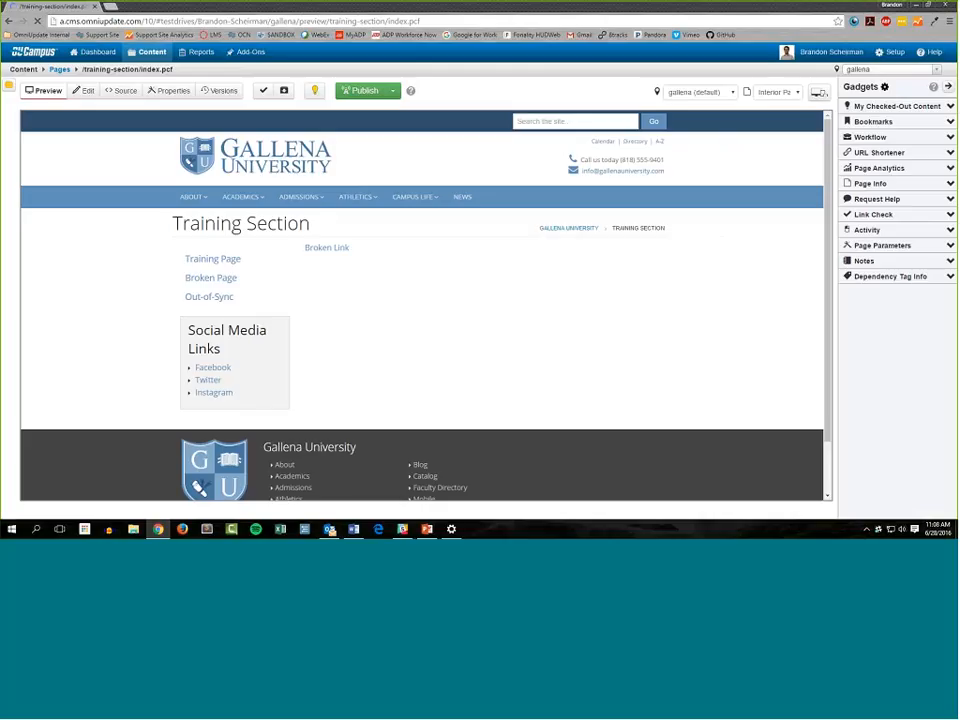
pyautogui.click(950, 215)
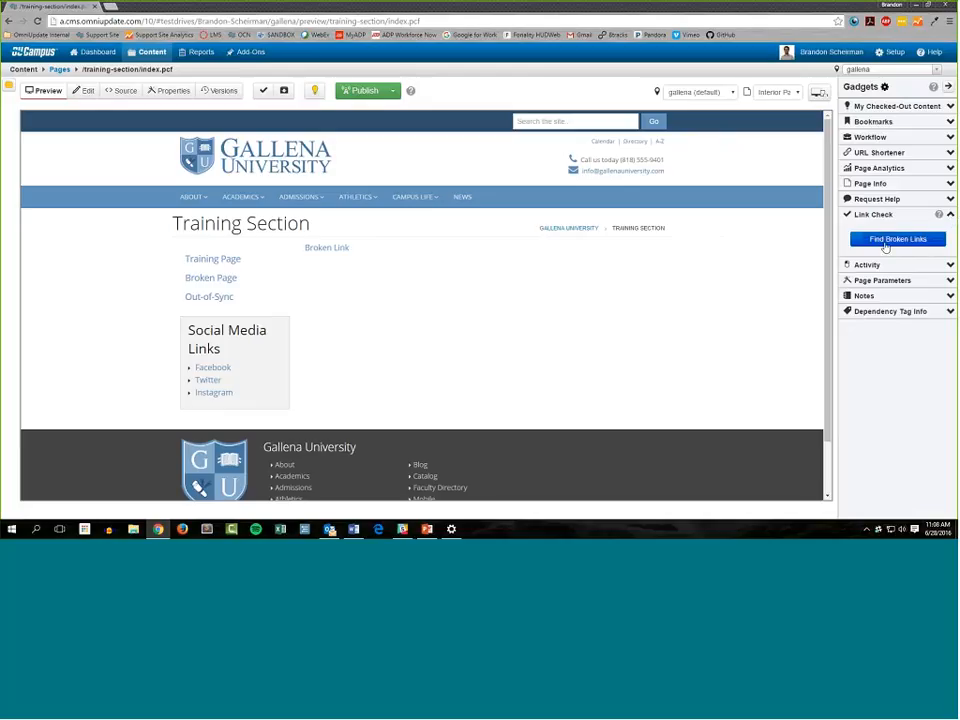
pyautogui.click(924, 243)
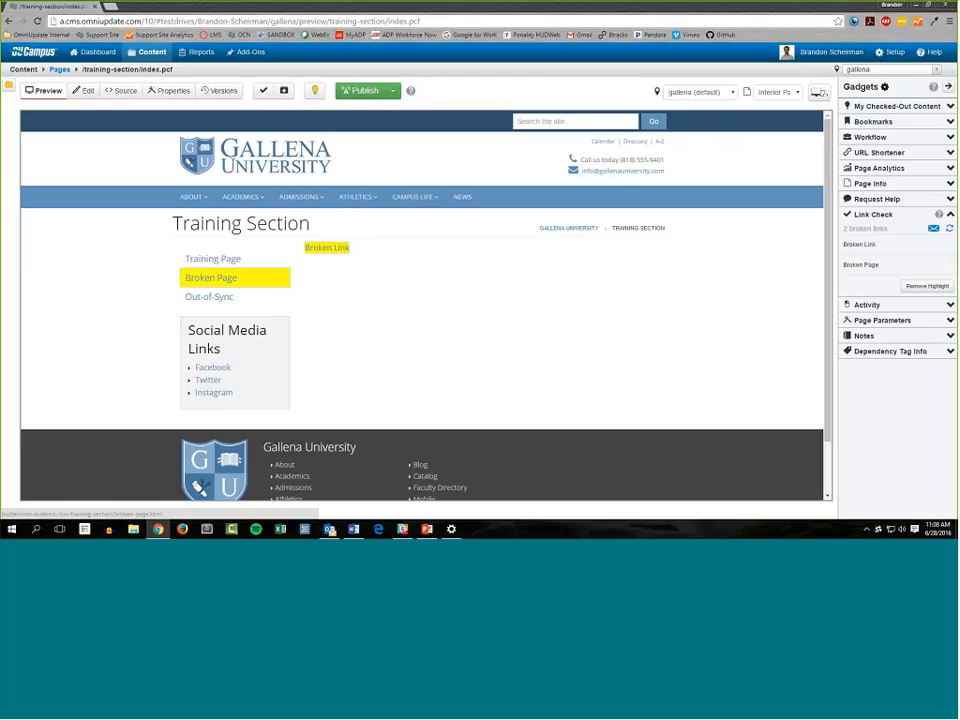
pyautogui.click(83, 91)
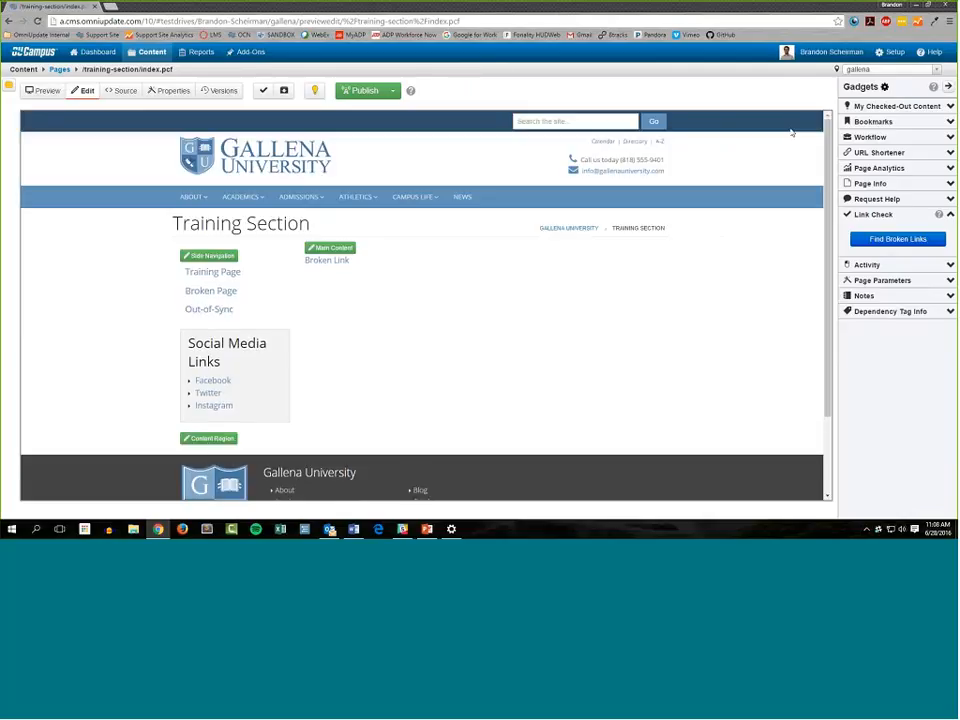
pyautogui.click(949, 87)
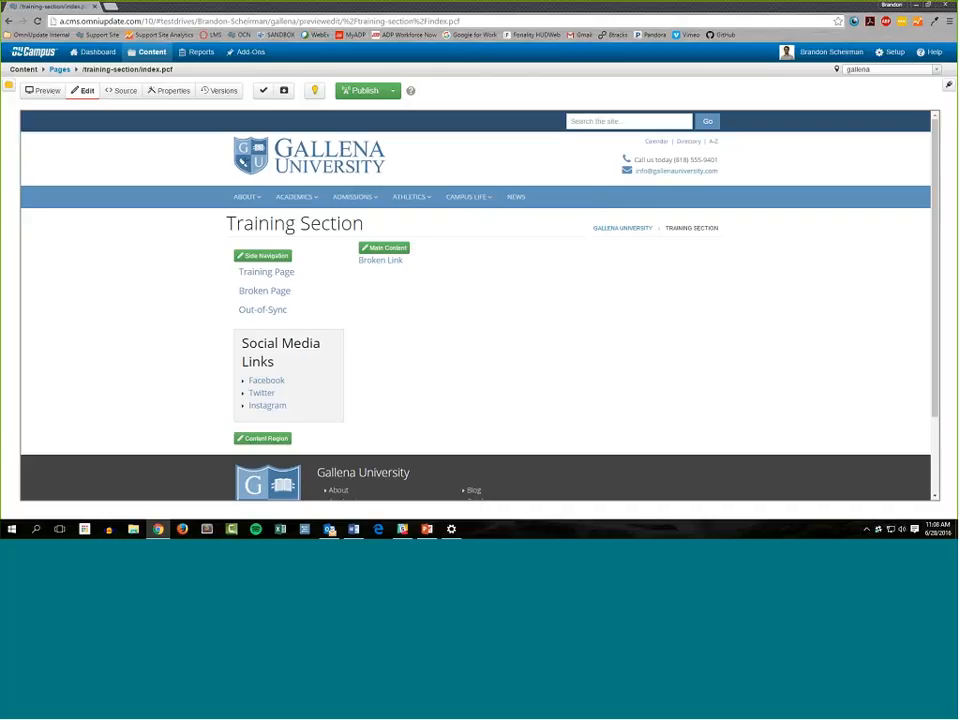
# In the source of index.pcf, delete the broken dependency tag {{f:11346746}} from the Broken Link href
pyautogui.click(121, 91)
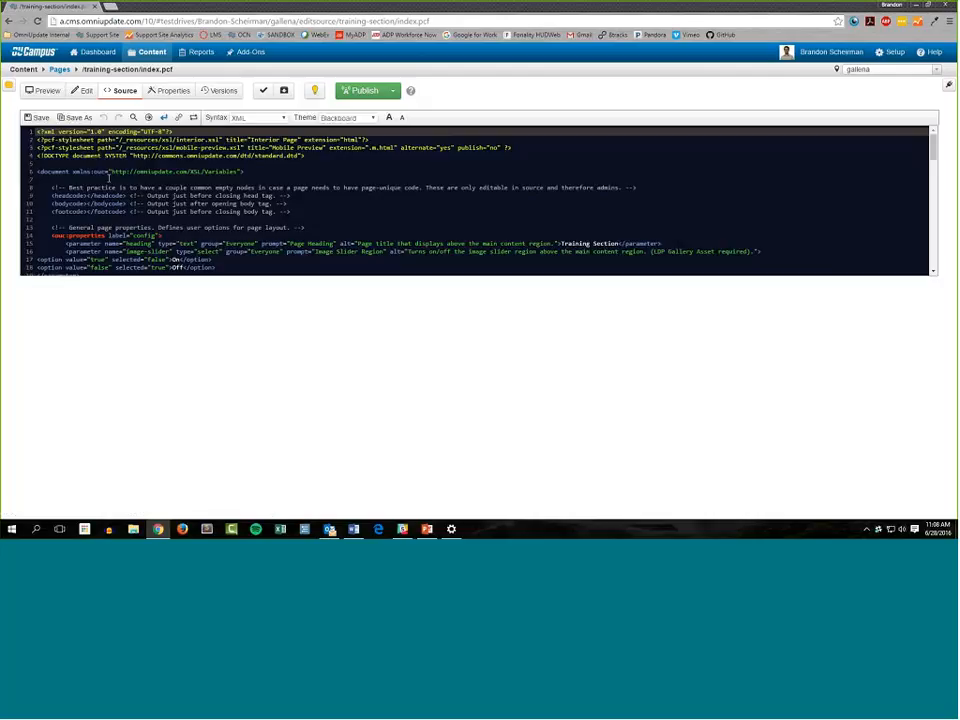
pyautogui.scroll(-12, 361, 243)
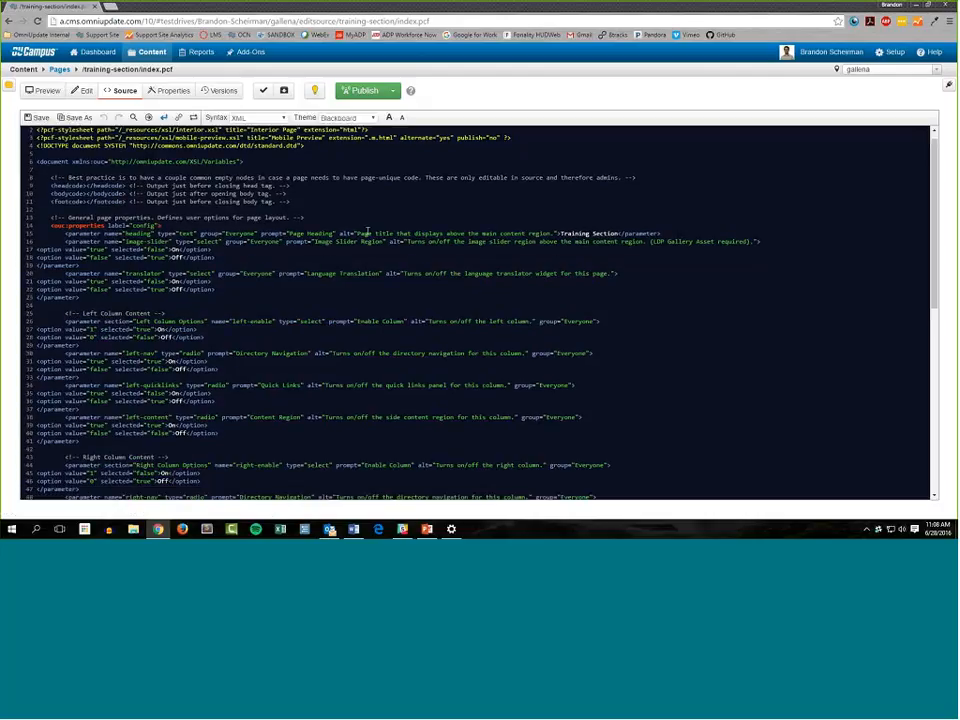
pyautogui.scroll(-3, 388, 246)
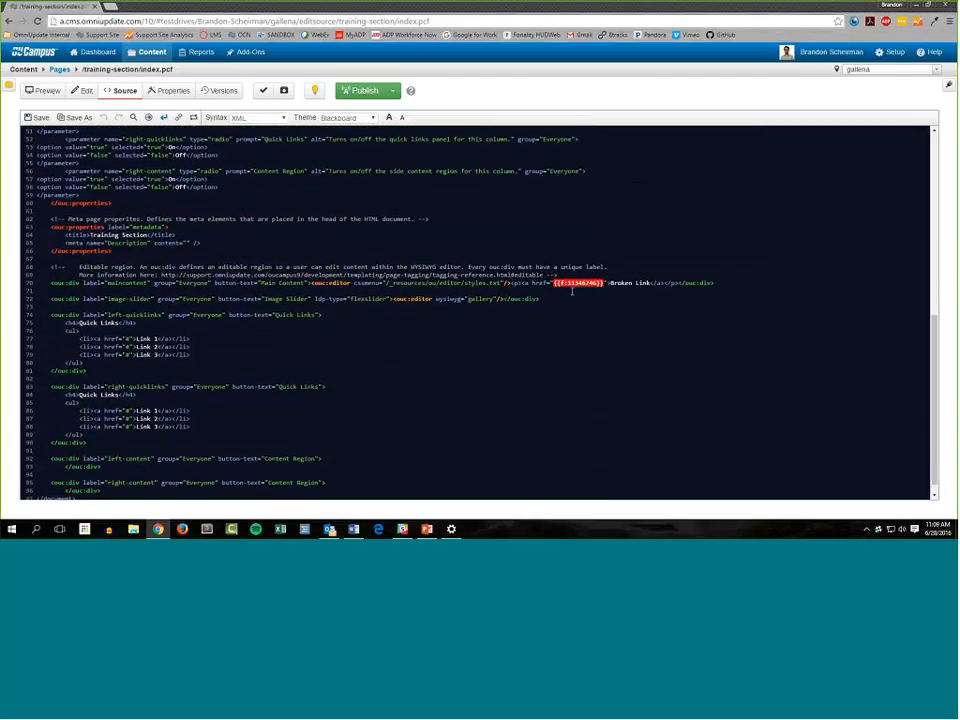
pyautogui.click(562, 271)
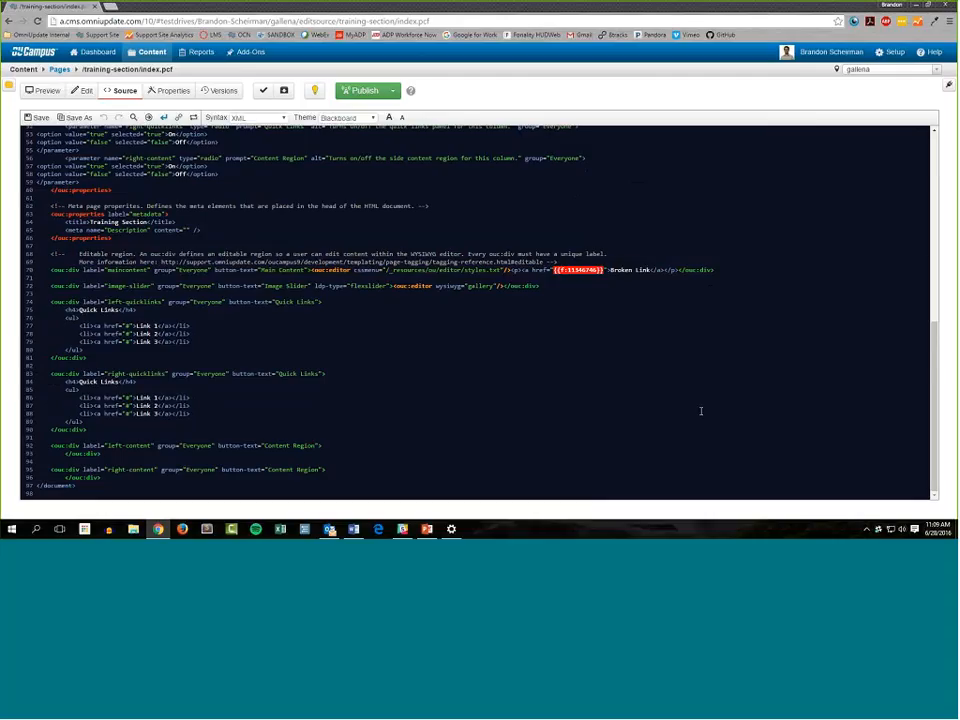
pyautogui.press('BackSpace')
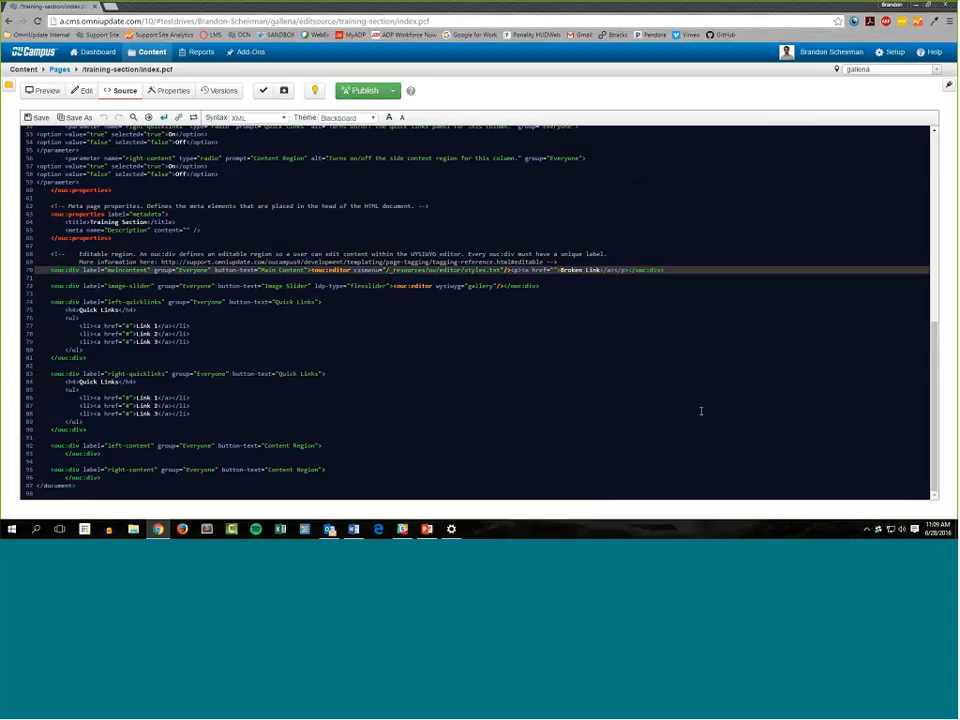
# Insert a replacement file's dependency tag into the empty Broken Link href and save the page source
pyautogui.click(179, 118)
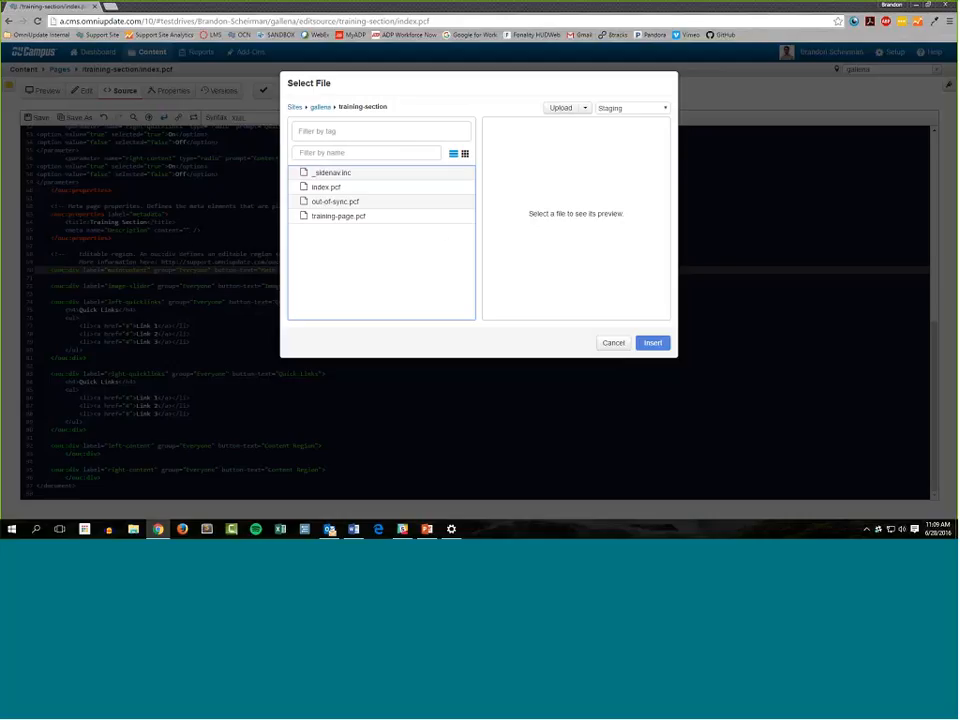
pyautogui.click(845, 272)
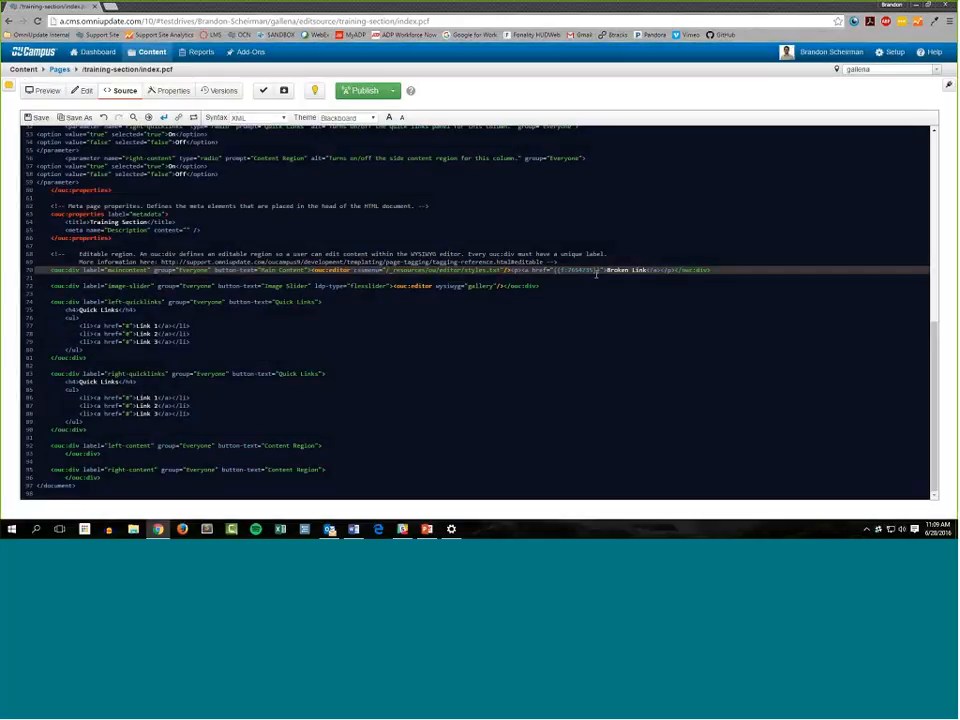
pyautogui.moveTo(597, 272); pyautogui.dragTo(553, 272)
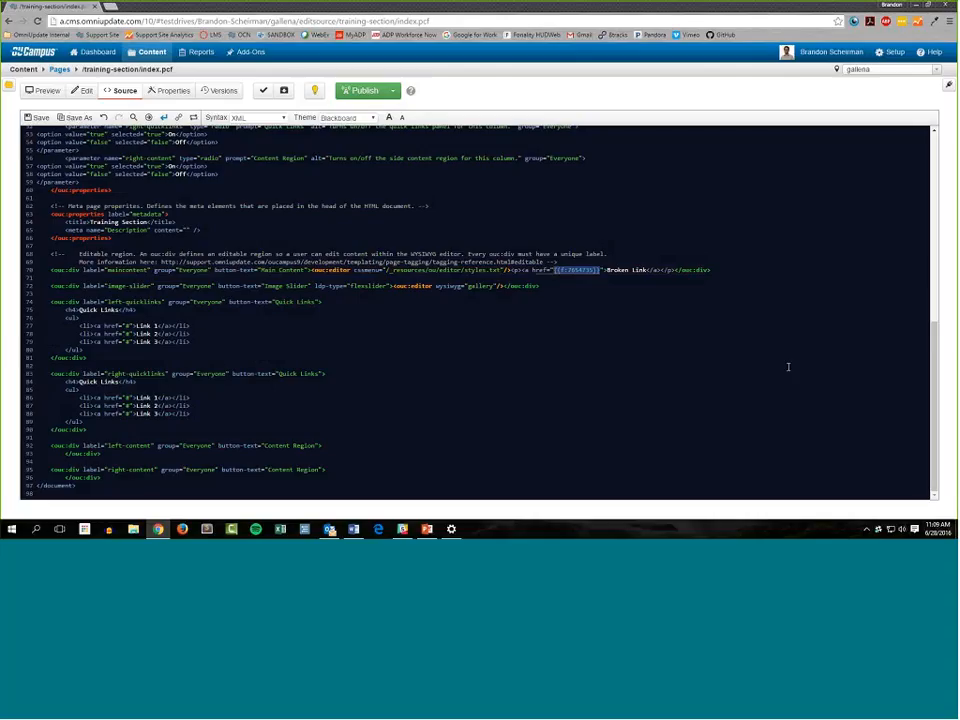
pyautogui.click(37, 118)
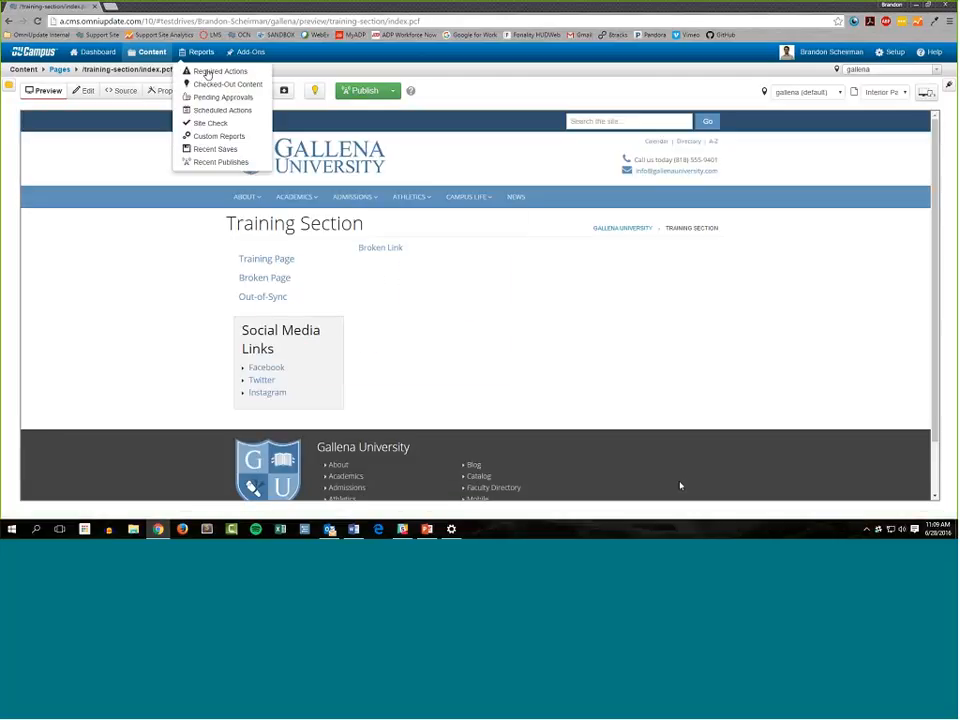
# Open /training-section/_sidenav.inc from the Broken Pages report and show its source code
pyautogui.click(207, 73)
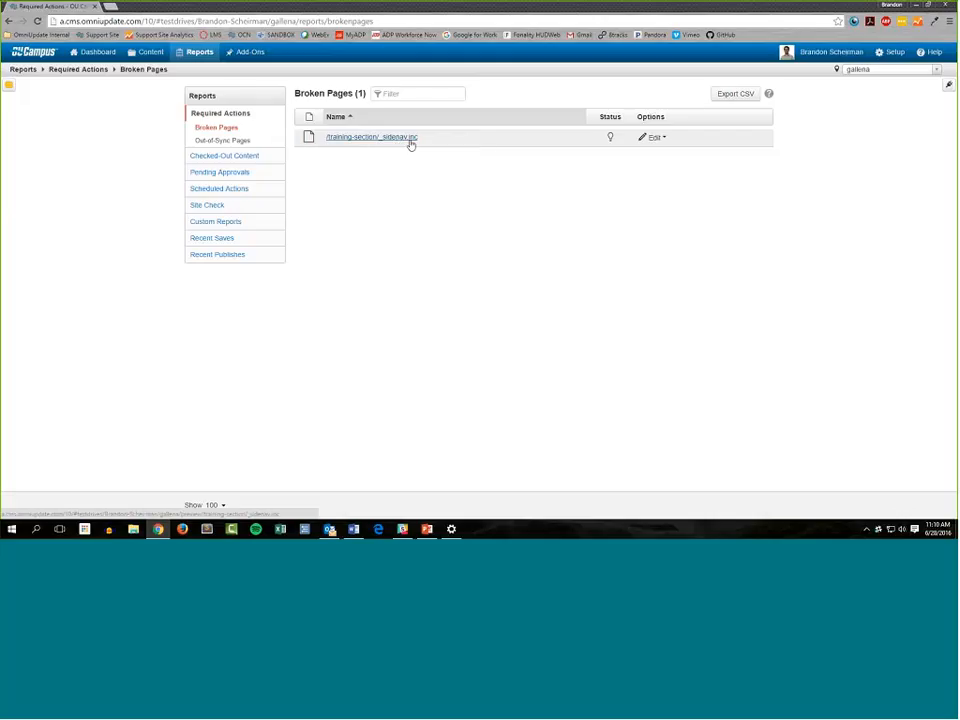
pyautogui.click(410, 140)
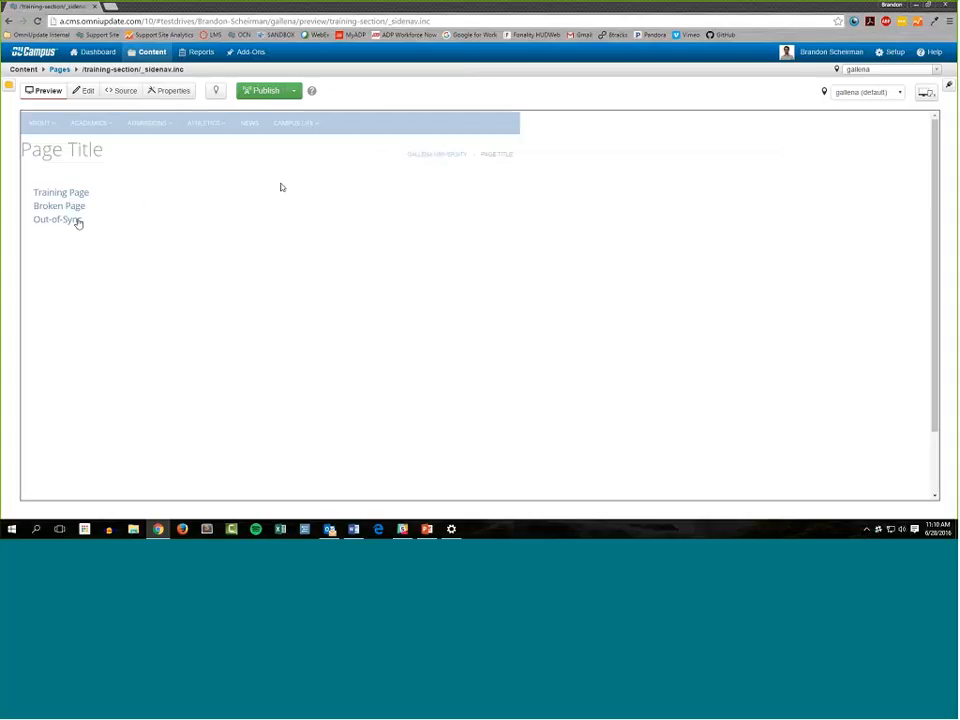
pyautogui.click(88, 208)
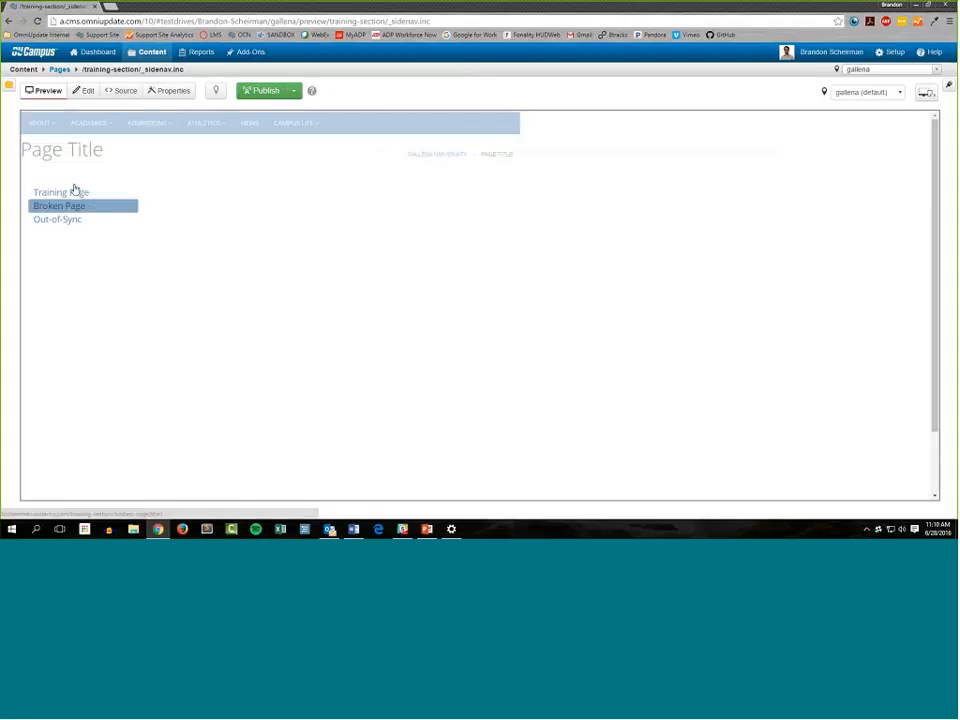
pyautogui.click(121, 91)
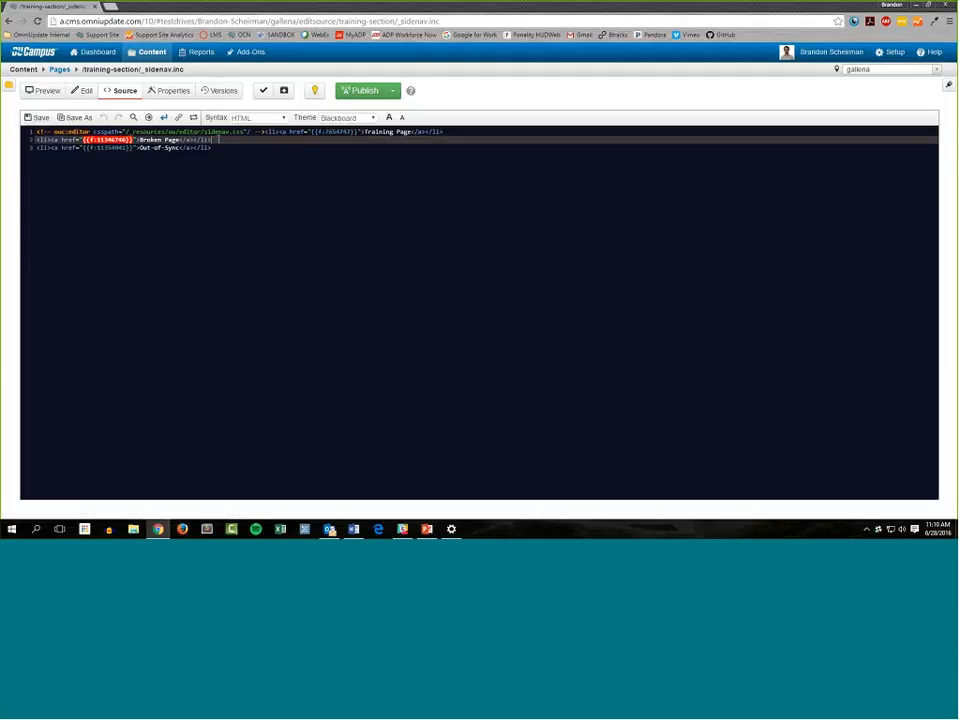
# Delete the Broken Page list item from the side navigation source and move the Training Page item onto its own line
pyautogui.hotkey('shift', 'Home')
pyautogui.press('BackSpace')
pyautogui.press('BackSpace')
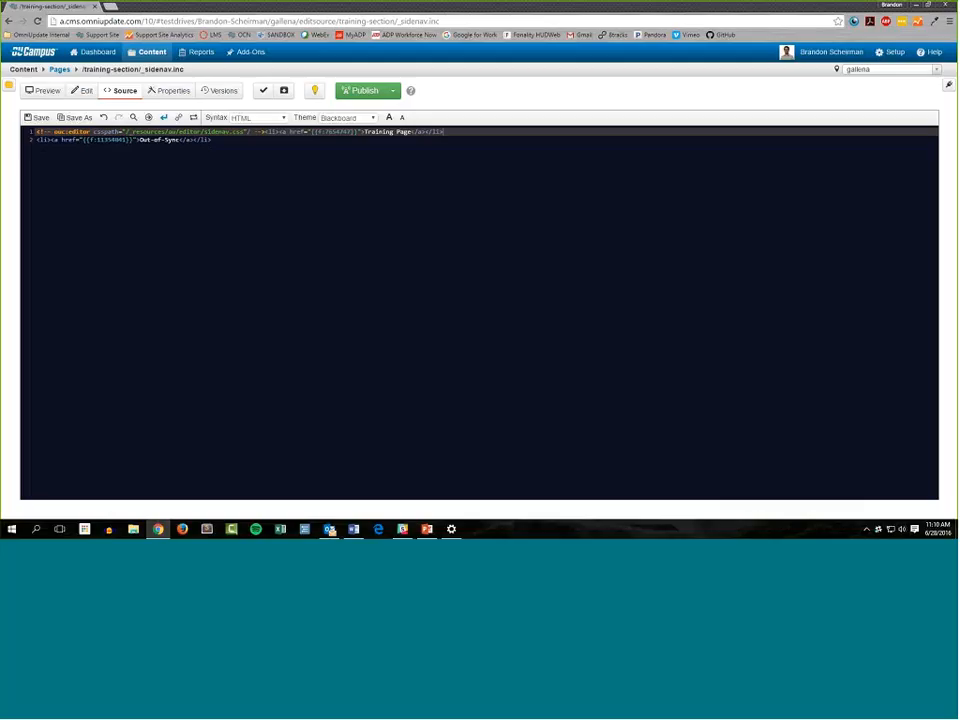
pyautogui.press('Return')
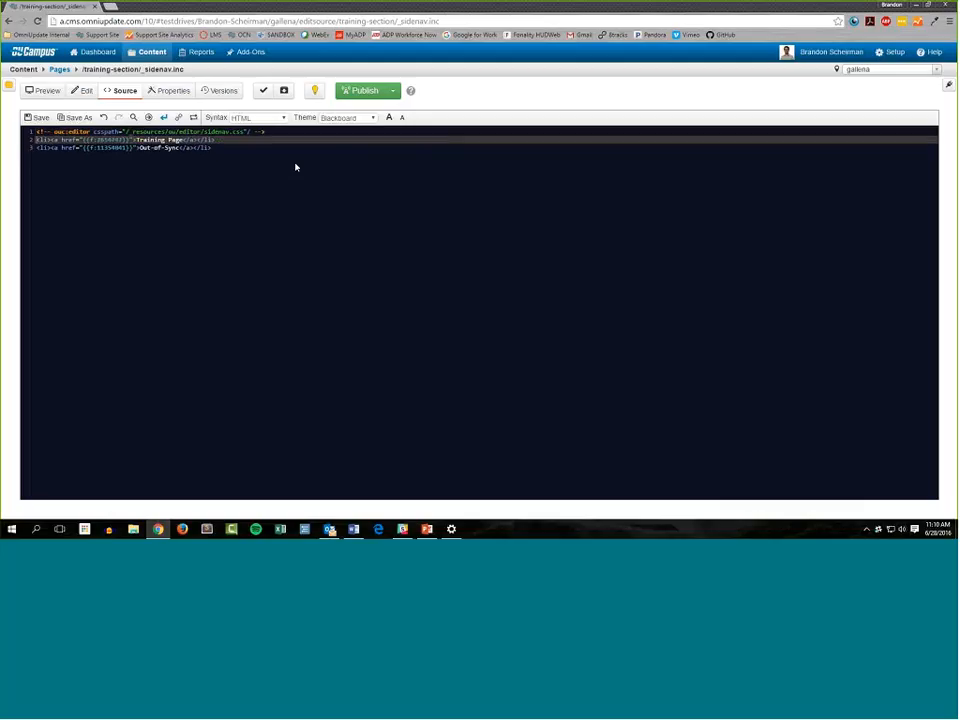
# Save and publish the edited _sidenav.inc file
pyautogui.click(38, 118)
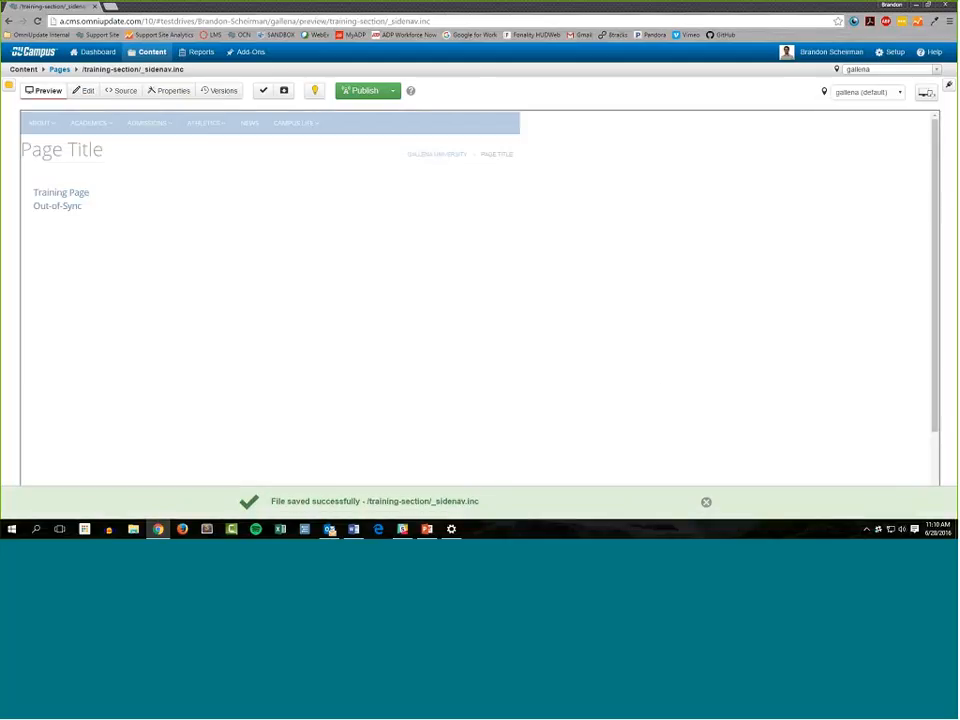
pyautogui.click(365, 90)
pyautogui.click(594, 360)
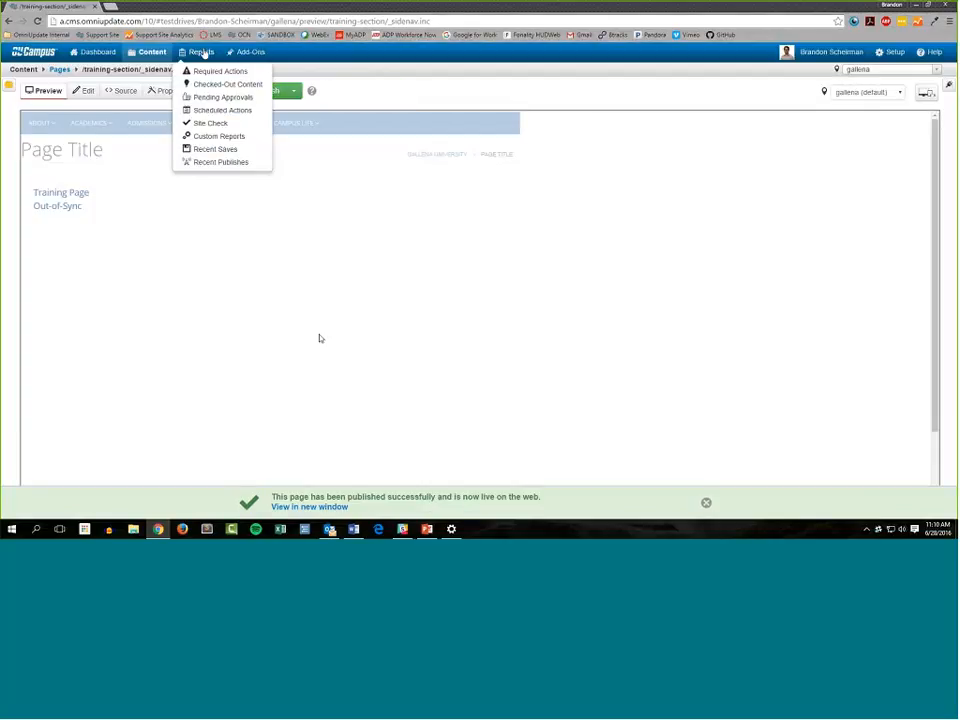
# Return to the Required Actions report and publish all pages listed under Out-of-Sync Pages
pyautogui.click(218, 72)
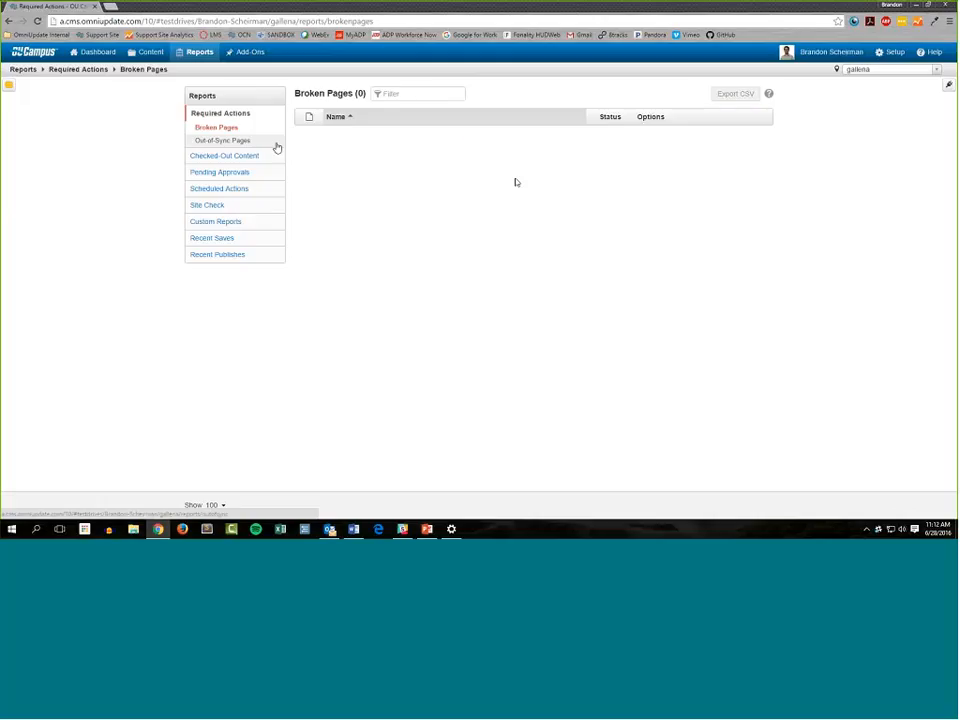
pyautogui.click(278, 147)
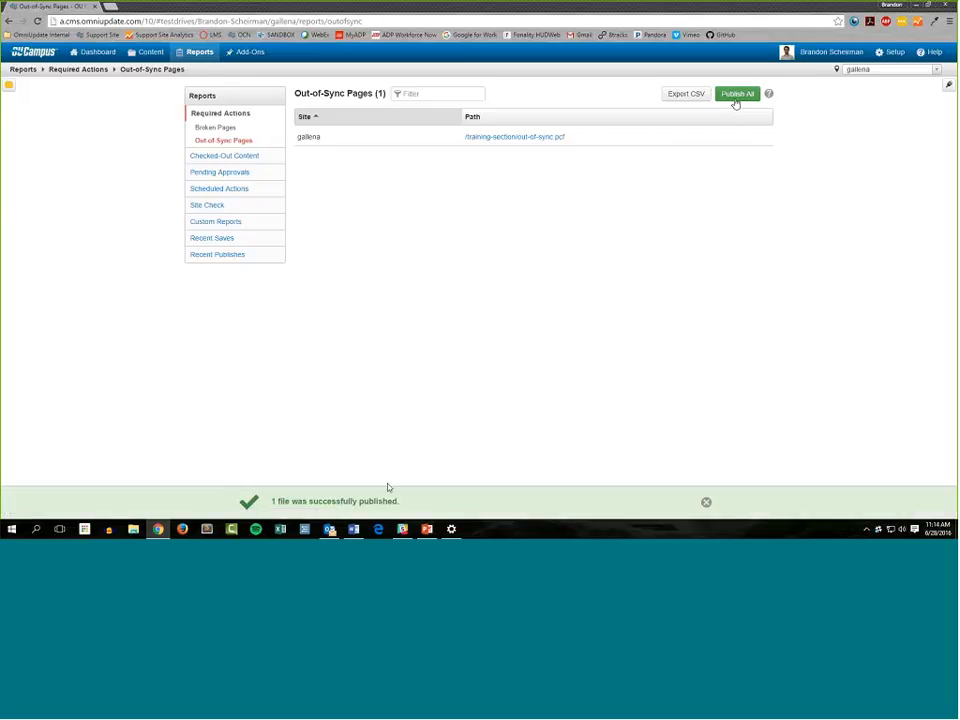
pyautogui.click(706, 502)
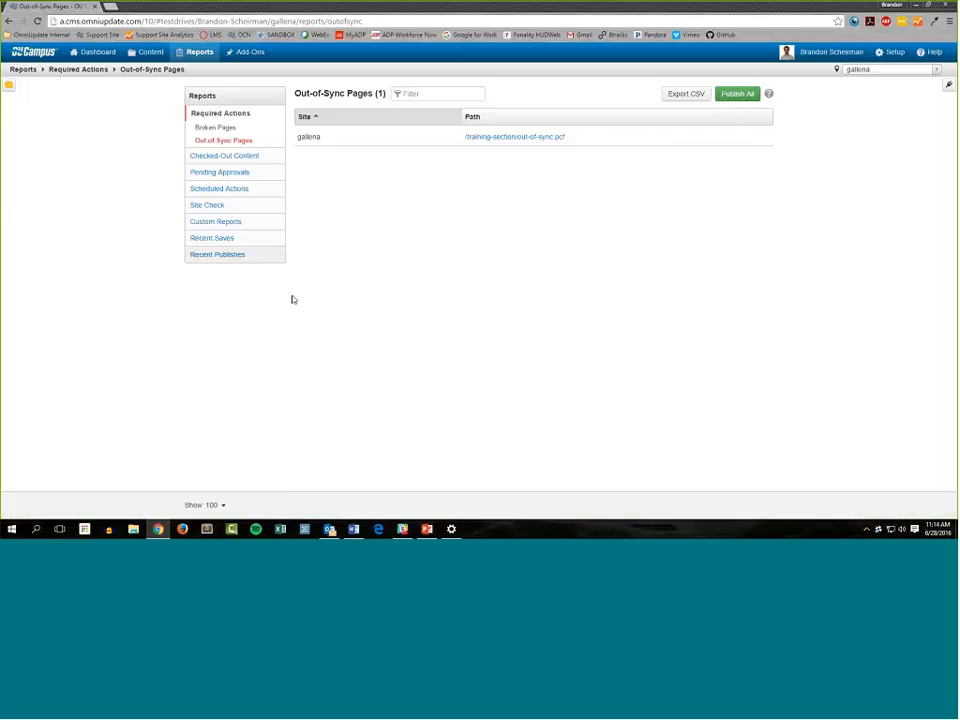
# Recheck the Out-of-Sync Pages report and open out-of-sync.pcf from the training-section folder
pyautogui.click(199, 56)
pyautogui.click(215, 142)
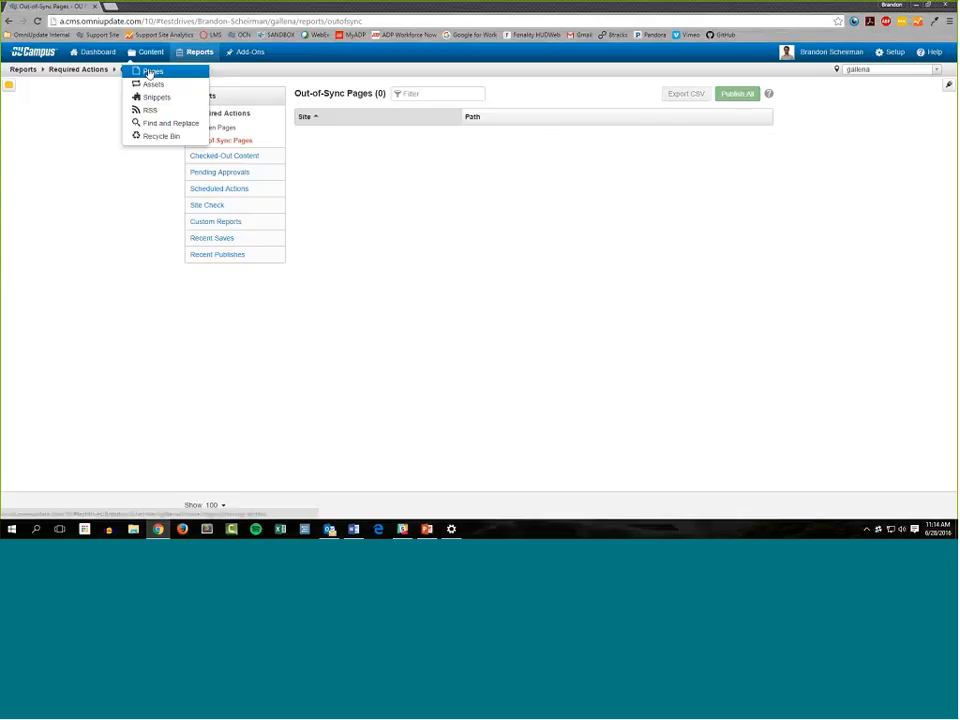
pyautogui.click(148, 70)
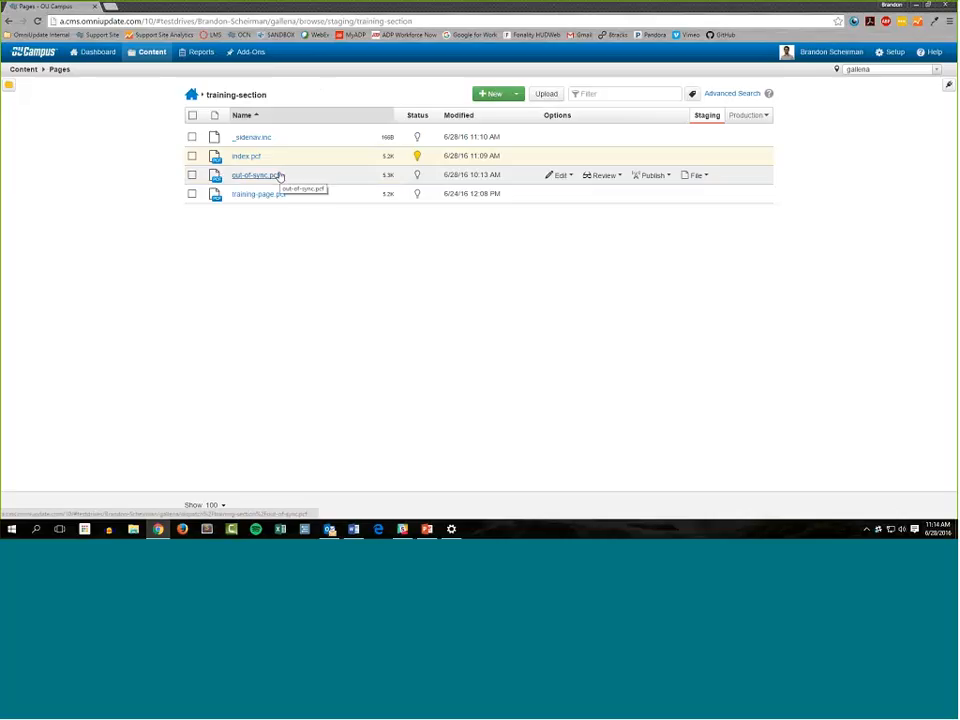
pyautogui.click(255, 177)
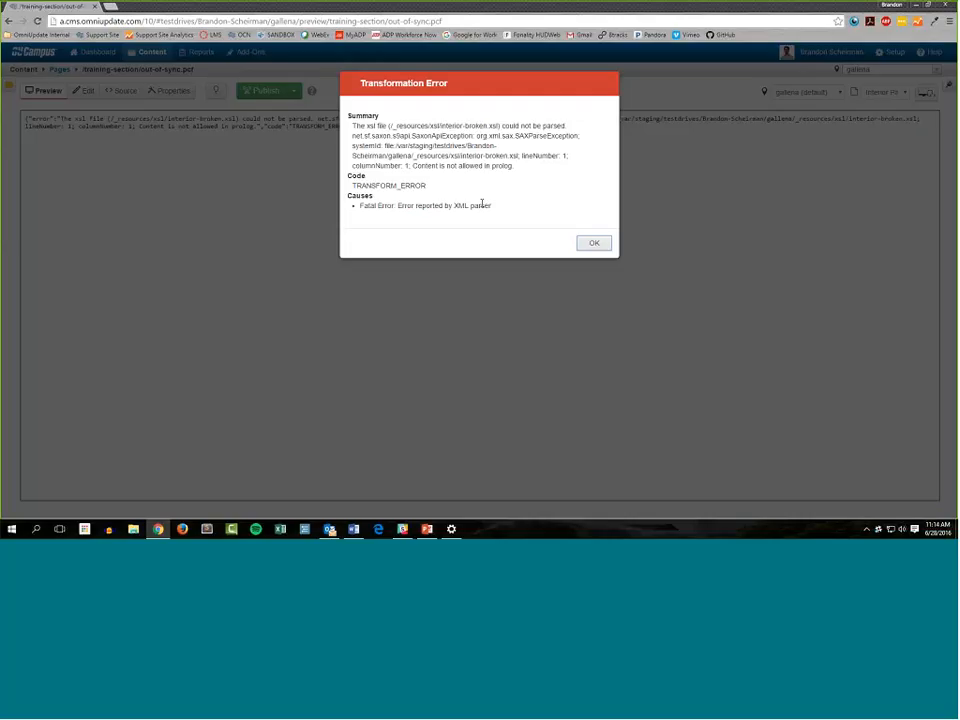
# Read the Transformation Error details, including the XSL file path and the parsing cause, and dismiss the error message
pyautogui.moveTo(490, 205); pyautogui.dragTo(349, 108)
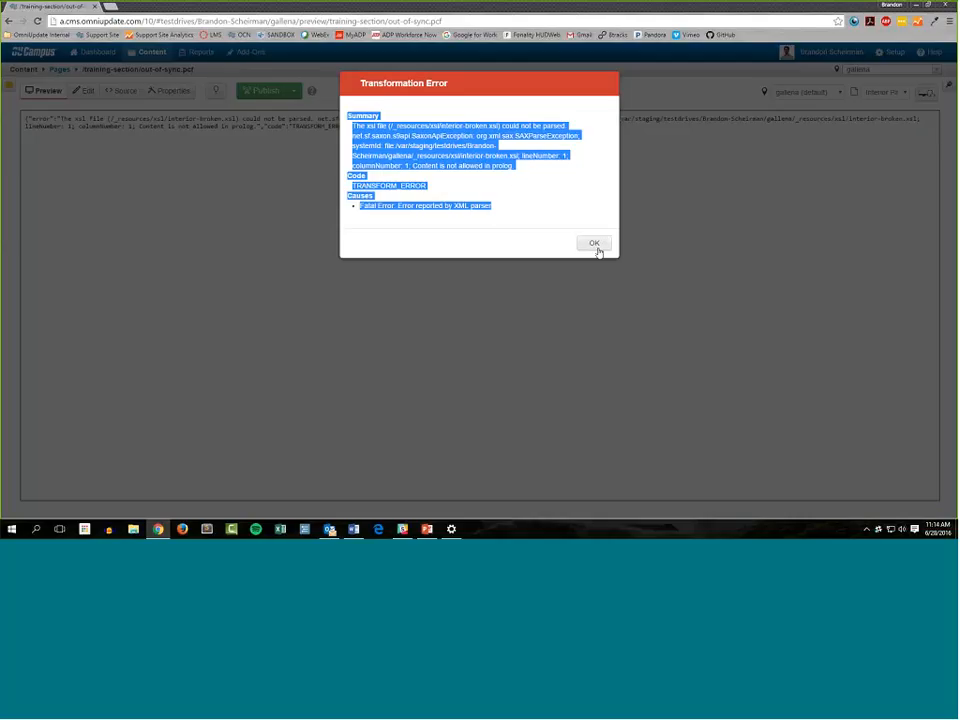
pyautogui.click(523, 167)
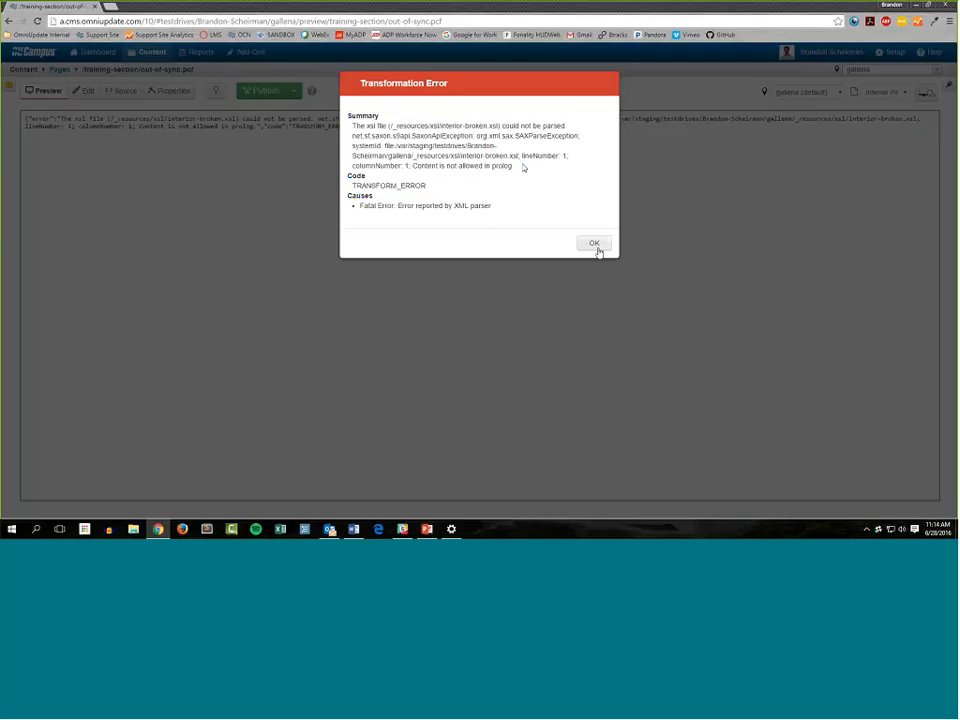
pyautogui.doubleClick(517, 156)
pyautogui.moveTo(493, 156); pyautogui.dragTo(390, 157)
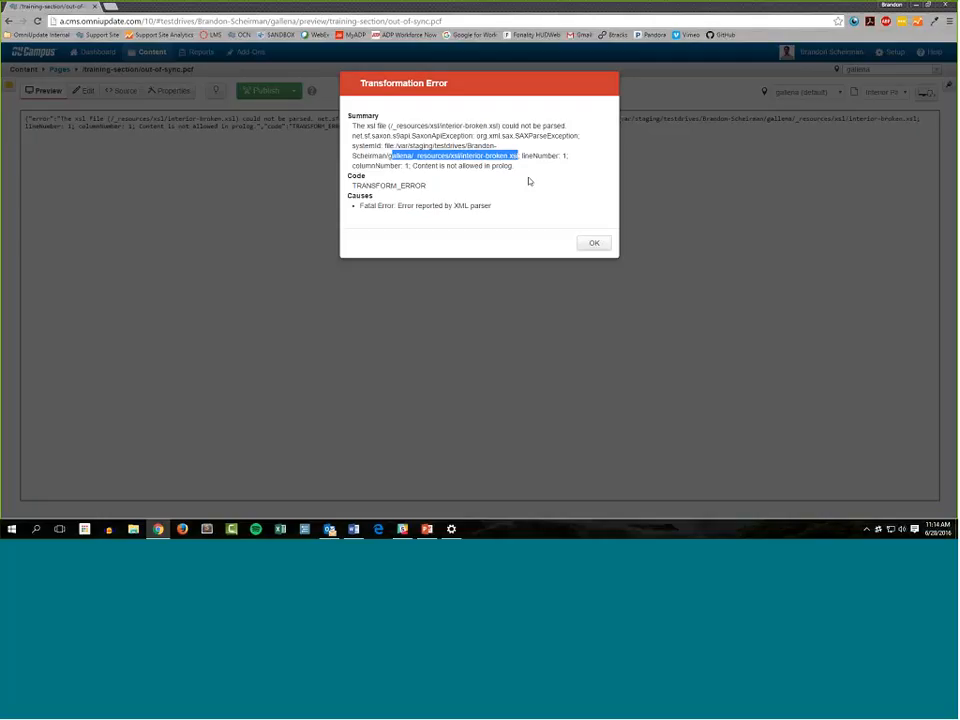
pyautogui.click(396, 177)
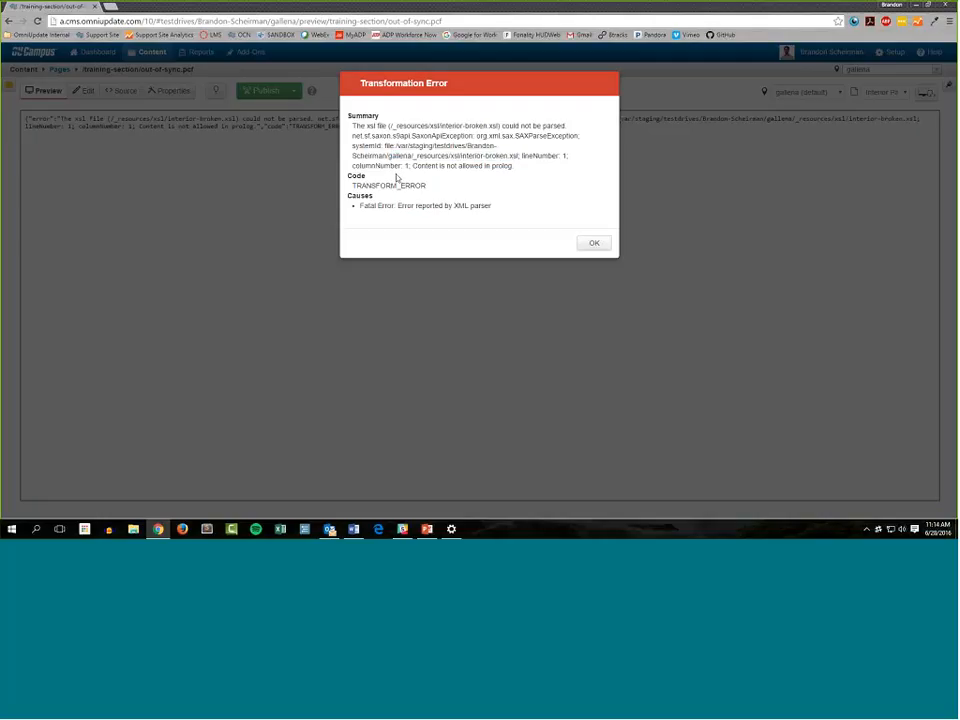
pyautogui.moveTo(412, 165); pyautogui.dragTo(514, 166)
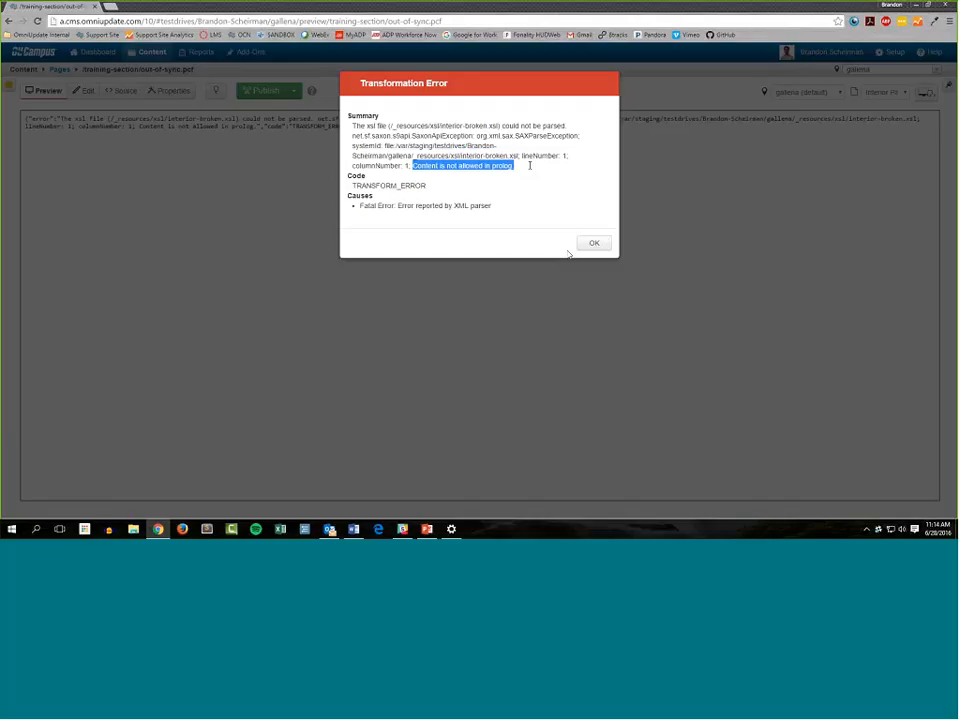
pyautogui.click(591, 246)
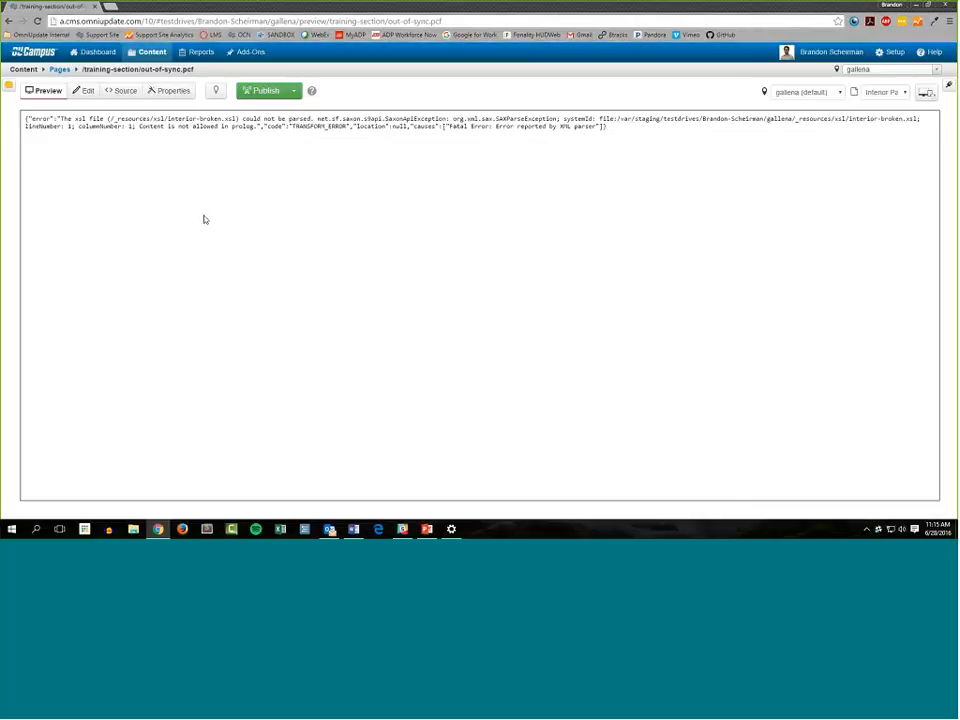
# Show the source code of out-of-sync.pcf and check which XSL file its Interior Page stylesheet declaration references
pyautogui.click(121, 92)
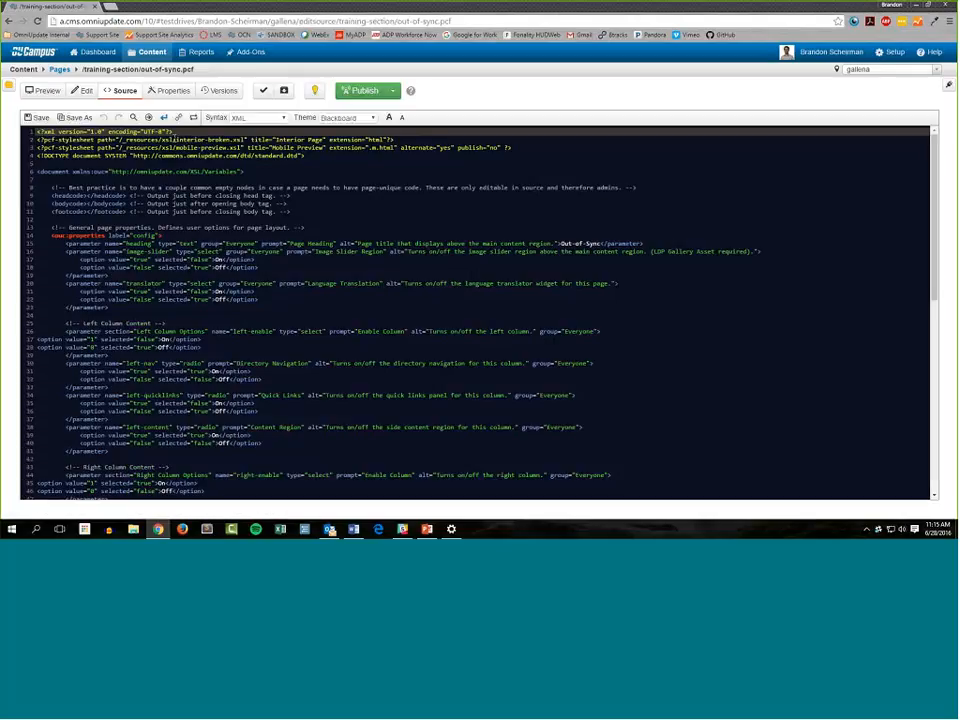
pyautogui.moveTo(177, 139); pyautogui.dragTo(244, 139)
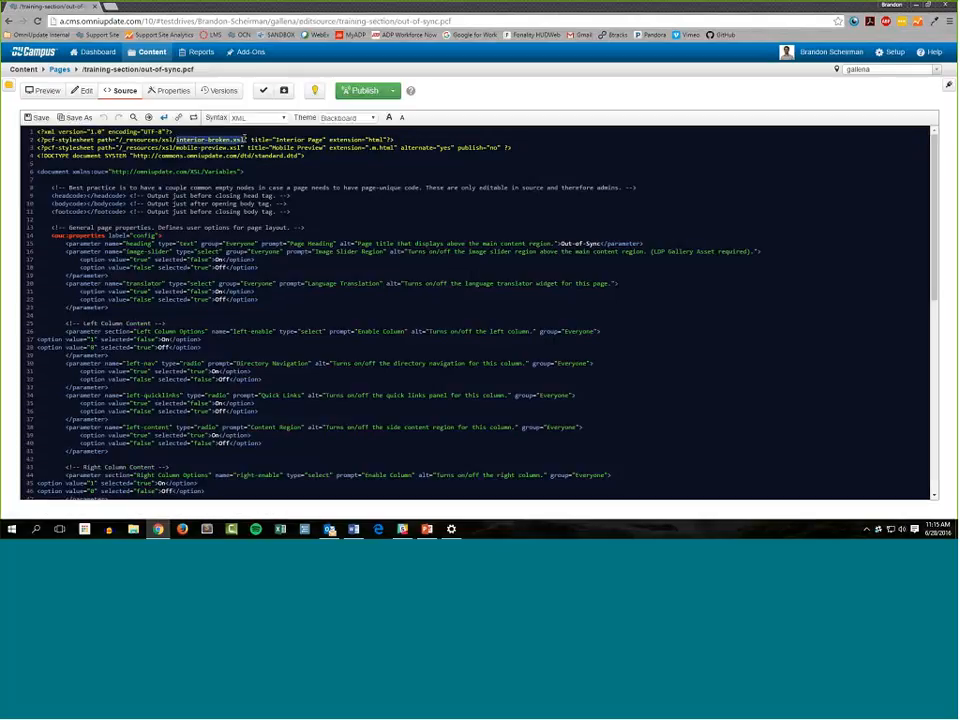
pyautogui.click(236, 155)
# Open the interior-broken.xsl file from the _resources/xsl folder
pyautogui.click(60, 69)
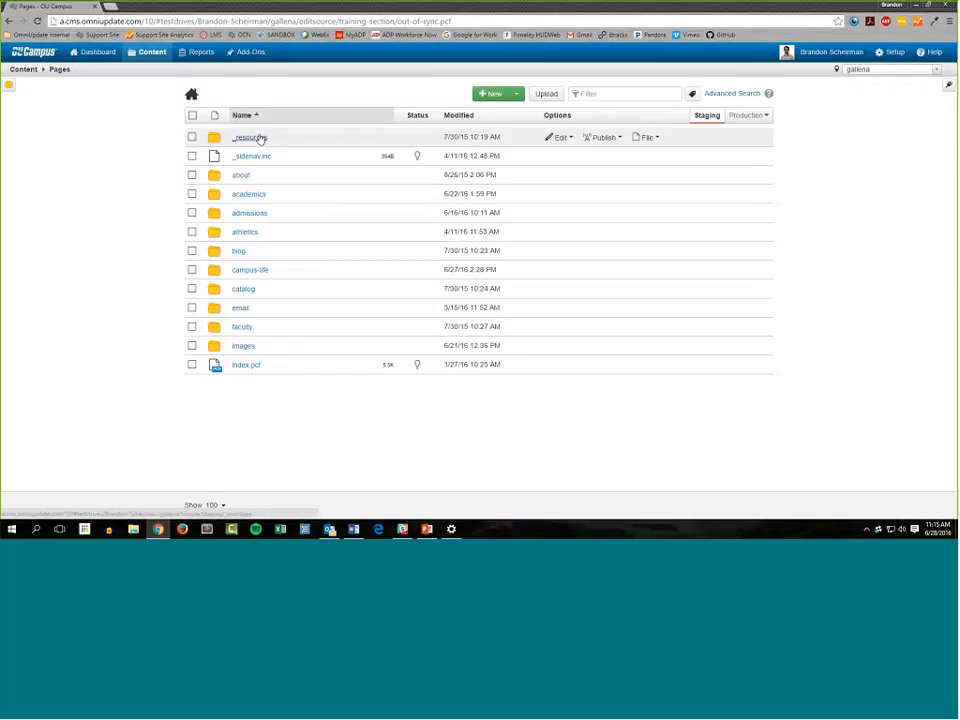
pyautogui.click(259, 137)
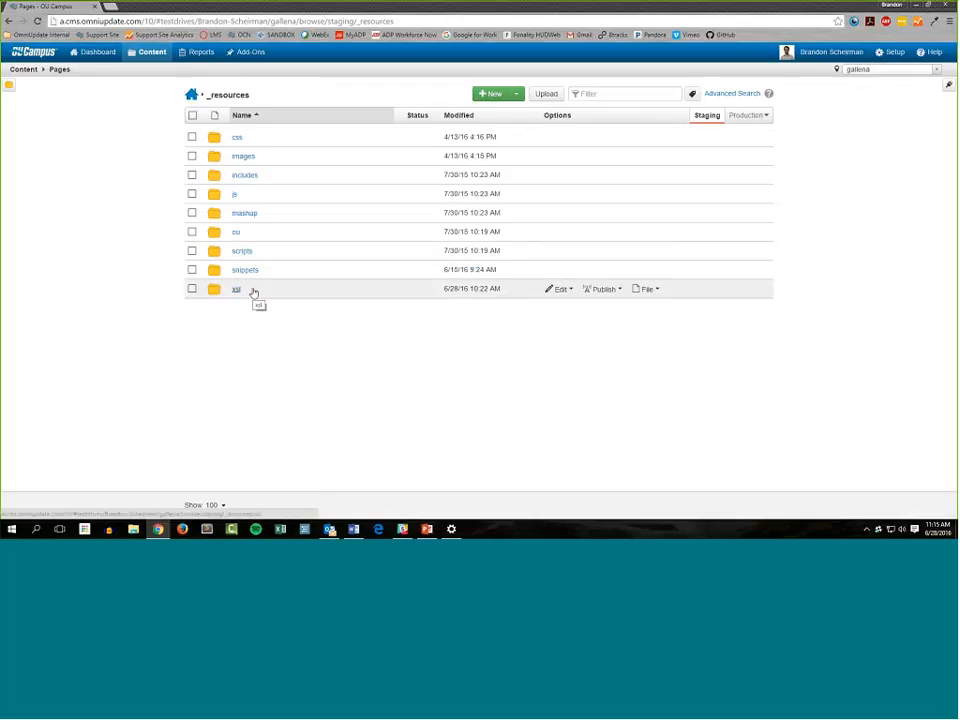
pyautogui.click(254, 293)
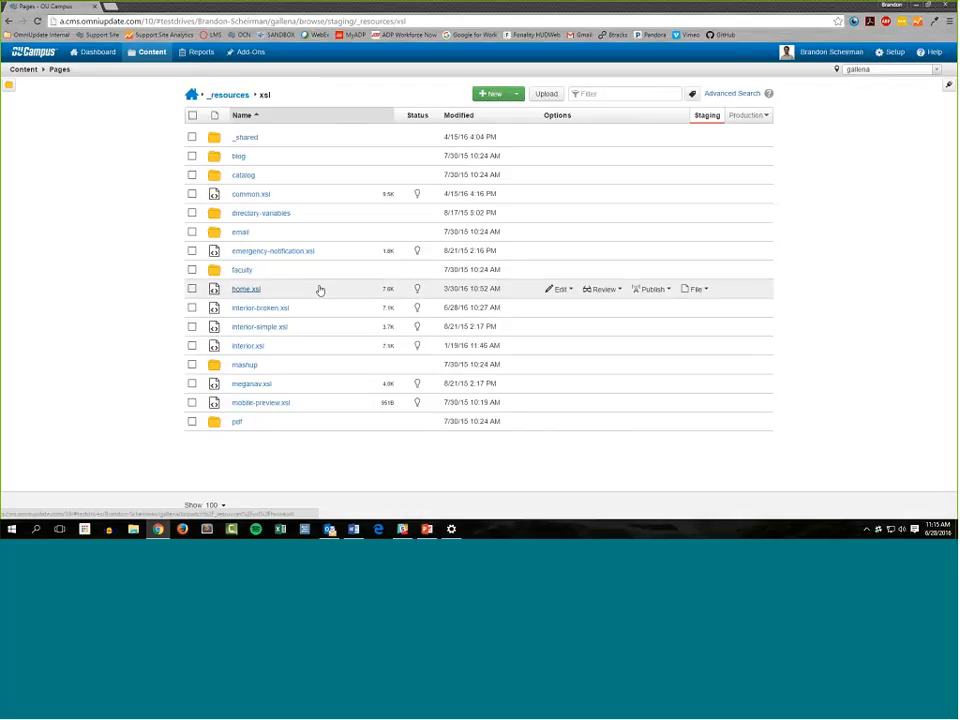
pyautogui.click(260, 310)
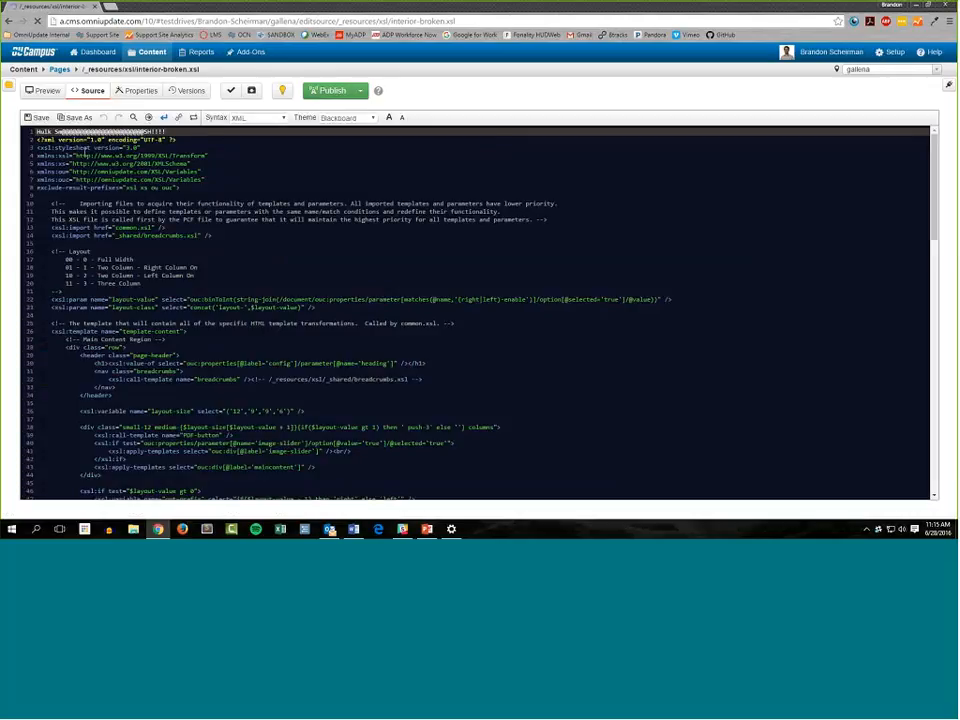
pyautogui.click(86, 153)
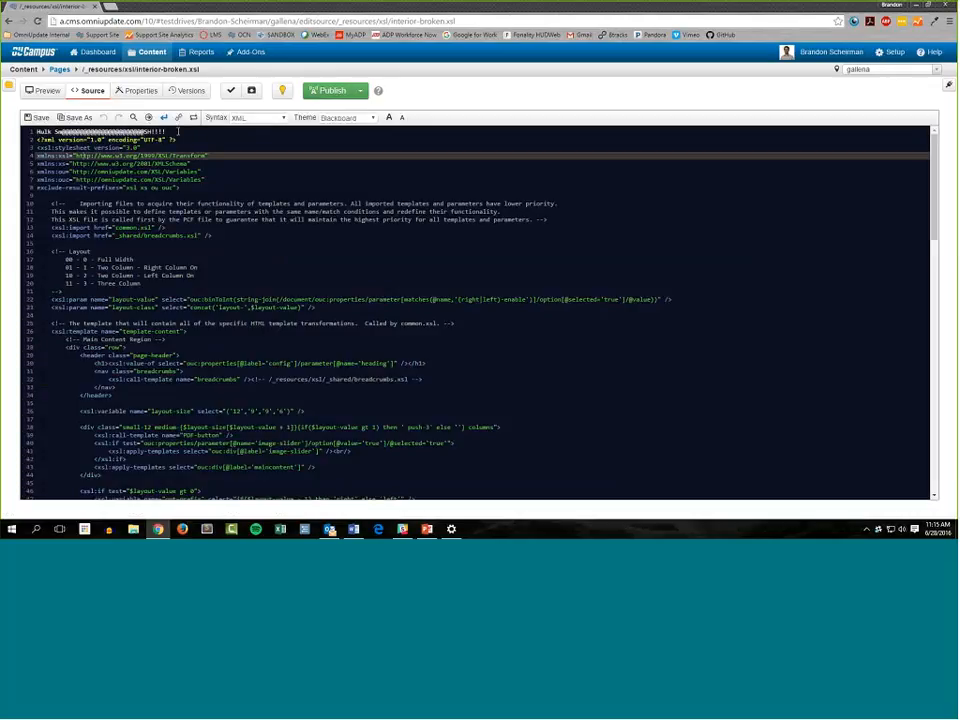
pyautogui.click(178, 131)
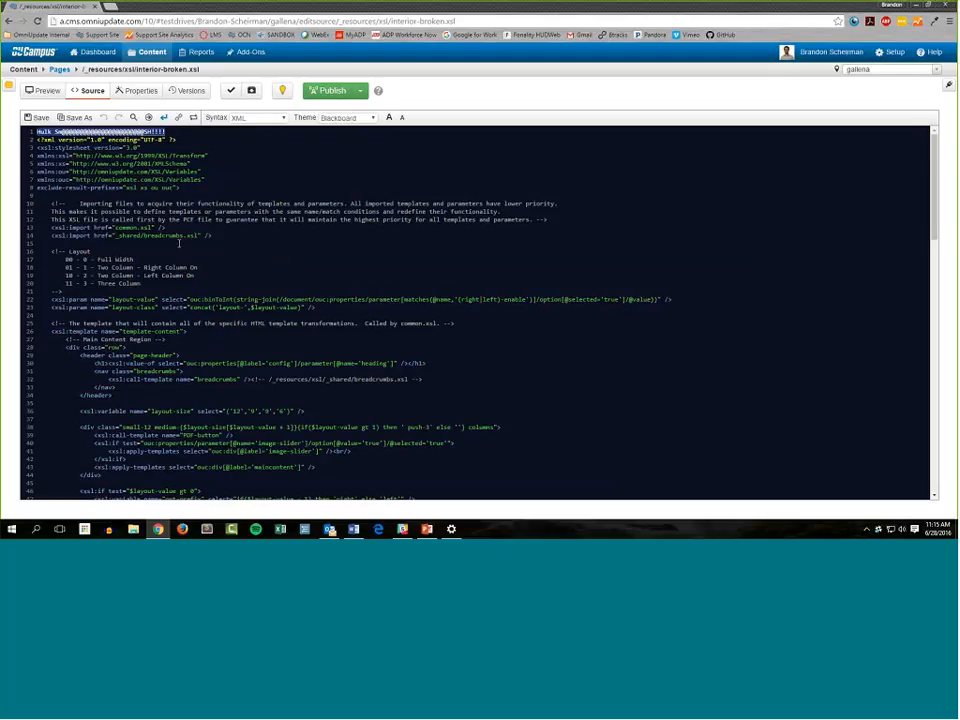
pyautogui.press('BackSpace')
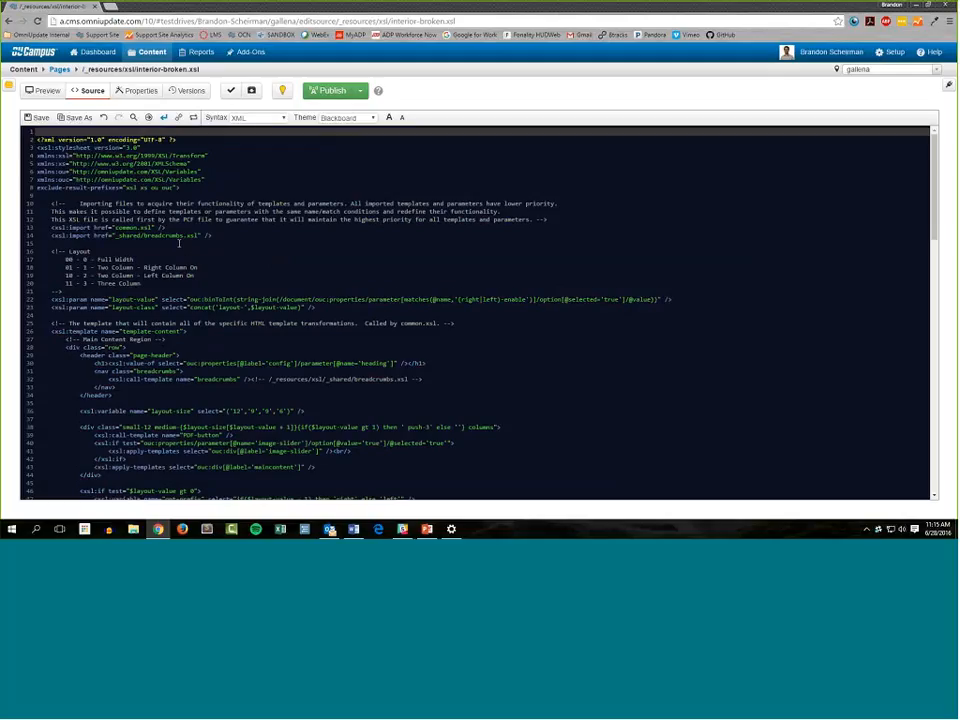
pyautogui.press('Delete')
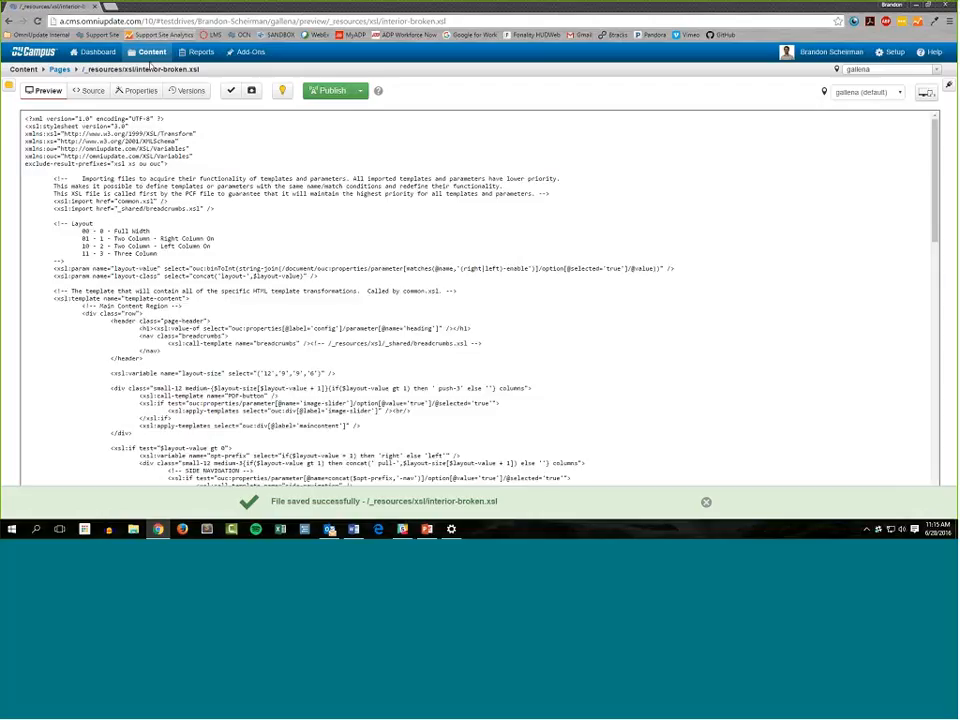
# Go back through the site's root folder to training-section and open out-of-sync.pcf for editing
pyautogui.click(152, 70)
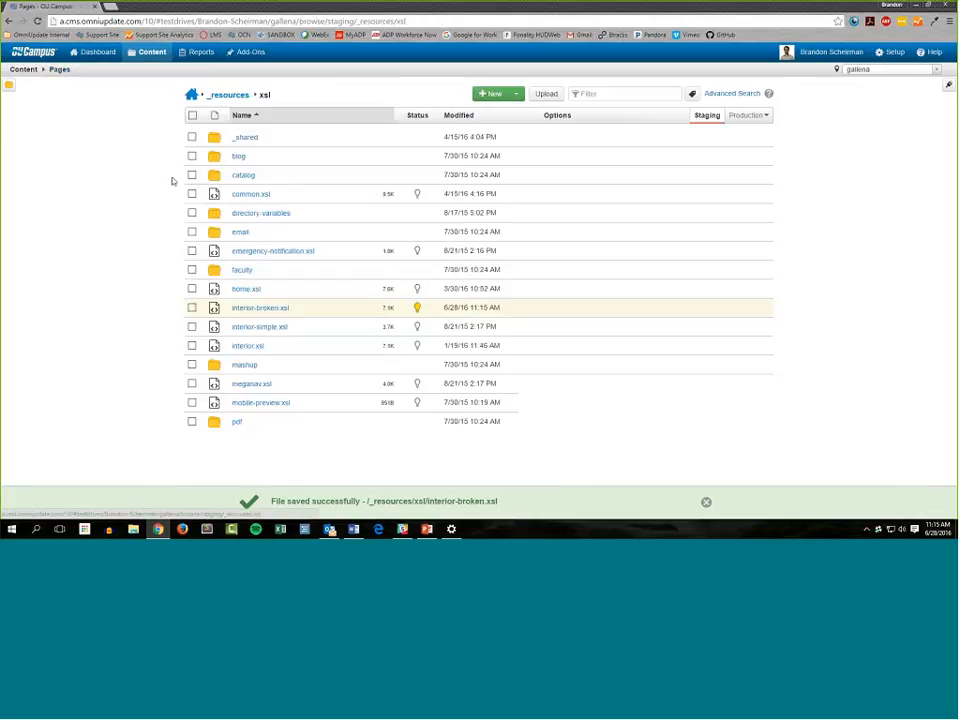
pyautogui.click(190, 97)
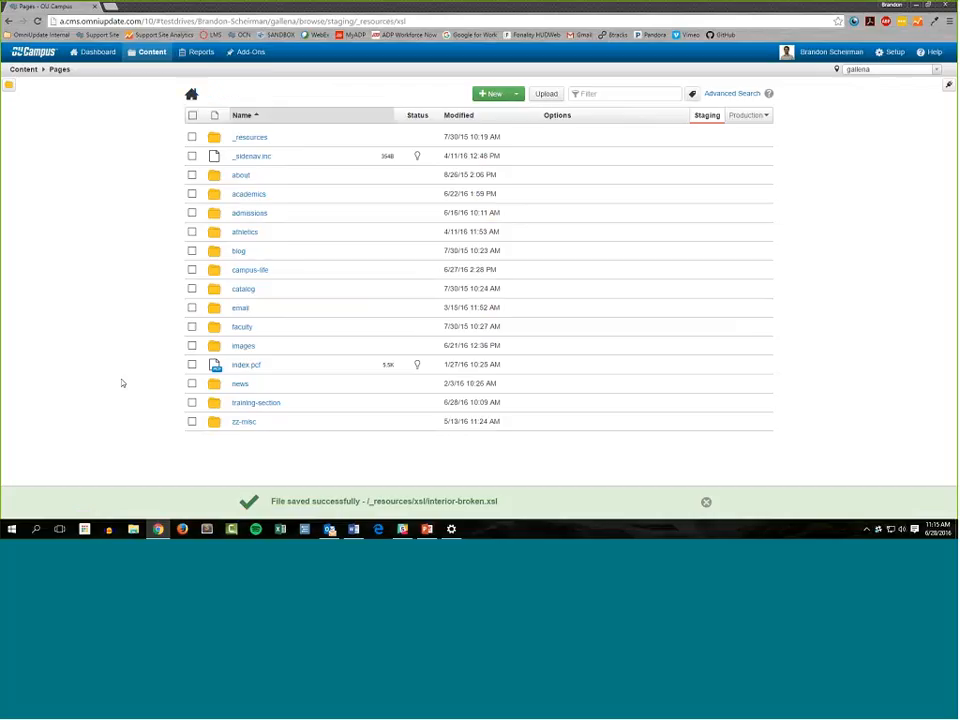
pyautogui.click(278, 177)
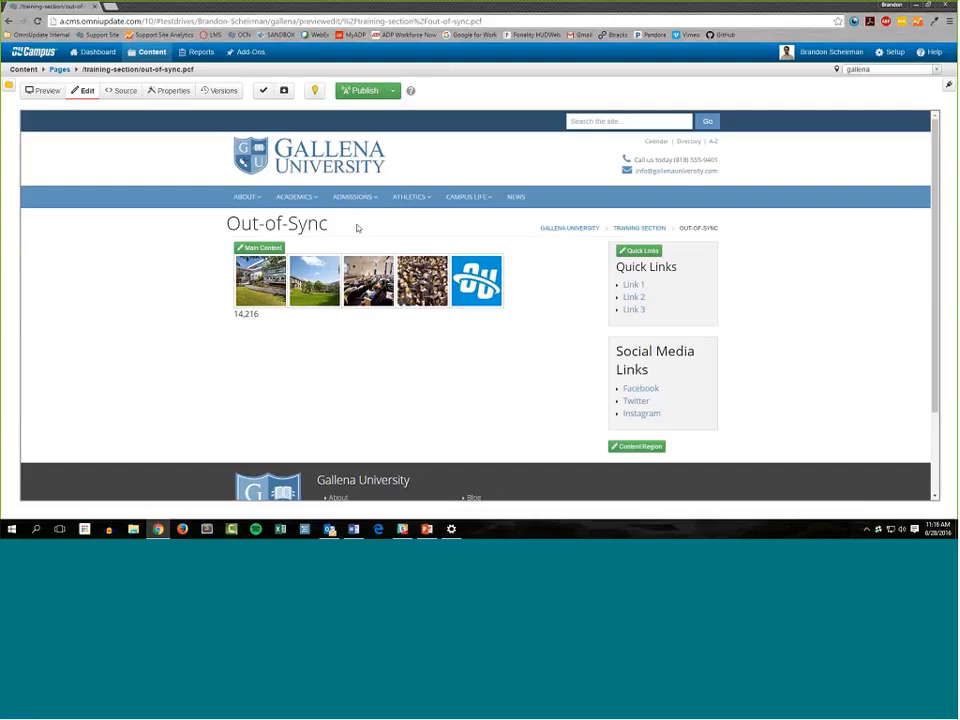
# Publish out-of-sync.pcf to the Production target and close the resulting notification
pyautogui.click(364, 90)
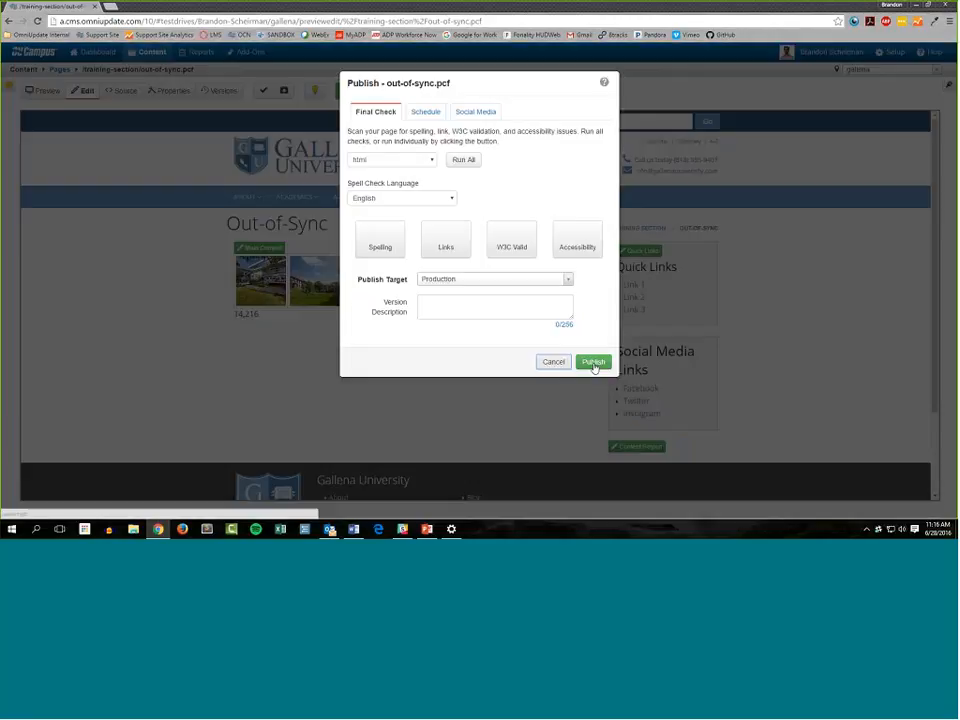
pyautogui.click(593, 363)
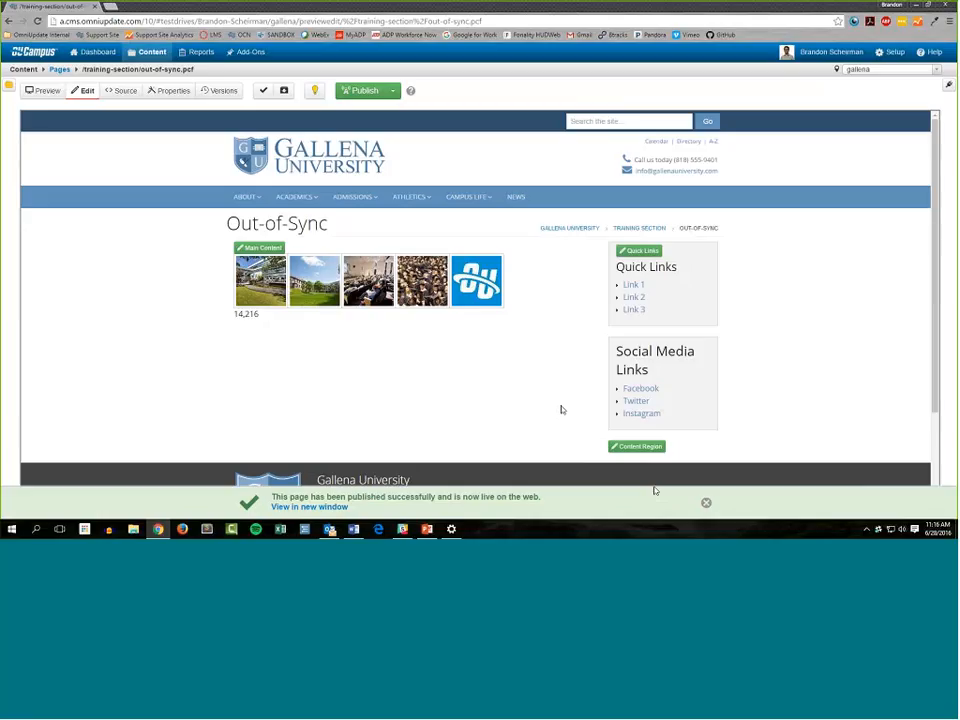
pyautogui.click(706, 502)
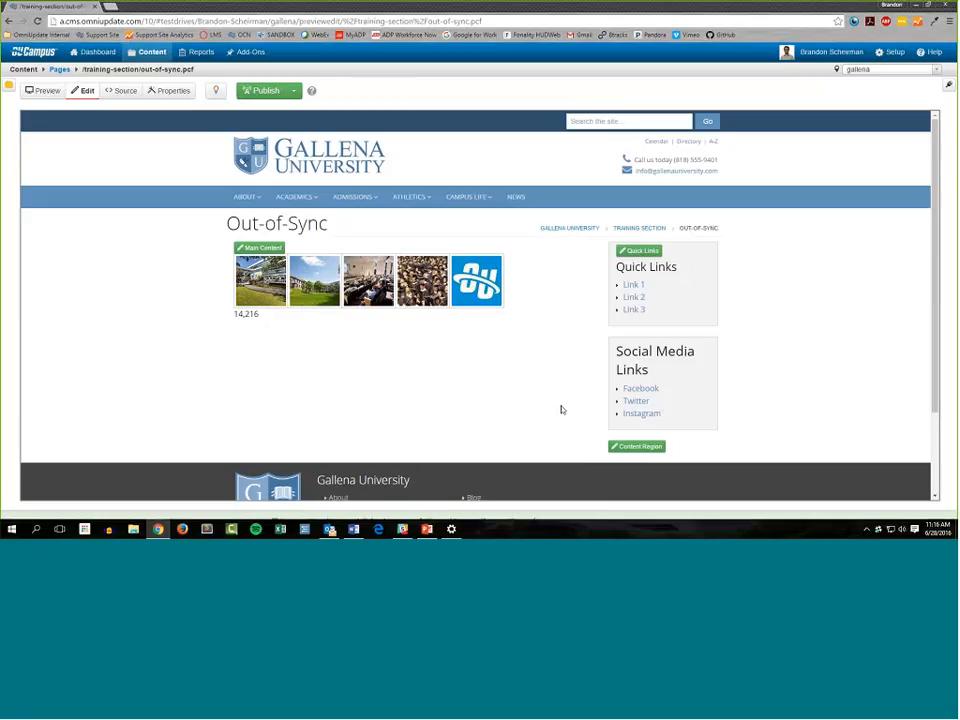
# Open the Checked-Out Content report and review the status and owner of the listed files
pyautogui.click(198, 51)
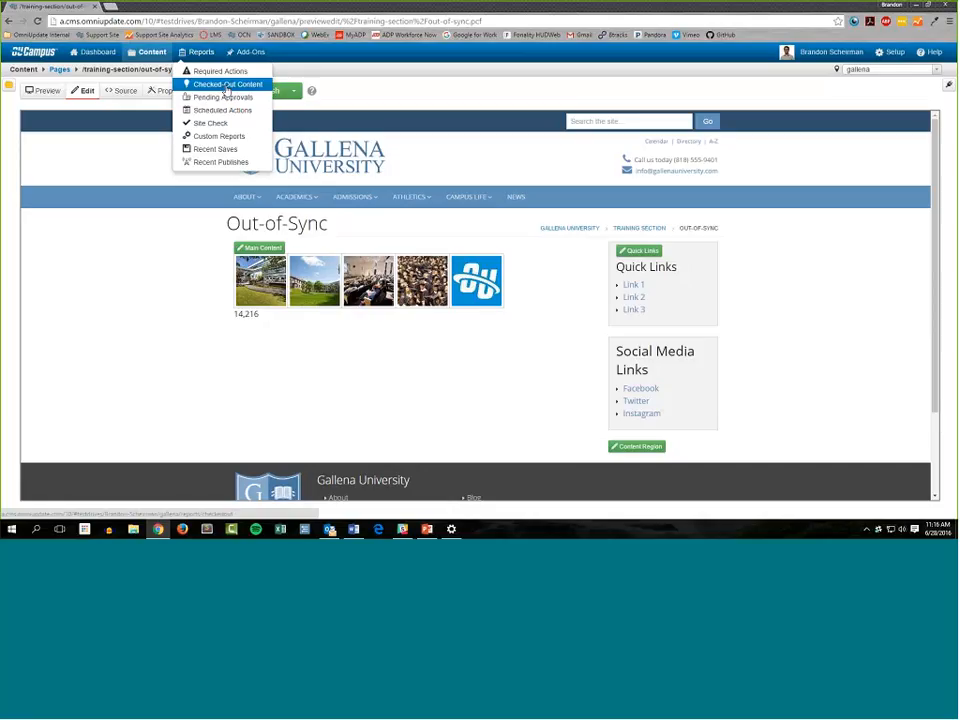
pyautogui.click(226, 85)
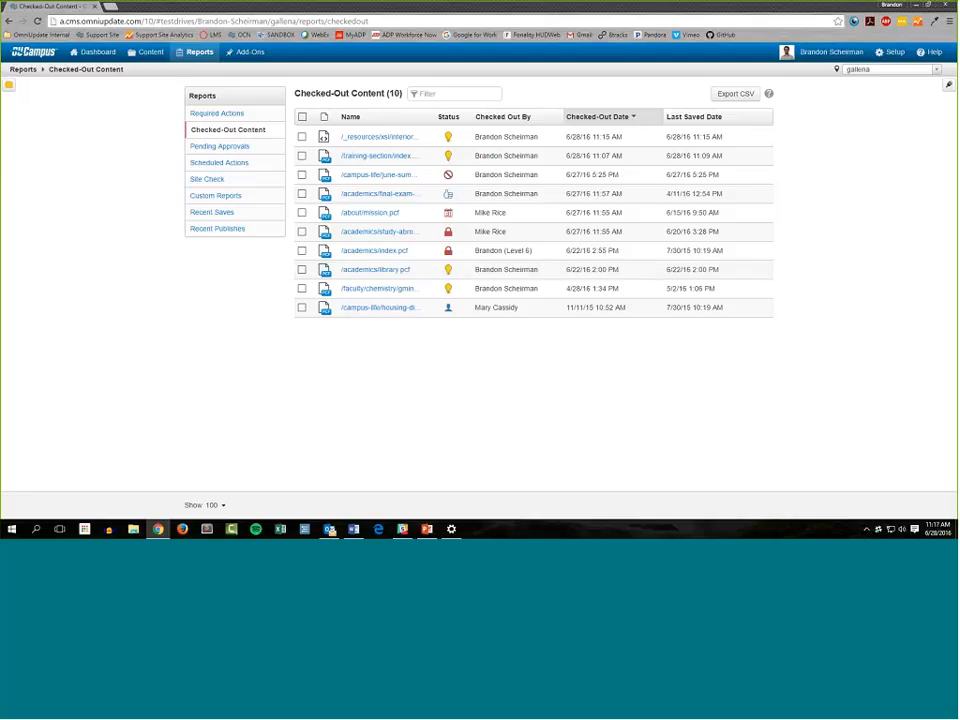
pyautogui.moveTo(480, 136)
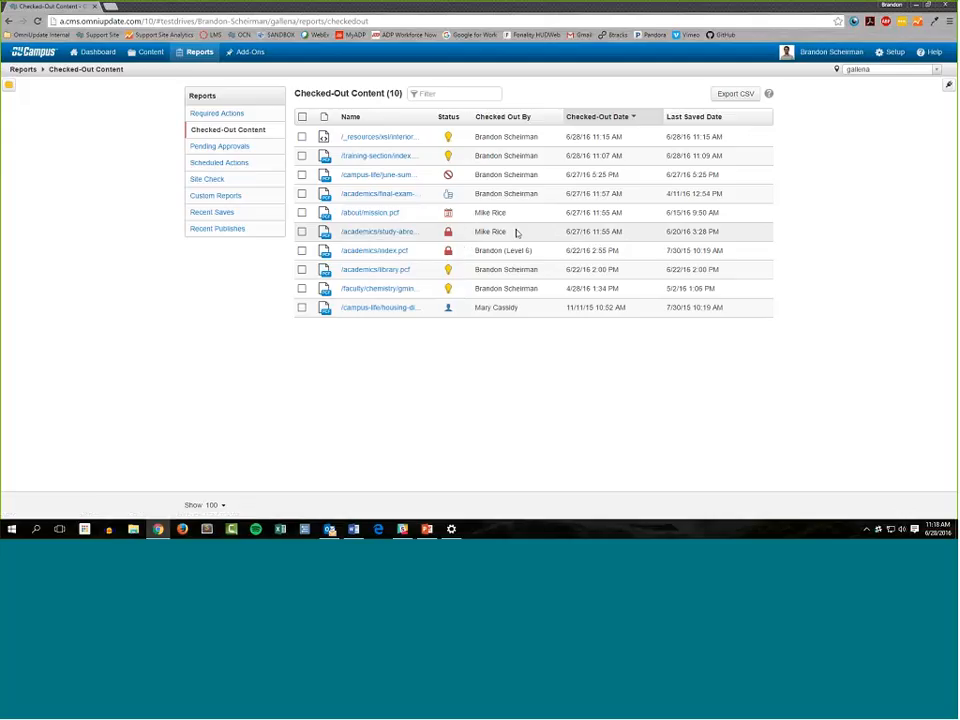
# Check in /academics/study-abroad.pcf, which is locked by another user, after reading the unsaved-content warning
pyautogui.click(448, 231)
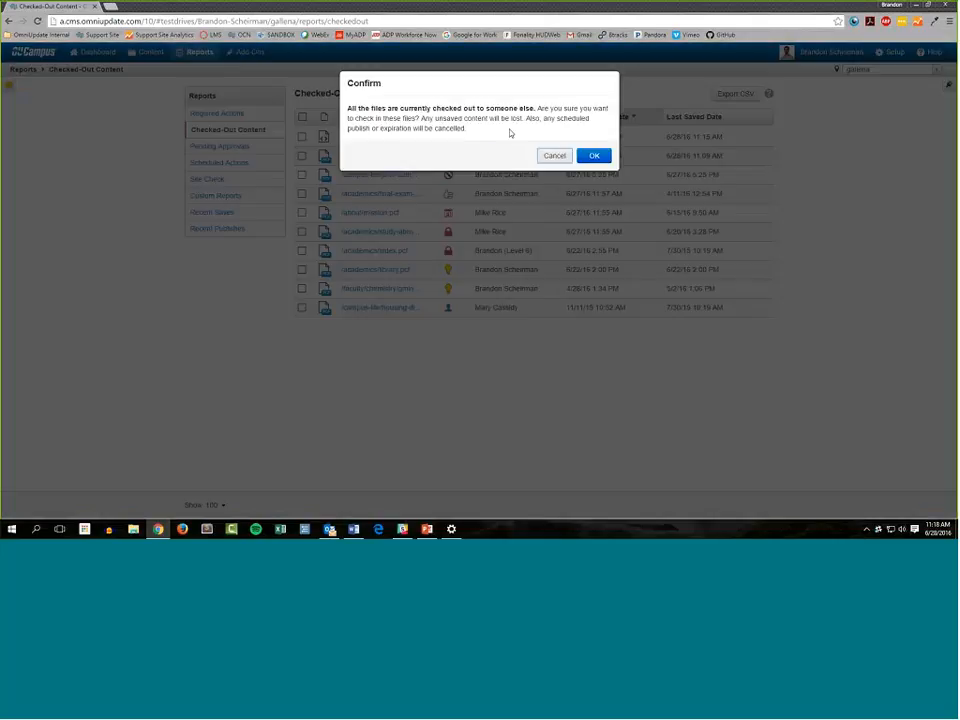
pyautogui.moveTo(510, 132); pyautogui.dragTo(343, 107)
pyautogui.click(473, 138)
pyautogui.click(594, 156)
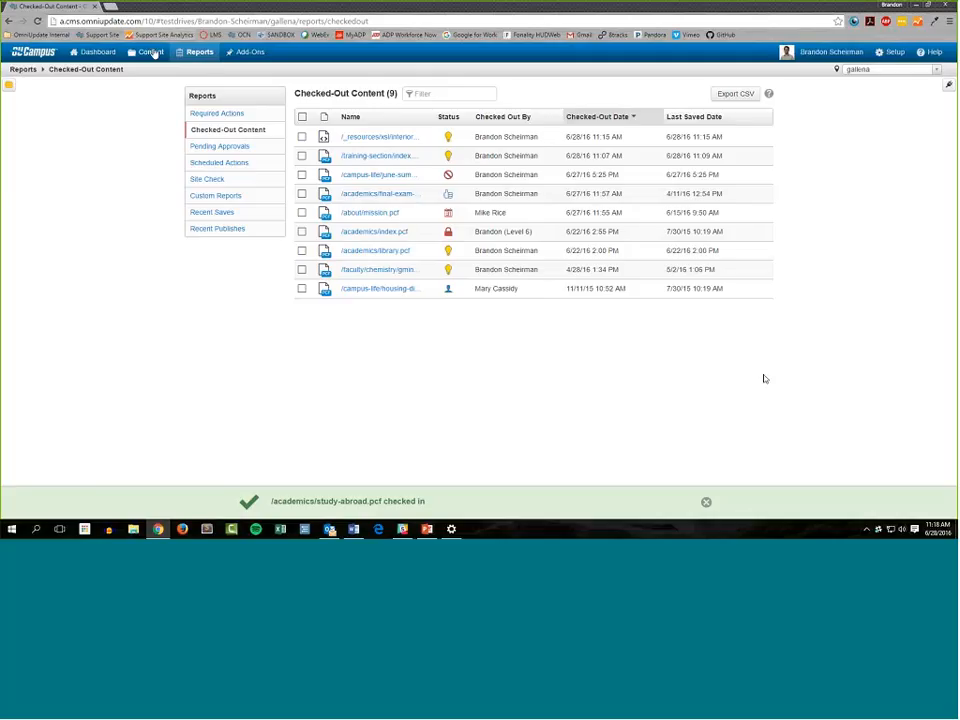
# Check the status of study-abroad.pcf in the academics folder and return to the Checked-Out Content report
pyautogui.click(152, 71)
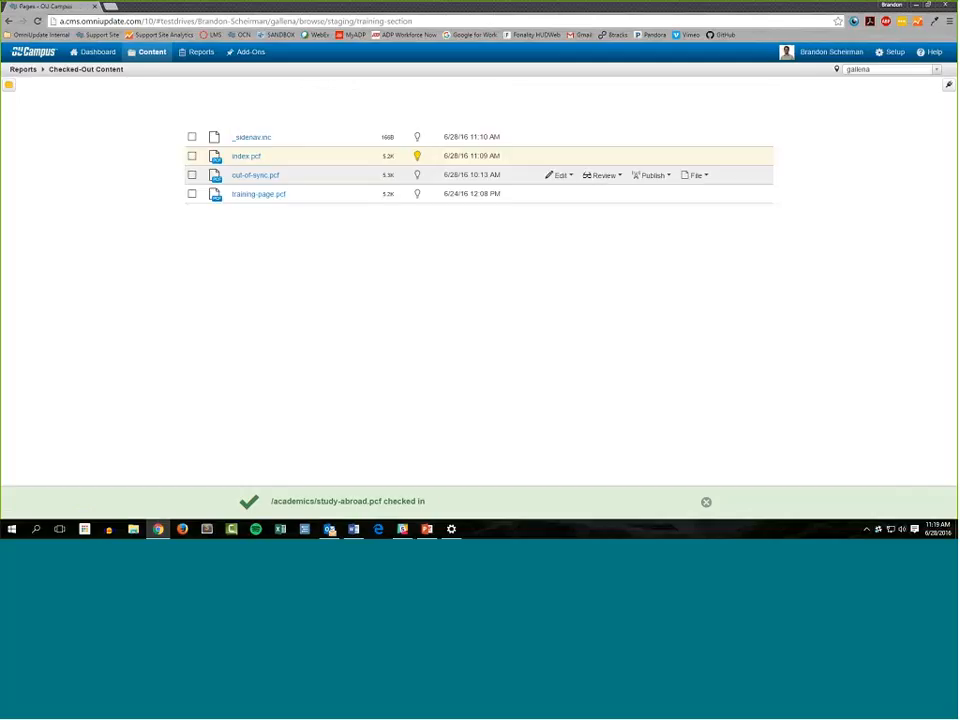
pyautogui.click(190, 97)
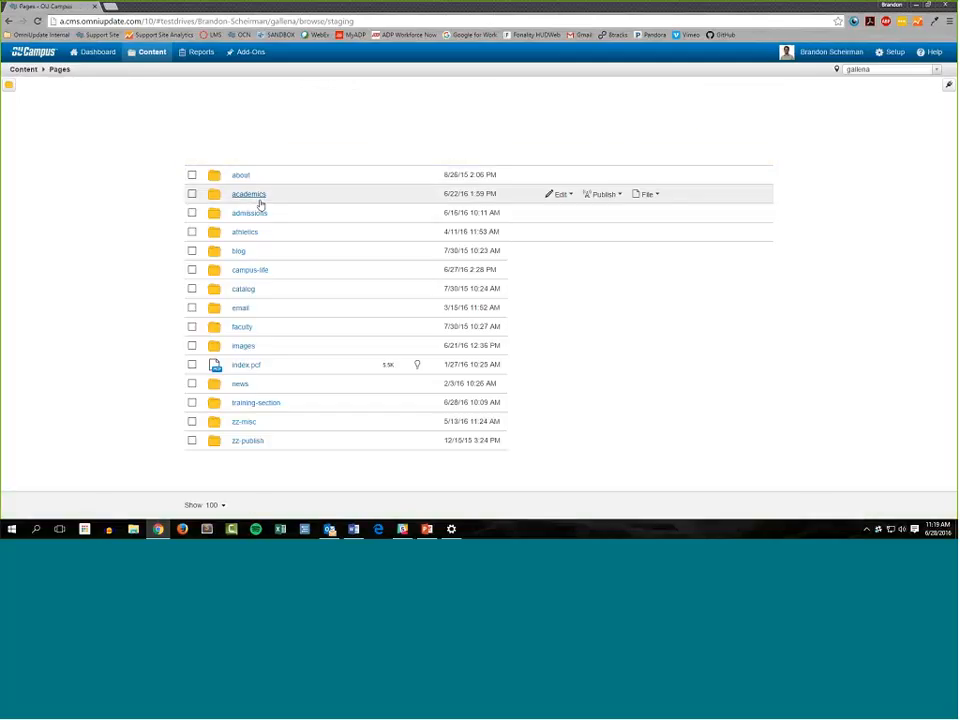
pyautogui.click(259, 200)
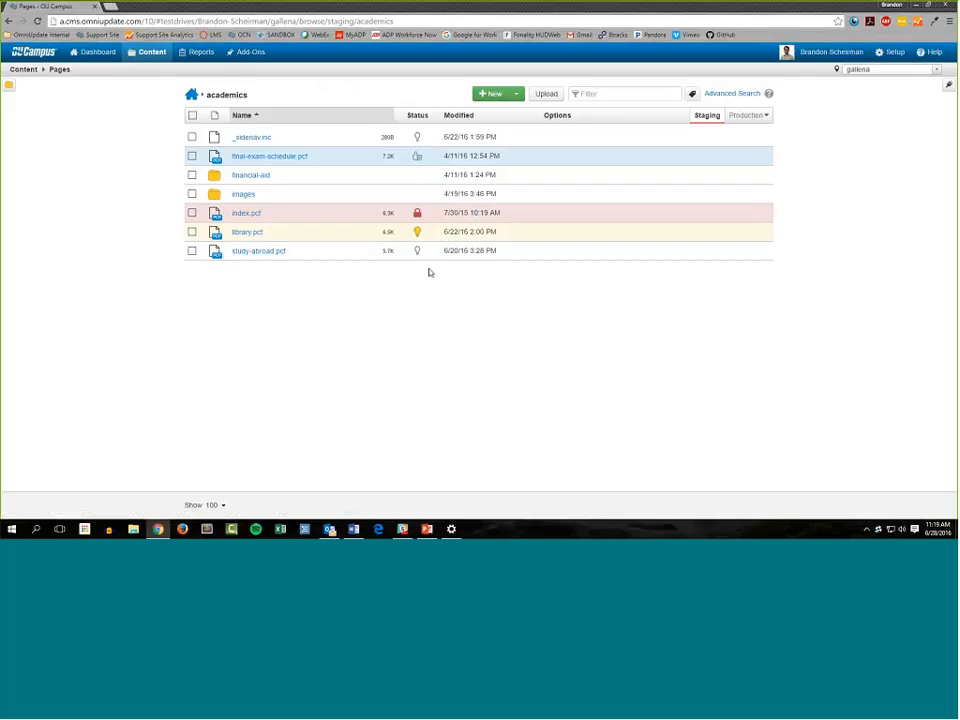
pyautogui.moveTo(197, 63)
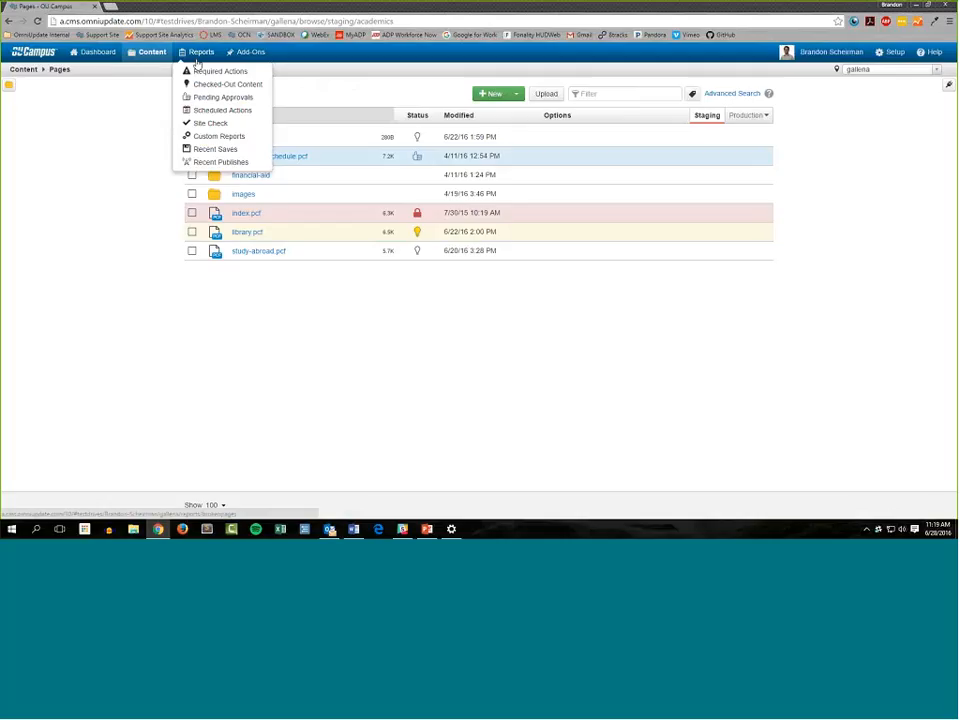
pyautogui.click(243, 86)
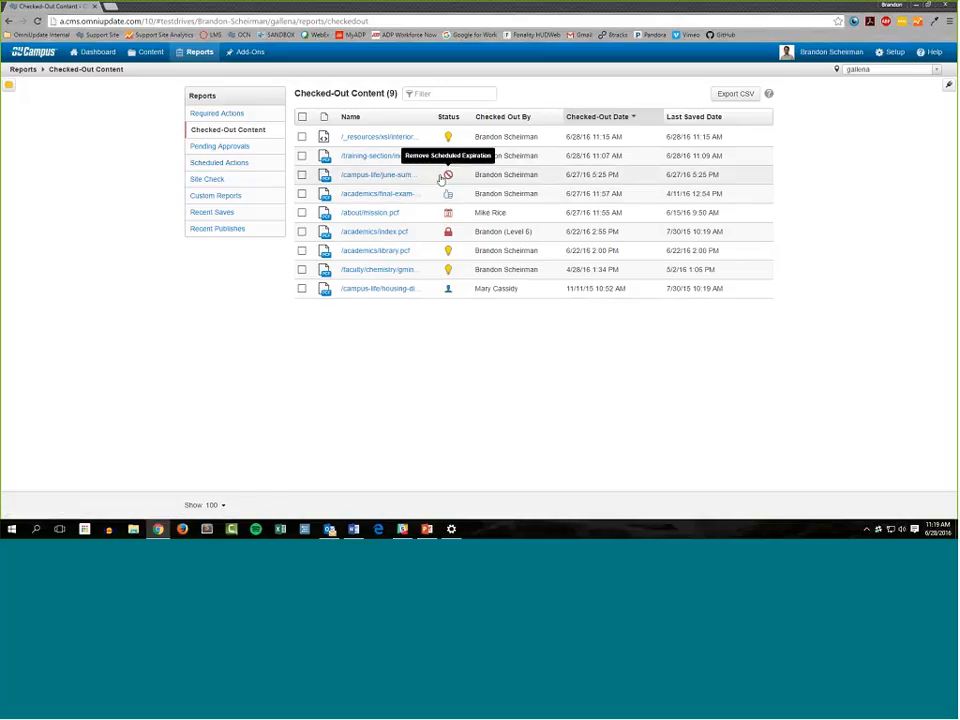
# Open the Pending Approvals report and review who submitted each file and who the assigned approver is
pyautogui.click(249, 150)
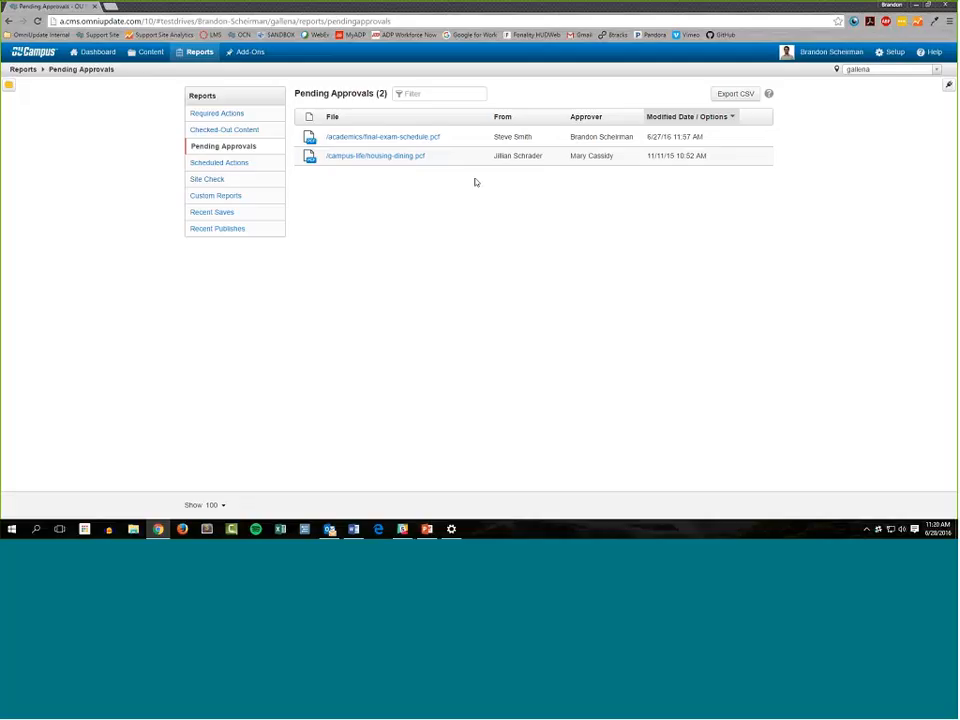
pyautogui.moveTo(471, 165)
pyautogui.moveTo(536, 148)
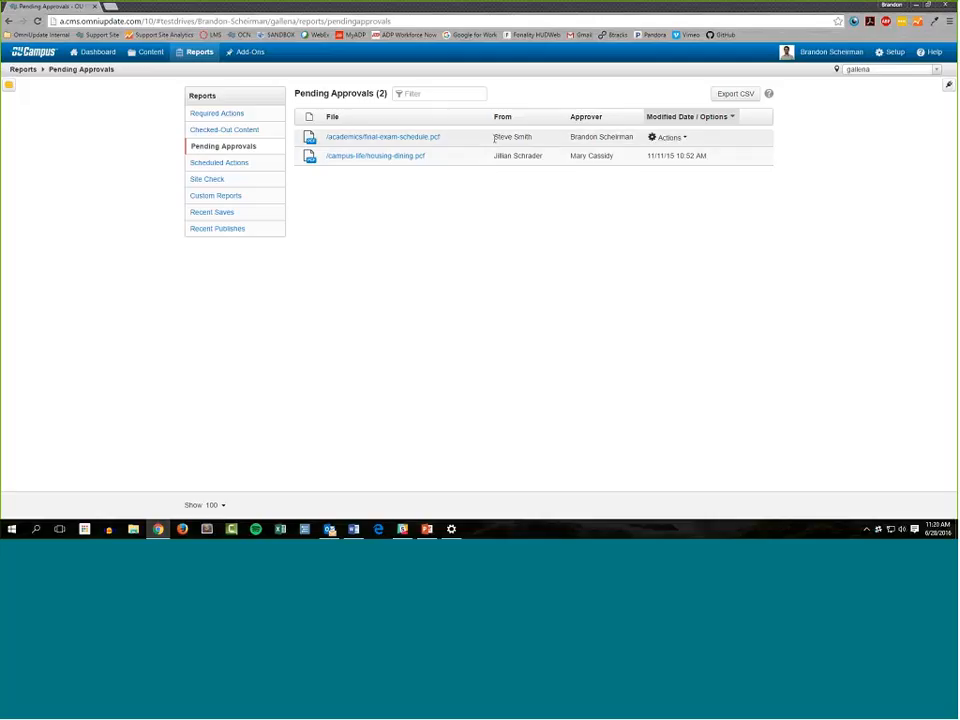
pyautogui.moveTo(494, 137); pyautogui.dragTo(549, 146)
pyautogui.click(622, 147)
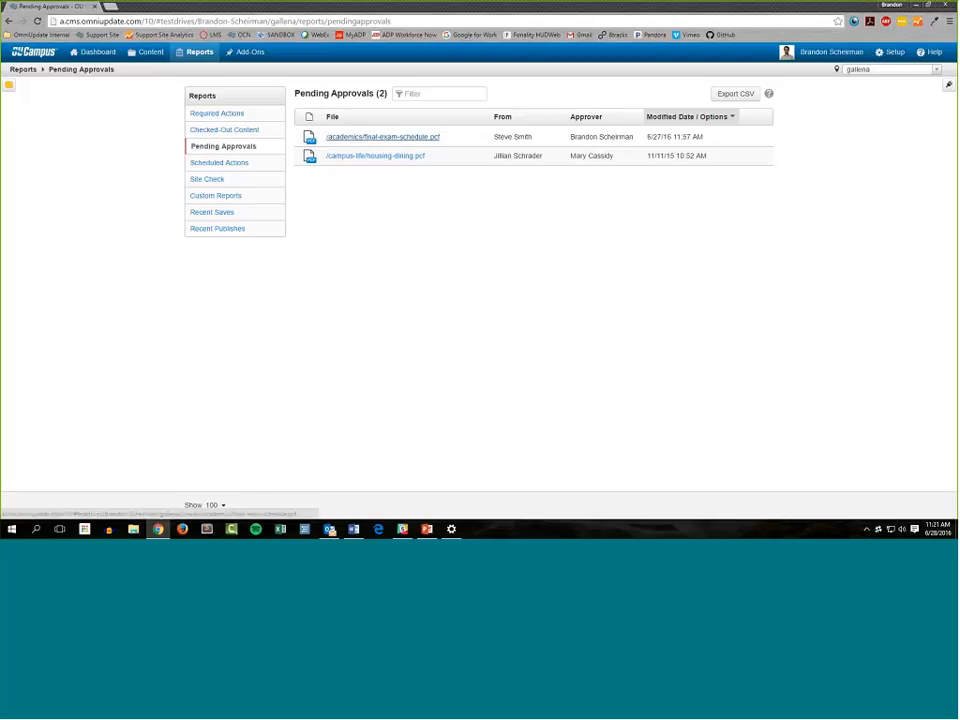
# Preview final-exam-schedule.pcf and housing-dining.pcf in separate browser tabs and return to the Pending Approvals report
pyautogui.moveTo(380, 137); pyautogui.dragTo(170, 8)
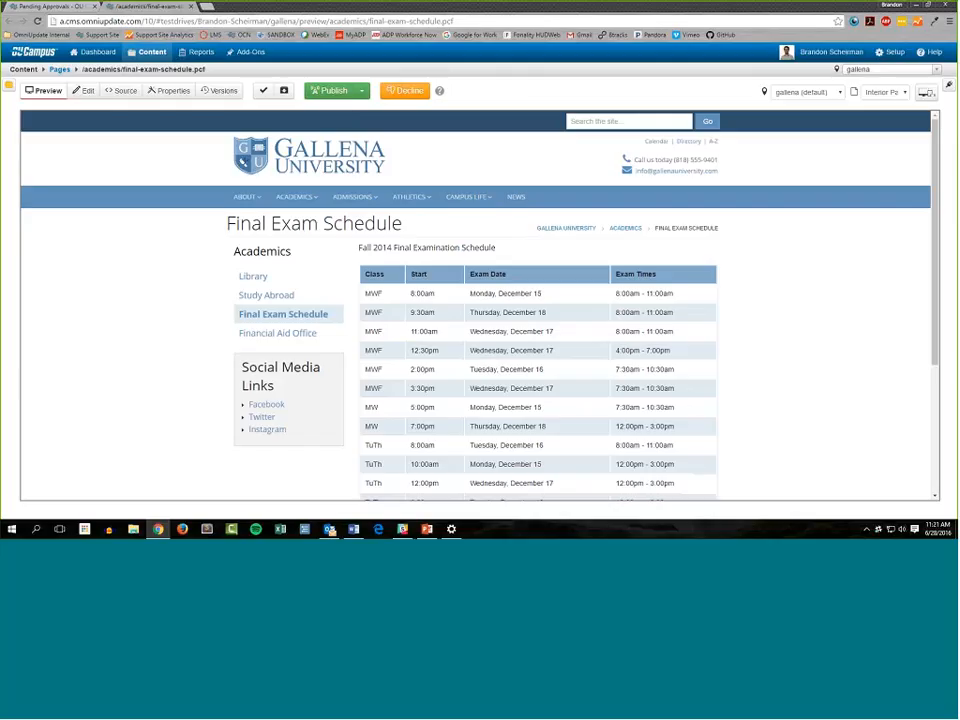
pyautogui.click(50, 7)
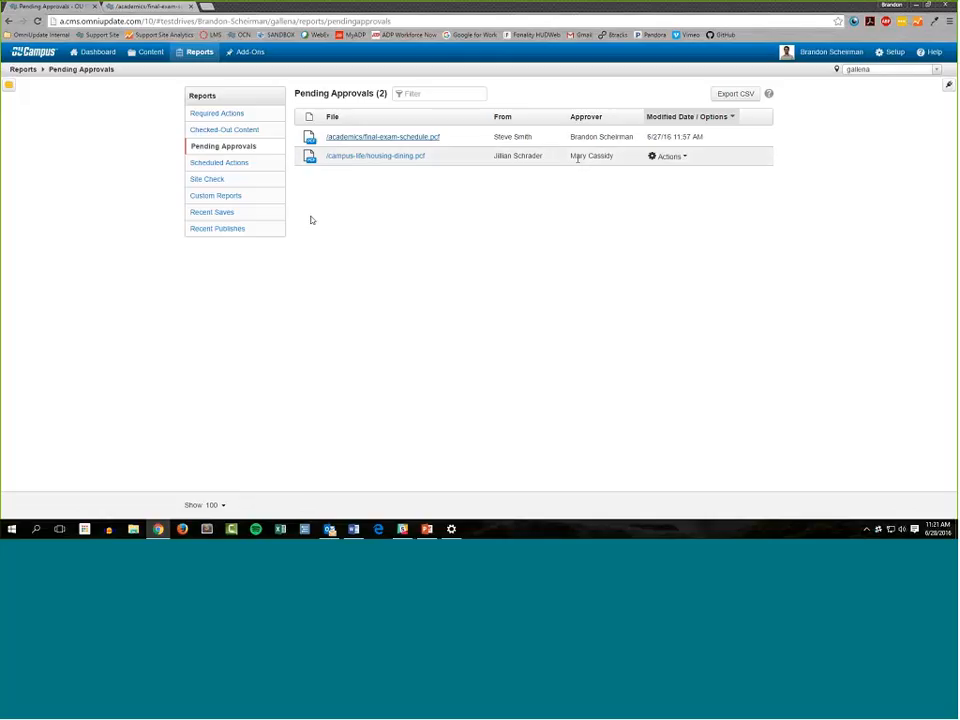
pyautogui.middleClick(375, 156)
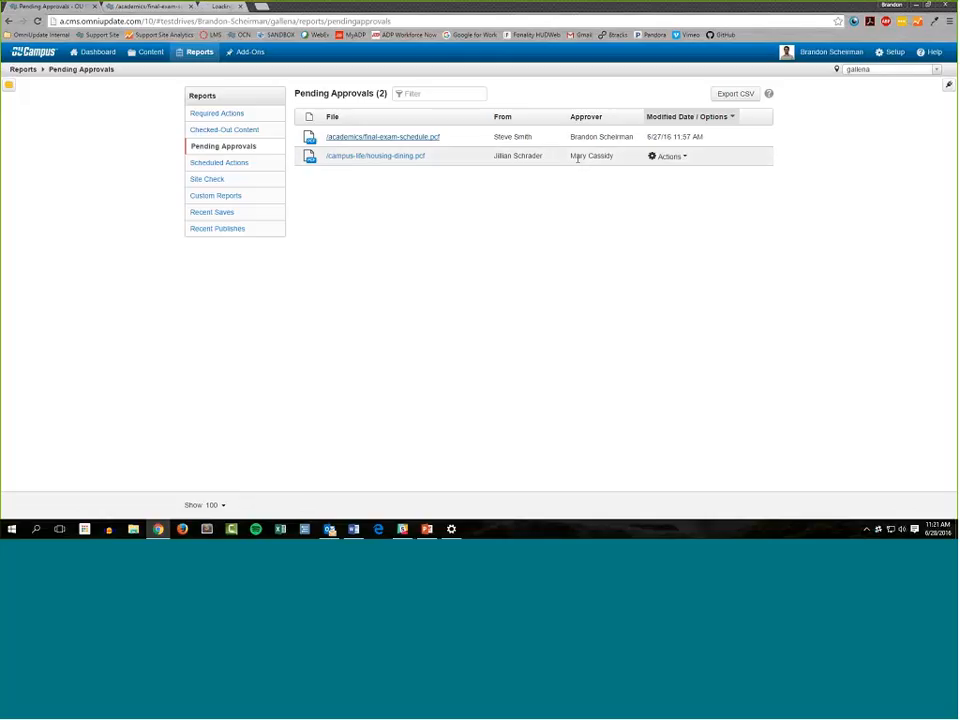
pyautogui.click(258, 10)
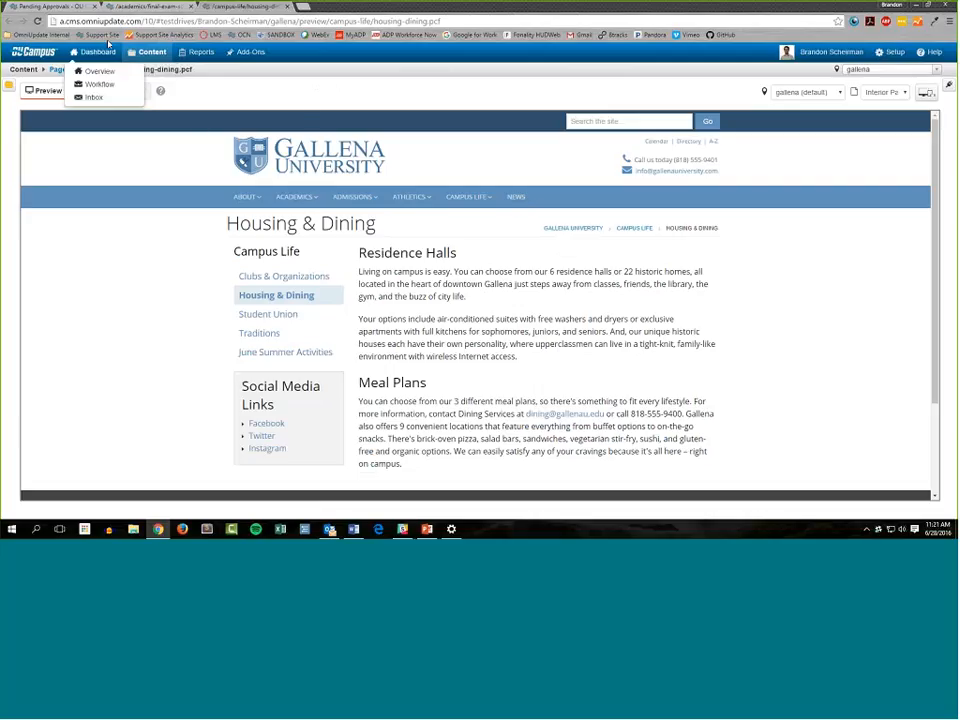
pyautogui.click(47, 6)
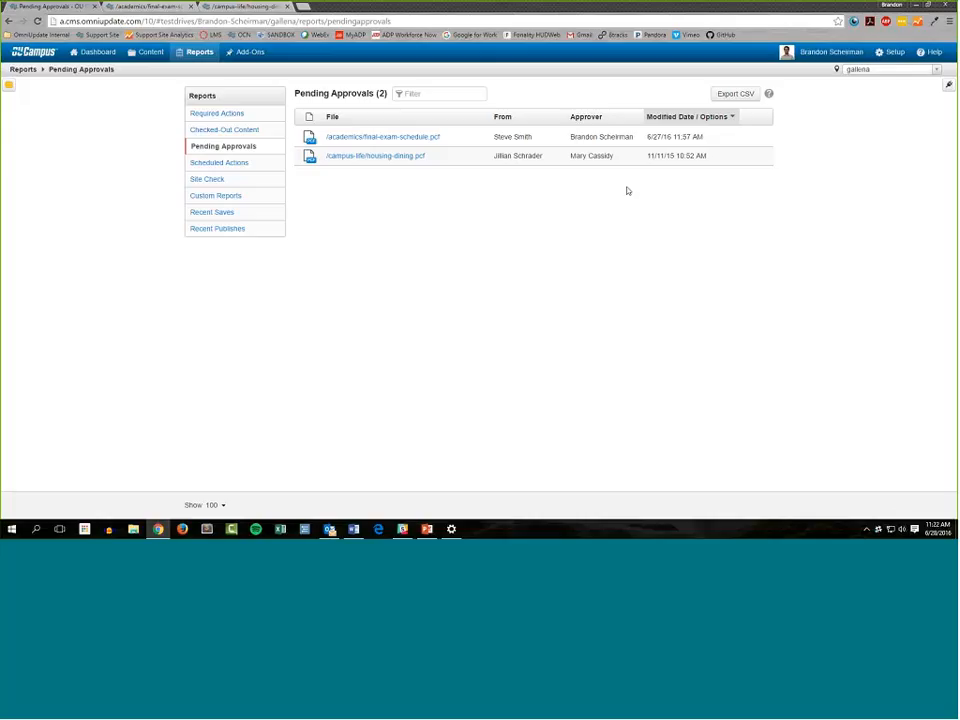
# Start reassigning the approval of /campus-life/housing-dining.pcf and choose another user as its new approver
pyautogui.click(670, 156)
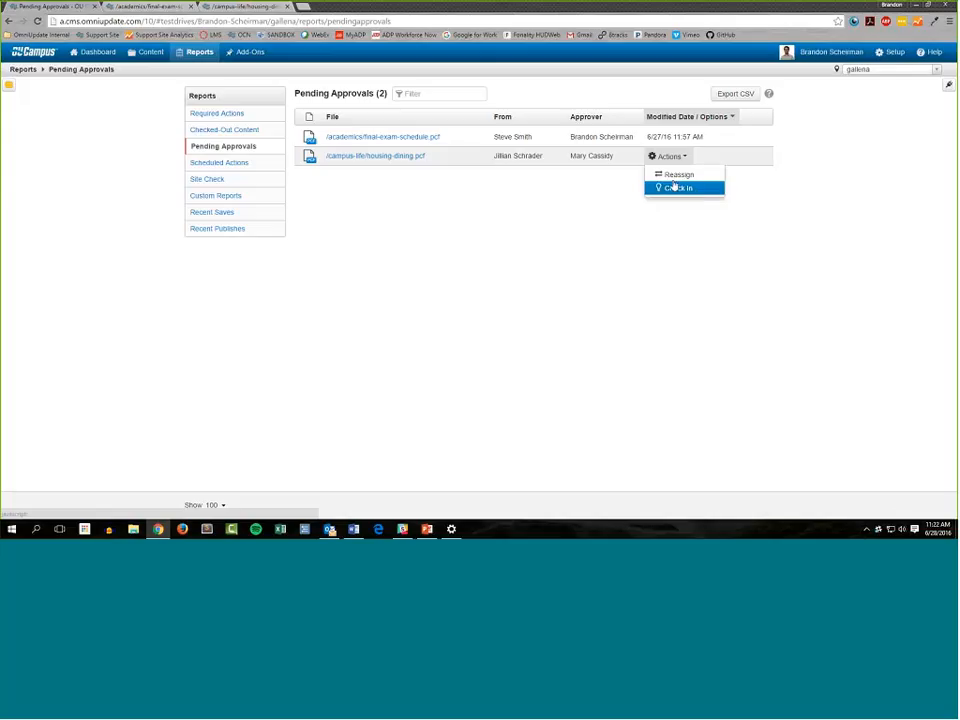
pyautogui.click(677, 187)
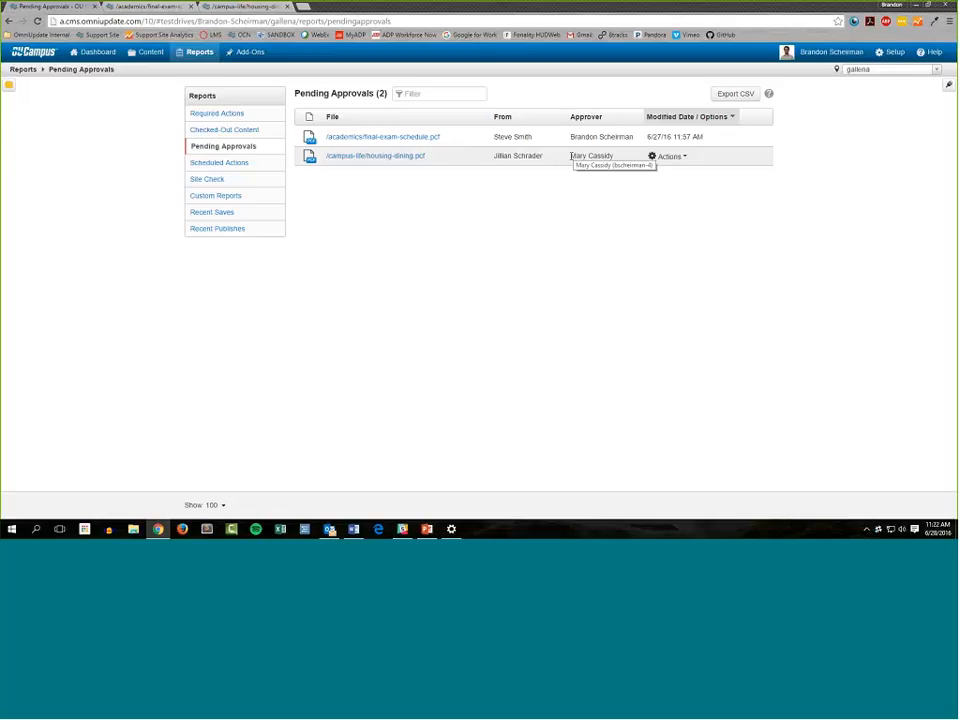
pyautogui.click(676, 156)
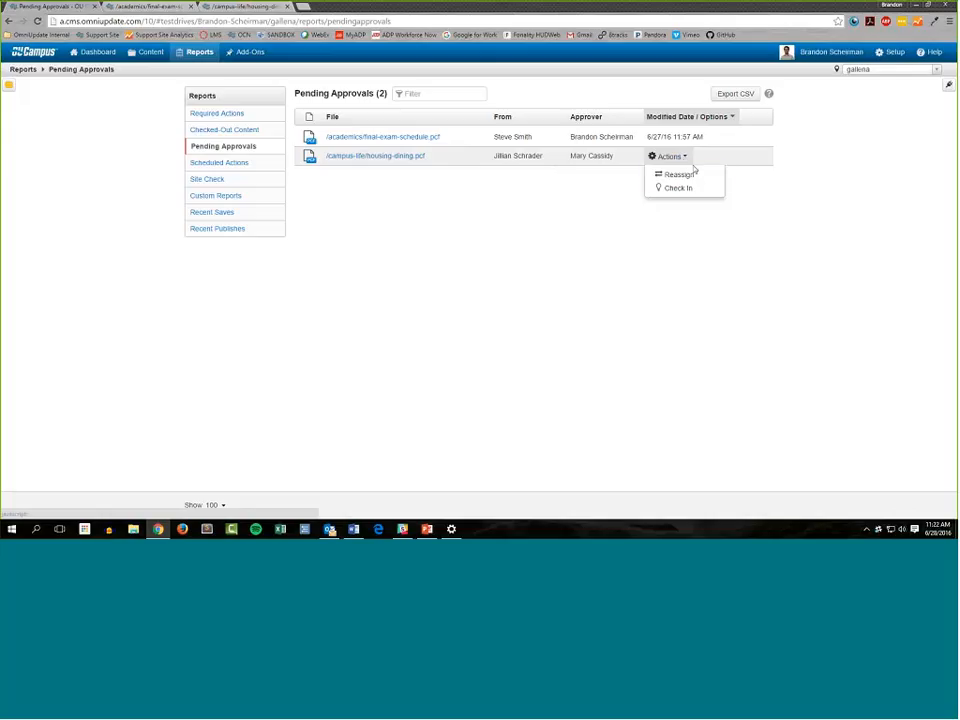
pyautogui.click(700, 176)
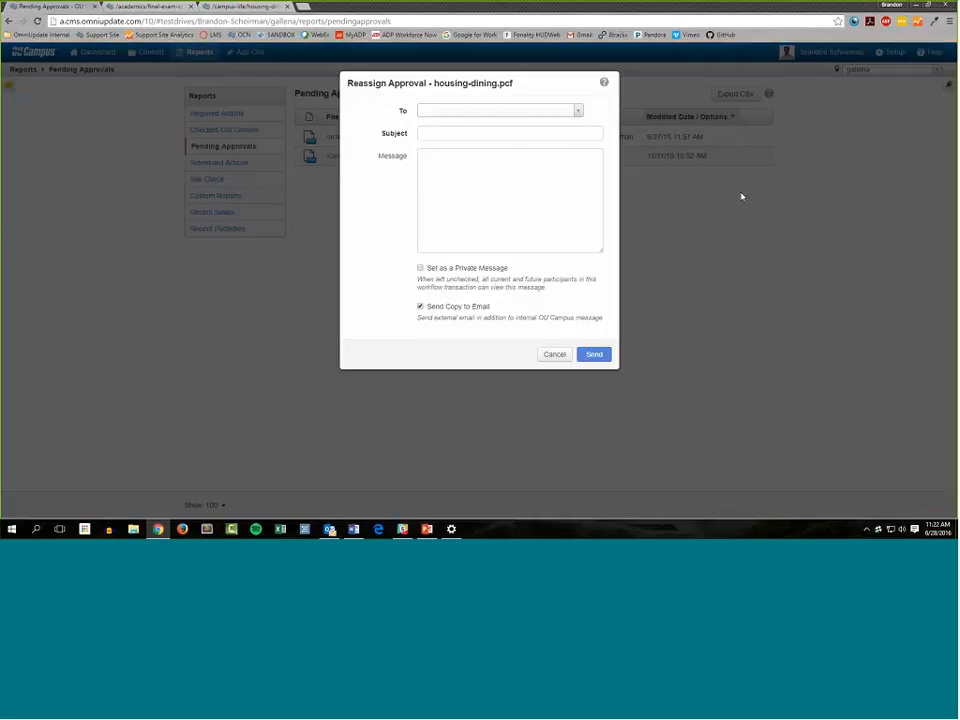
pyautogui.click(579, 112)
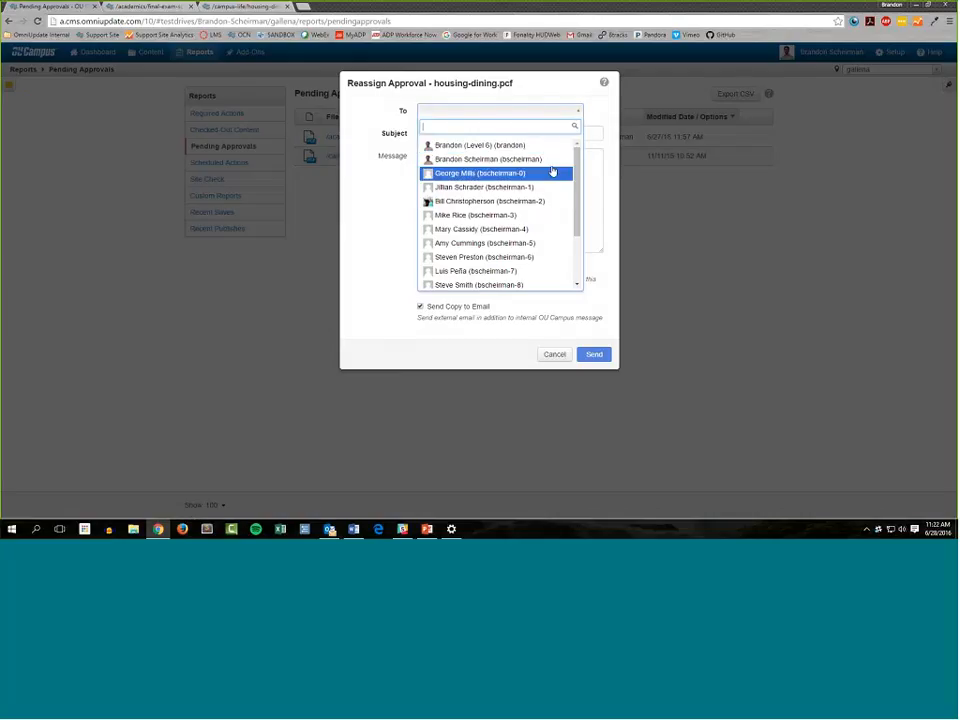
pyautogui.scroll(-3, 552, 165)
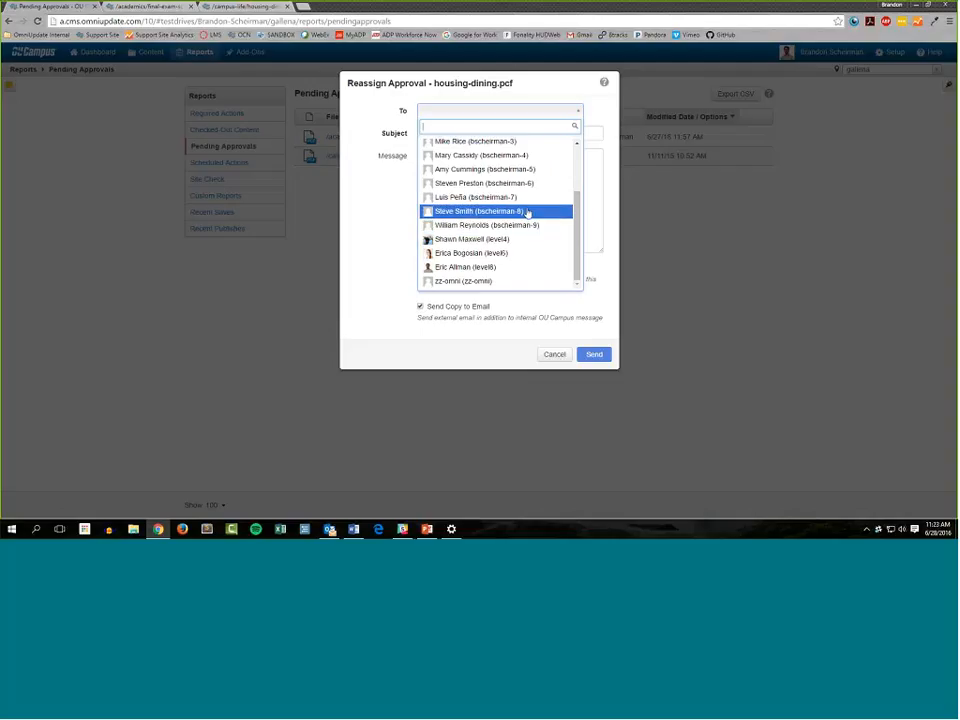
pyautogui.click(527, 212)
# Enter "Reassigning this to you" as the subject of the reassignment message
pyautogui.click(470, 134)
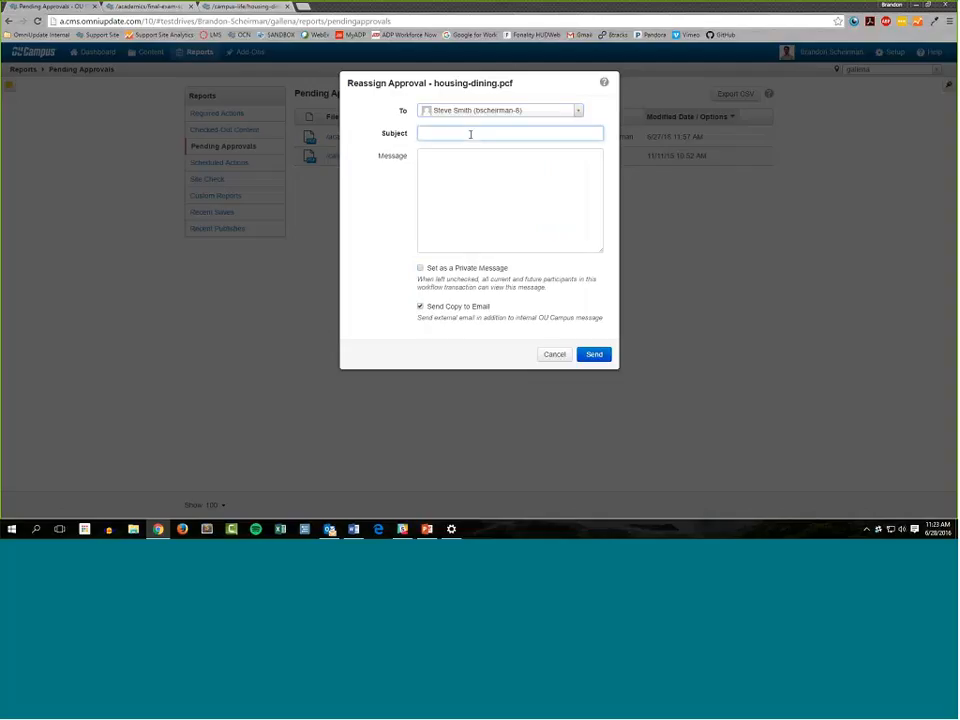
pyautogui.write('Reassigning this to you')
pyautogui.press('Tab')
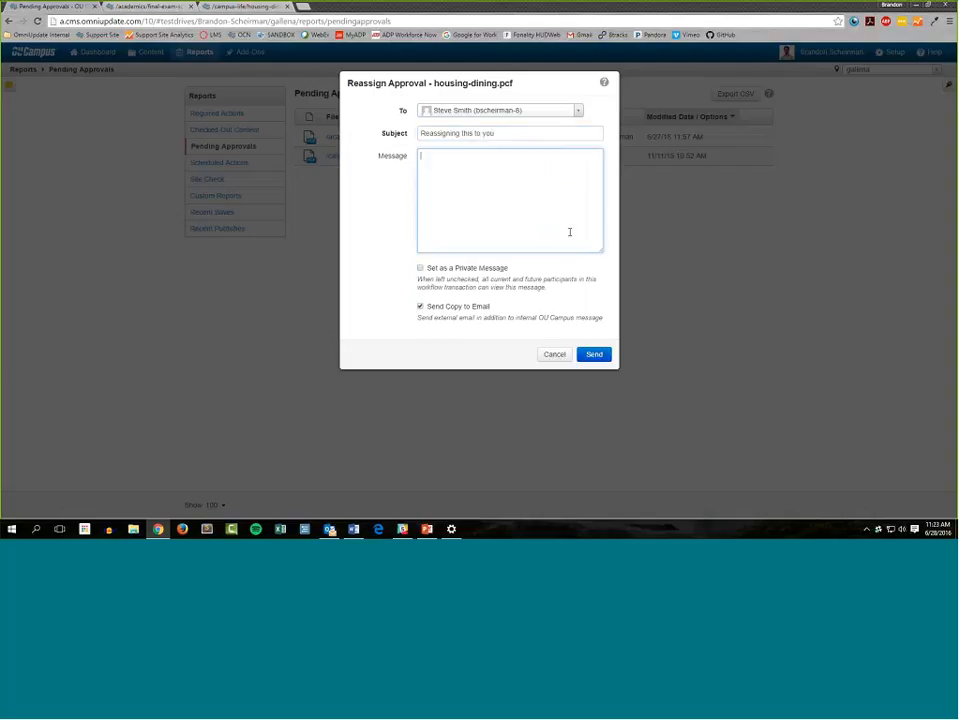
# Write a message telling the new approver that the original approver is on vacation and asking them to review and publish the file if good to go
pyautogui.write('Hi Steve, Mary is out on vacation, can you go ahead and')
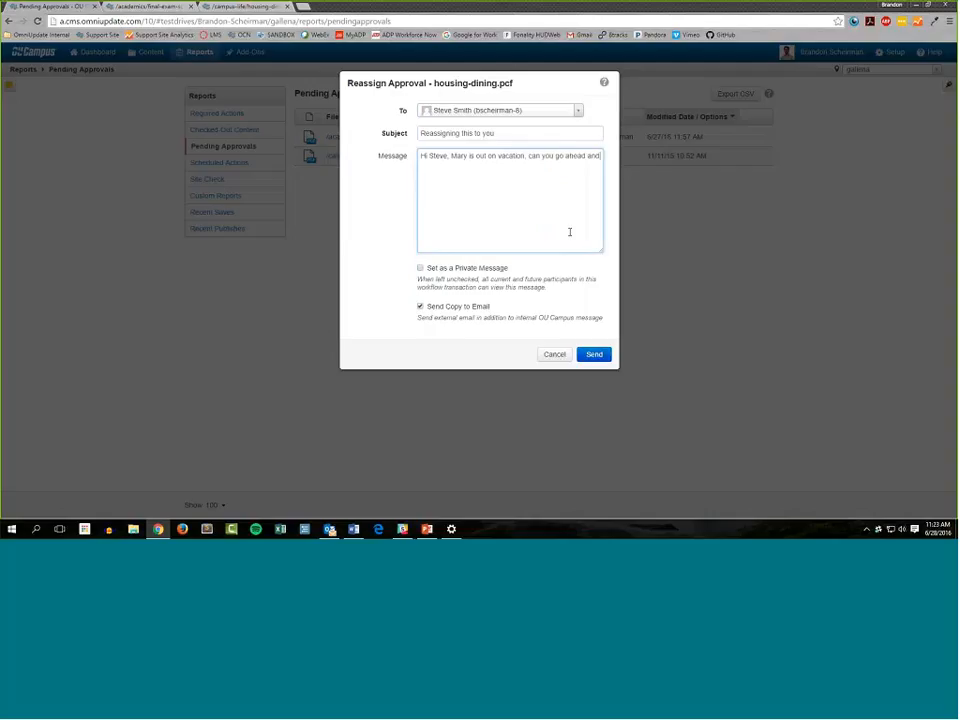
pyautogui.write(" review this file and publish if it's good to go? Think")
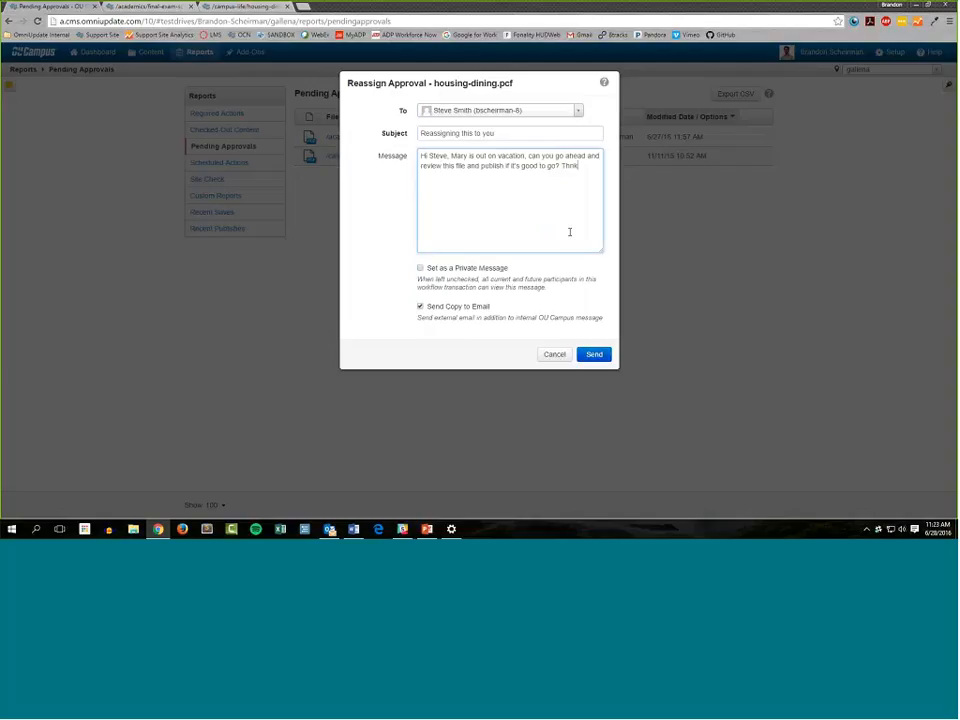
pyautogui.write('s!')
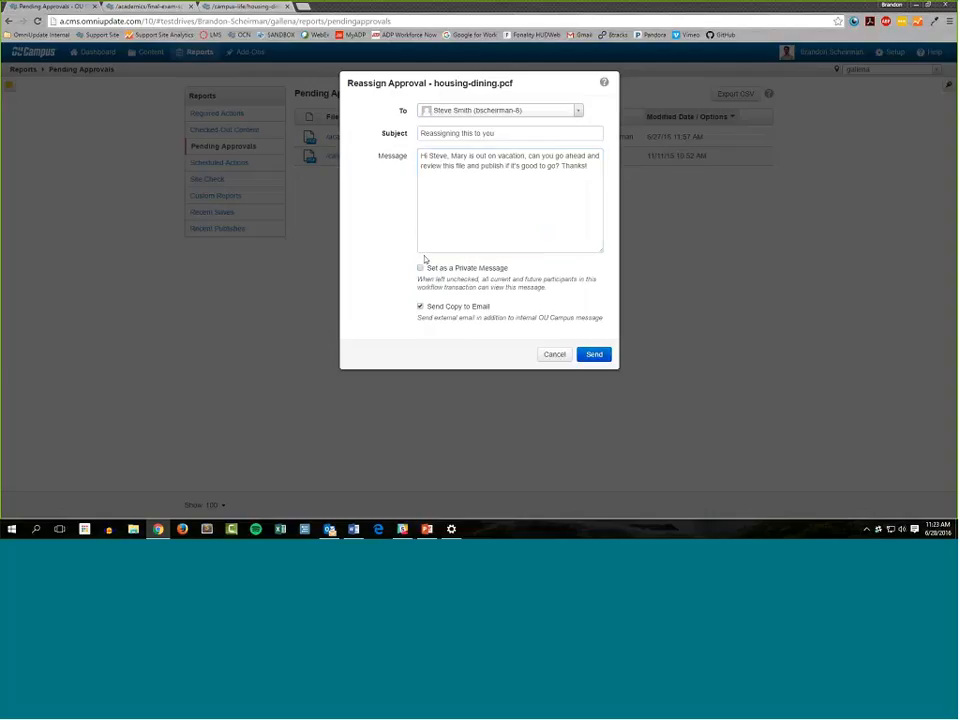
# Review the private message and email copy options and send the approval reassignment for housing-dining.pcf
pyautogui.click(500, 269)
pyautogui.click(540, 306)
pyautogui.click(594, 355)
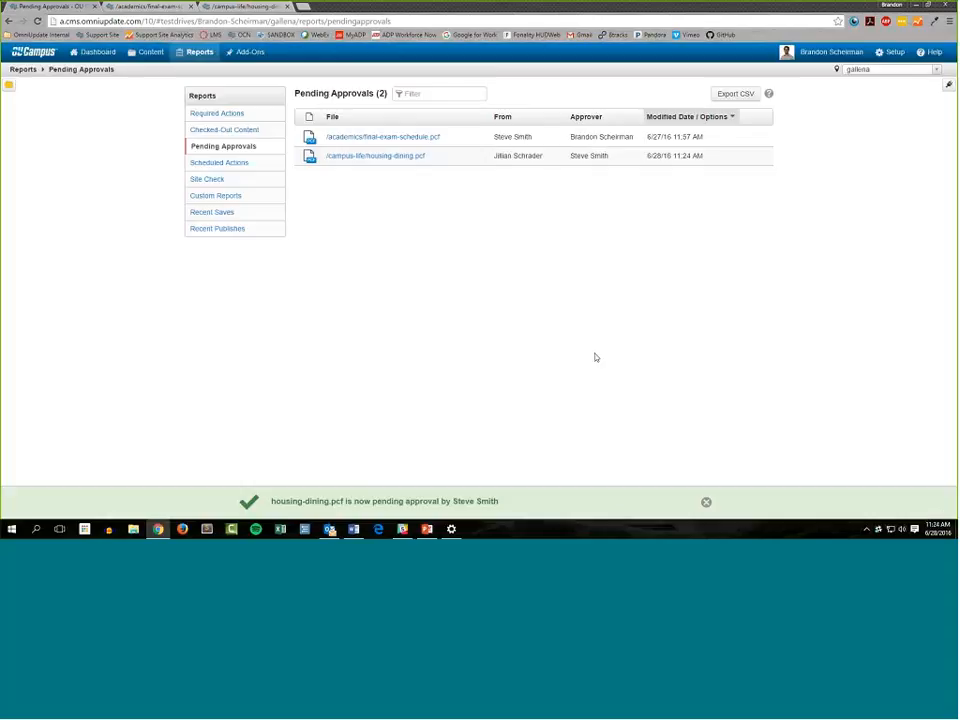
# Check the approver listed for housing-dining.pcf and close the reassignment notification
pyautogui.moveTo(560, 158)
pyautogui.moveTo(567, 156); pyautogui.dragTo(622, 156)
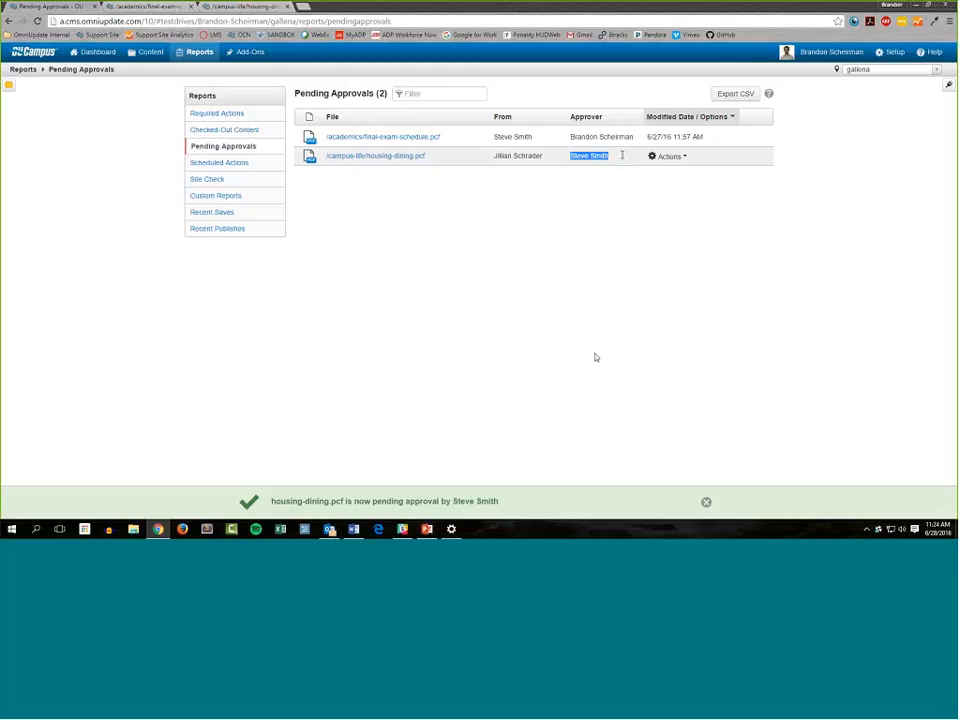
pyautogui.click(622, 155)
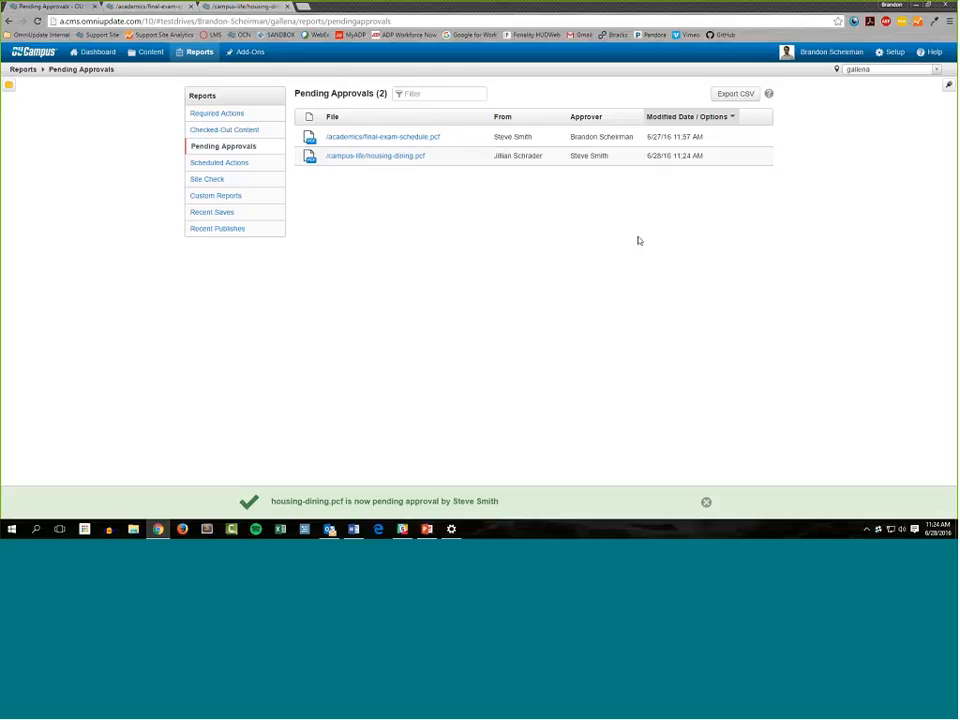
pyautogui.click(706, 501)
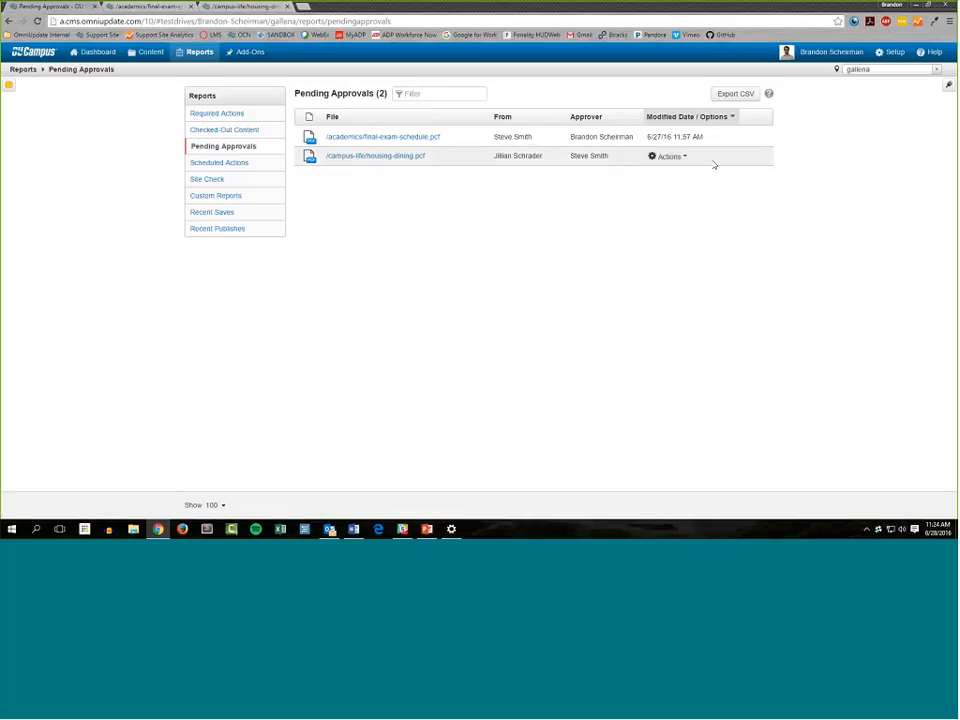
# Compare the actions available for both pending files and view the Approve and Publish options for final-exam-schedule.pcf without publishing
pyautogui.moveTo(676, 163)
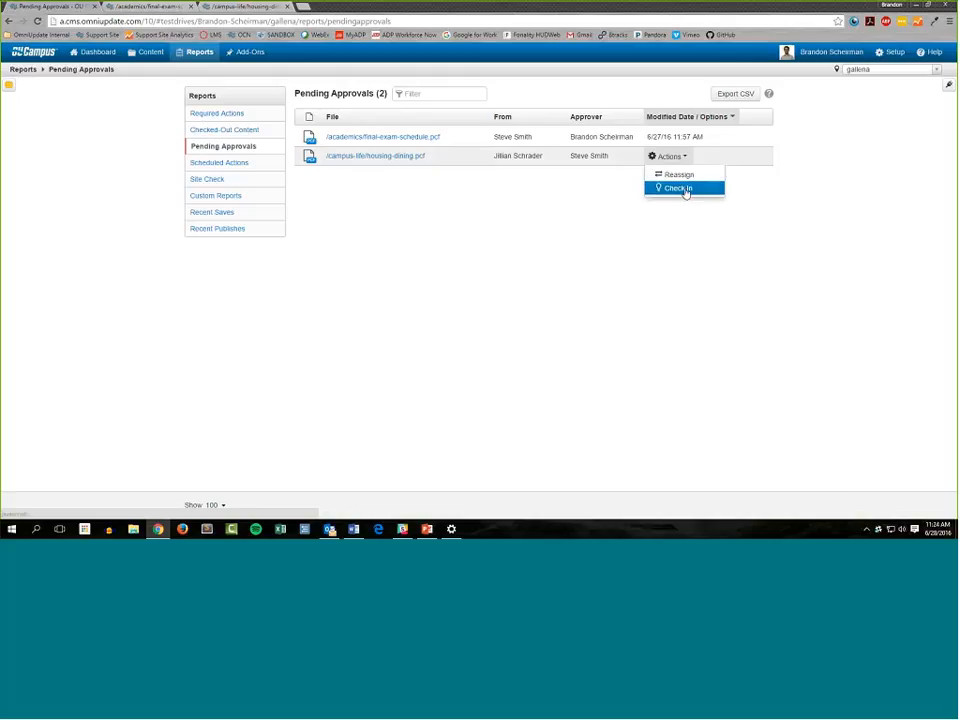
pyautogui.click(684, 189)
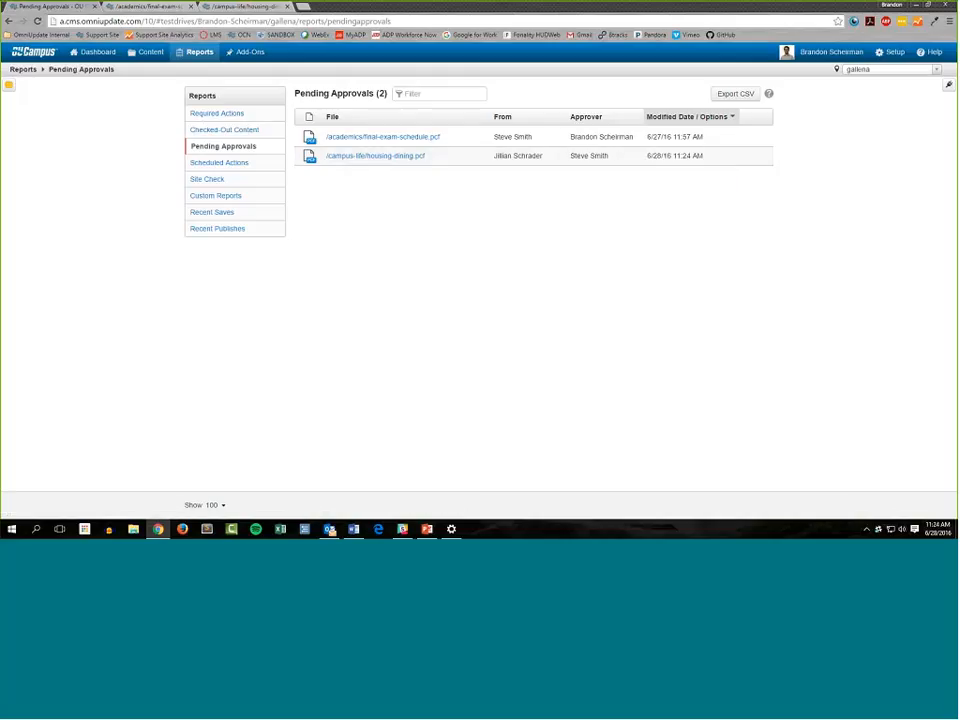
pyautogui.click(670, 137)
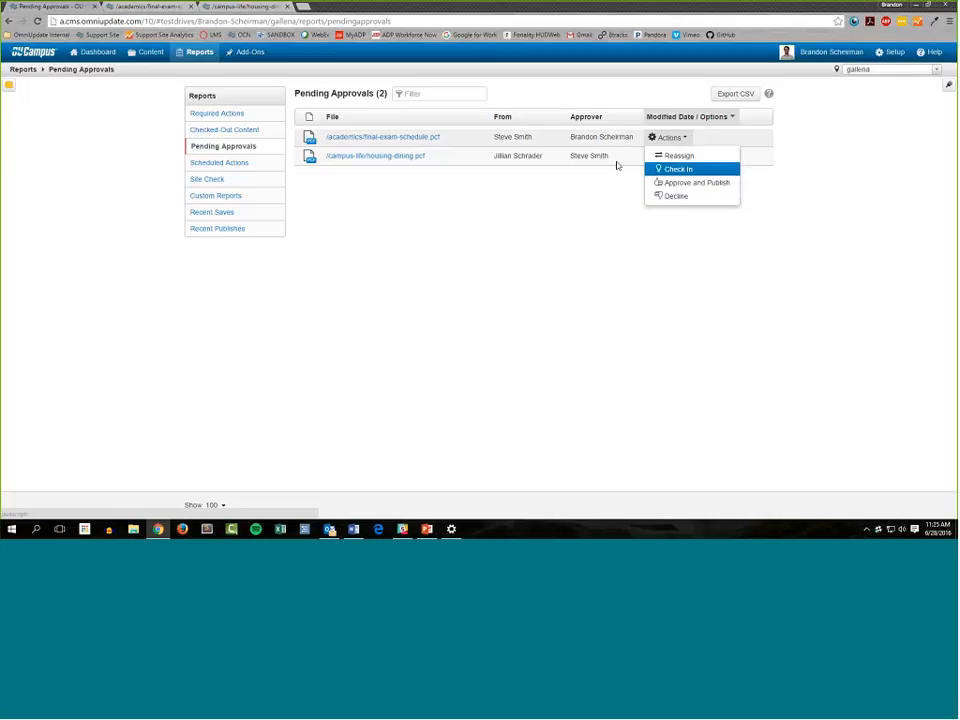
pyautogui.click(667, 139)
pyautogui.click(675, 138)
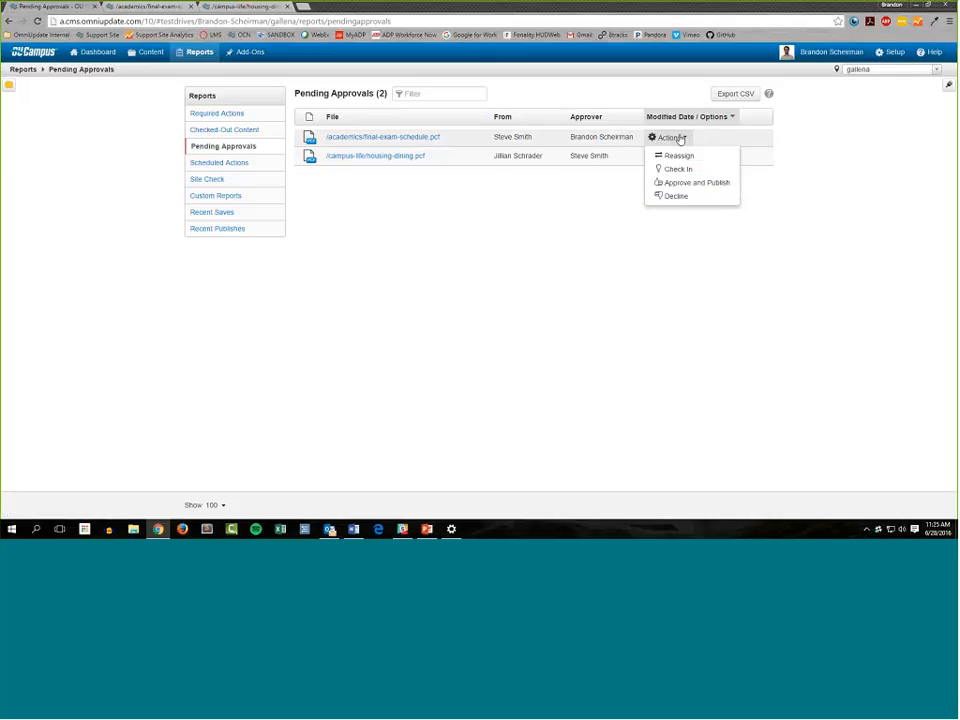
pyautogui.click(700, 184)
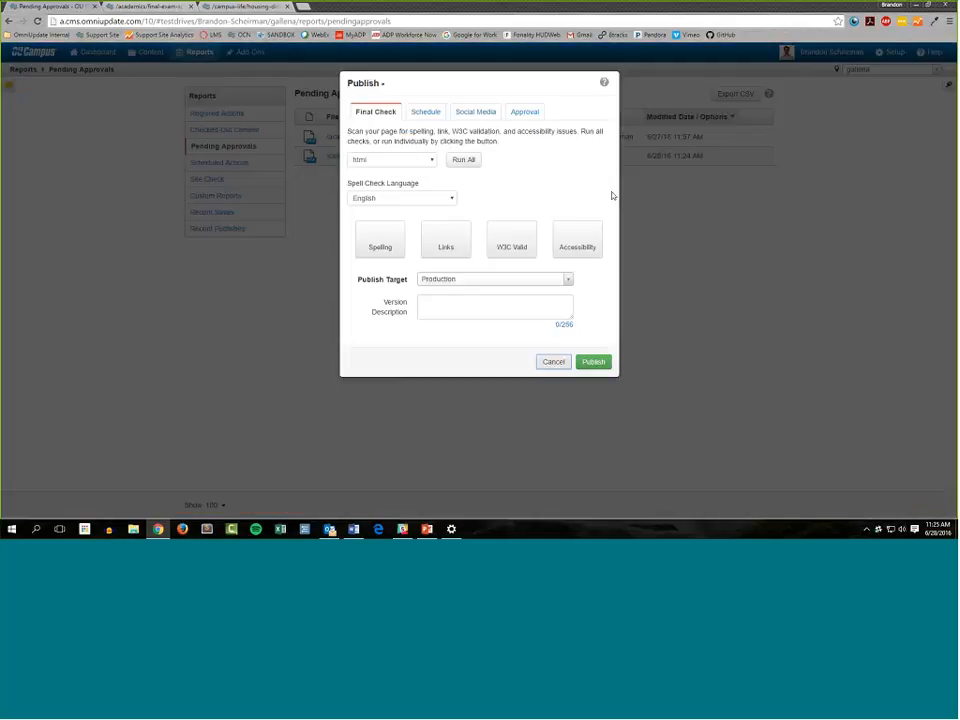
pyautogui.click(556, 362)
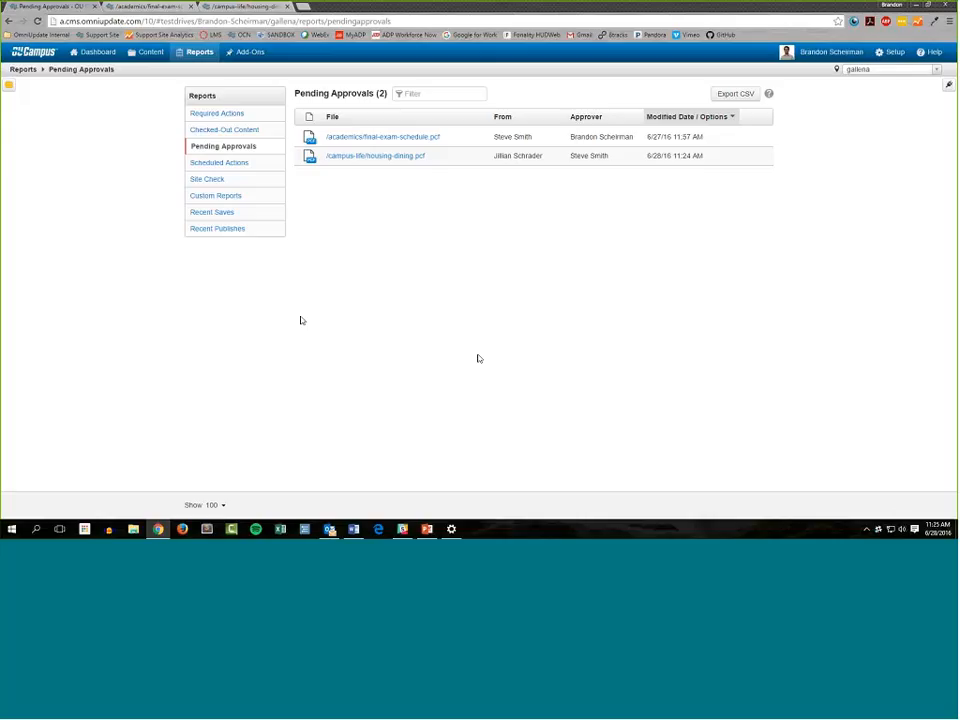
# Open the Scheduled Actions report and review the date, subject and email copy option of the scheduled reminder for /faculty/accounting/index.pcf
pyautogui.click(268, 165)
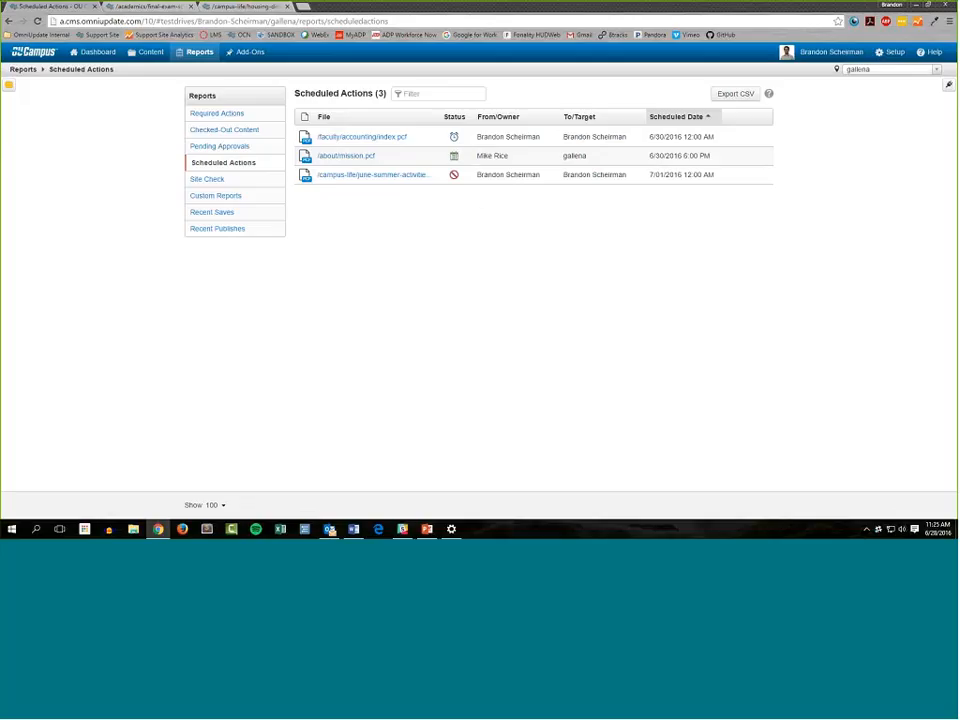
pyautogui.moveTo(444, 140)
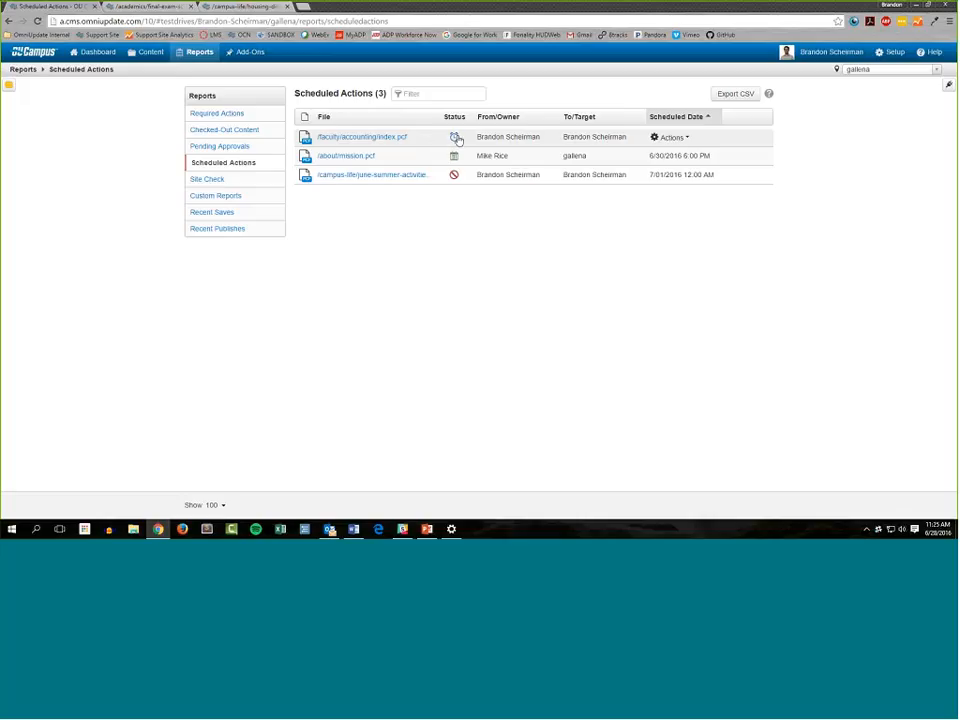
pyautogui.click(455, 137)
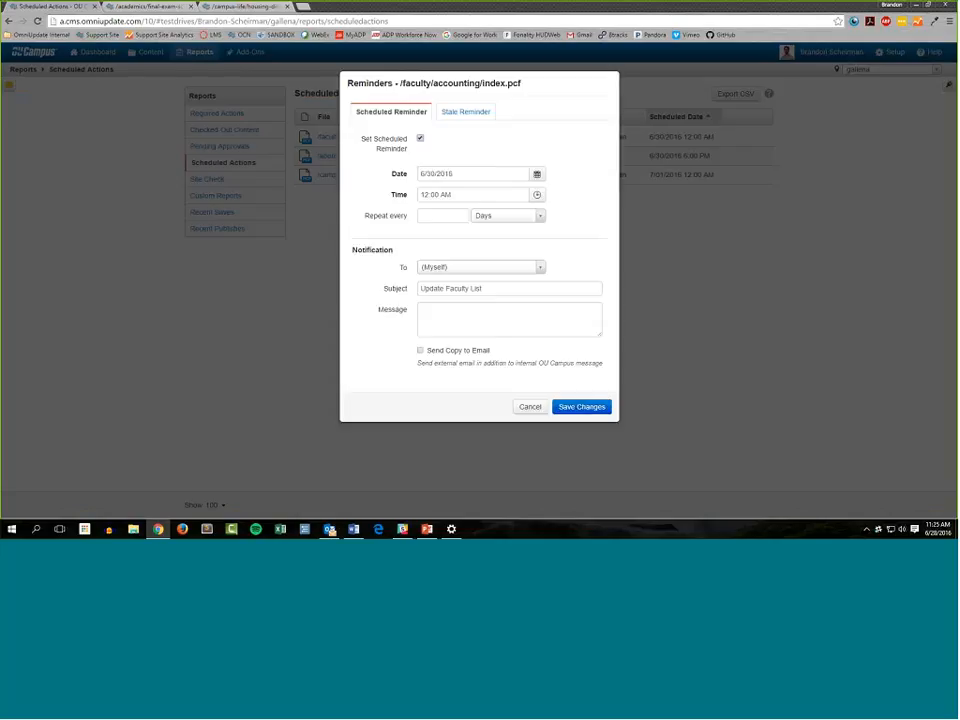
pyautogui.click(476, 172)
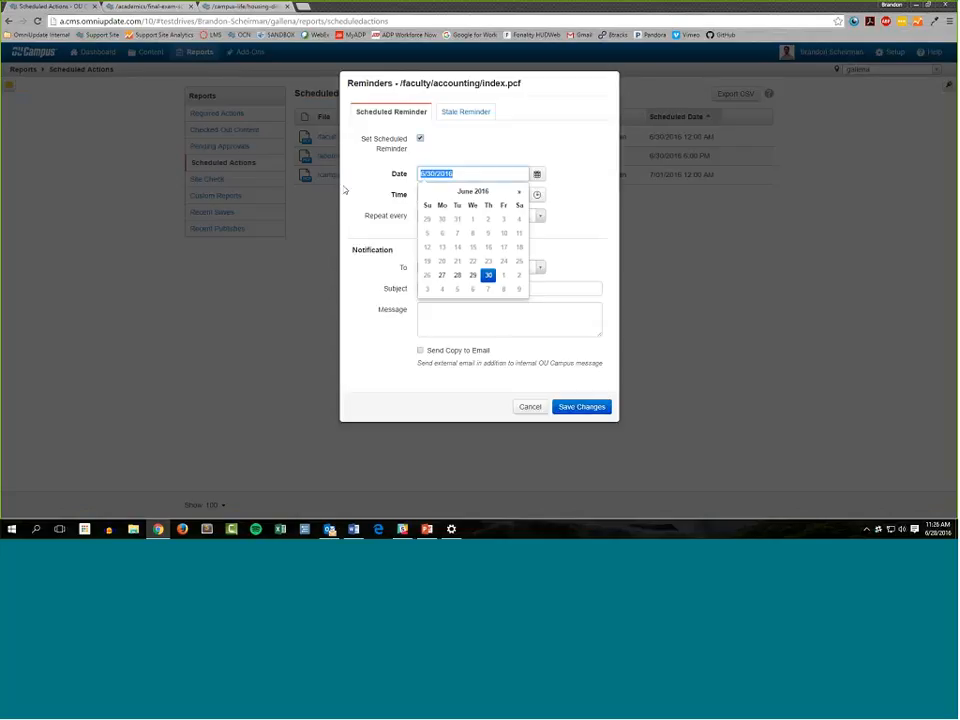
pyautogui.click(374, 190)
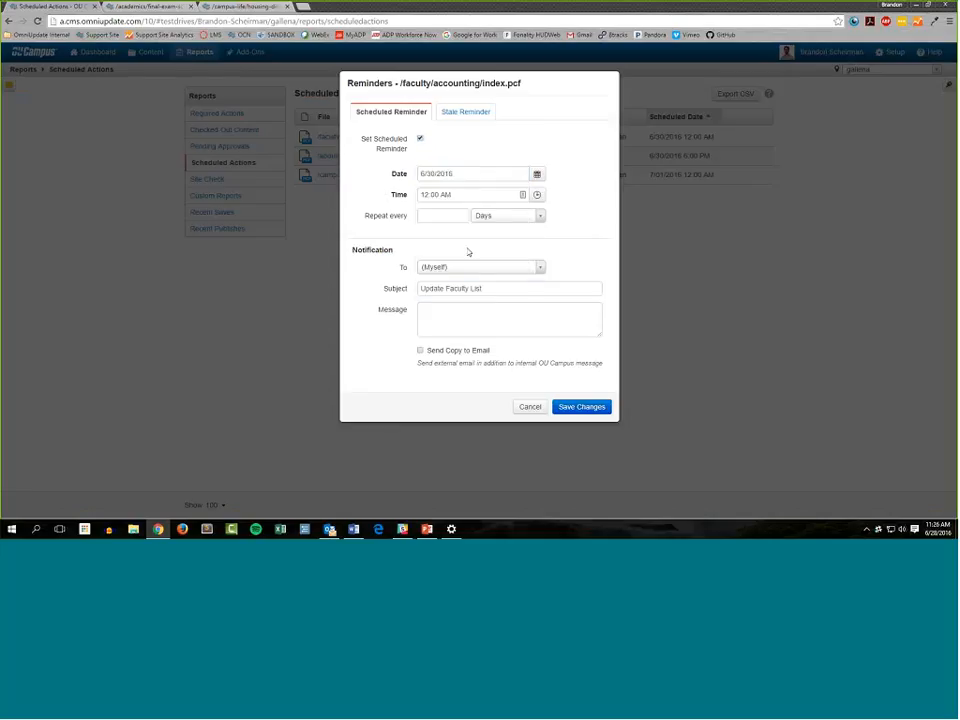
pyautogui.moveTo(492, 289); pyautogui.dragTo(318, 299)
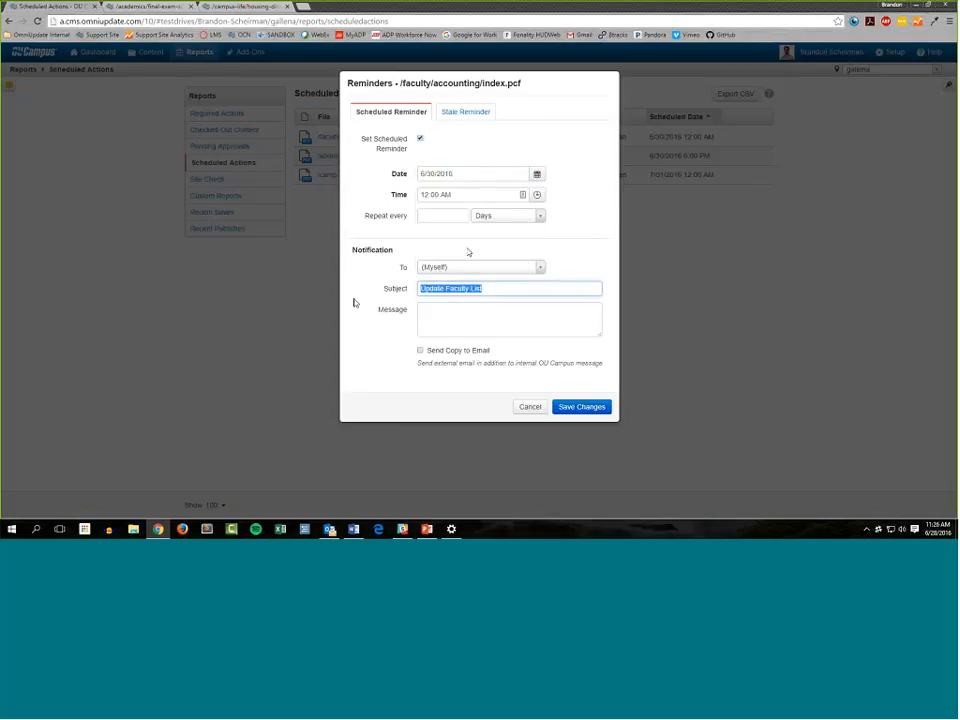
pyautogui.click(355, 303)
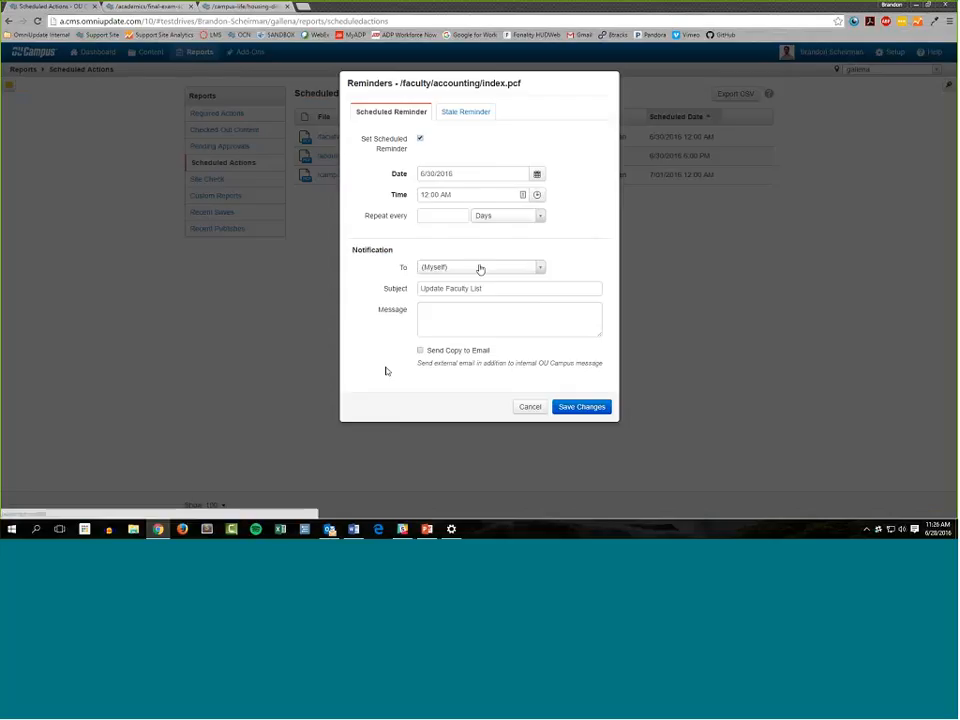
pyautogui.click(420, 350)
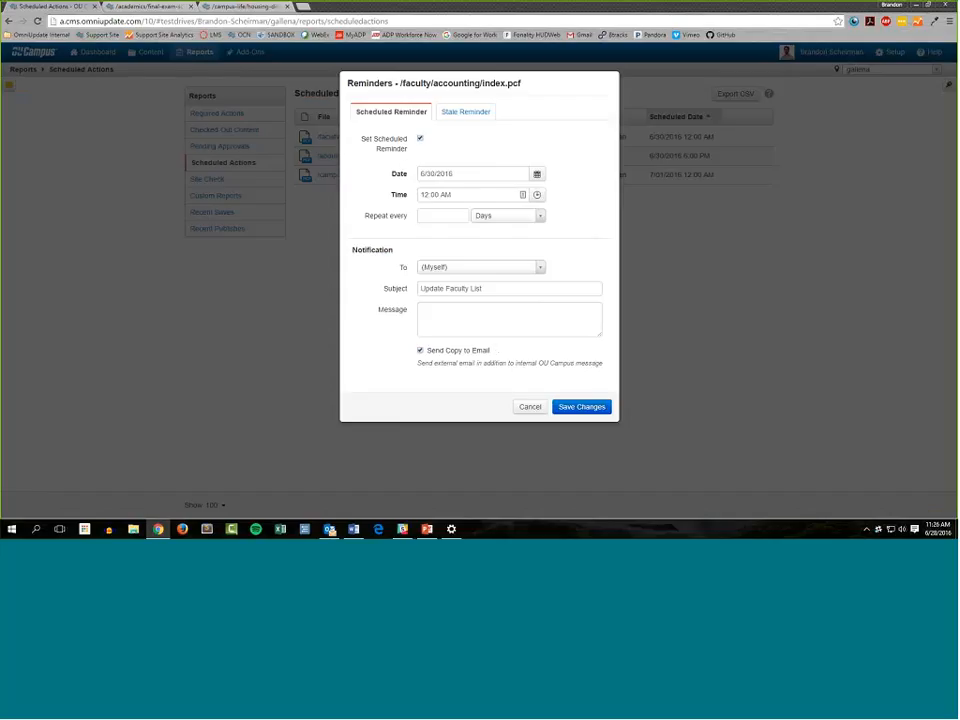
# Try a stale reminder set to 2 weeks for /faculty/accounting/index.pcf, and discard the reminder changes
pyautogui.click(446, 113)
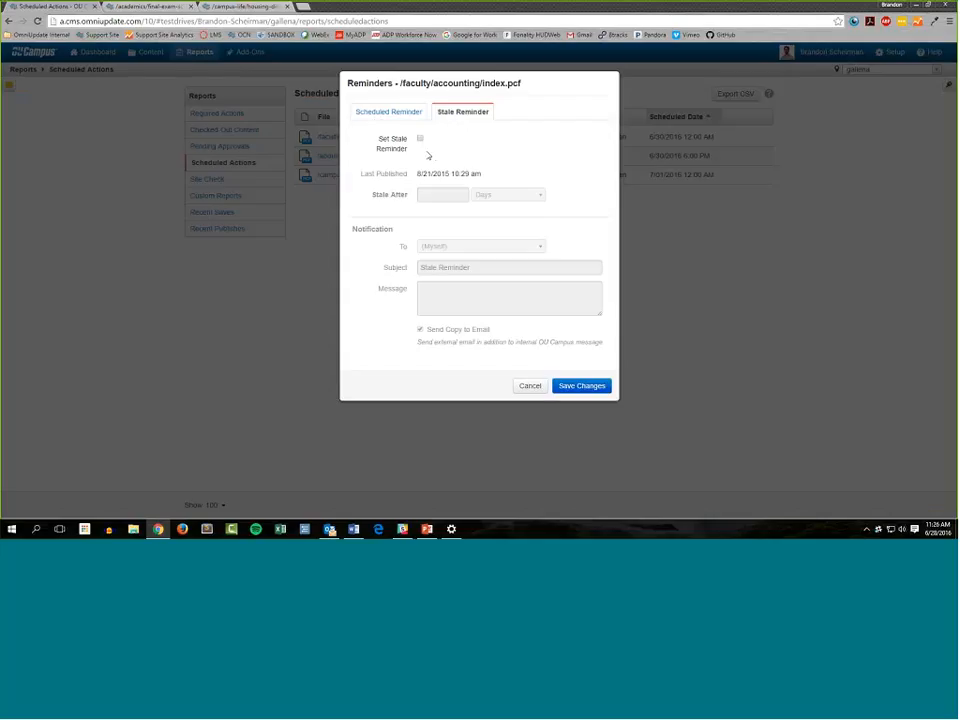
pyautogui.click(420, 139)
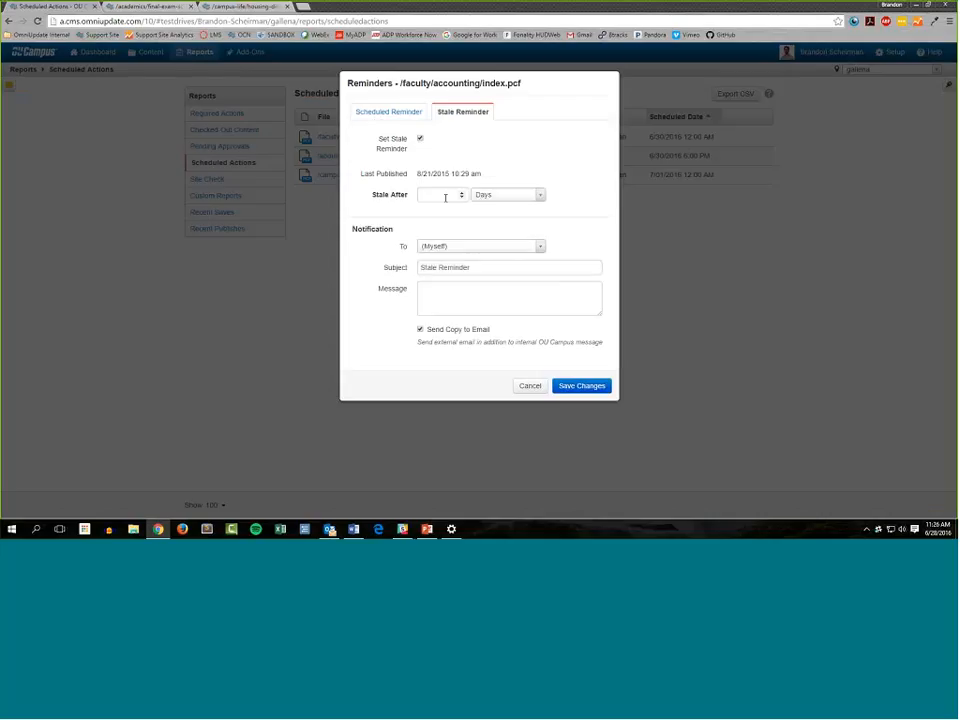
pyautogui.click(457, 197)
pyautogui.moveTo(416, 177); pyautogui.dragTo(499, 168)
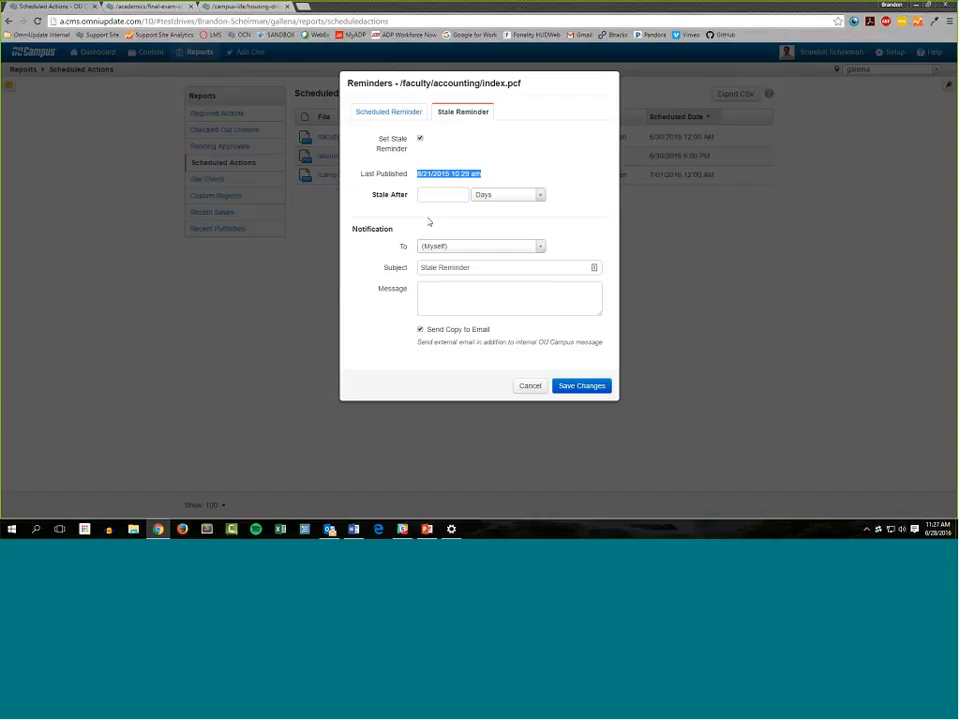
pyautogui.click(441, 195)
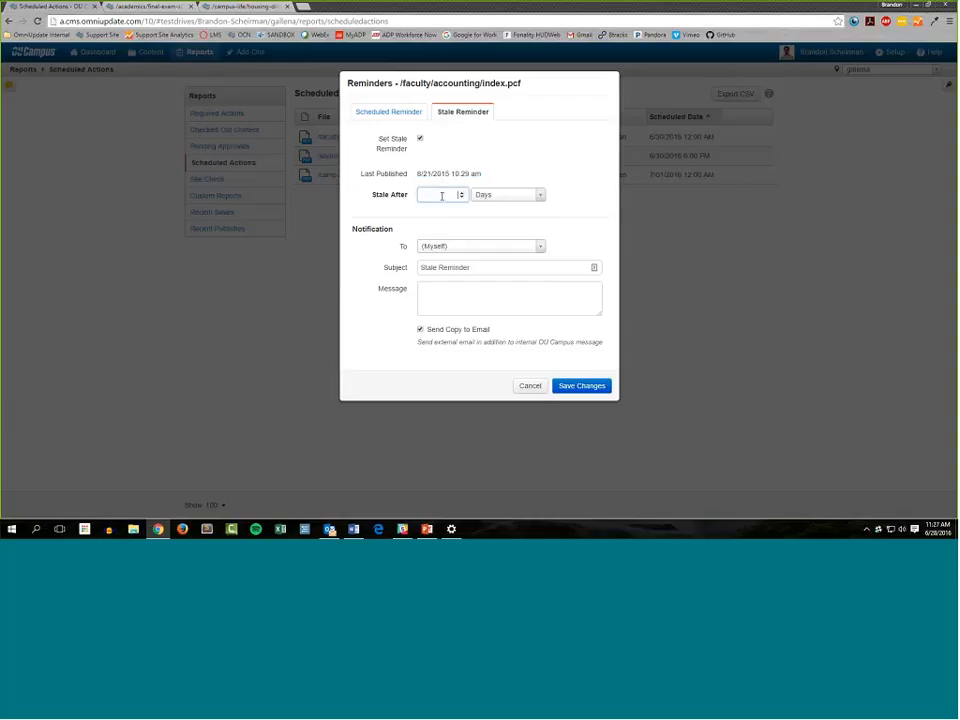
pyautogui.doubleClick(461, 192)
pyautogui.click(505, 194)
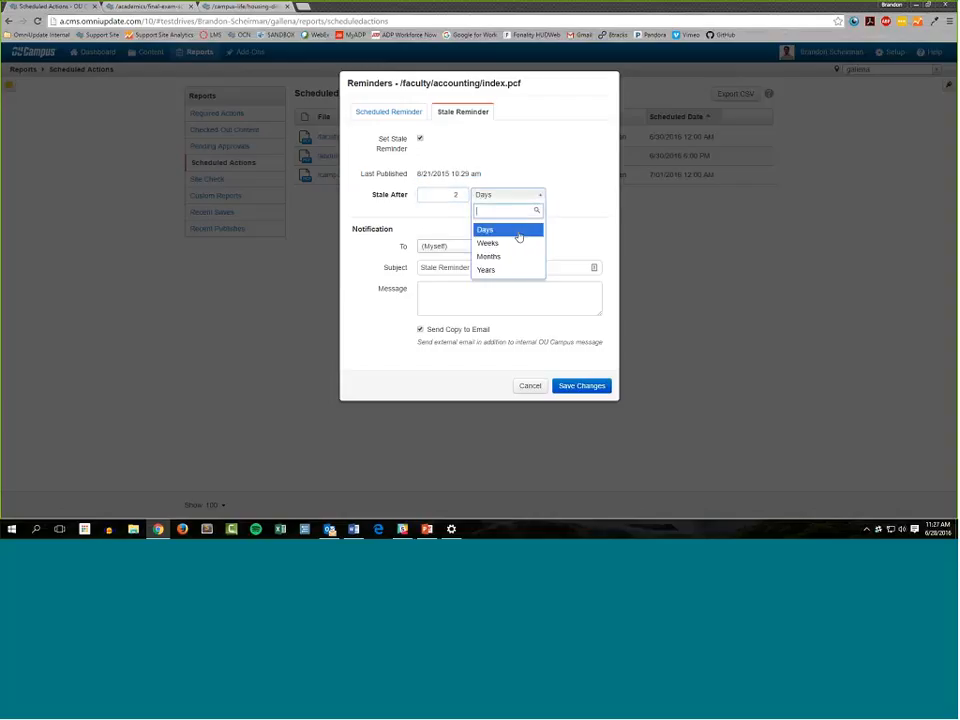
pyautogui.click(518, 242)
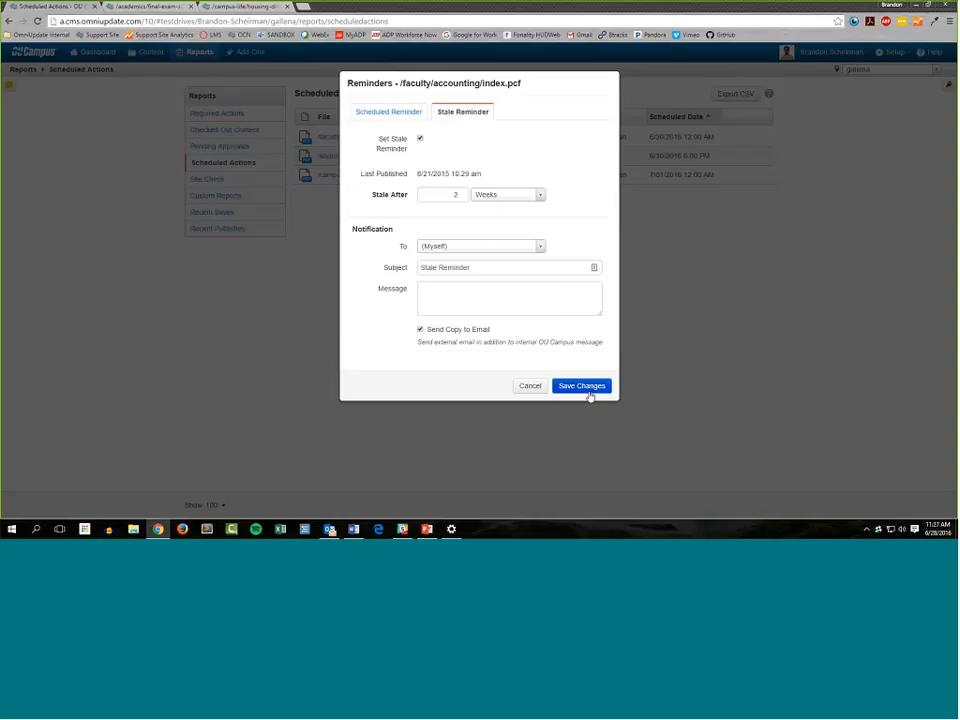
pyautogui.click(530, 389)
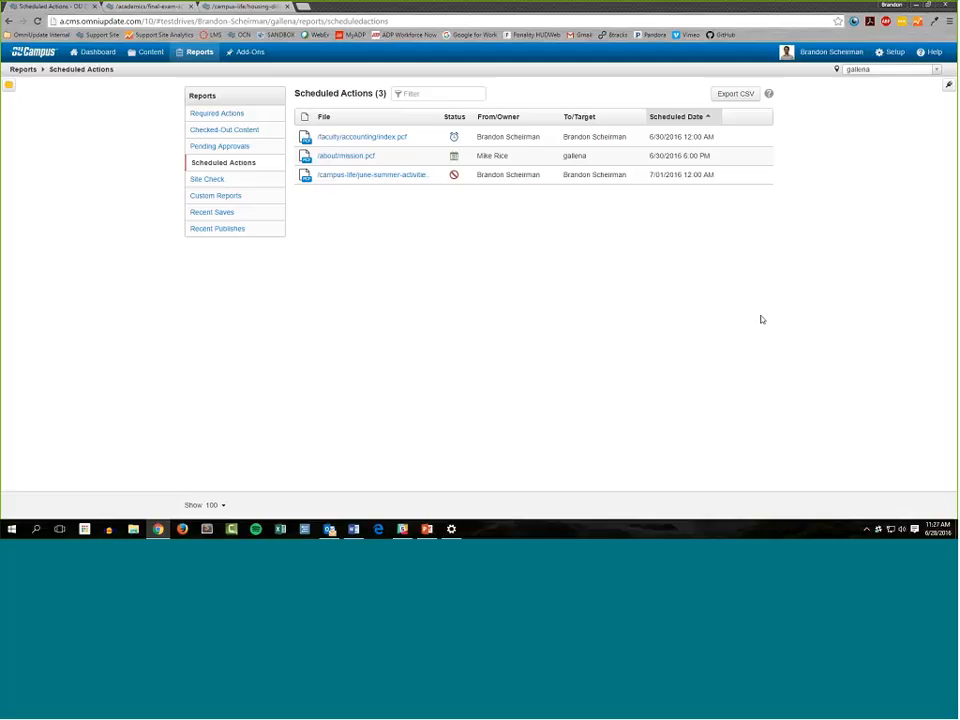
# In the Pending Approvals report, view the approval notification options for approving and publishing final-exam-schedule.pcf, and cancel without publishing
pyautogui.click(232, 148)
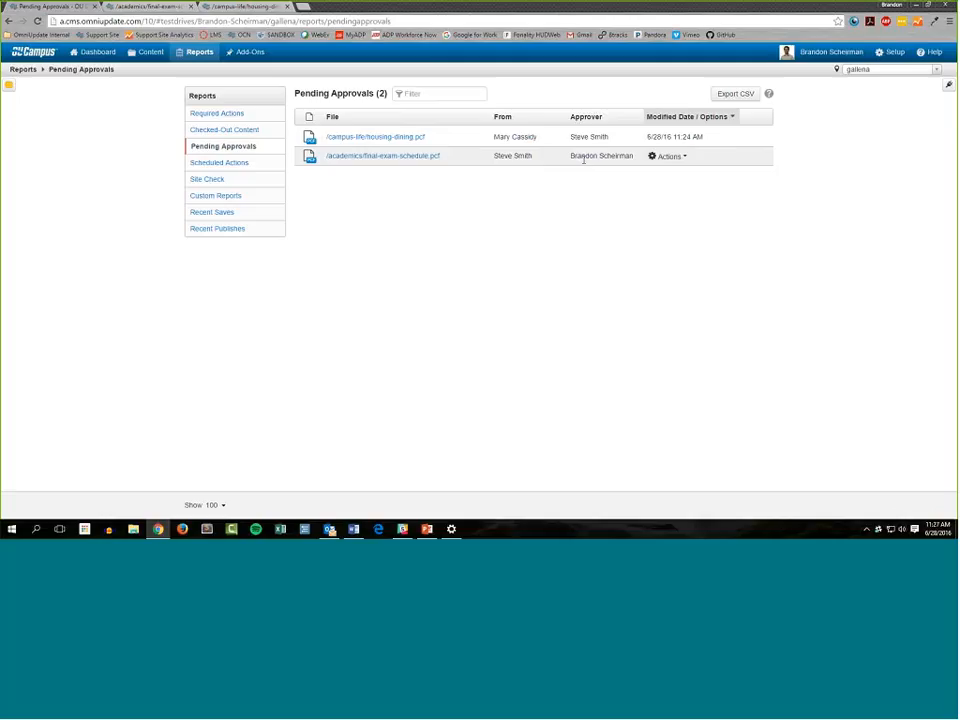
pyautogui.moveTo(571, 157); pyautogui.dragTo(626, 158)
pyautogui.click(668, 157)
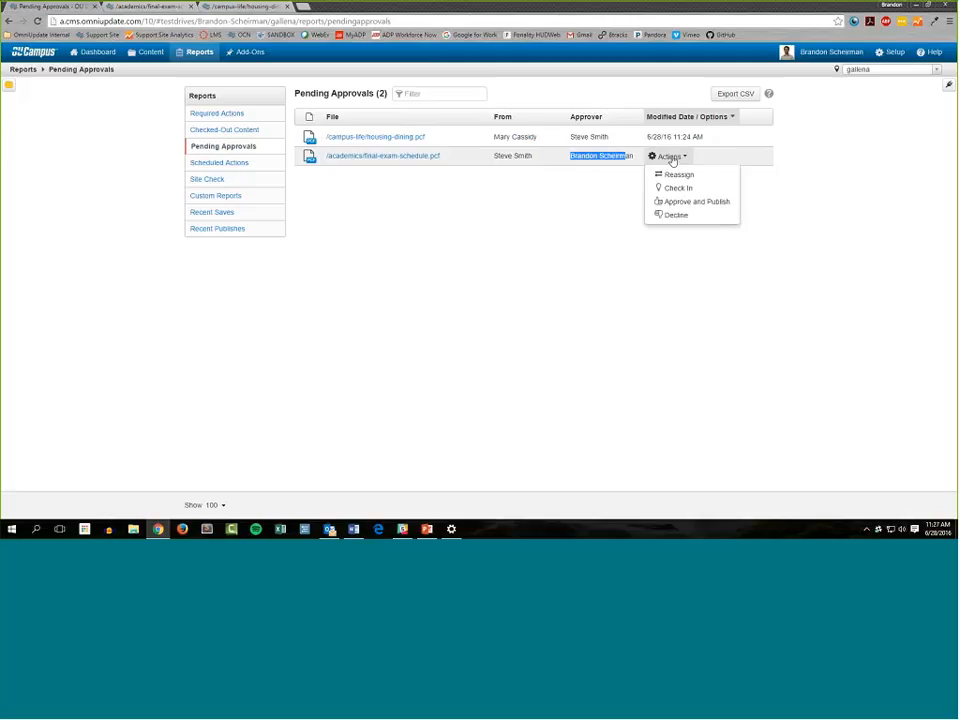
pyautogui.click(684, 201)
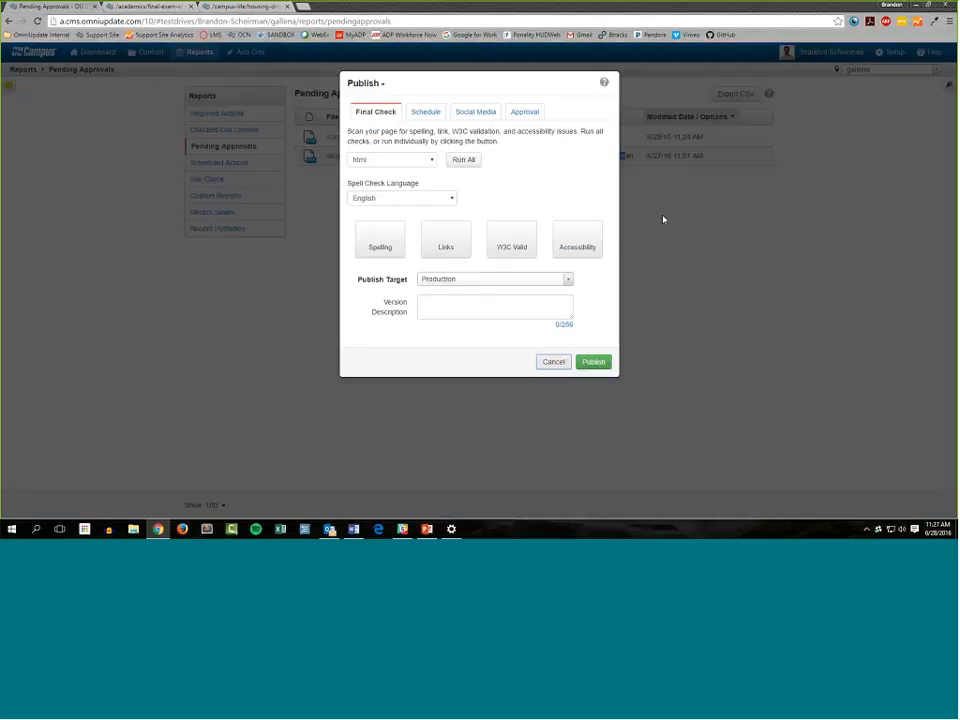
pyautogui.click(529, 115)
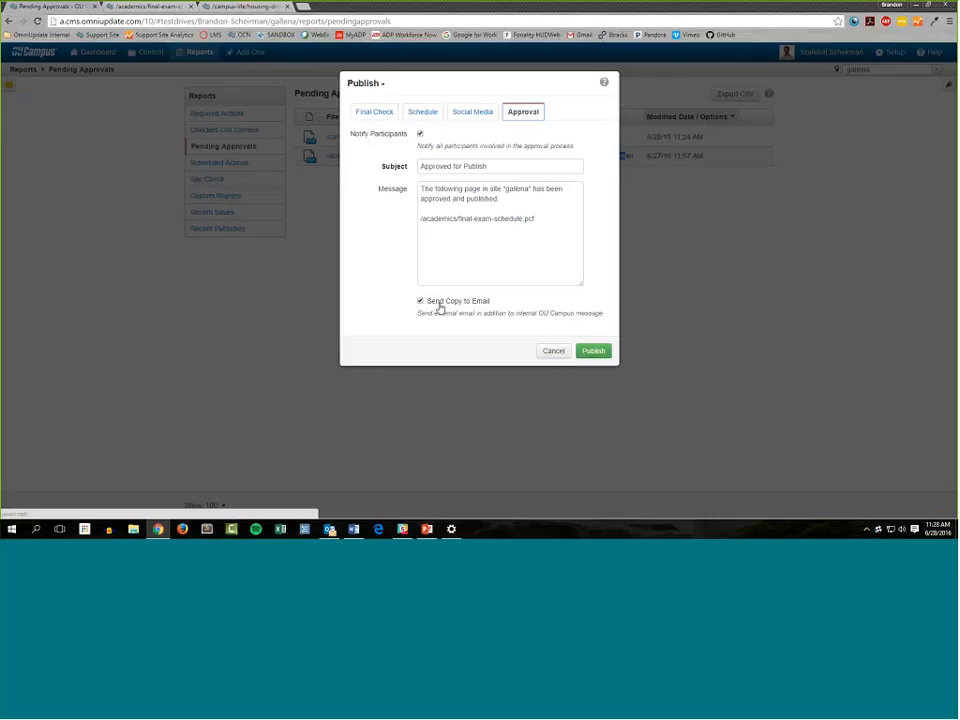
pyautogui.click(553, 350)
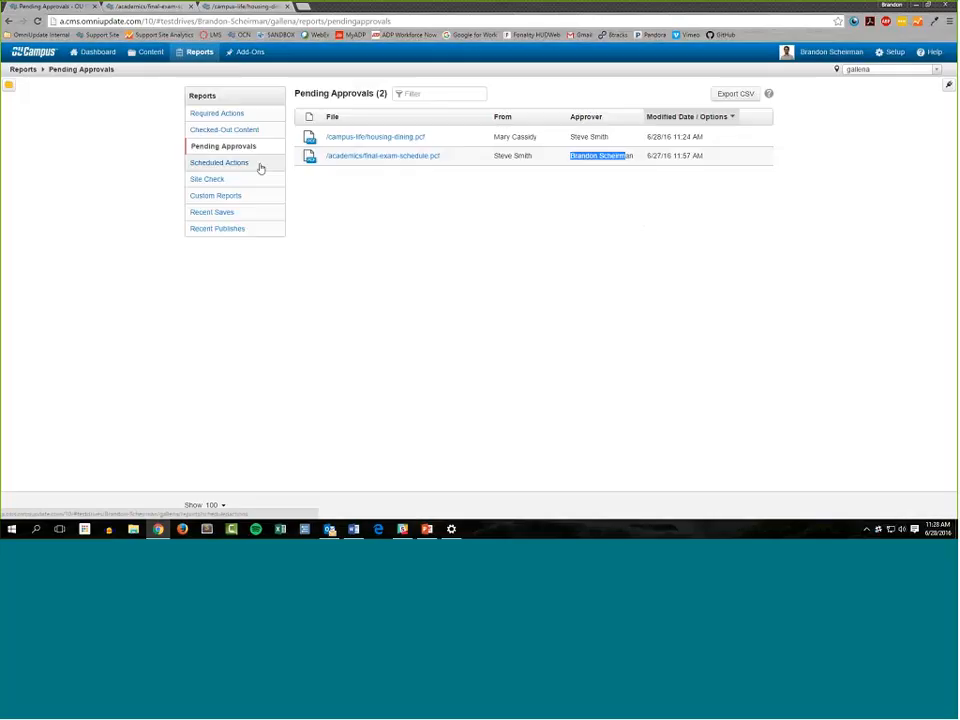
# Return to the Scheduled Actions report, reload it, and close the two other open page tabs
pyautogui.click(259, 164)
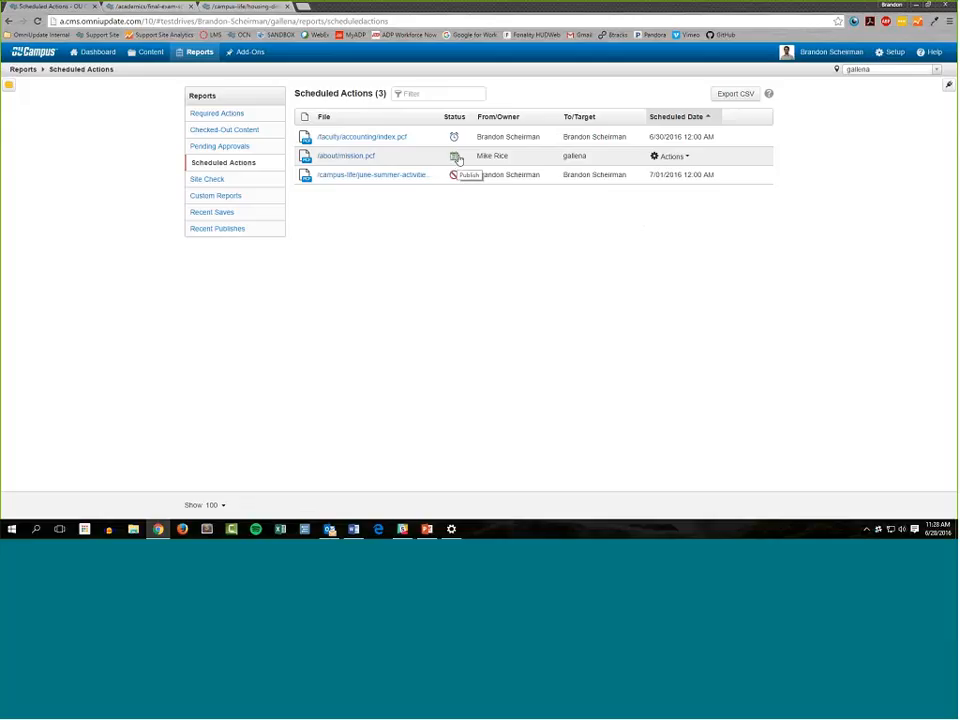
pyautogui.click(657, 157)
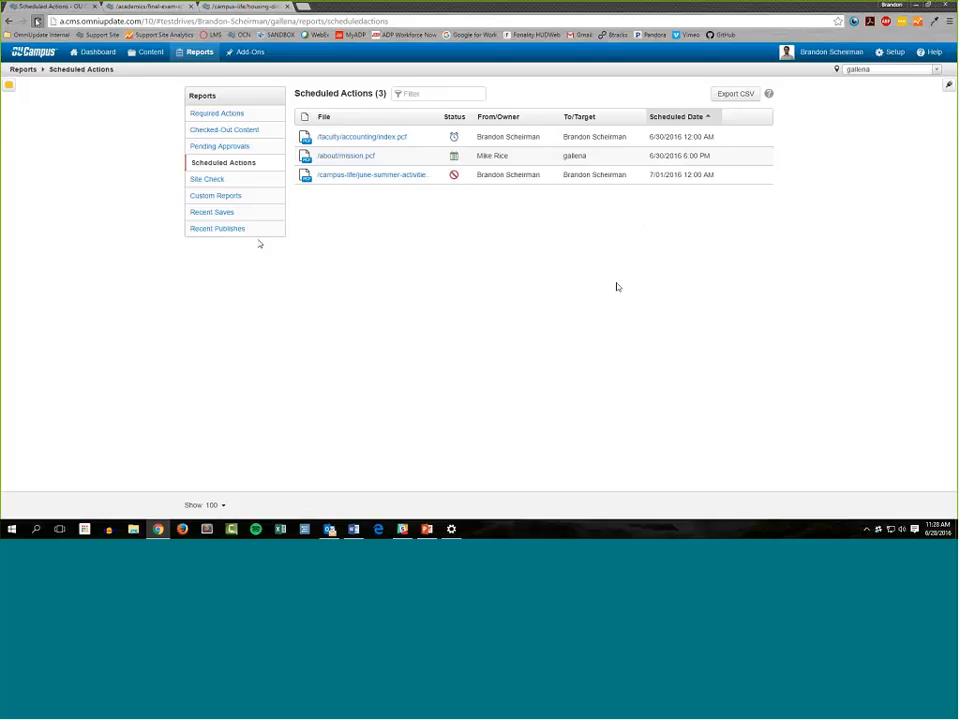
pyautogui.click(38, 21)
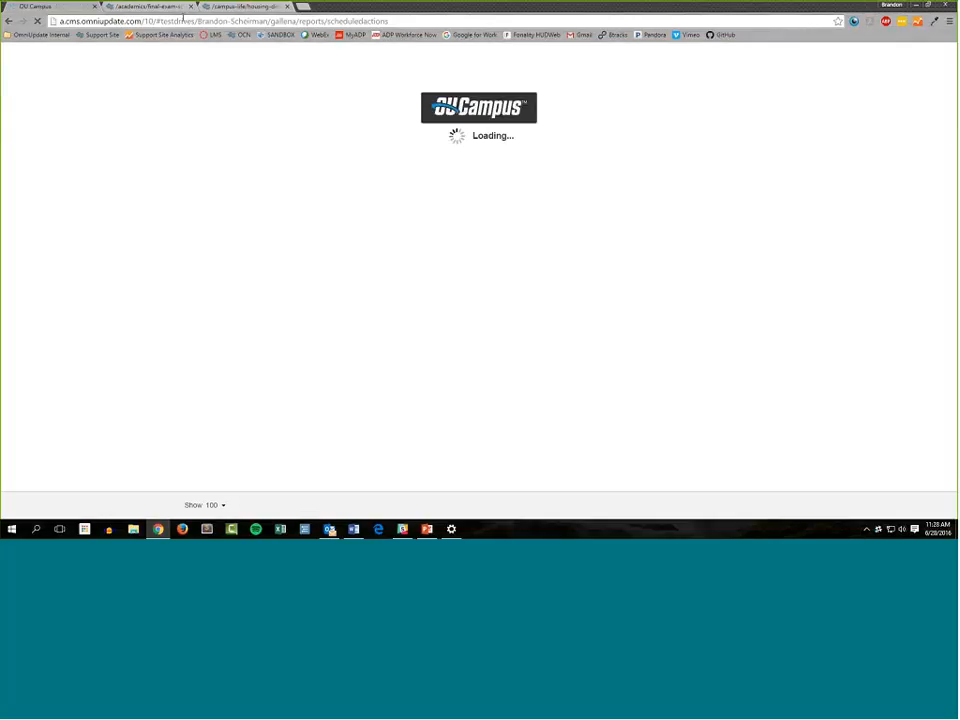
pyautogui.click(190, 6)
pyautogui.click(190, 6)
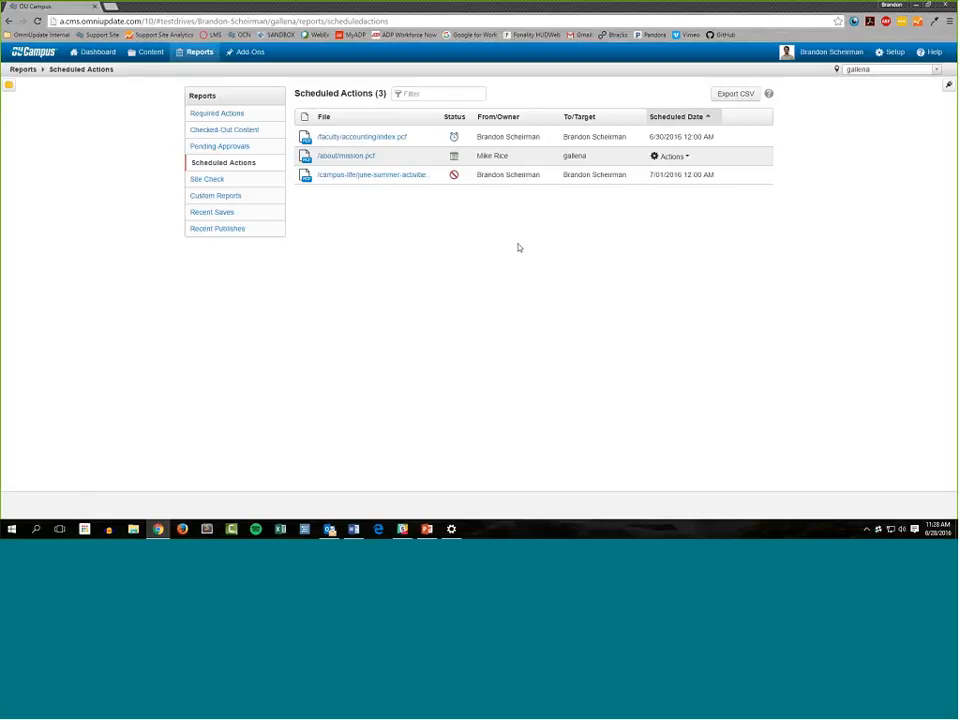
# View the Reschedule action for /about/mission.pcf and the publish scheduling options for the site's root index.pcf without scheduling anything
pyautogui.click(670, 156)
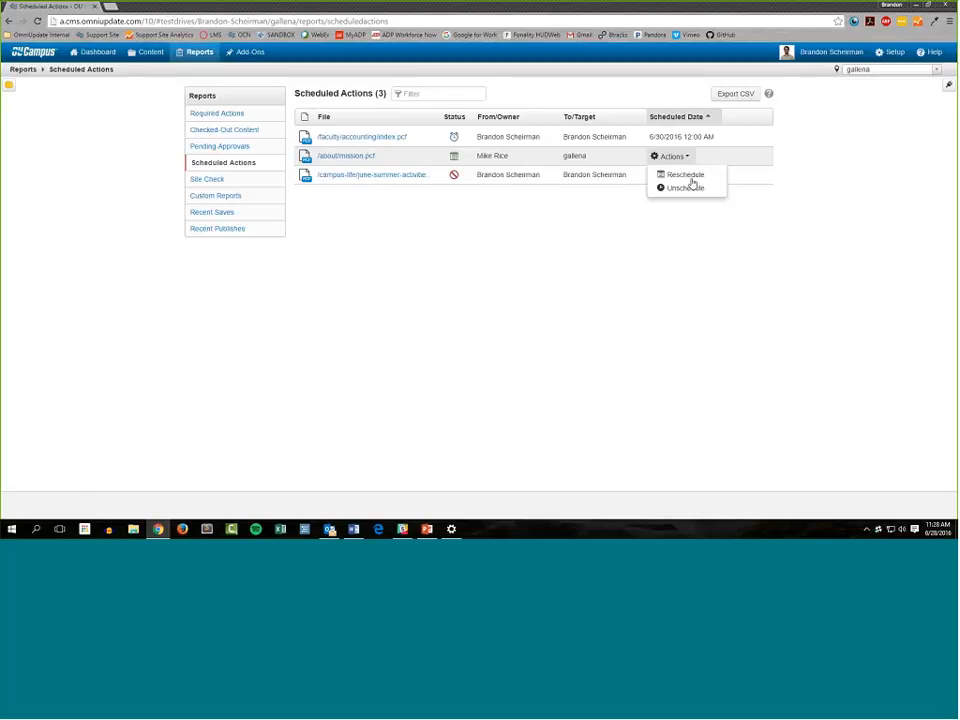
pyautogui.click(690, 177)
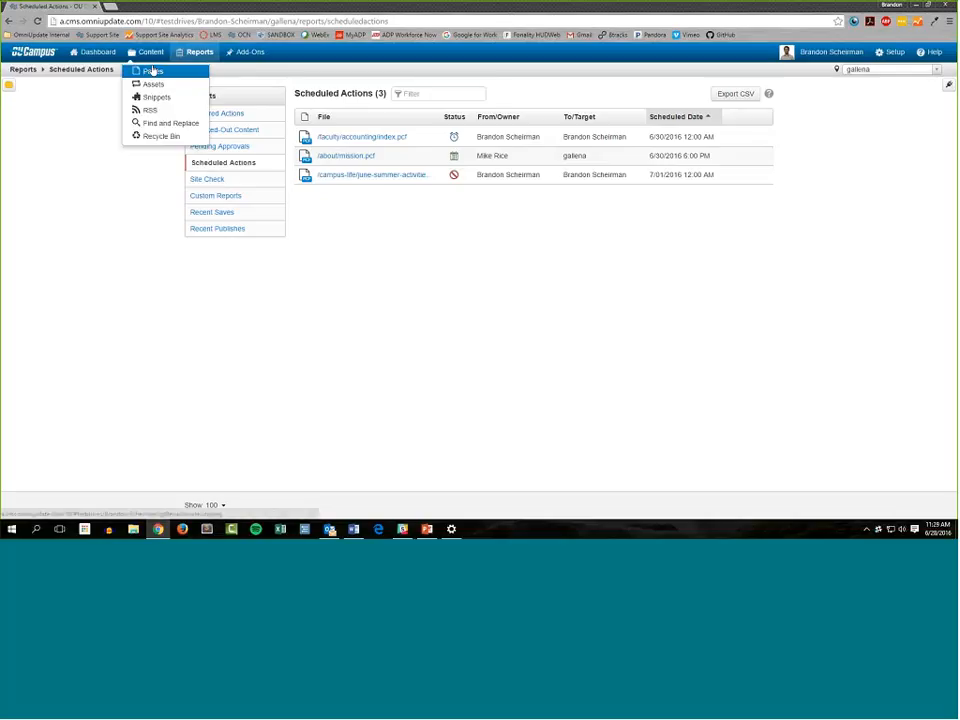
pyautogui.middleClick(153, 70)
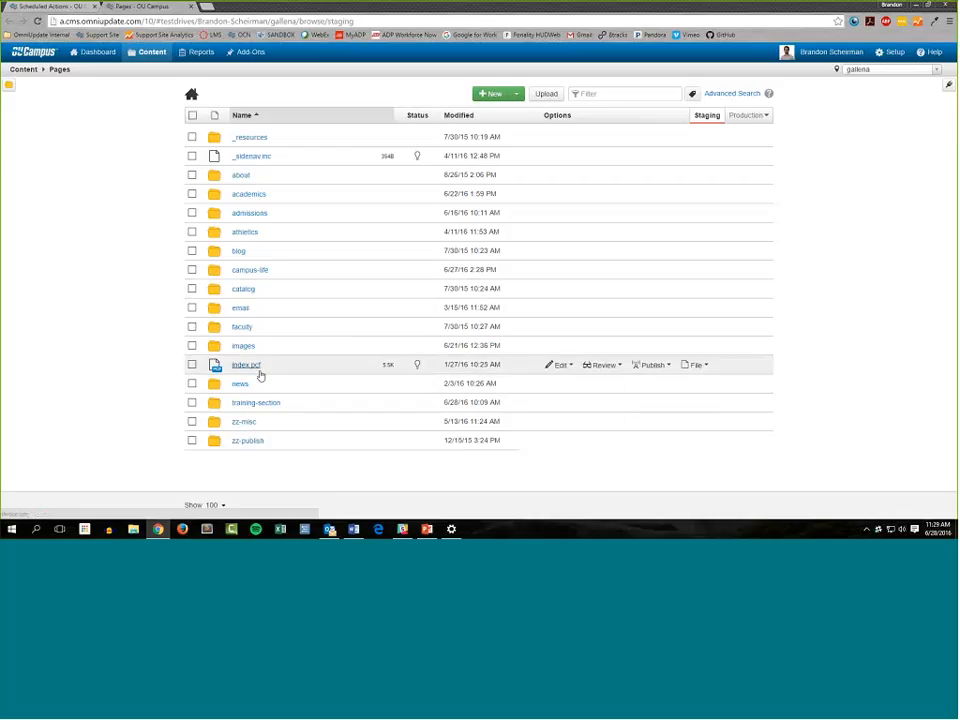
pyautogui.moveTo(656, 366)
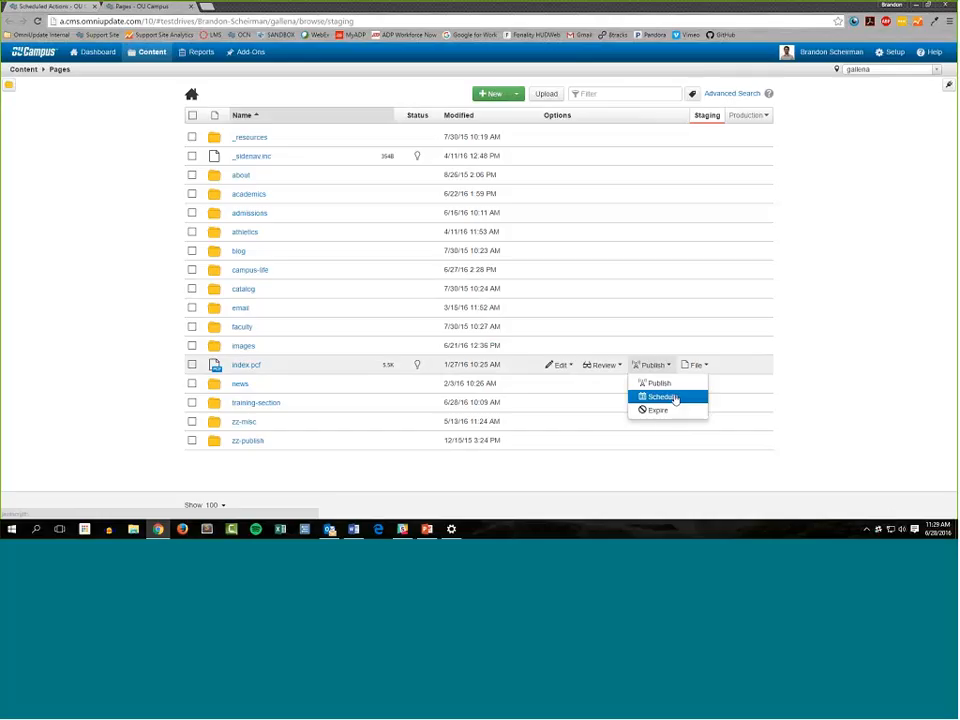
pyautogui.click(675, 398)
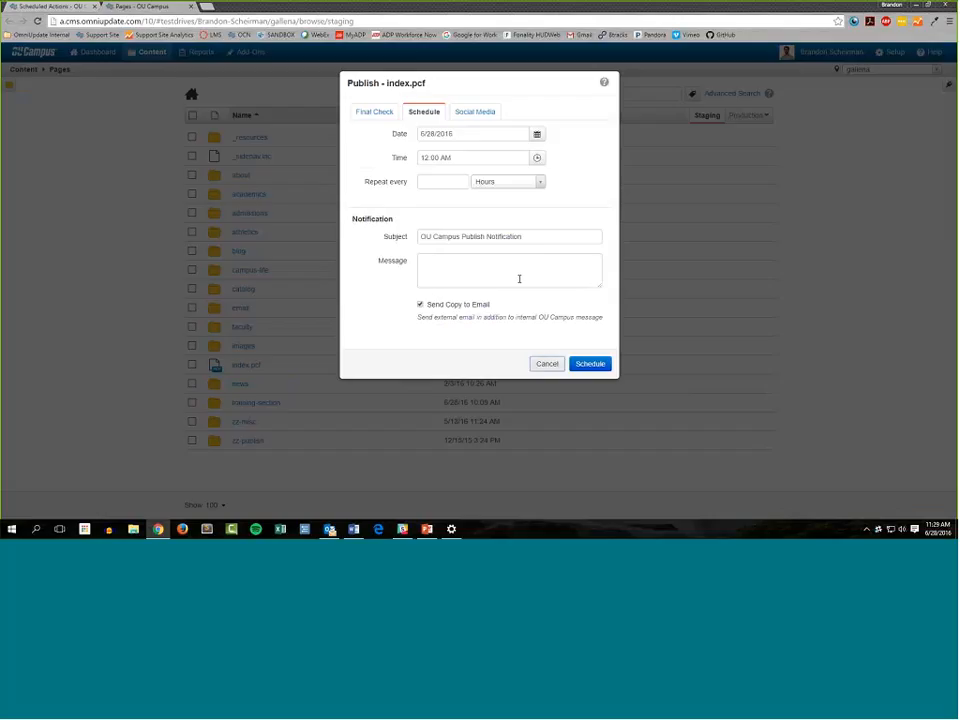
pyautogui.click(549, 365)
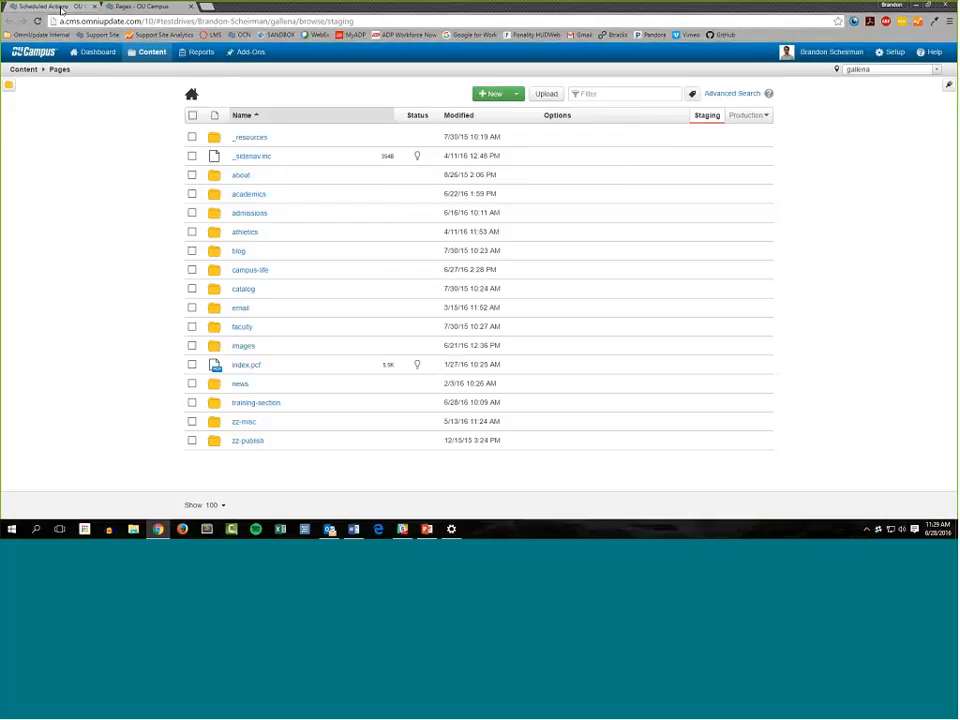
# Check the owner and target listed for /about/mission.pcf in the Scheduled Actions report
pyautogui.click(62, 7)
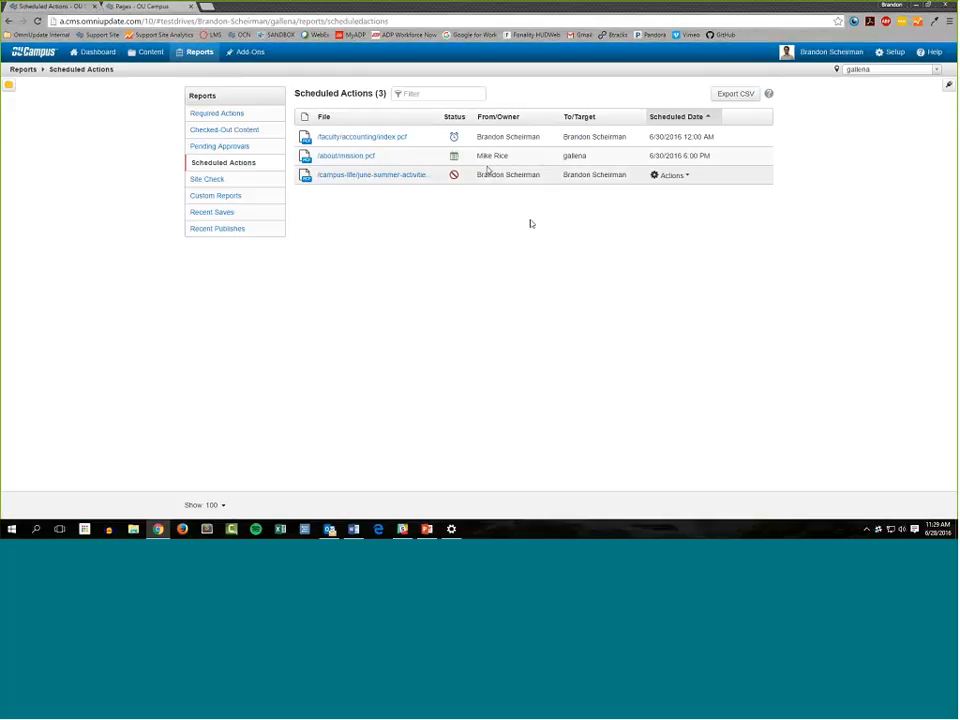
pyautogui.moveTo(509, 156); pyautogui.dragTo(477, 156)
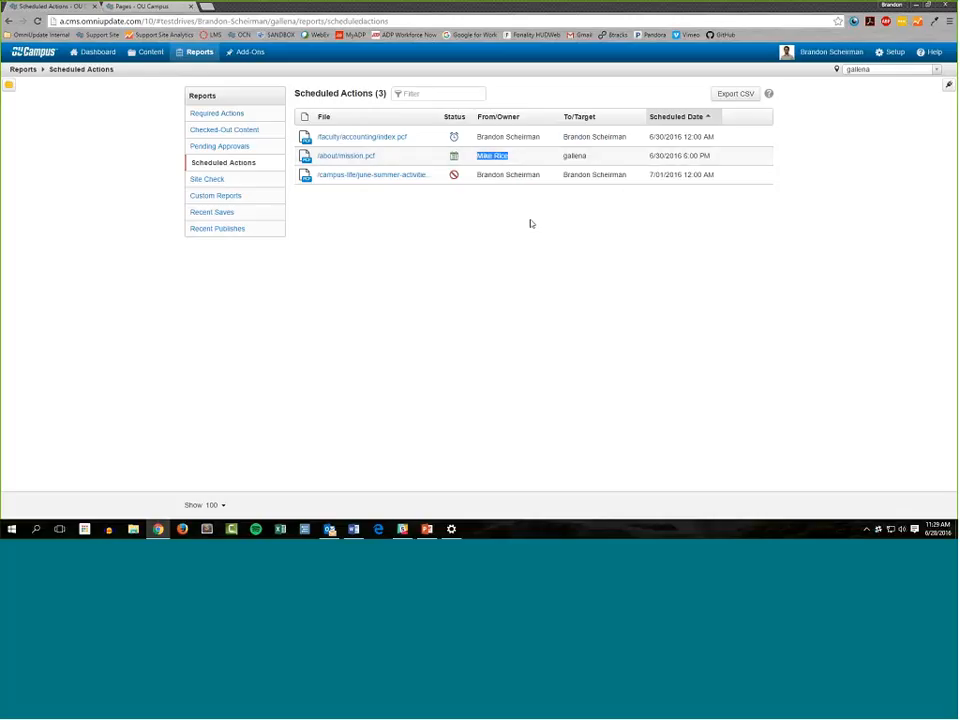
pyautogui.click(531, 224)
pyautogui.moveTo(599, 157)
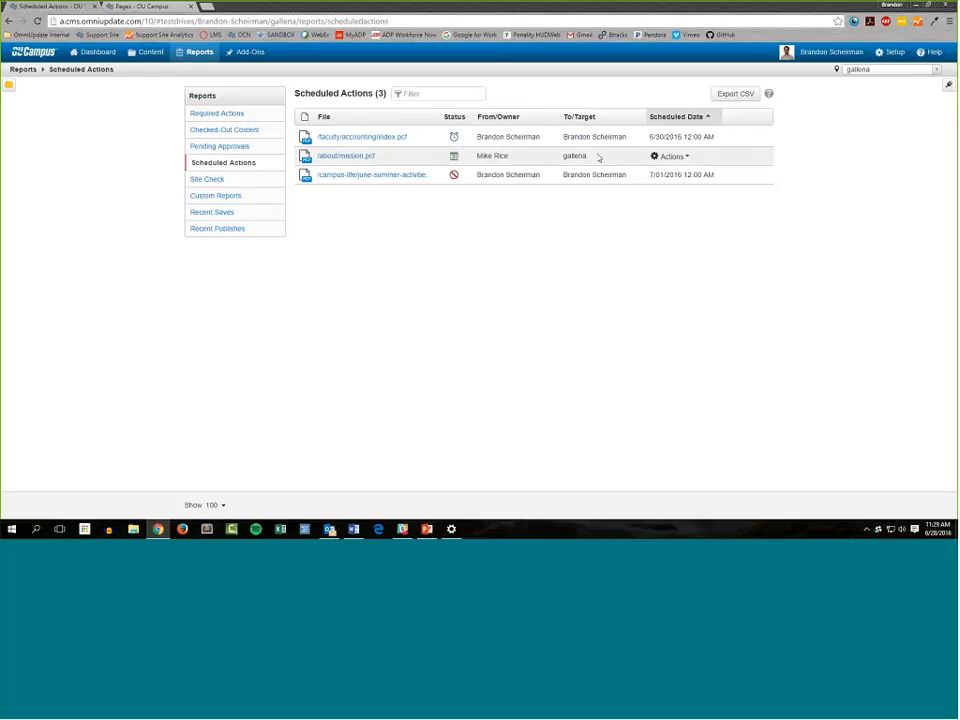
pyautogui.moveTo(599, 157); pyautogui.dragTo(563, 156)
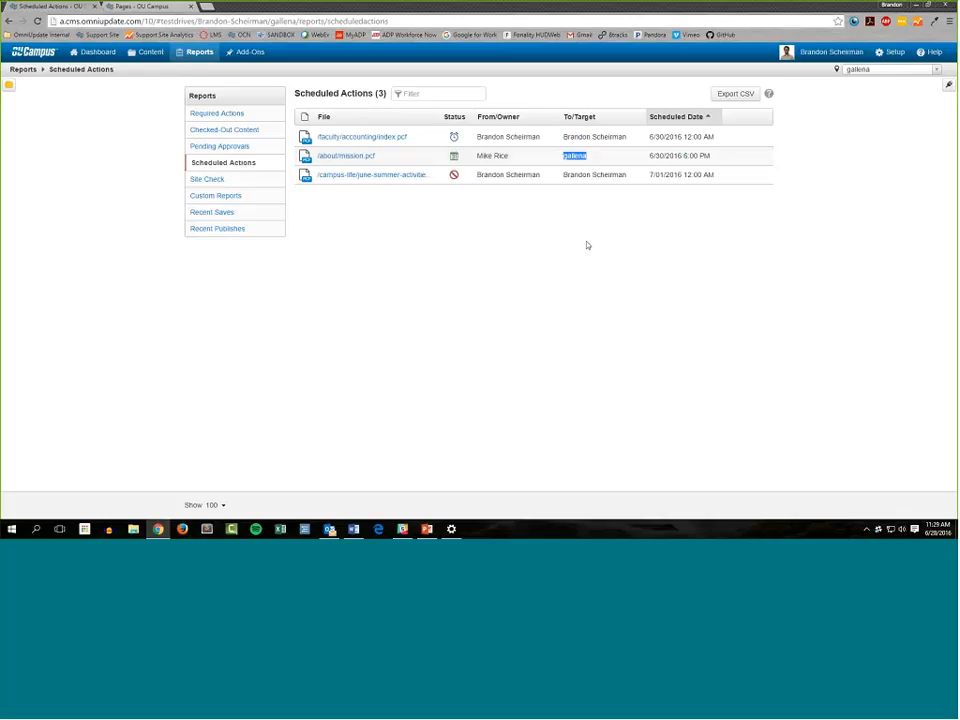
pyautogui.click(593, 156)
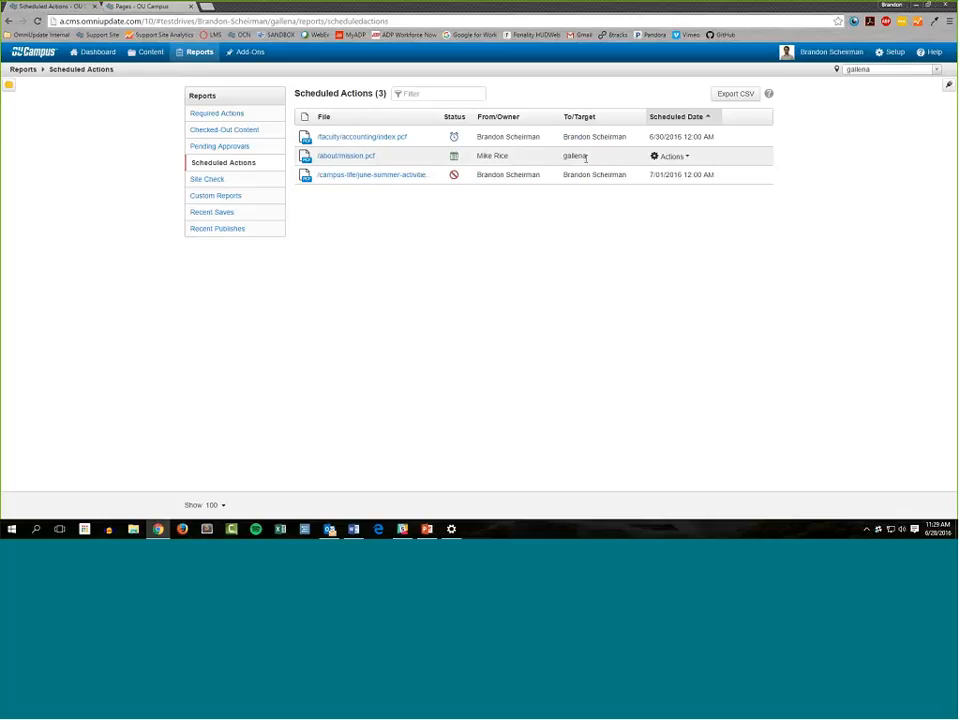
# Unschedule the publish of /about/mission.pcf and confirm checking in the file
pyautogui.click(684, 156)
pyautogui.click(673, 157)
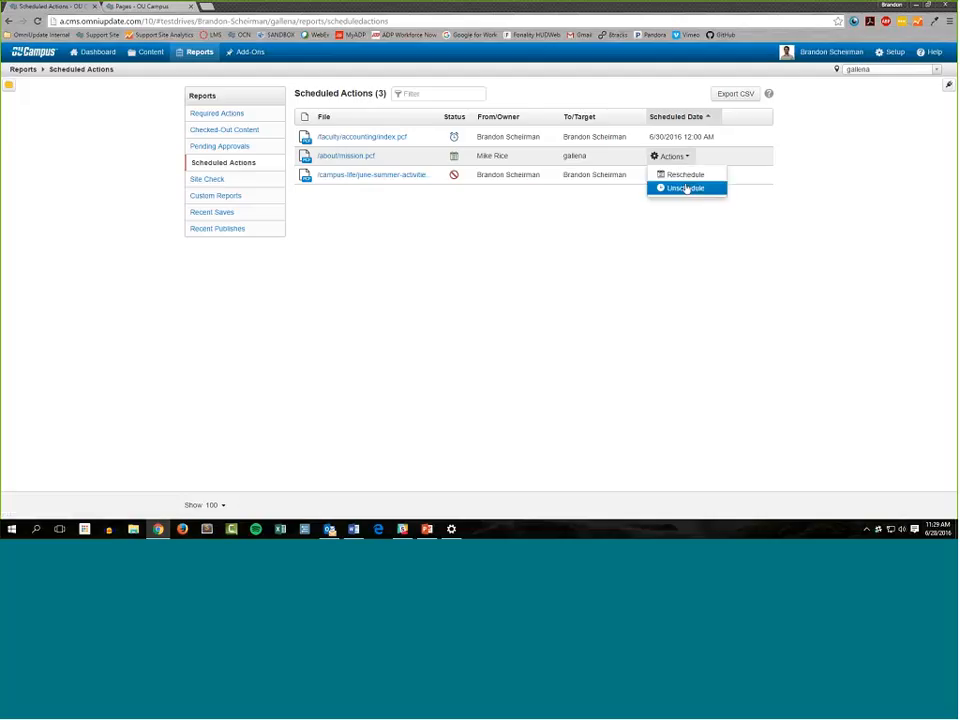
pyautogui.click(686, 188)
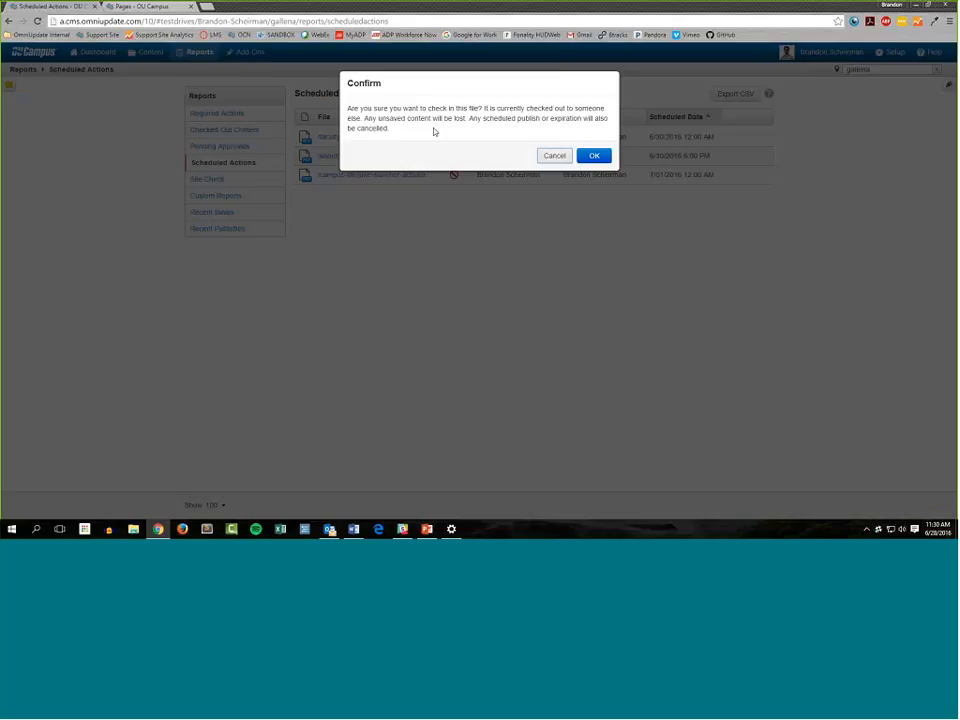
pyautogui.click(595, 157)
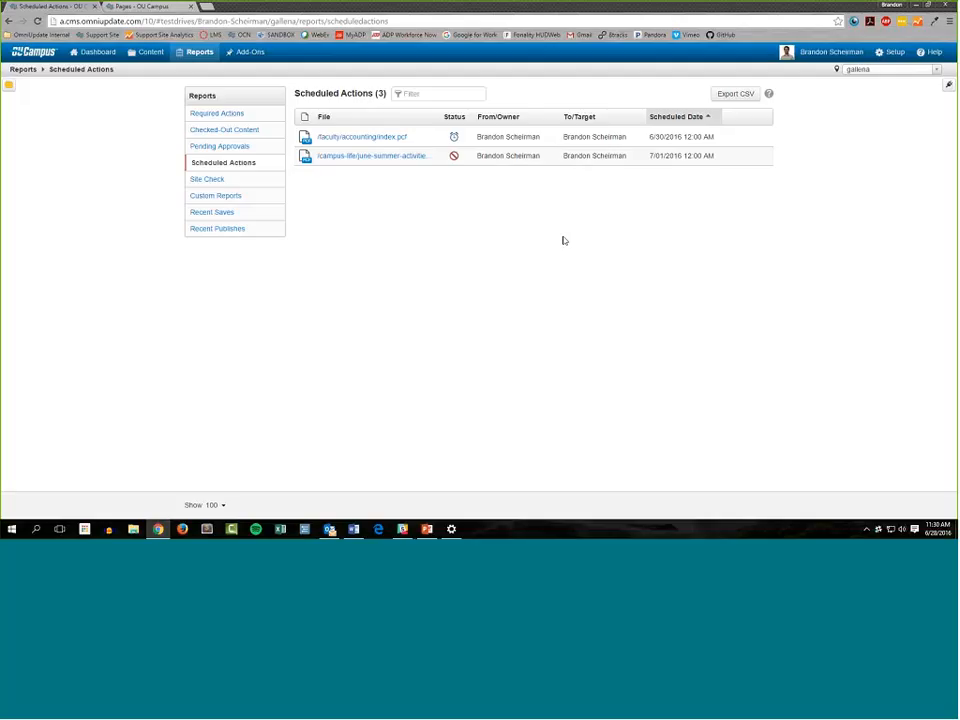
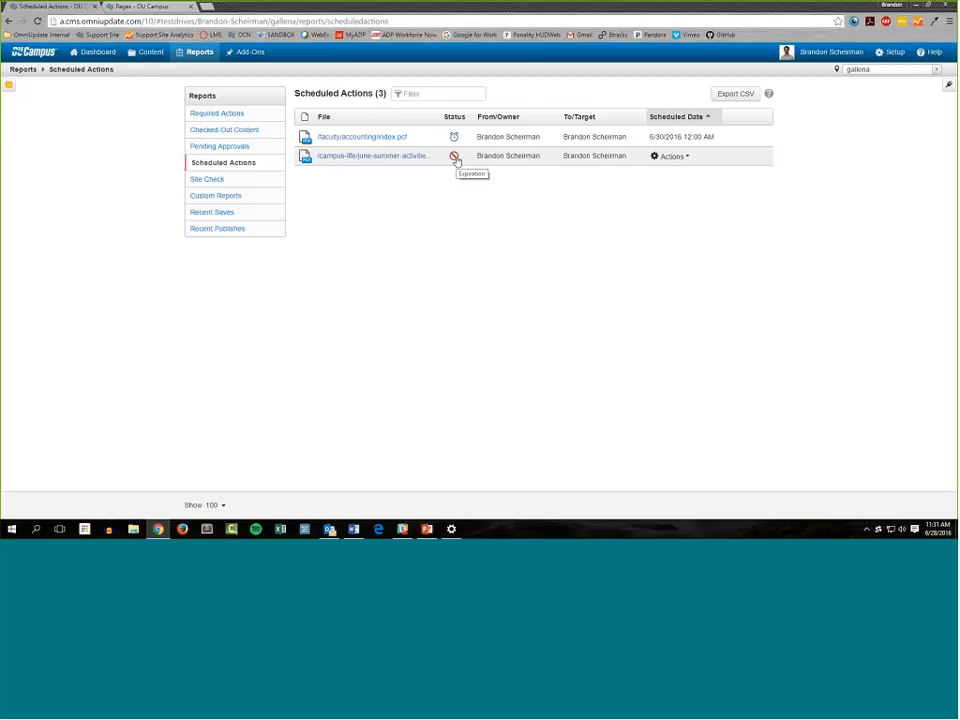
# Review the scheduled expiration details of /campus-life/june-summer-activities.pcf, including its file, date, time and type, without removing the expiration
pyautogui.click(680, 156)
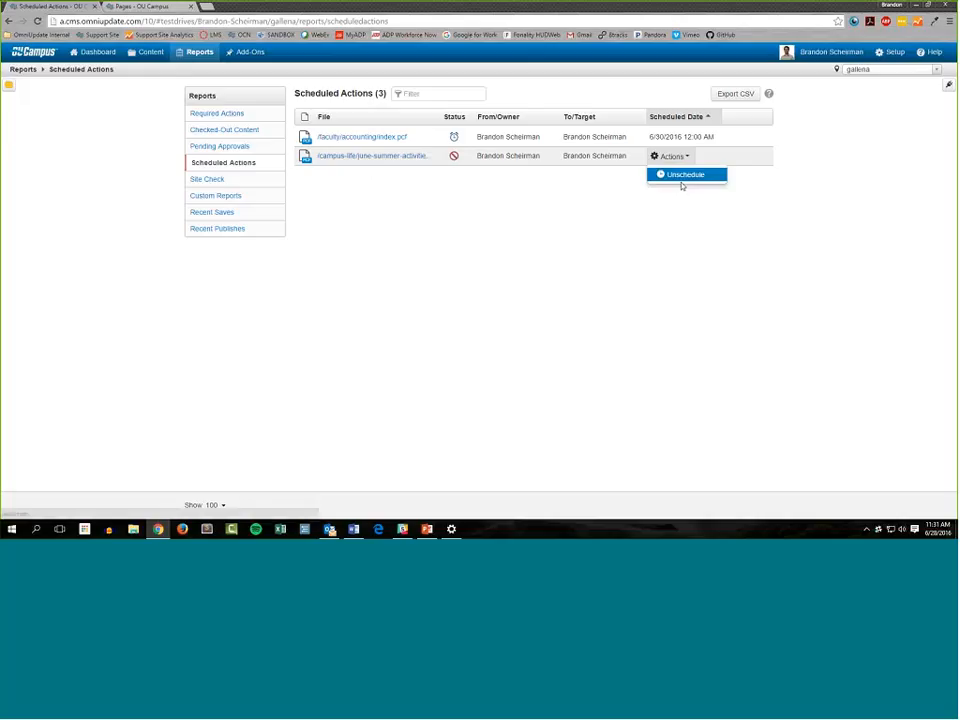
pyautogui.click(686, 176)
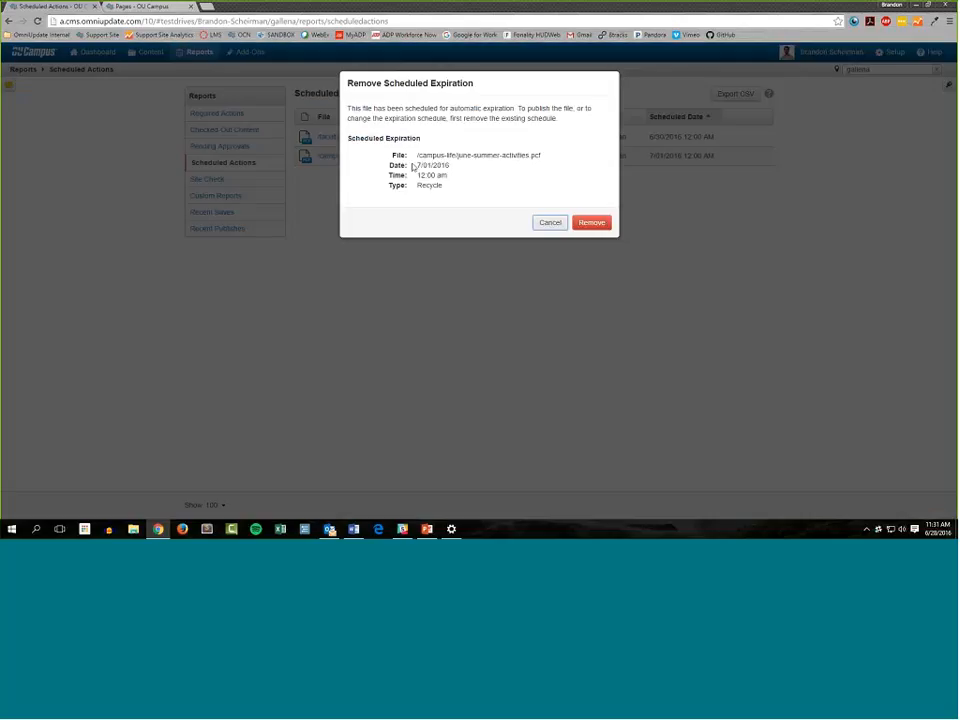
pyautogui.moveTo(414, 166)
pyautogui.mouseDown()
pyautogui.moveTo(455, 167)
pyautogui.moveTo(416, 175)
pyautogui.mouseUp()
pyautogui.moveTo(475, 187); pyautogui.dragTo(388, 185)
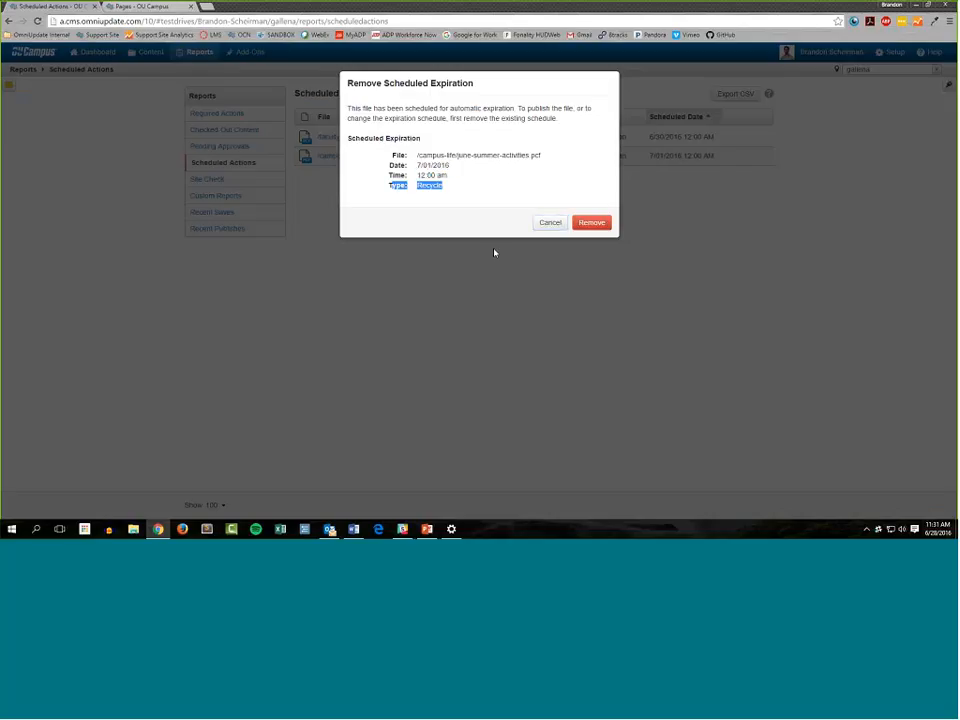
pyautogui.click(467, 157)
pyautogui.moveTo(467, 157); pyautogui.dragTo(544, 158)
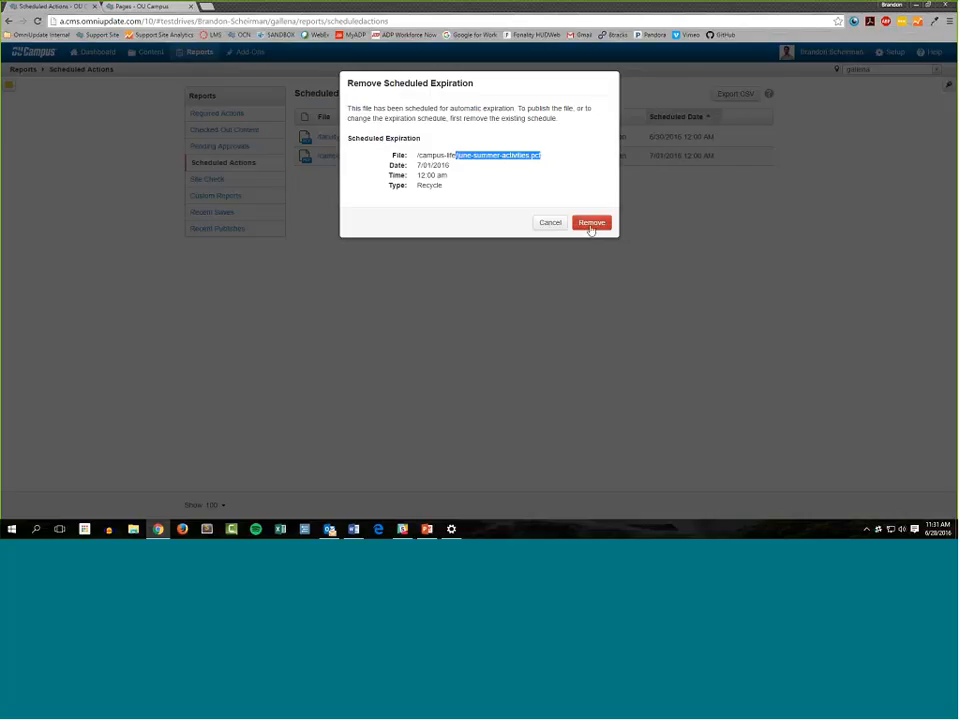
pyautogui.click(534, 237)
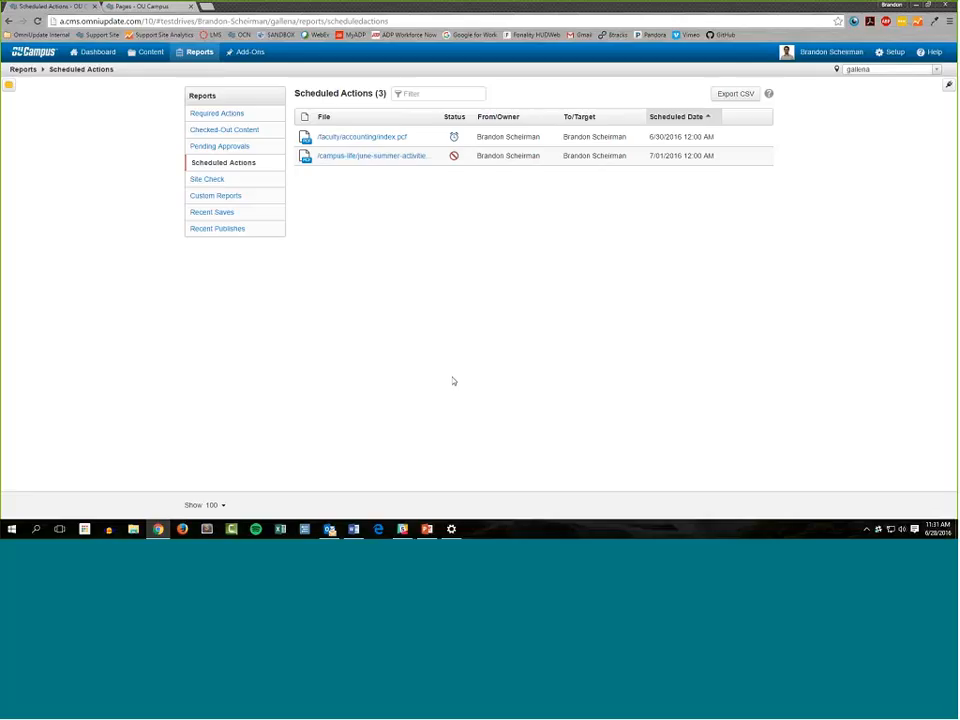
# Reopen the expiration details of /campus-life/june-summer-activities.pcf from its status and view its available Unschedule action, leaving the schedule in place
pyautogui.click(453, 155)
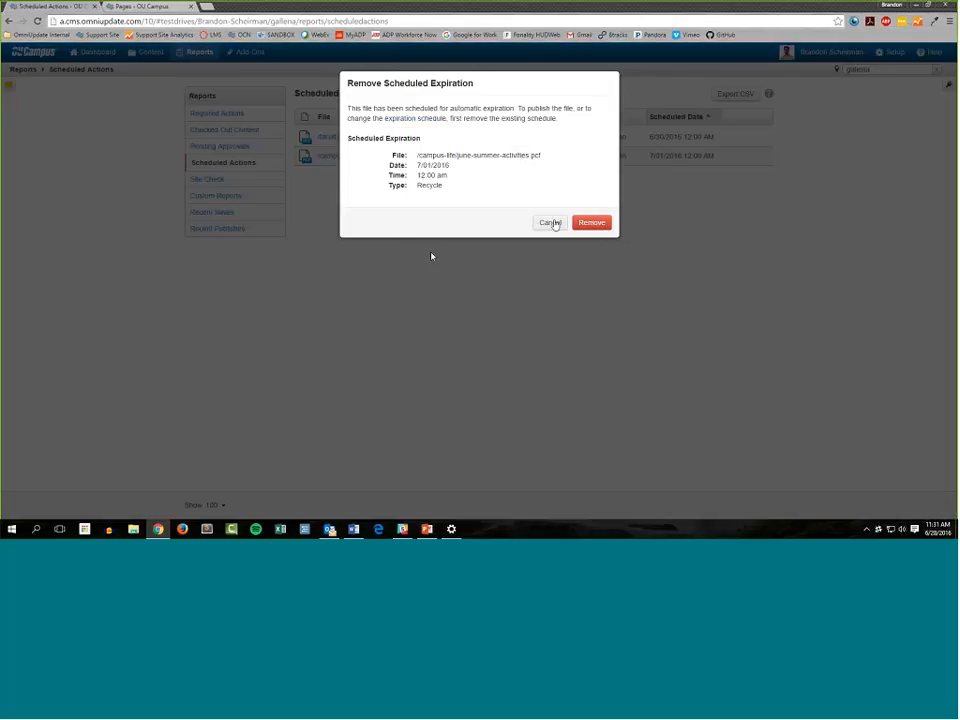
pyautogui.click(431, 256)
pyautogui.click(676, 157)
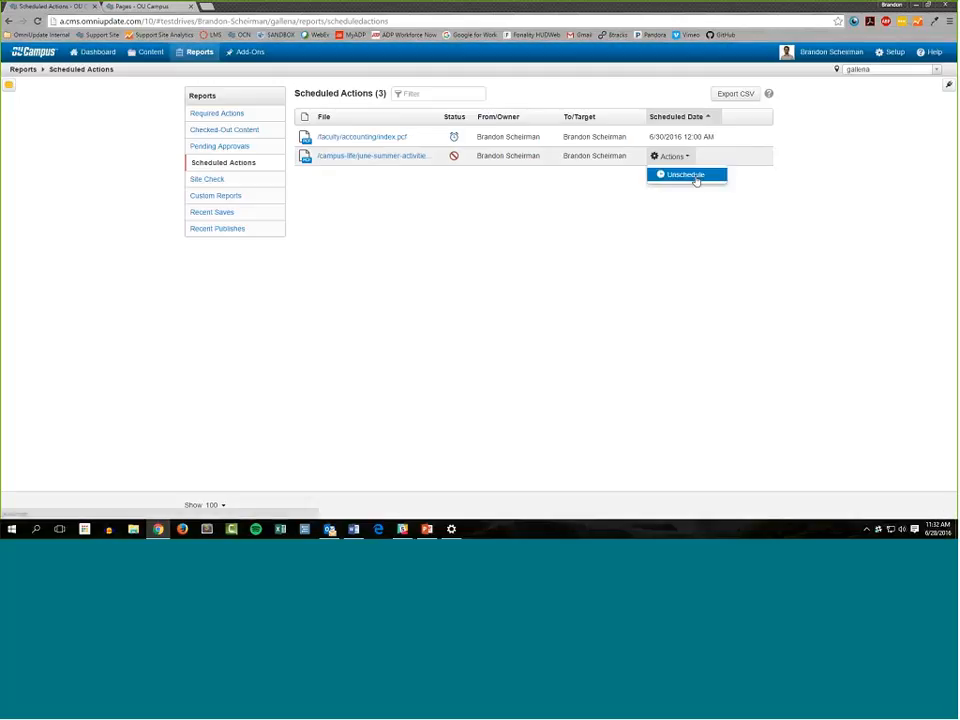
pyautogui.click(453, 155)
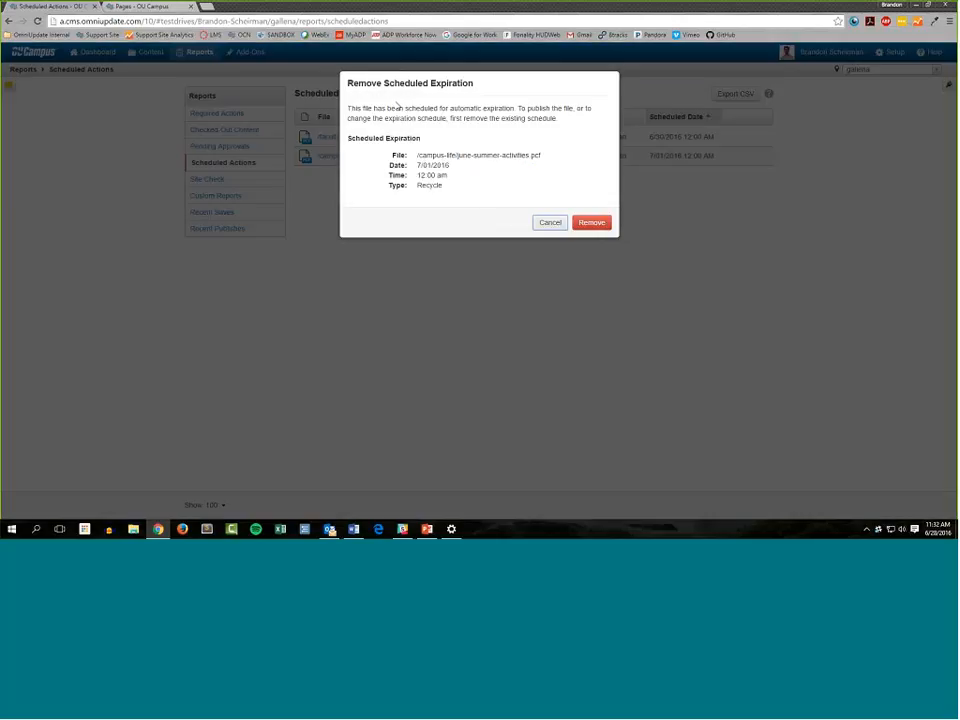
pyautogui.click(549, 222)
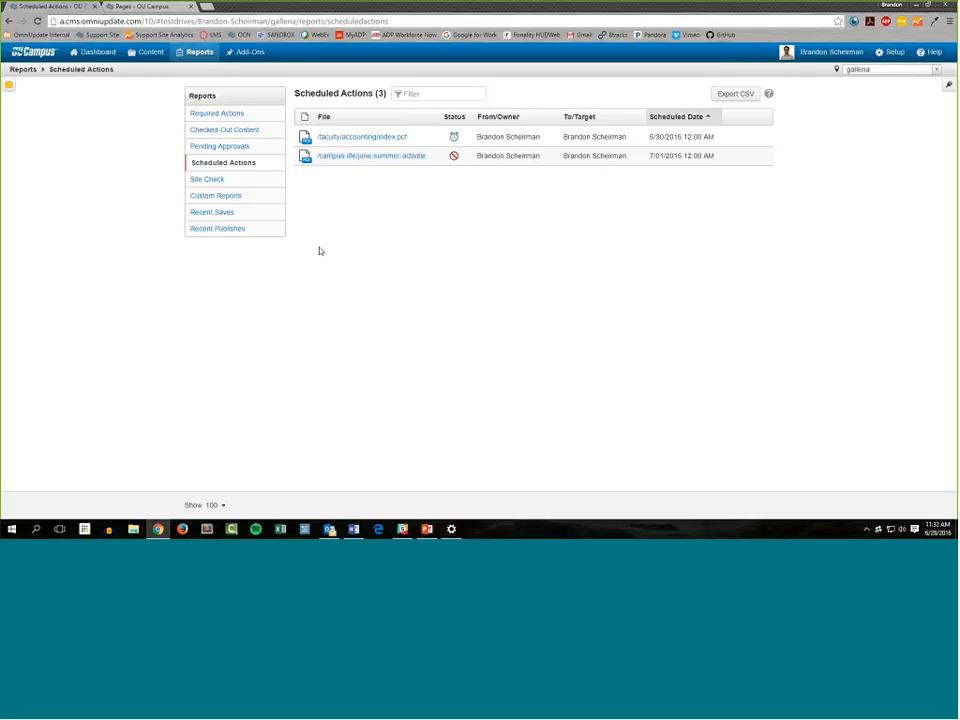
# Turn off the scheduled reminder for /faculty/accounting/index.pcf and save the change
pyautogui.click(455, 136)
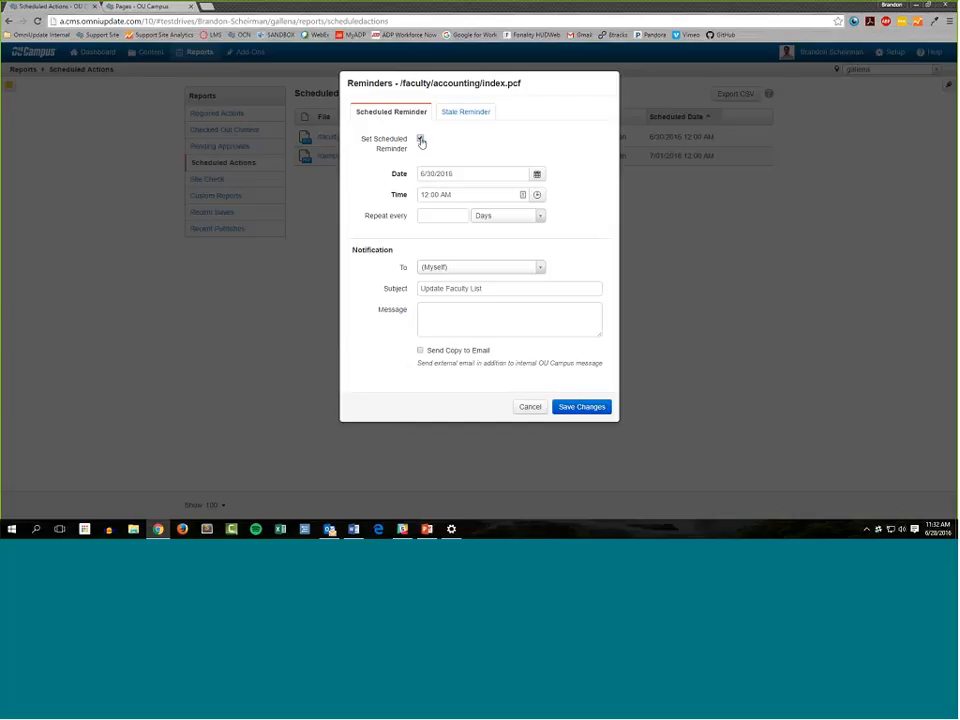
pyautogui.click(420, 139)
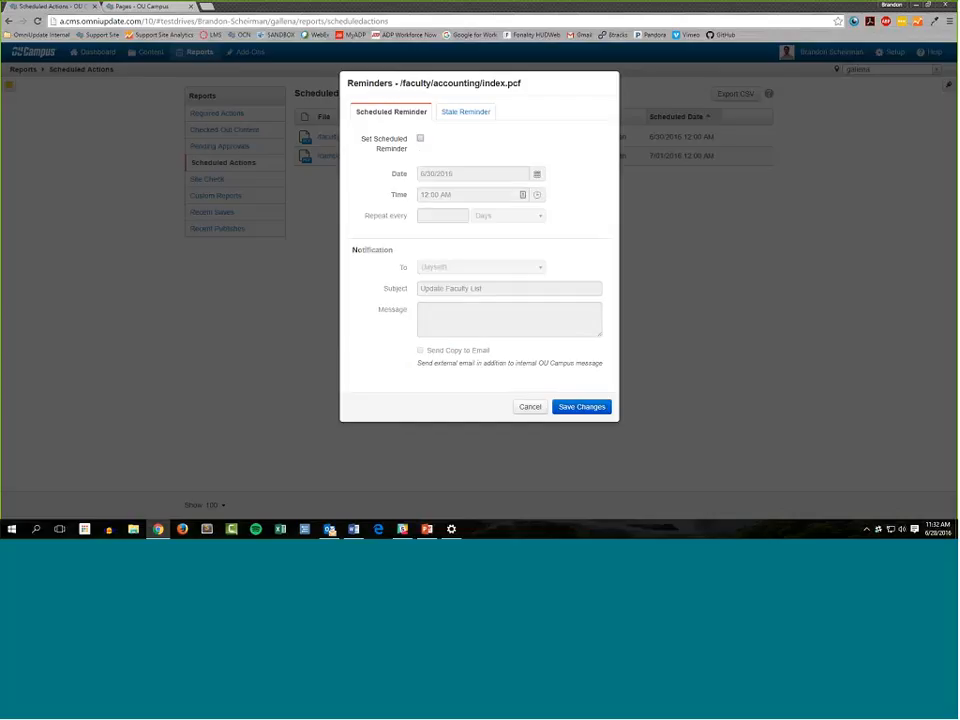
pyautogui.click(580, 406)
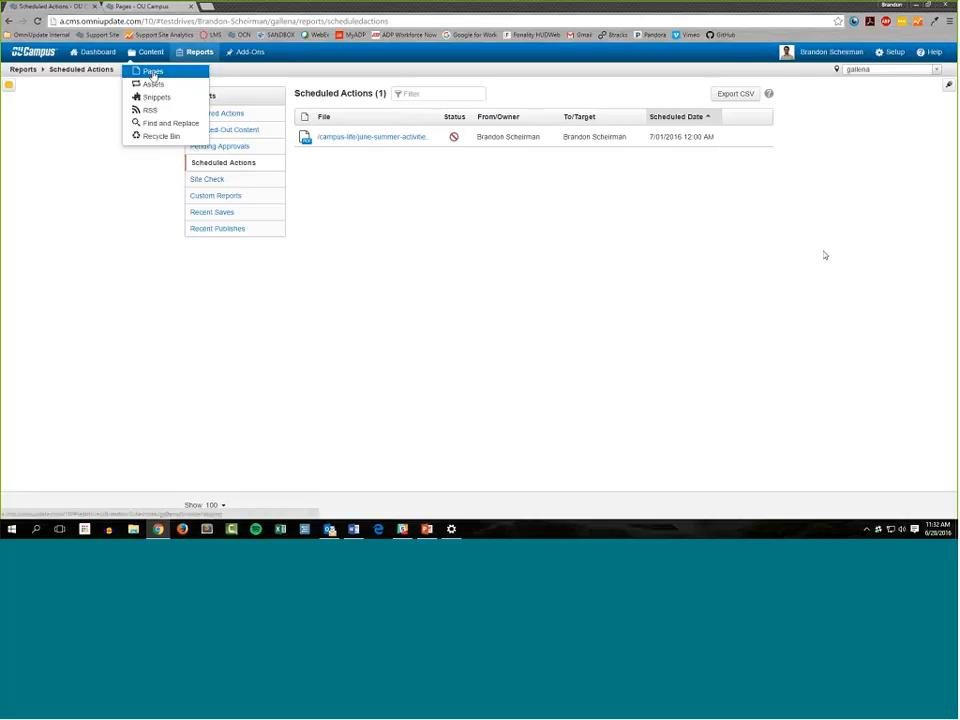
# Open the site's Pages list in a new tab, close the old Pages tab, and open study-abroad.pcf from the academics folder
pyautogui.middleClick(152, 72)
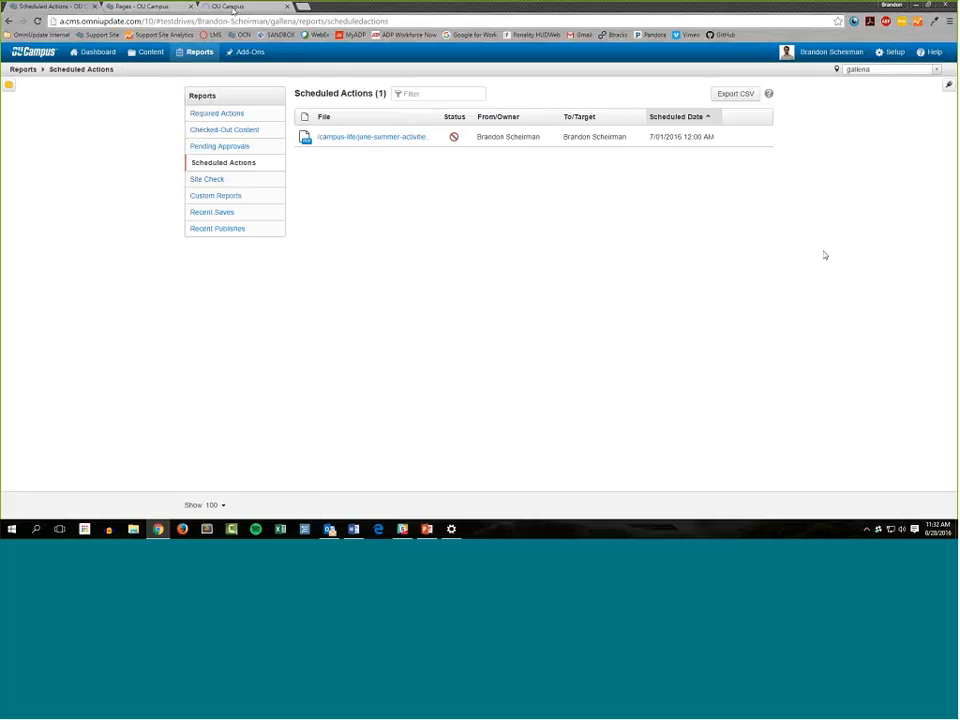
pyautogui.middleClick(162, 10)
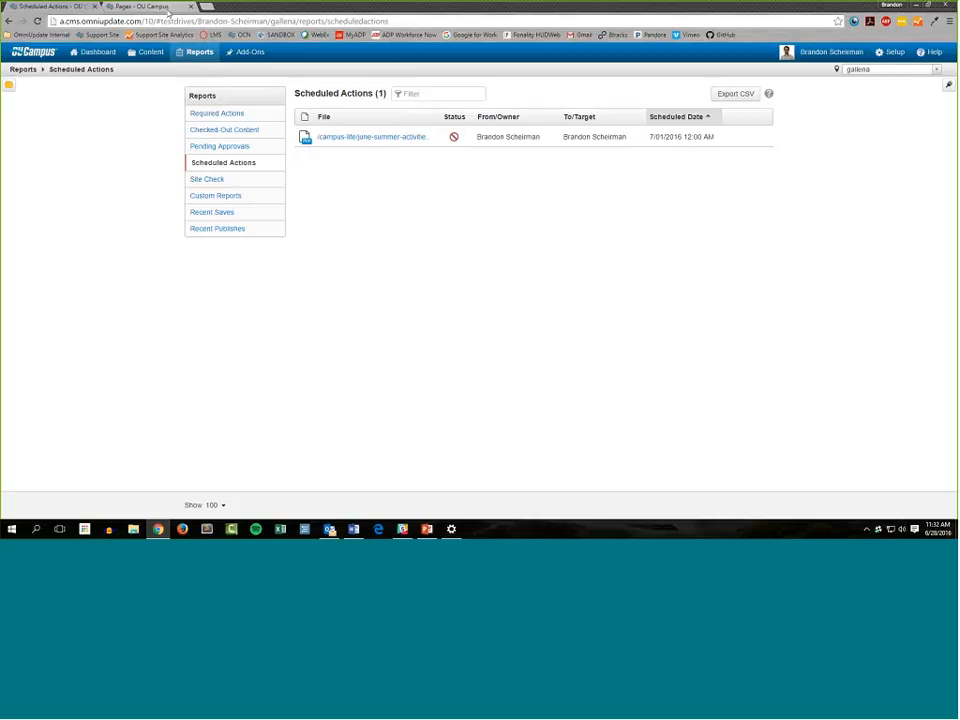
pyautogui.click(170, 10)
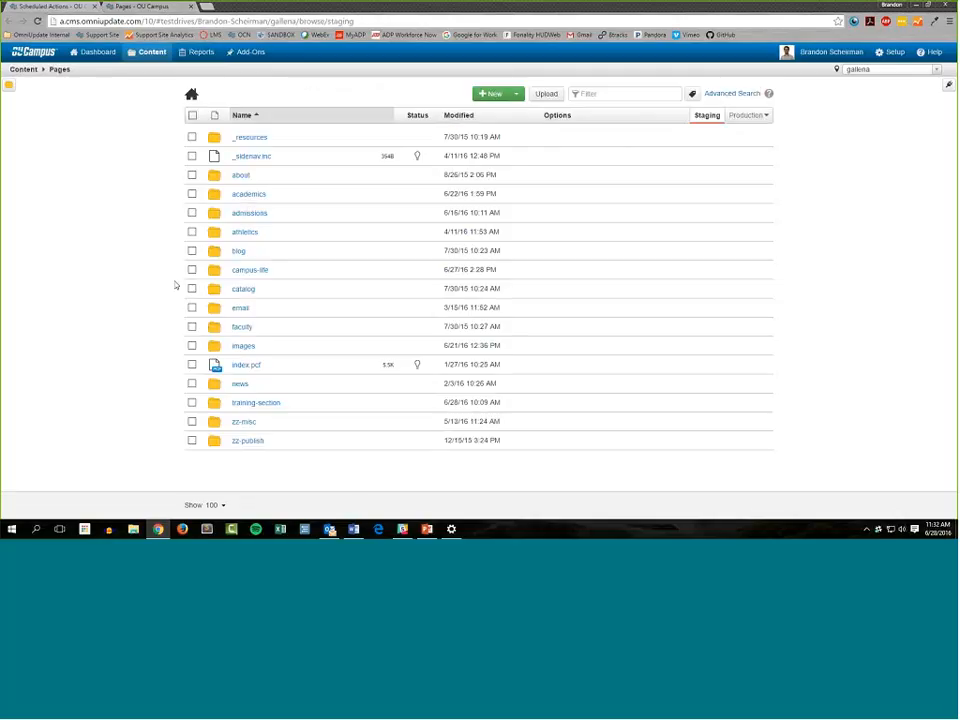
pyautogui.click(248, 195)
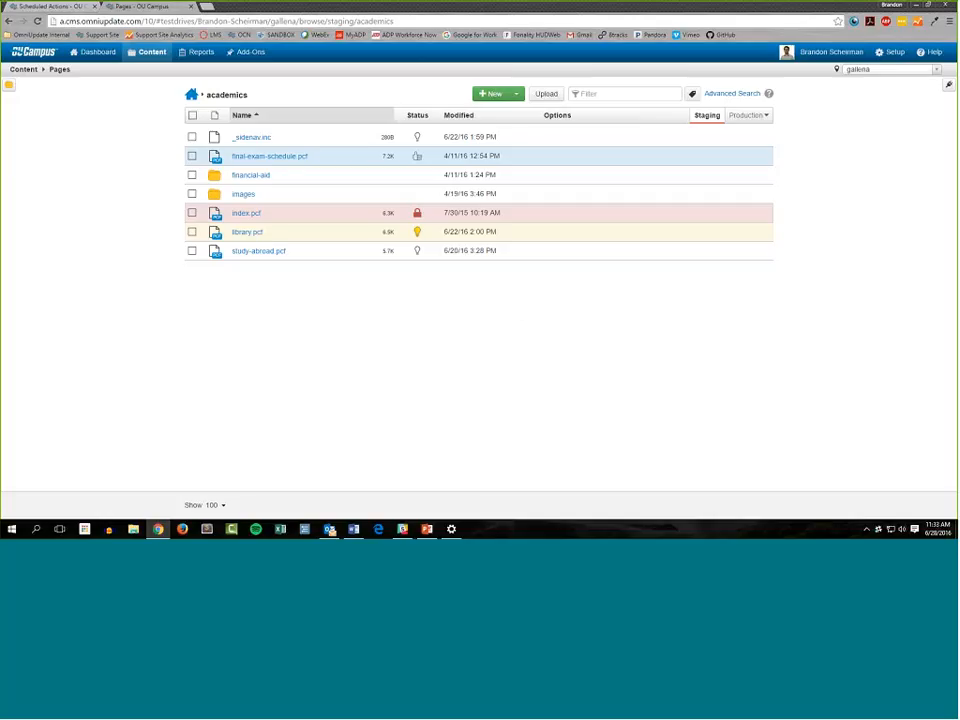
pyautogui.click(254, 251)
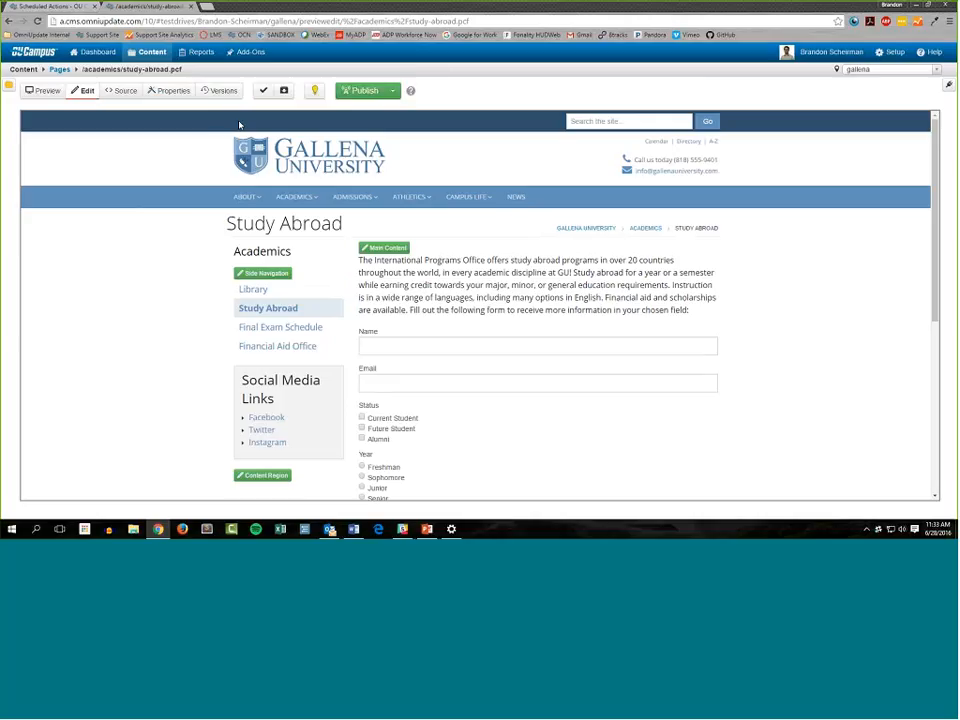
# Start a Replace expiration for /academics/study-abroad.pcf with the date 6/30/2016 and time 6:00 AM
pyautogui.click(394, 91)
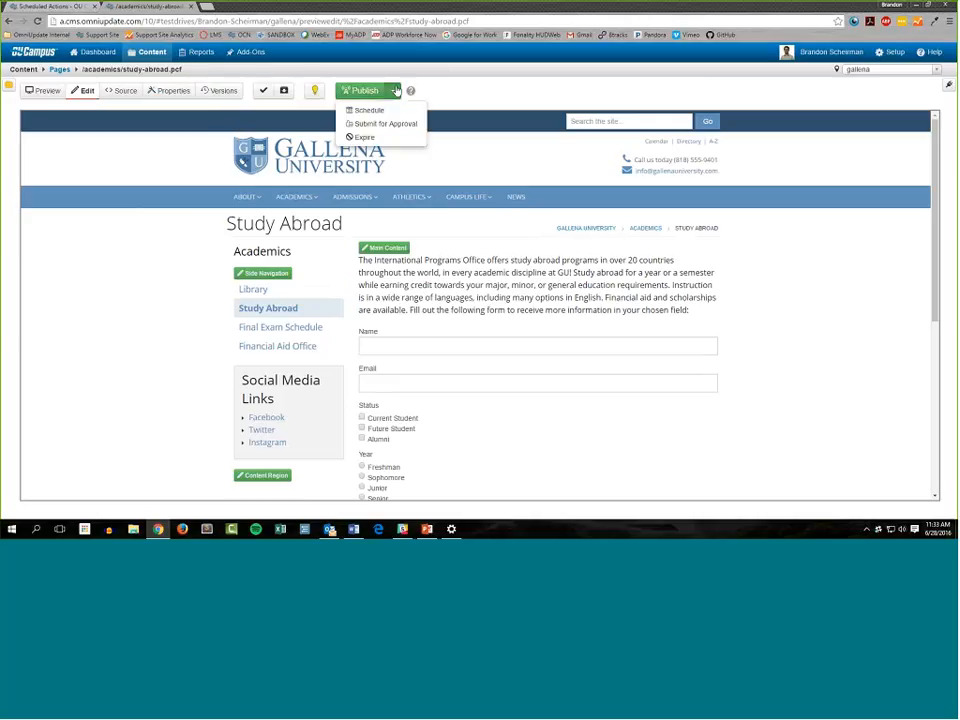
pyautogui.click(378, 140)
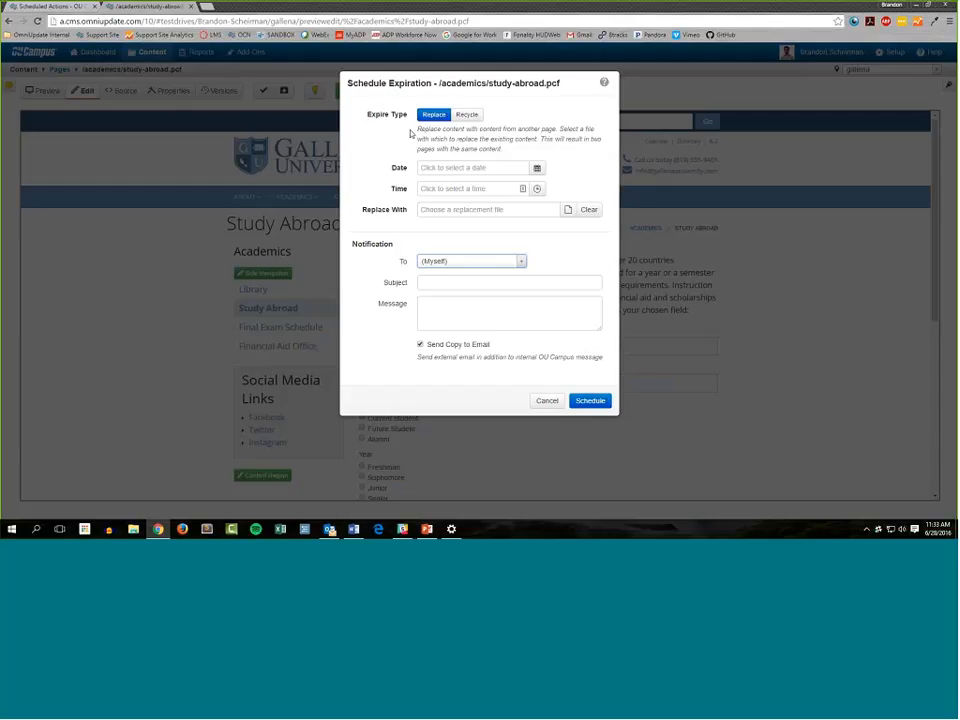
pyautogui.click(536, 168)
pyautogui.click(489, 269)
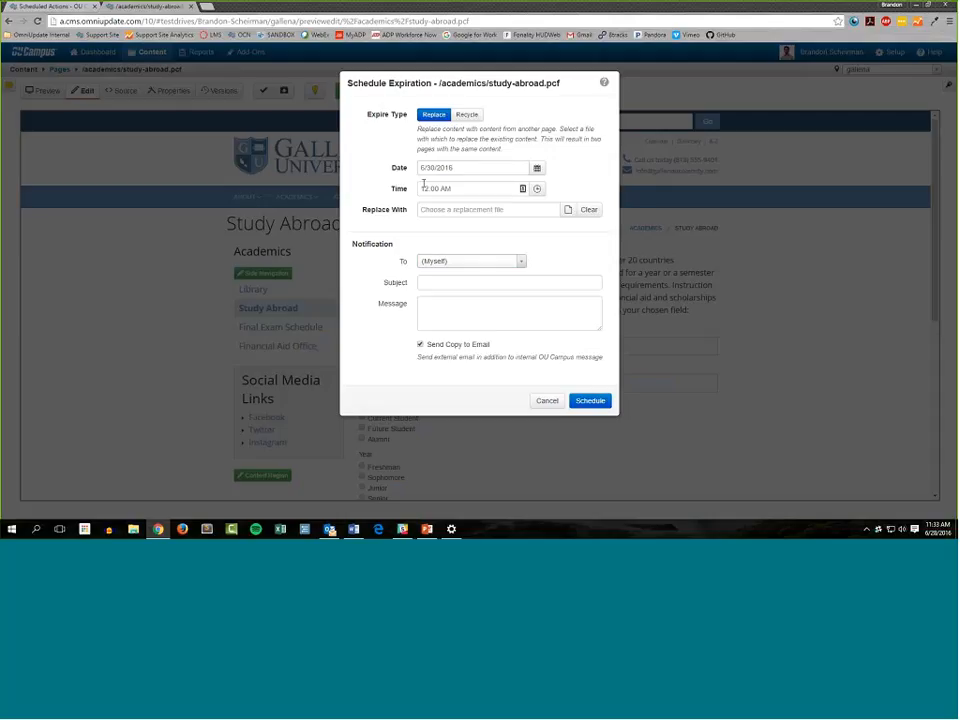
pyautogui.click(423, 186)
pyautogui.click(430, 210)
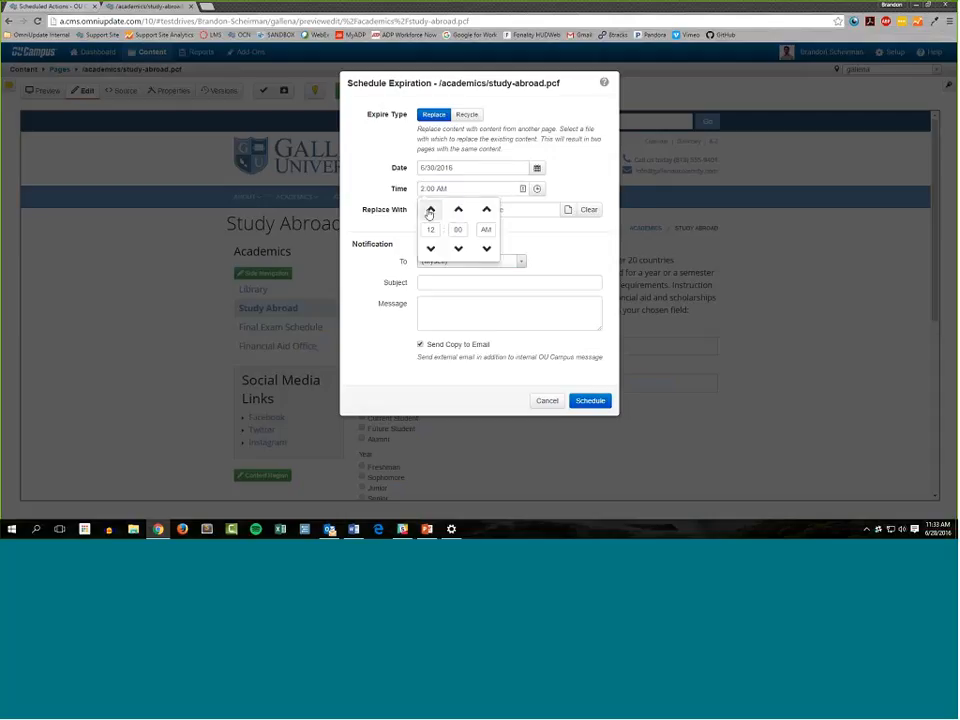
pyautogui.click(430, 210)
pyautogui.click(430, 210)
pyautogui.click(430, 210)
pyautogui.click(430, 210)
pyautogui.click(362, 174)
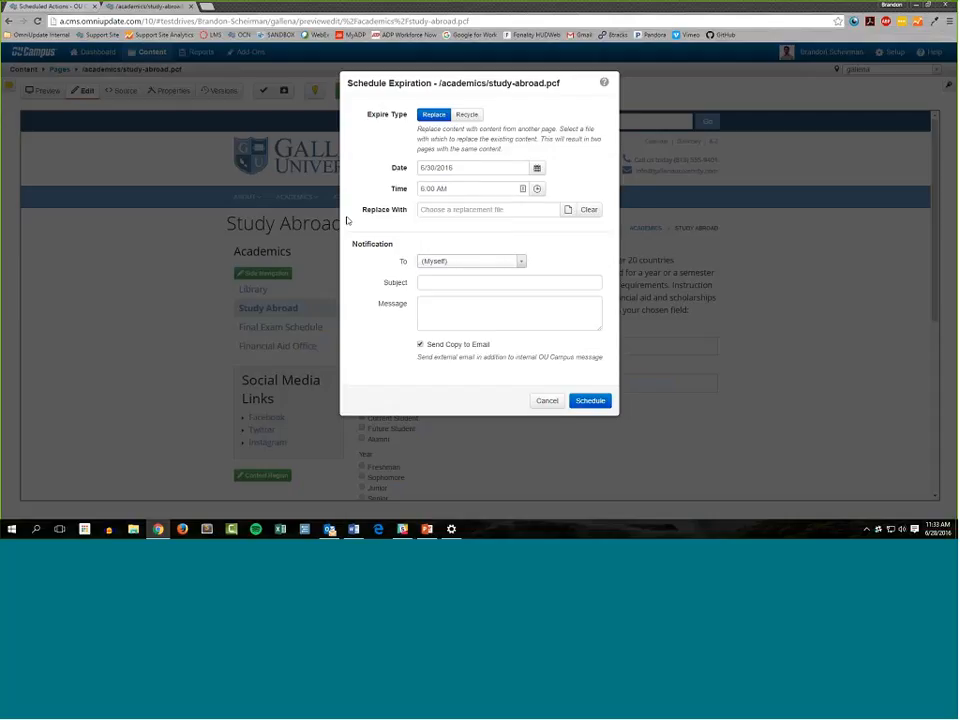
# Choose mens-basketball.pcf from the athletics folder as the replacement file for the study-abroad page's expiration
pyautogui.moveTo(438, 83); pyautogui.dragTo(567, 83)
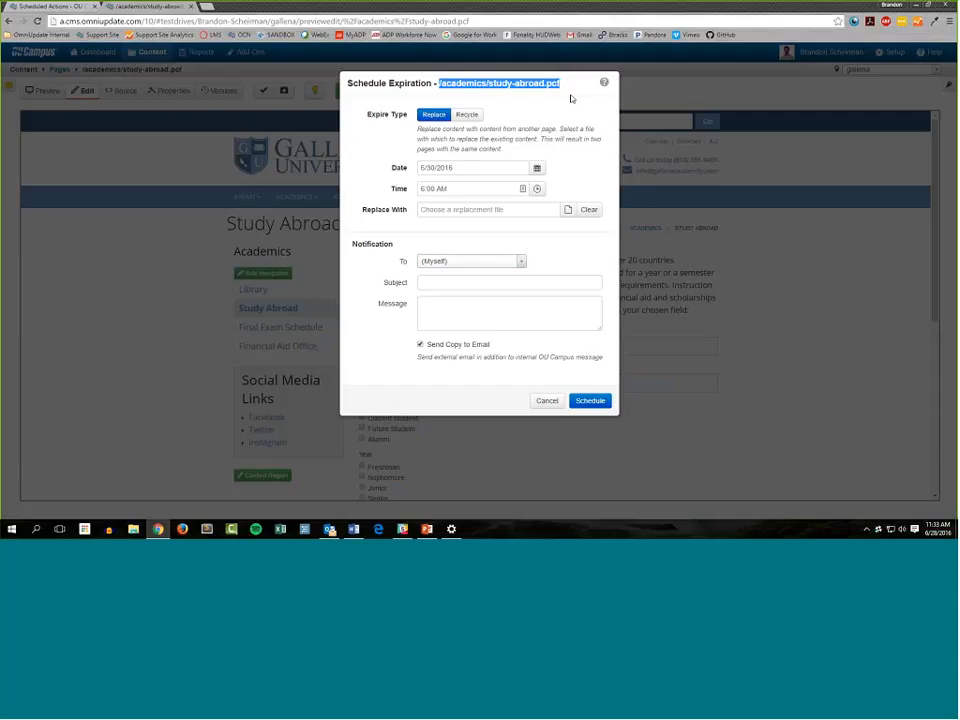
pyautogui.click(360, 183)
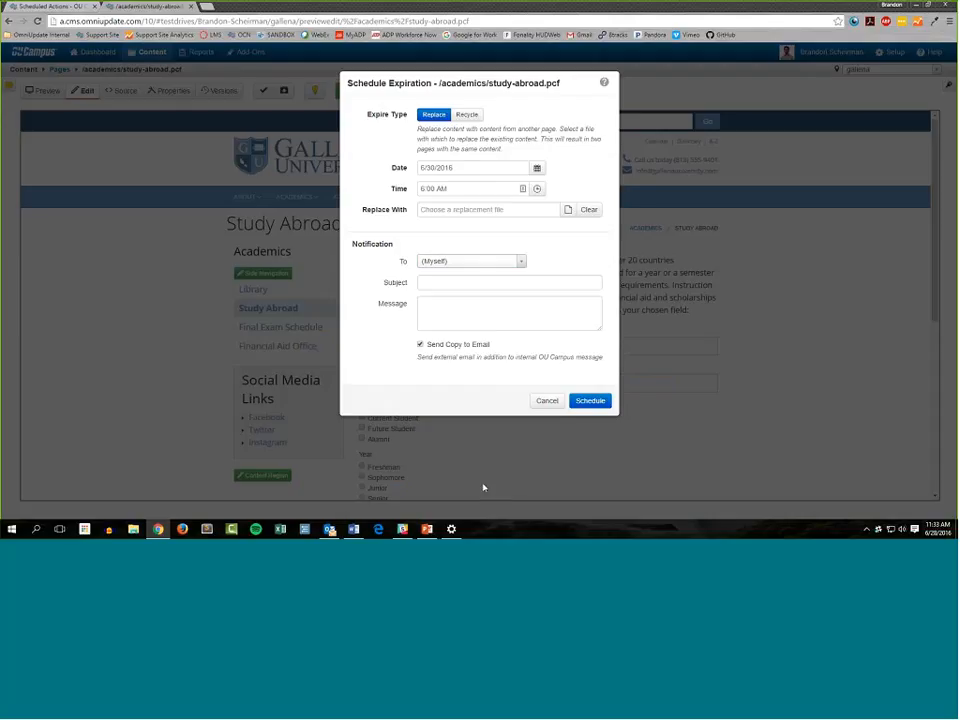
pyautogui.click(568, 211)
pyautogui.scroll(-5, 386, 253)
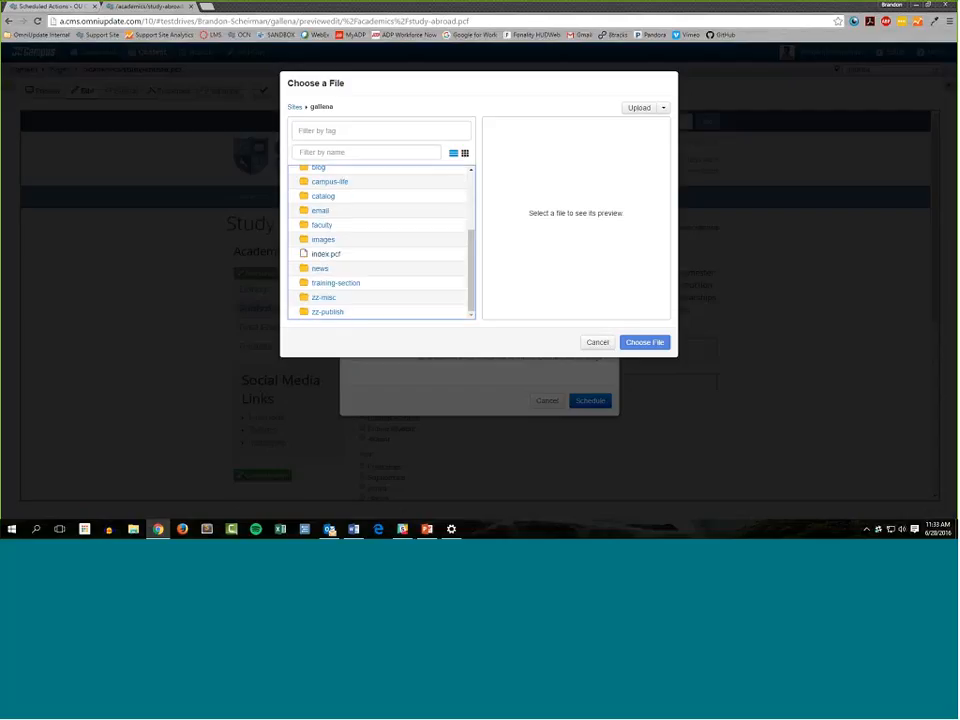
pyautogui.scroll(2, 349, 221)
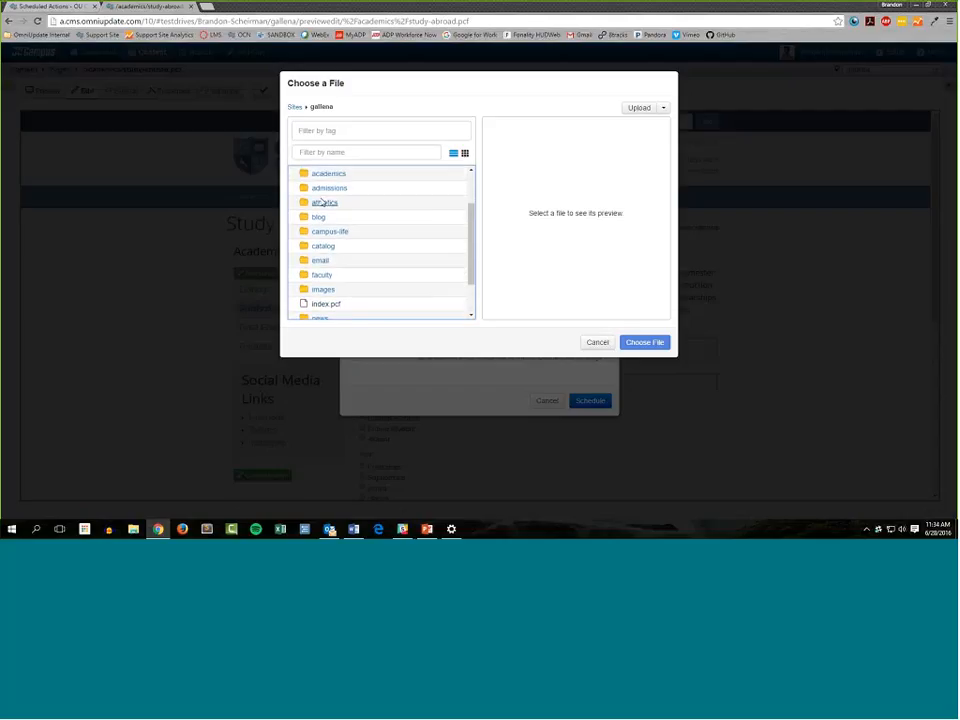
pyautogui.click(322, 202)
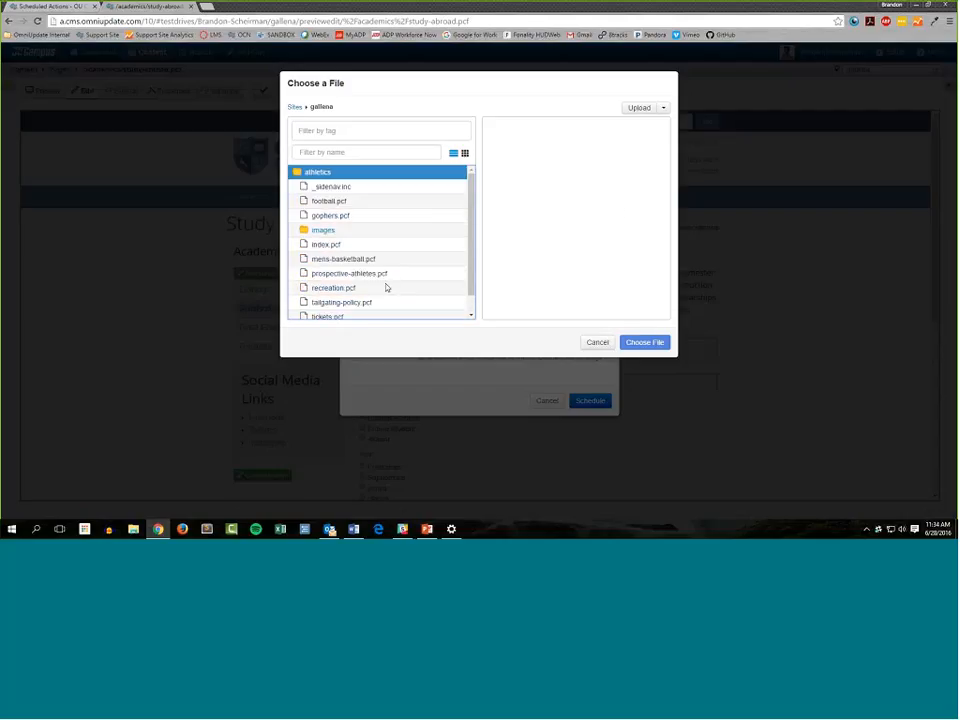
pyautogui.click(345, 258)
pyautogui.click(642, 342)
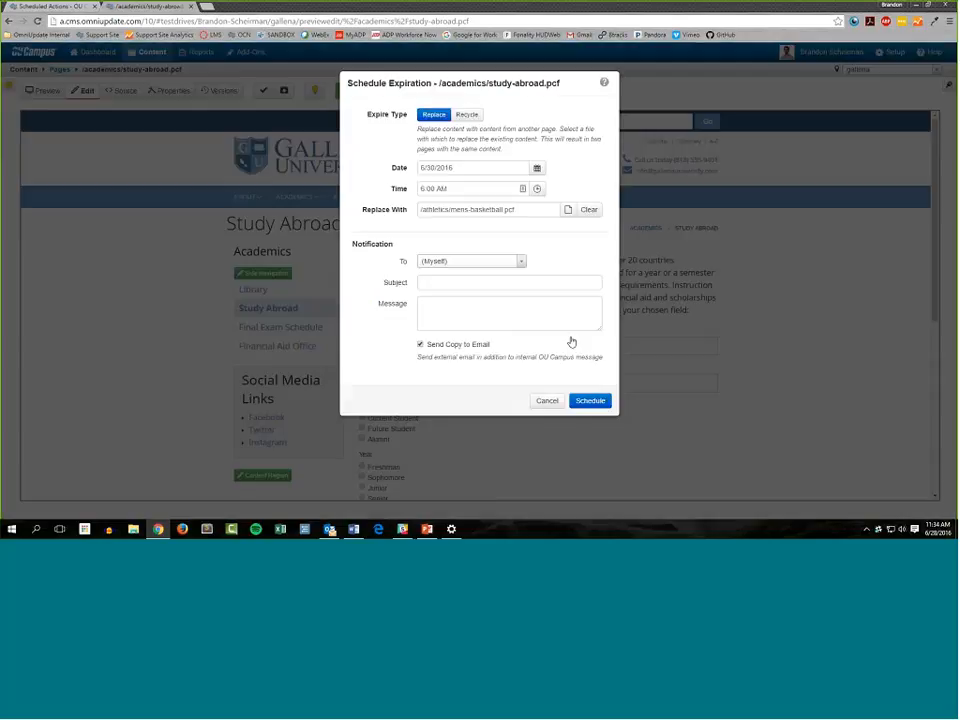
# Compare the expiring page's path with the chosen replacement file, and cancel the expiration without scheduling it
pyautogui.moveTo(439, 84); pyautogui.dragTo(587, 95)
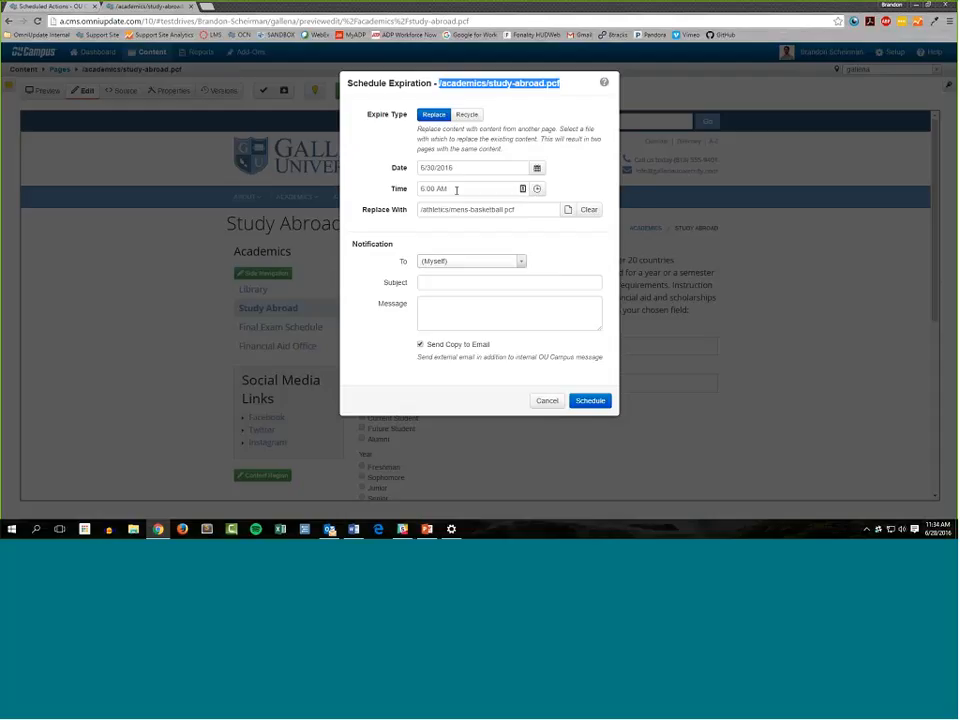
pyautogui.tripleClick(535, 211)
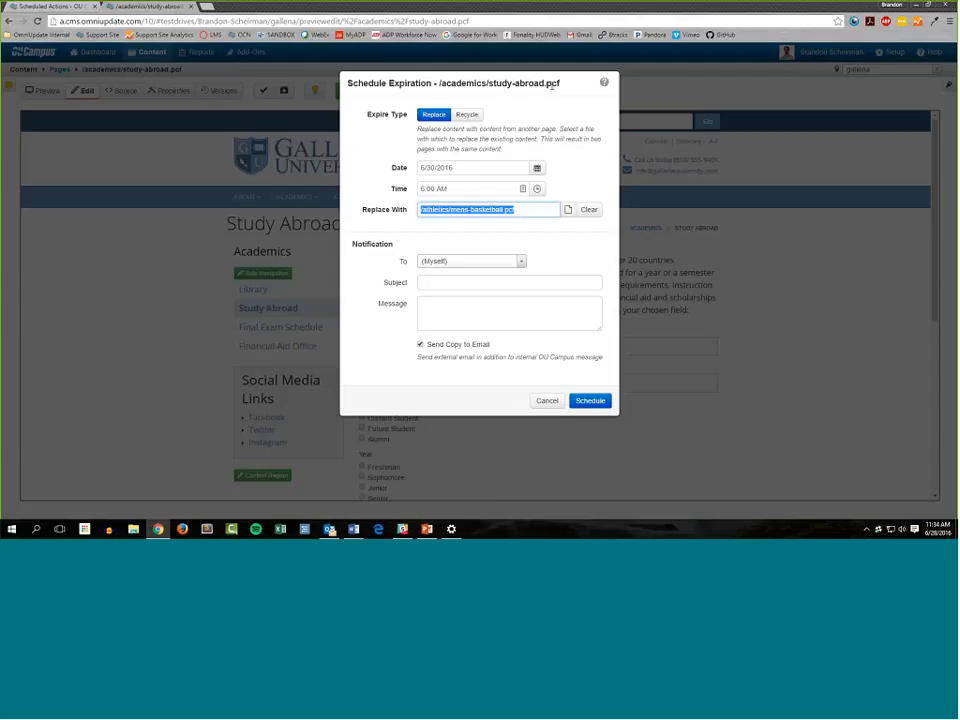
pyautogui.click(552, 86)
pyautogui.moveTo(551, 85); pyautogui.dragTo(439, 86)
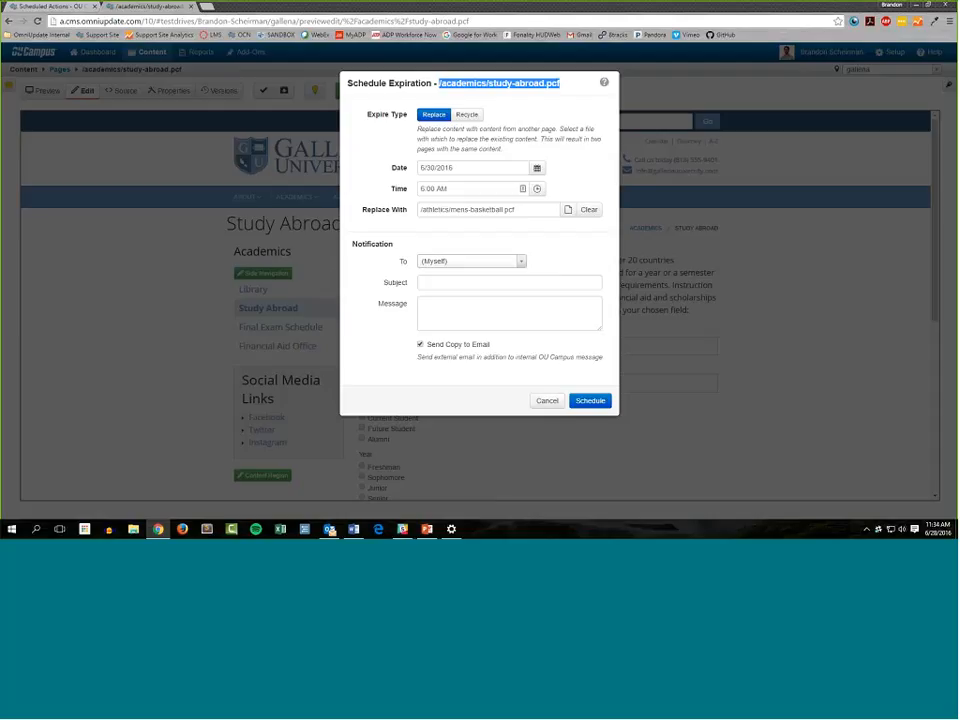
pyautogui.click(563, 247)
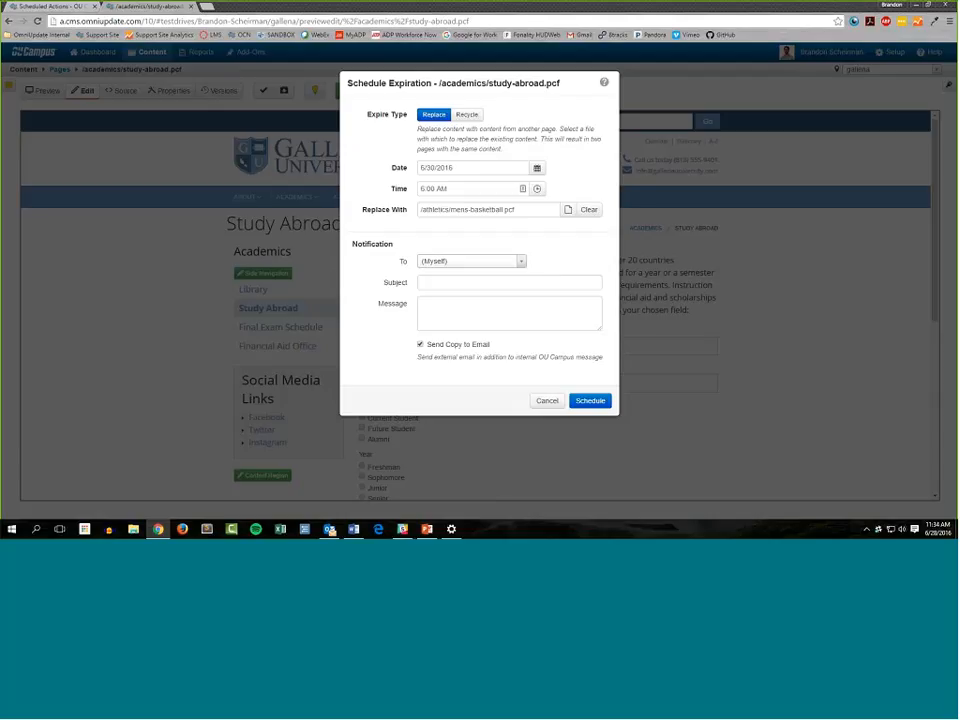
pyautogui.click(549, 401)
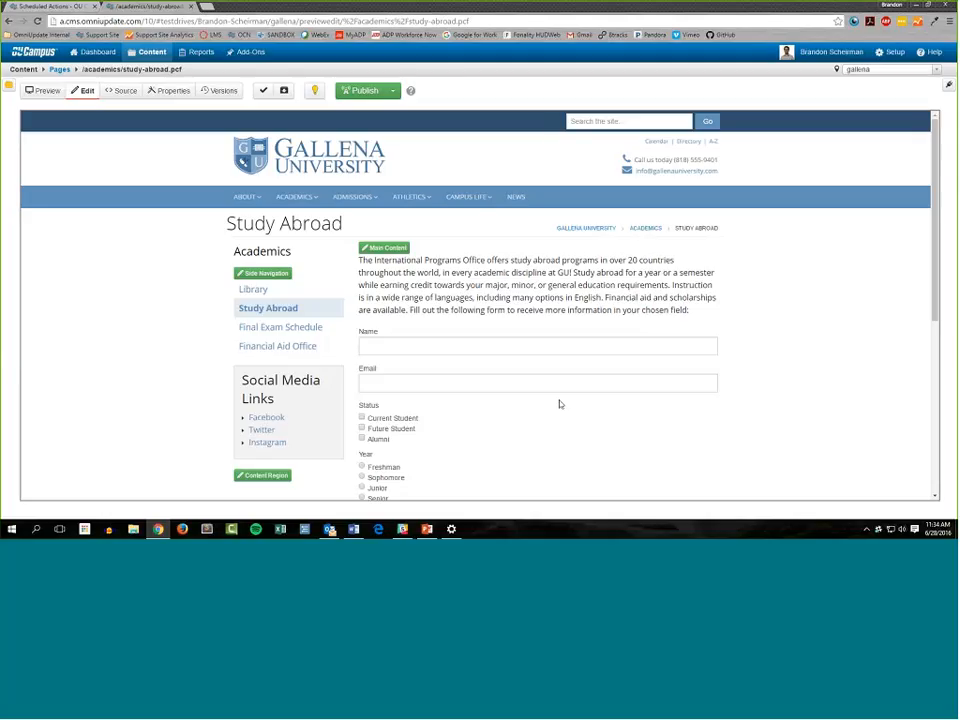
# Open the Required Actions report to view the site's broken pages
pyautogui.click(197, 51)
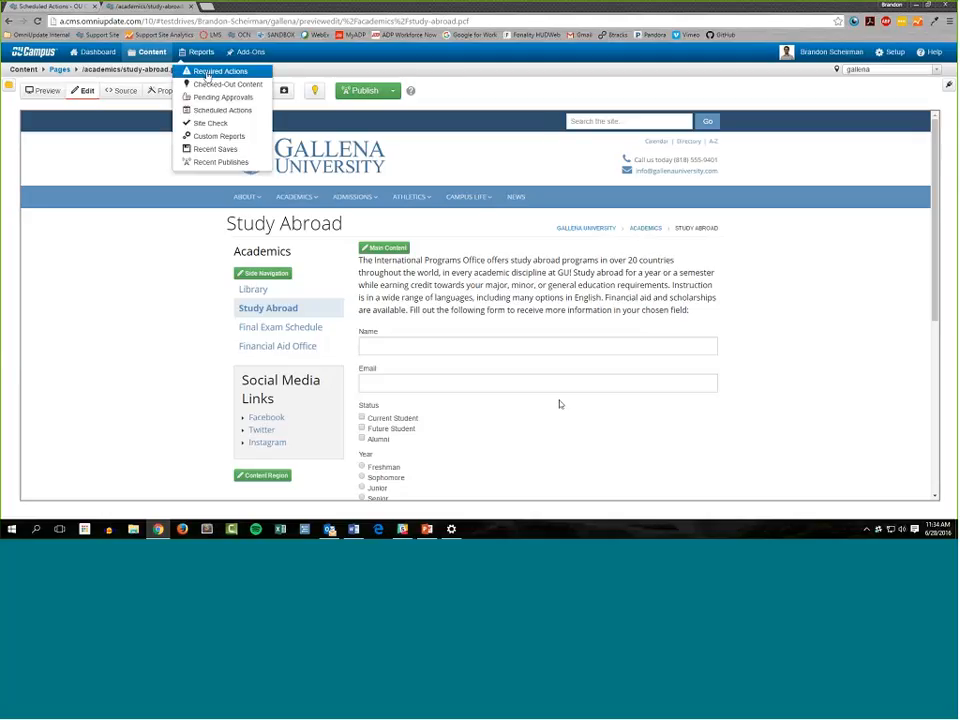
pyautogui.click(213, 71)
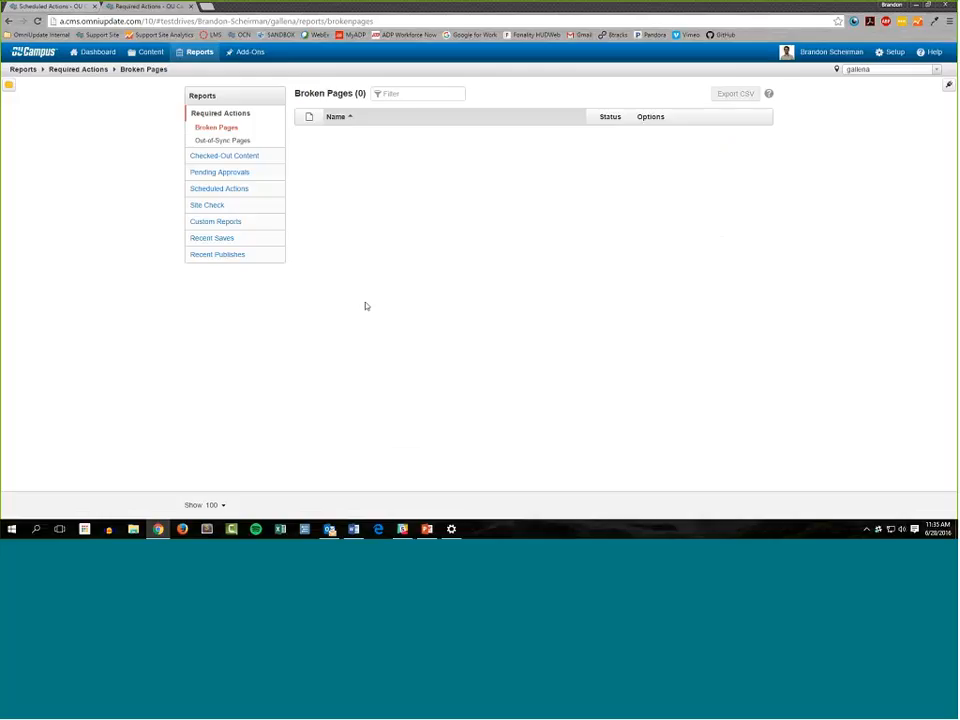
# Open the Site Check report and look over the files and folders in its scope
pyautogui.doubleClick(247, 208)
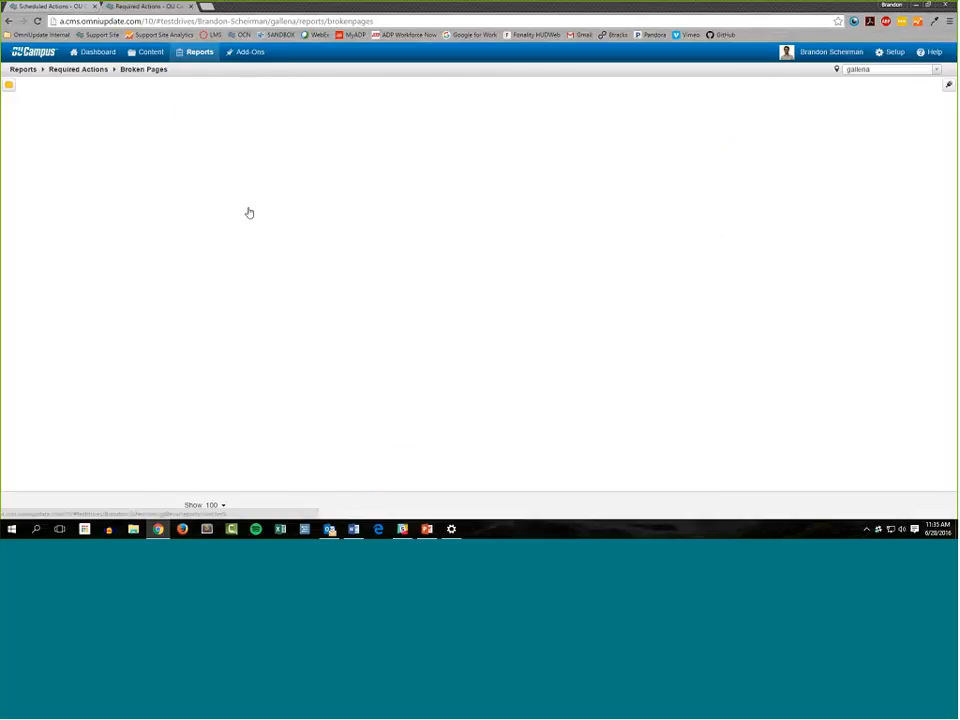
pyautogui.click(237, 250)
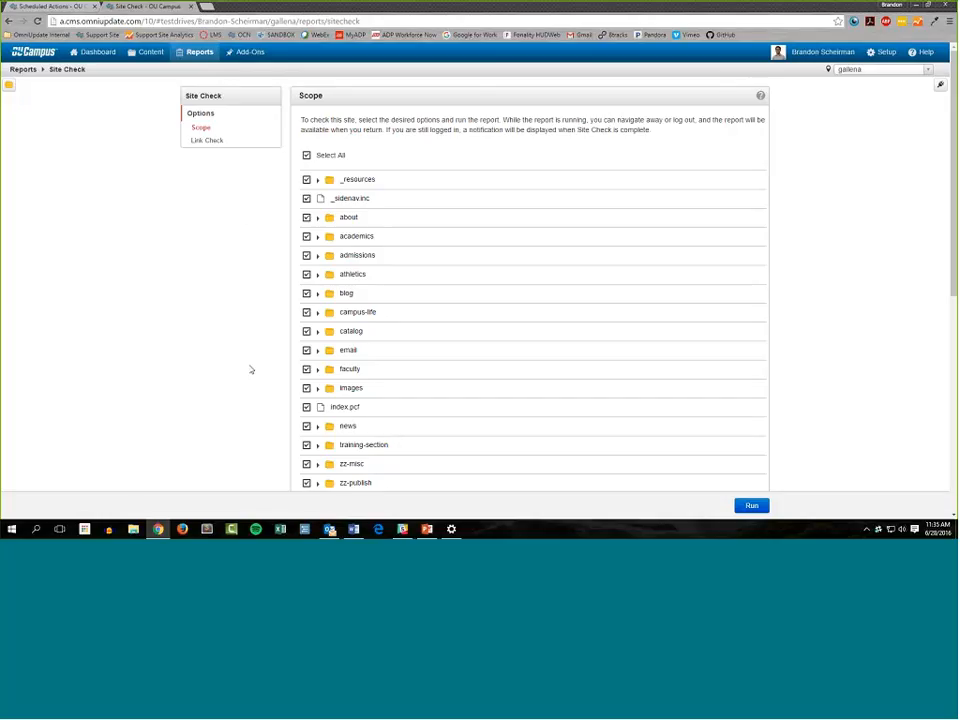
pyautogui.scroll(-2, 248, 373)
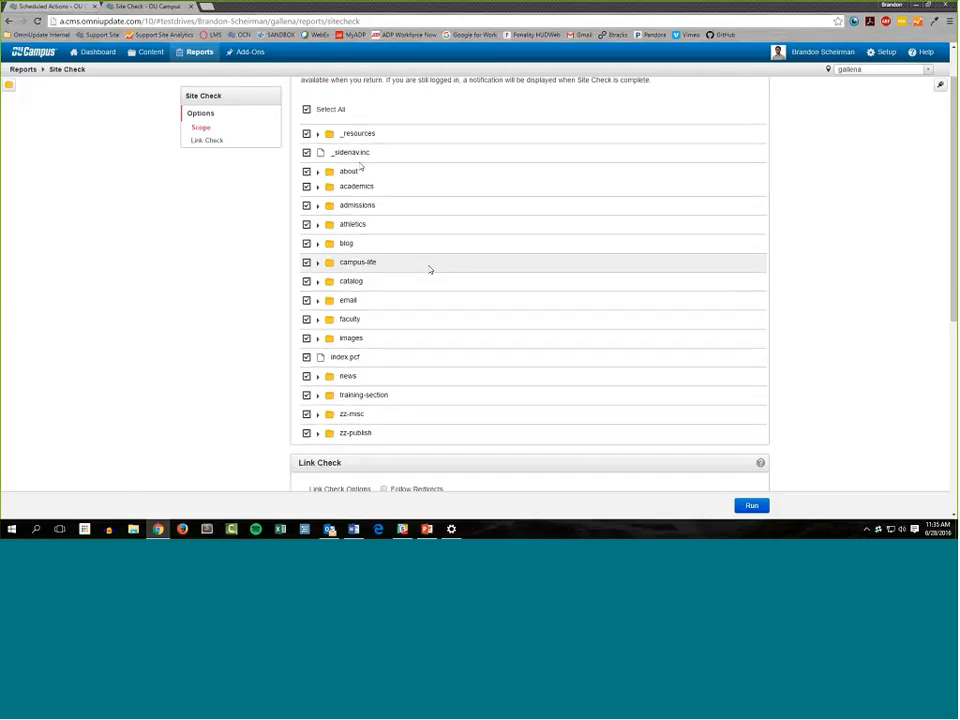
pyautogui.scroll(2, 431, 270)
pyautogui.scroll(-1, 272, 109)
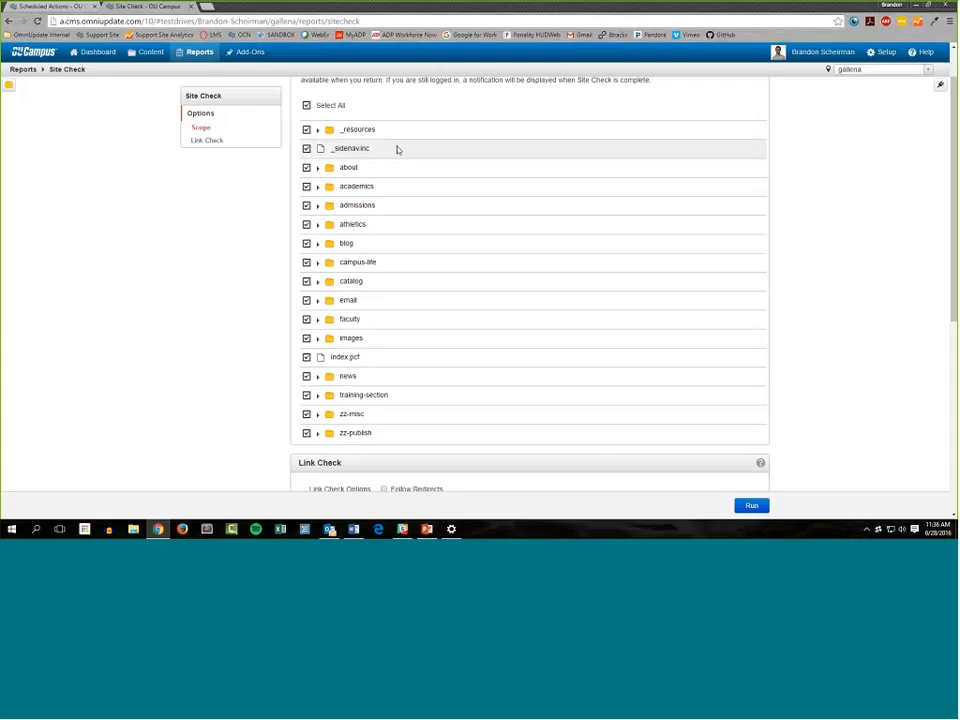
# Clear the Site Check scope and include only the about, academics, admissions and athletics folders
pyautogui.click(307, 105)
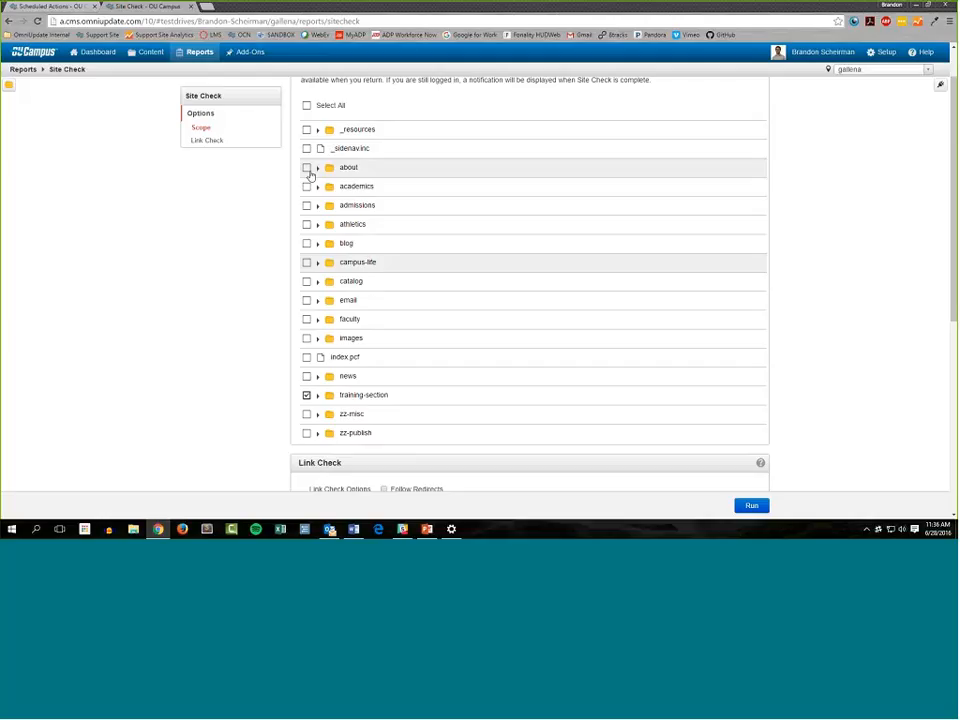
pyautogui.click(307, 168)
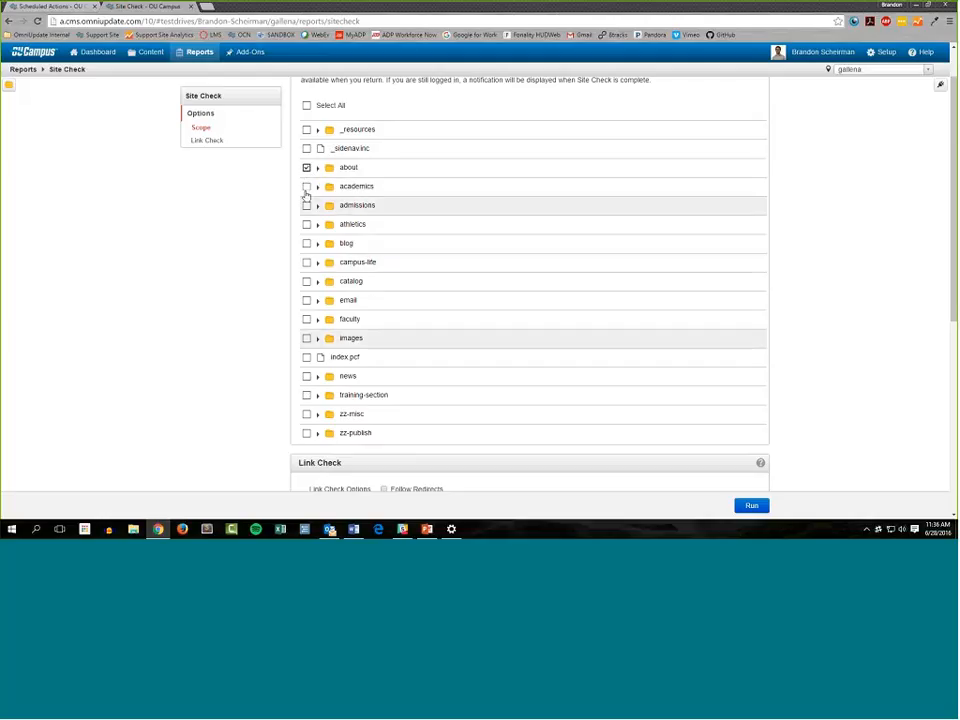
pyautogui.click(307, 187)
pyautogui.click(307, 206)
pyautogui.click(307, 225)
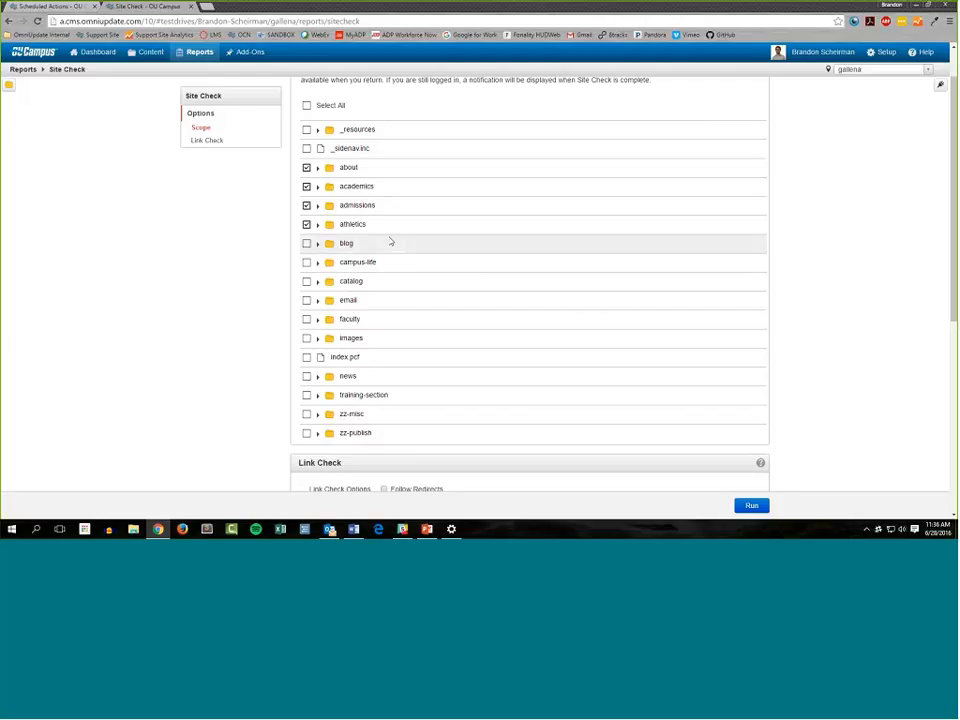
# Try the 10 seconds link check timeout and set it back to 30 seconds
pyautogui.scroll(-2, 410, 260)
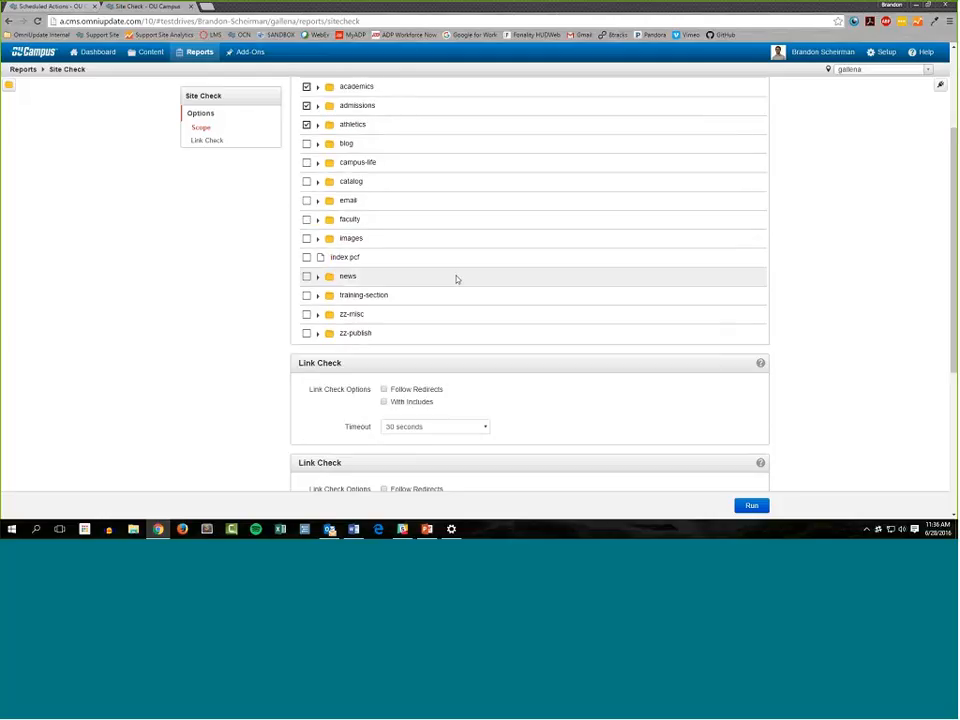
pyautogui.click(415, 329)
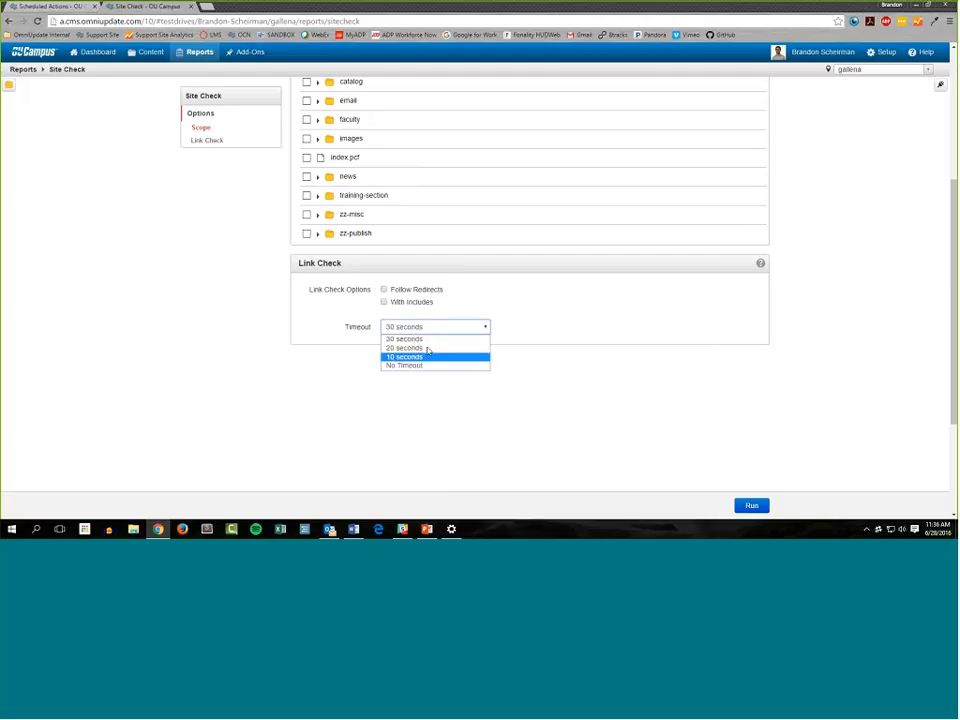
pyautogui.click(432, 358)
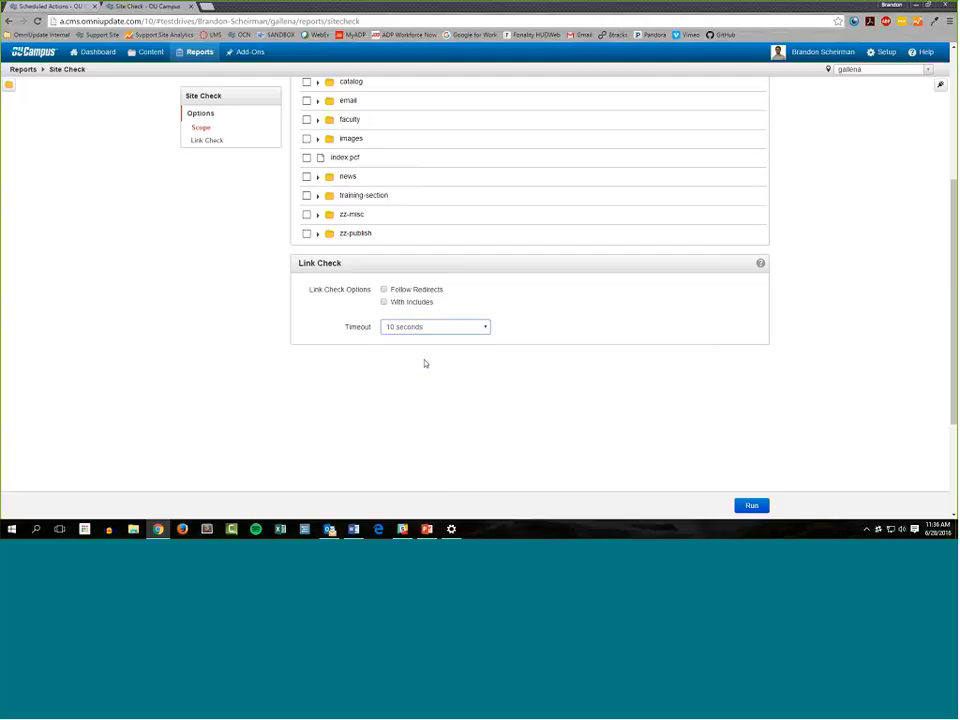
pyautogui.click(449, 329)
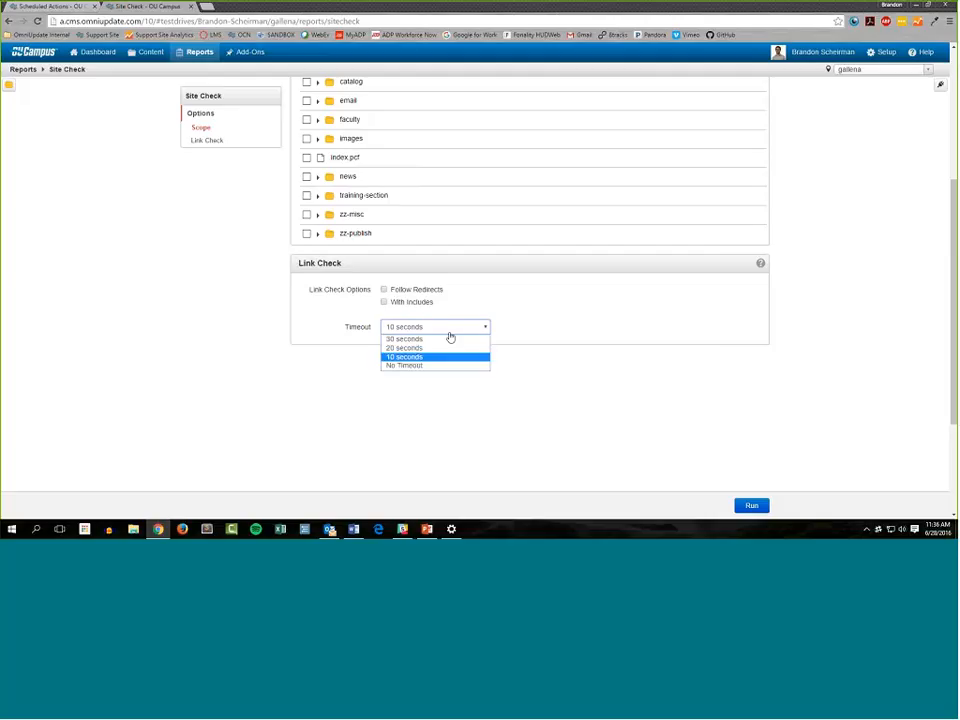
pyautogui.click(450, 339)
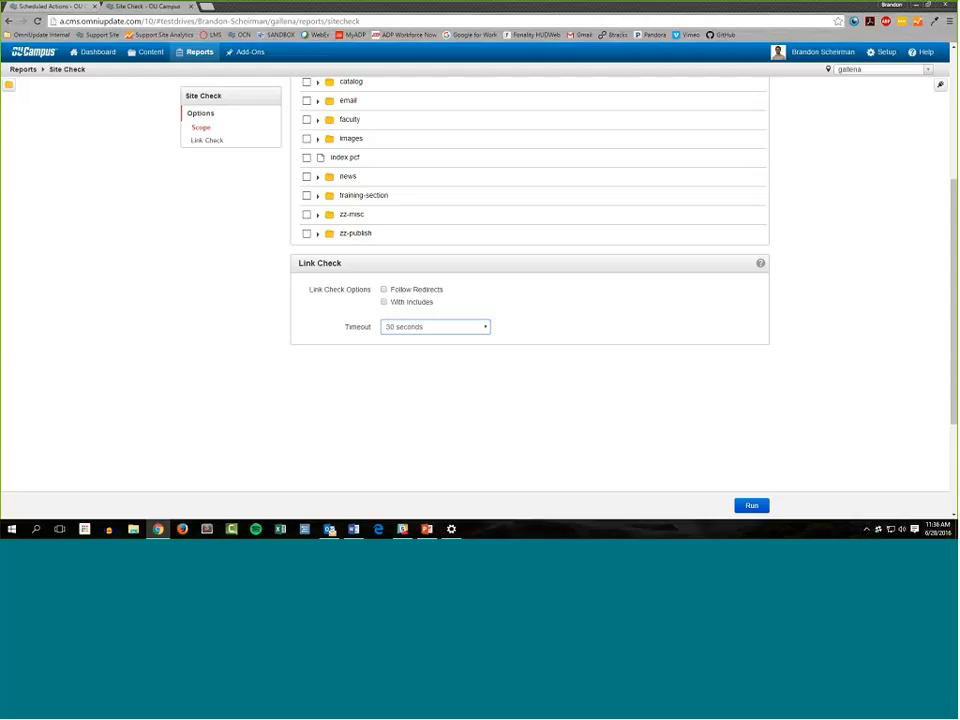
# Set the link check timeout to 10 seconds and run the Site Check on the chosen folders
pyautogui.click(410, 328)
pyautogui.click(404, 358)
pyautogui.scroll(5, 671, 390)
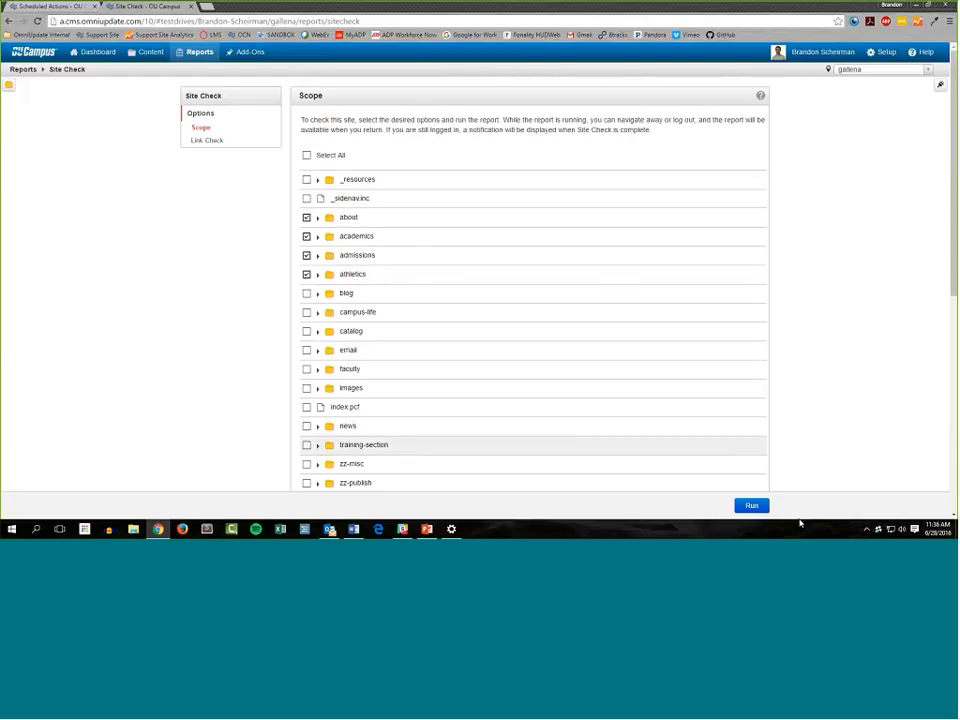
pyautogui.click(751, 505)
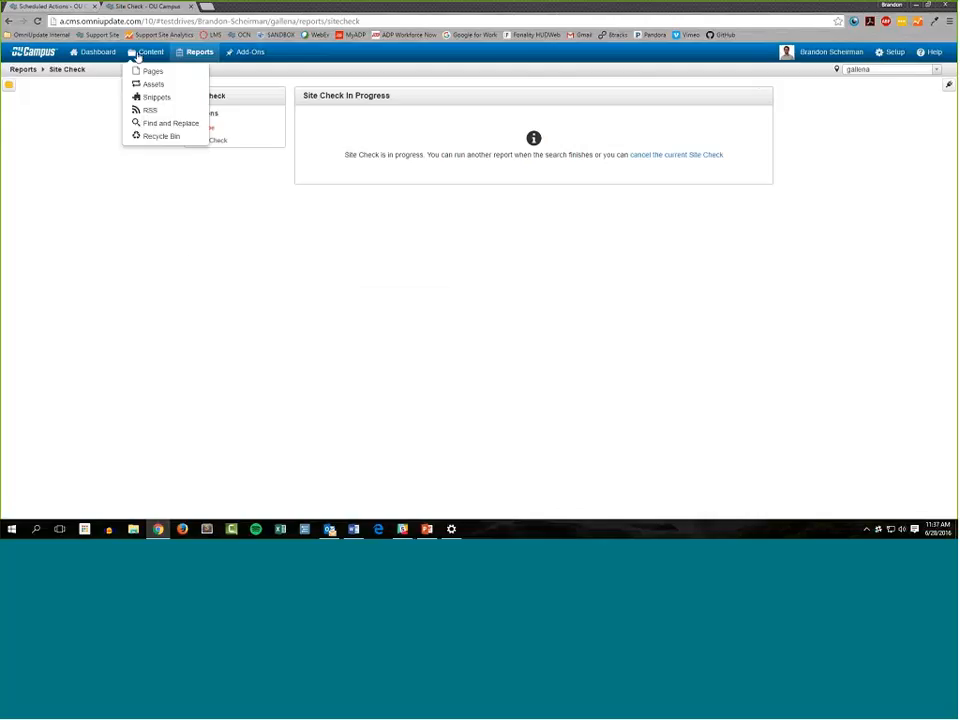
# Visit the site's content pages and dashboard while the Site Check runs, and return to the Site Check report
pyautogui.click(134, 55)
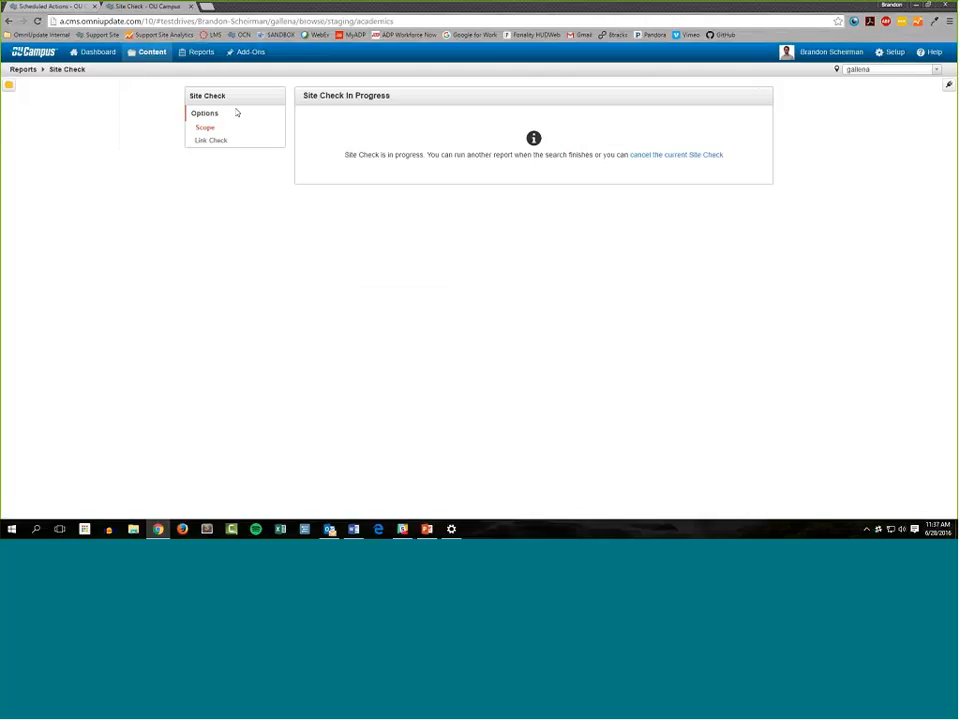
pyautogui.click(96, 56)
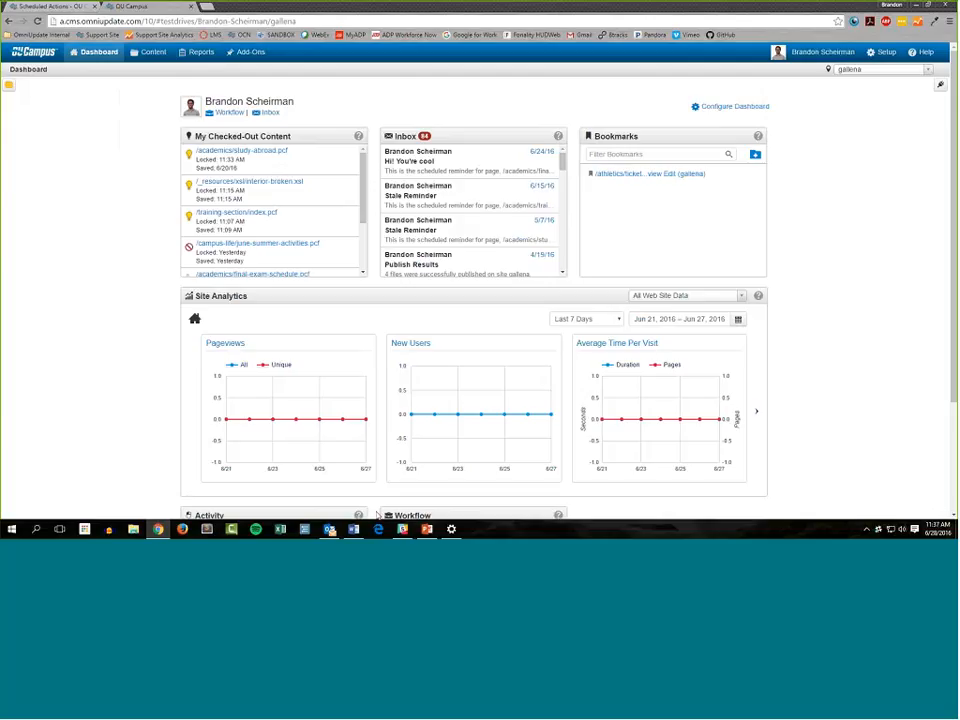
pyautogui.click(201, 54)
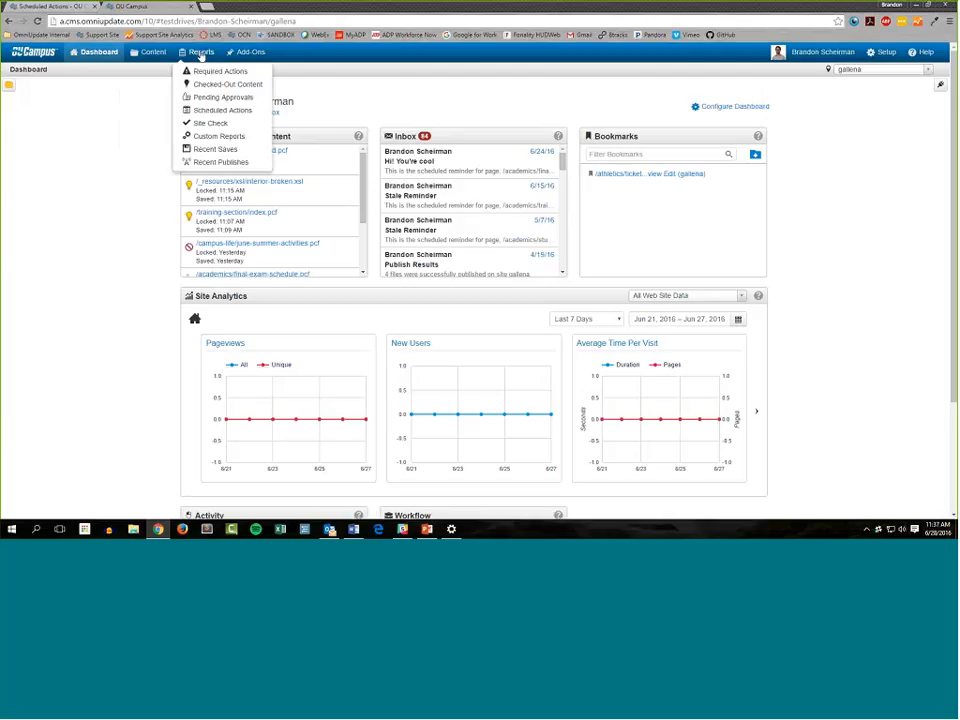
pyautogui.click(229, 124)
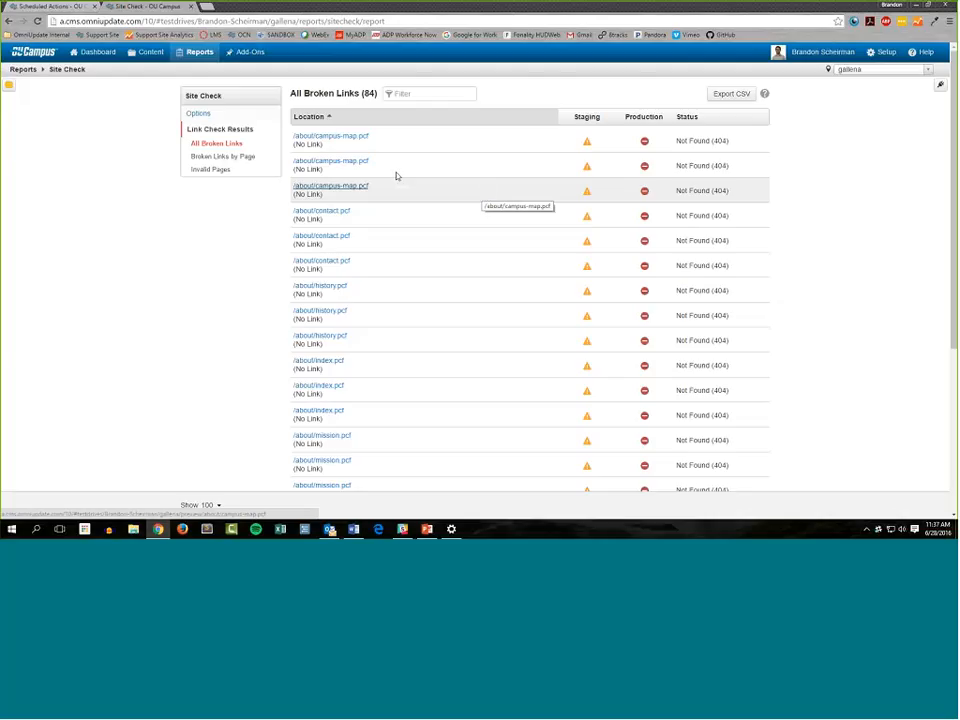
# Examine the full list of broken links for page locations, missing links, staging and production icons, and status codes
pyautogui.scroll(-3, 338, 156)
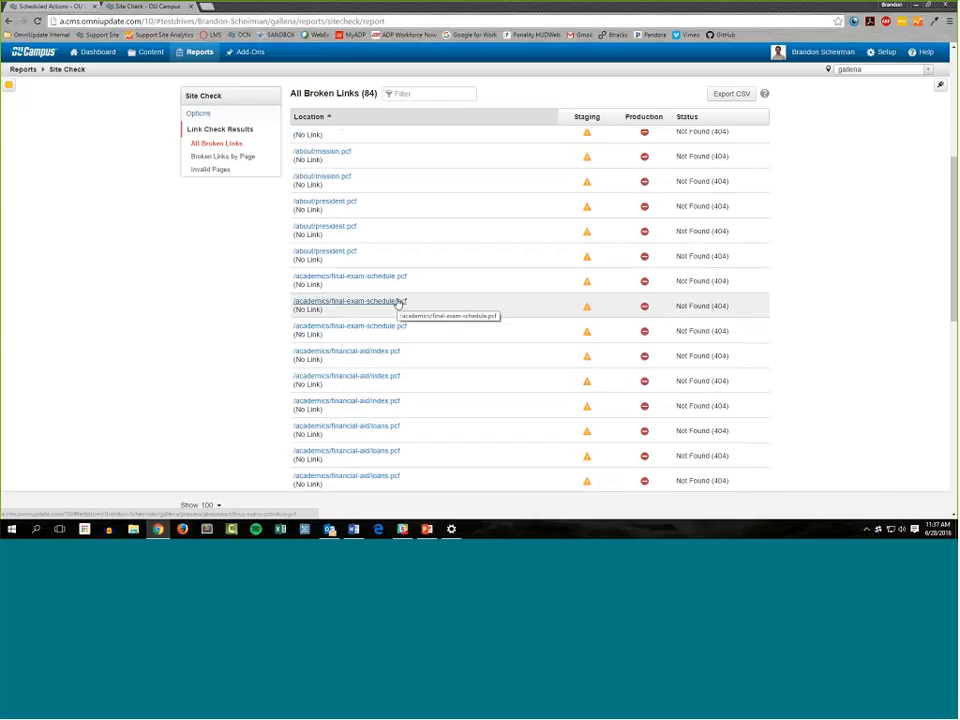
pyautogui.scroll(3, 487, 274)
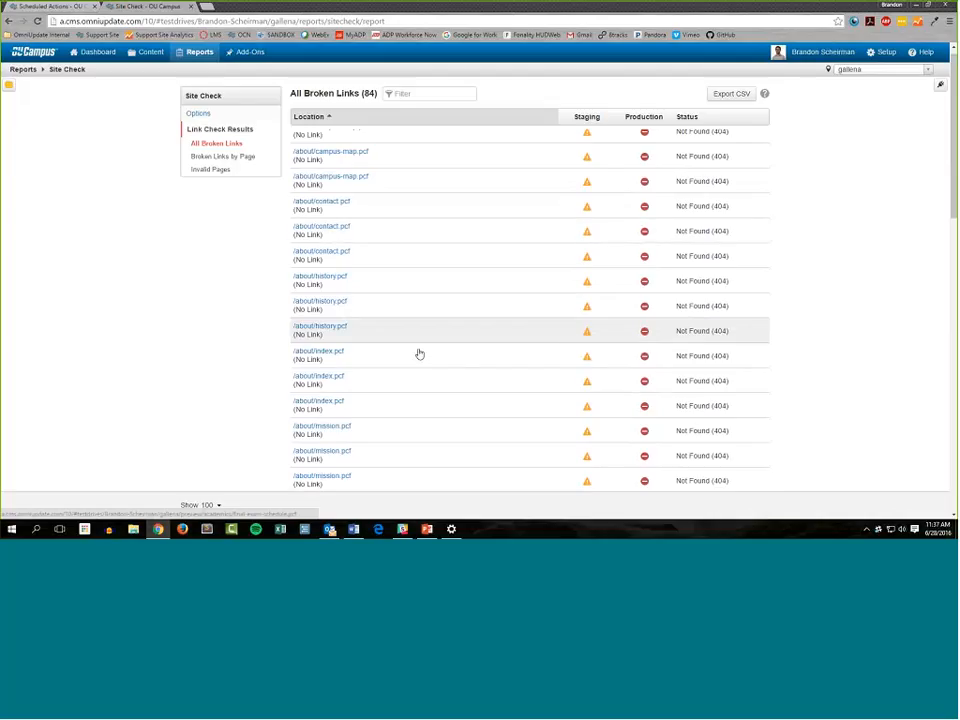
pyautogui.scroll(1, 428, 370)
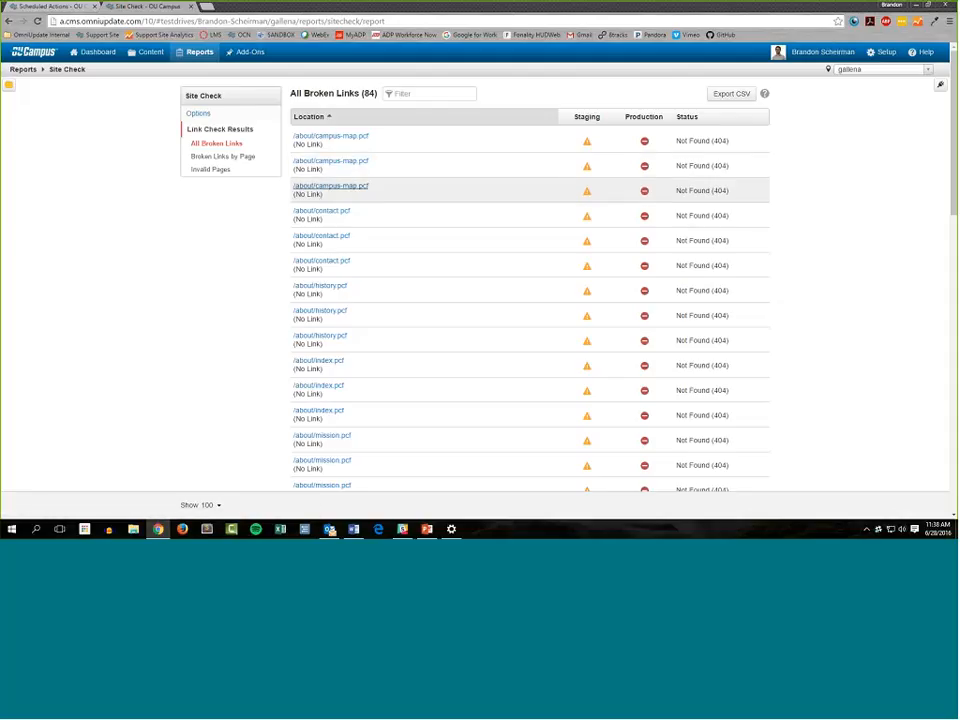
pyautogui.tripleClick(291, 219)
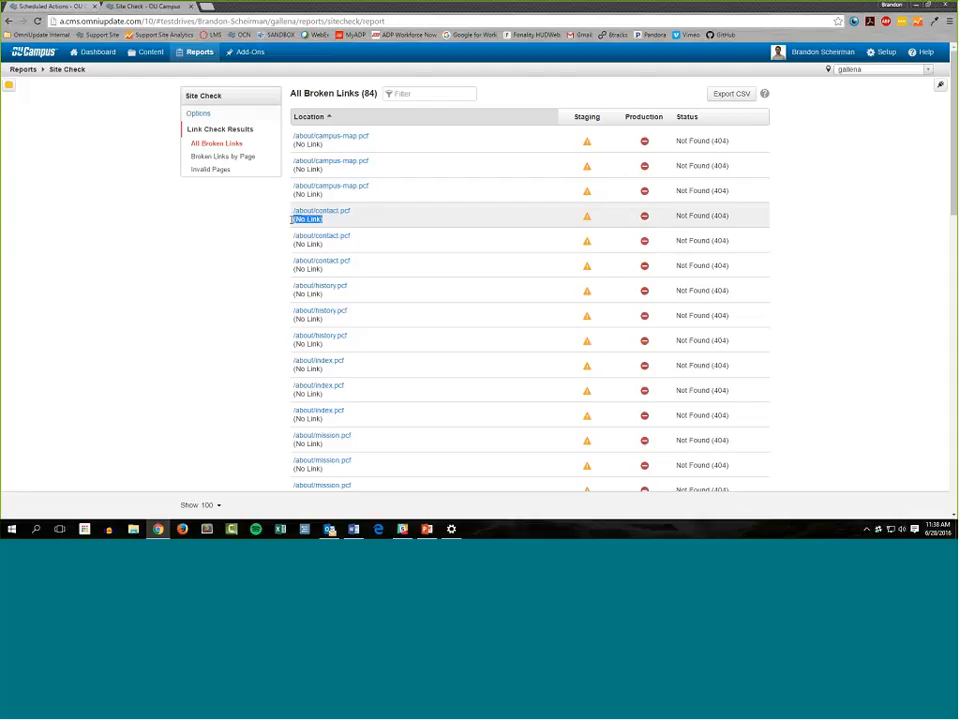
pyautogui.scroll(-10, 298, 259)
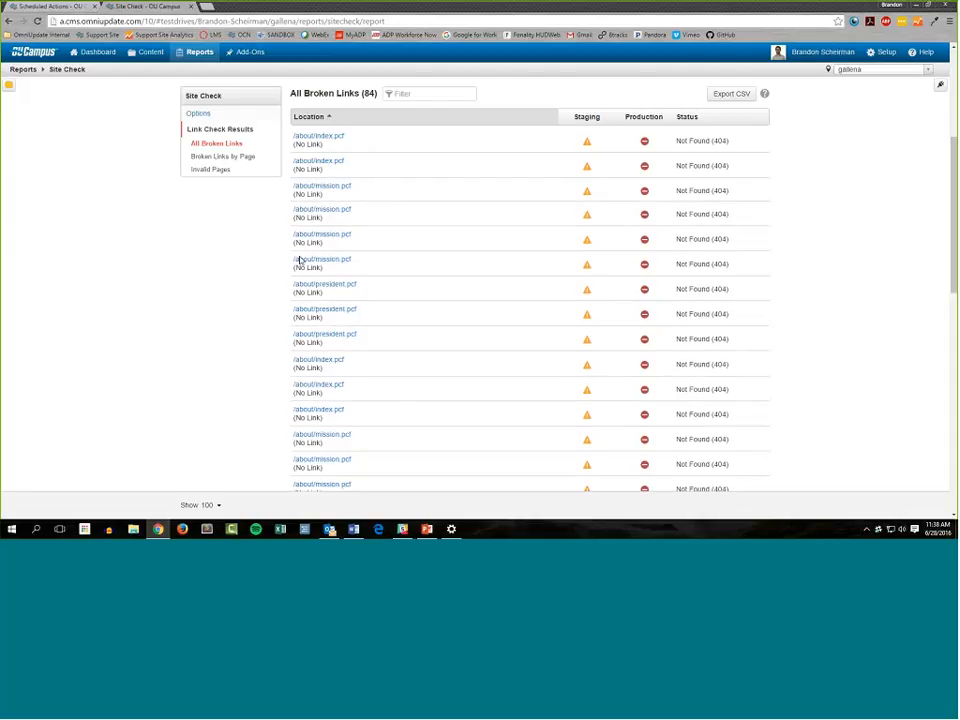
pyautogui.scroll(-15, 287, 274)
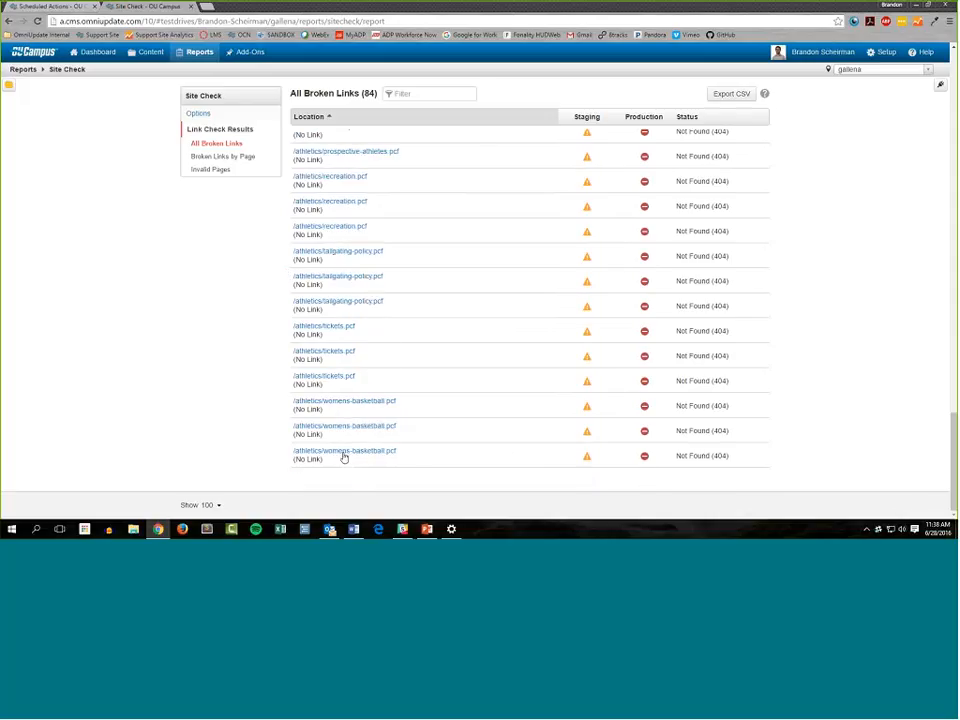
pyautogui.moveTo(334, 472); pyautogui.dragTo(267, 465)
pyautogui.click(731, 461)
pyautogui.scroll(3, 275, 395)
pyautogui.scroll(10, 275, 412)
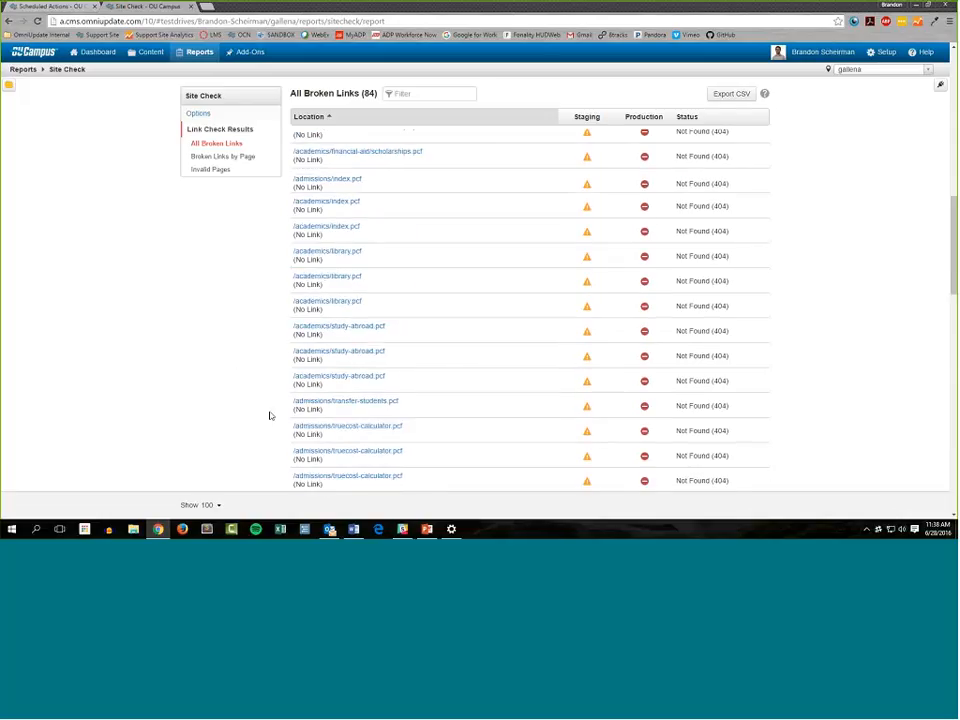
pyautogui.scroll(10, 269, 412)
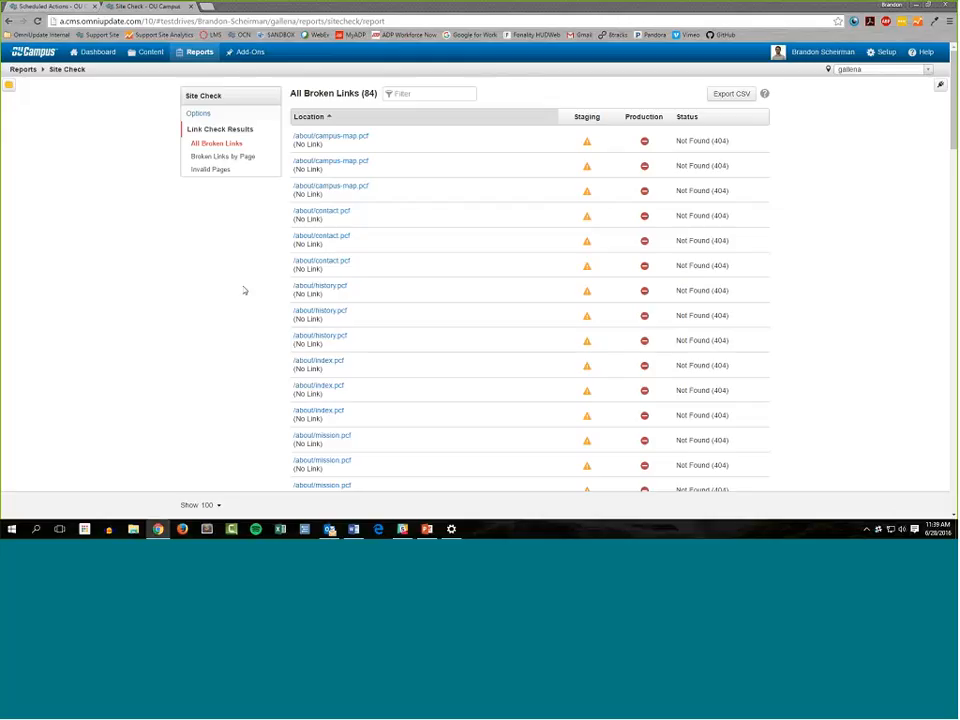
# View the broken links grouped by page and examine the OK, Broken, Warning and Unchecked columns for /about/campus-map.pcf
pyautogui.click(225, 159)
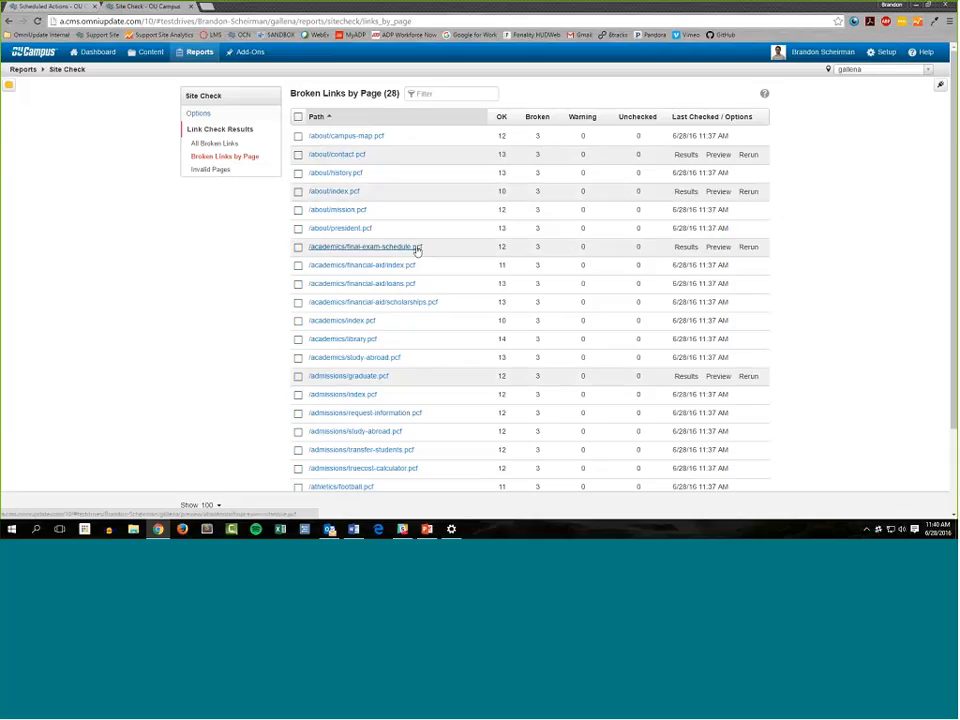
pyautogui.scroll(-3, 363, 412)
pyautogui.scroll(3, 368, 413)
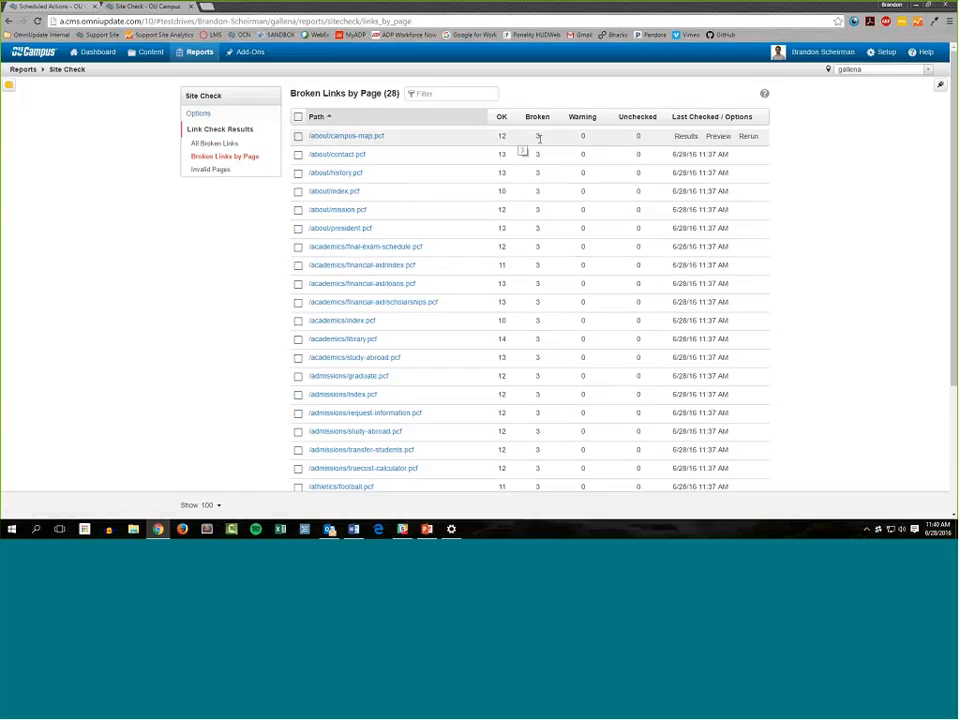
pyautogui.doubleClick(637, 136)
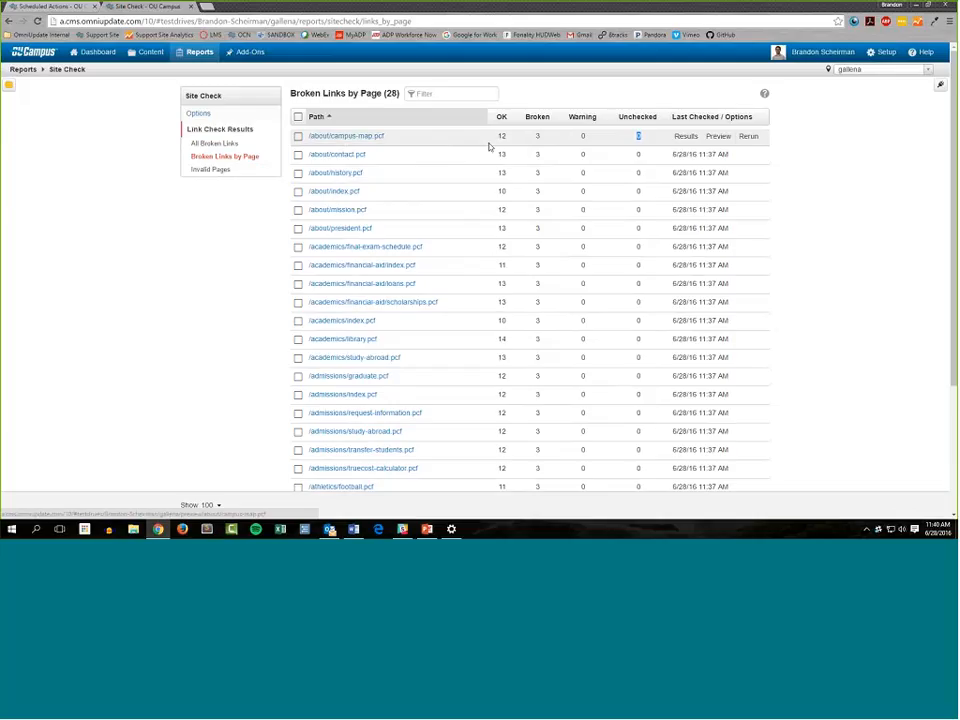
# Open the link check results for /about/campus-map.pcf and examine each link's URL, staging and production icons, and status code
pyautogui.click(686, 141)
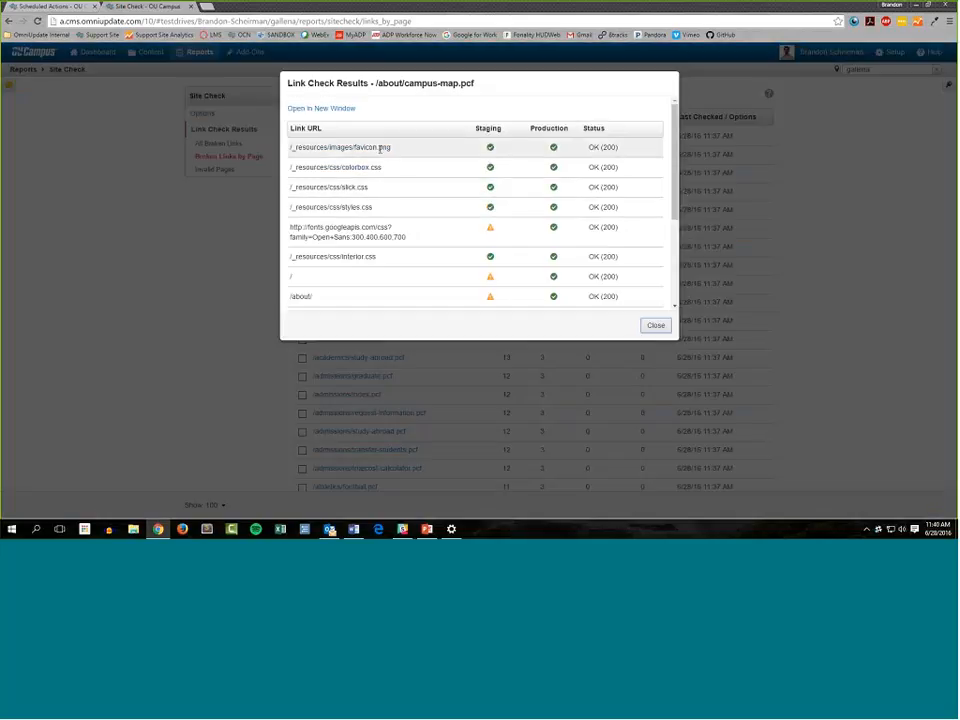
pyautogui.scroll(-2, 394, 186)
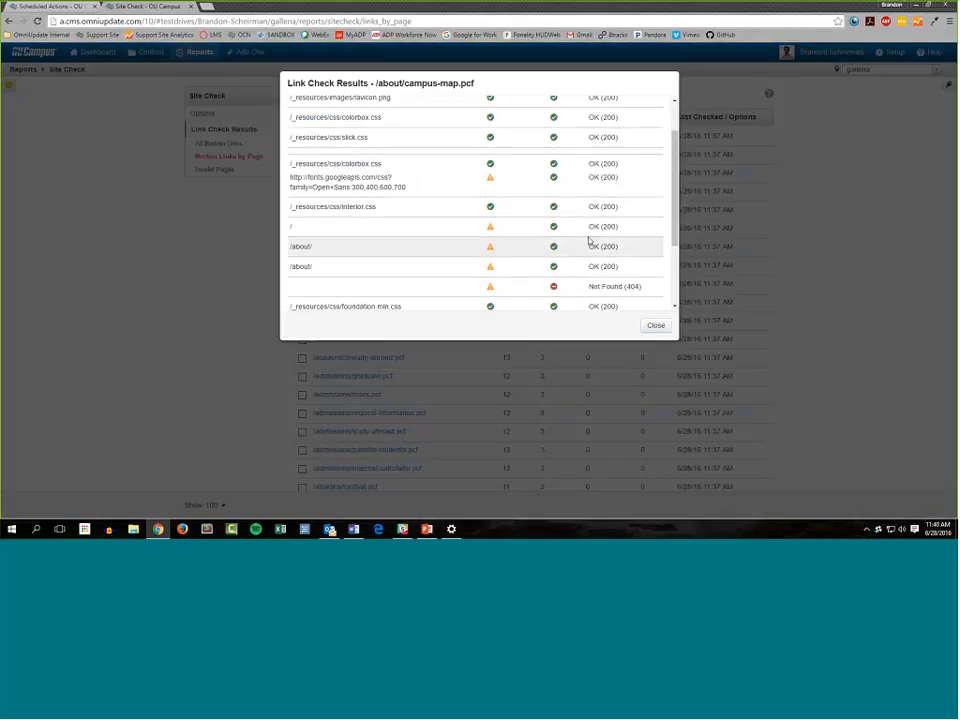
pyautogui.moveTo(630, 268); pyautogui.dragTo(643, 200)
pyautogui.click(645, 256)
pyautogui.scroll(-1, 646, 262)
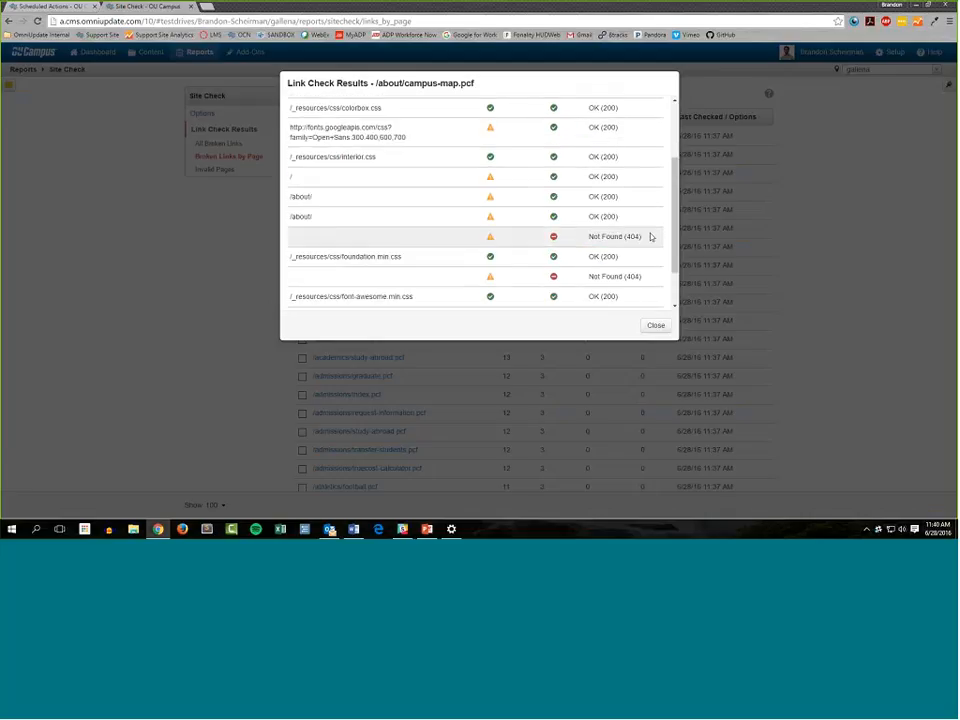
pyautogui.tripleClick(650, 236)
pyautogui.click(598, 245)
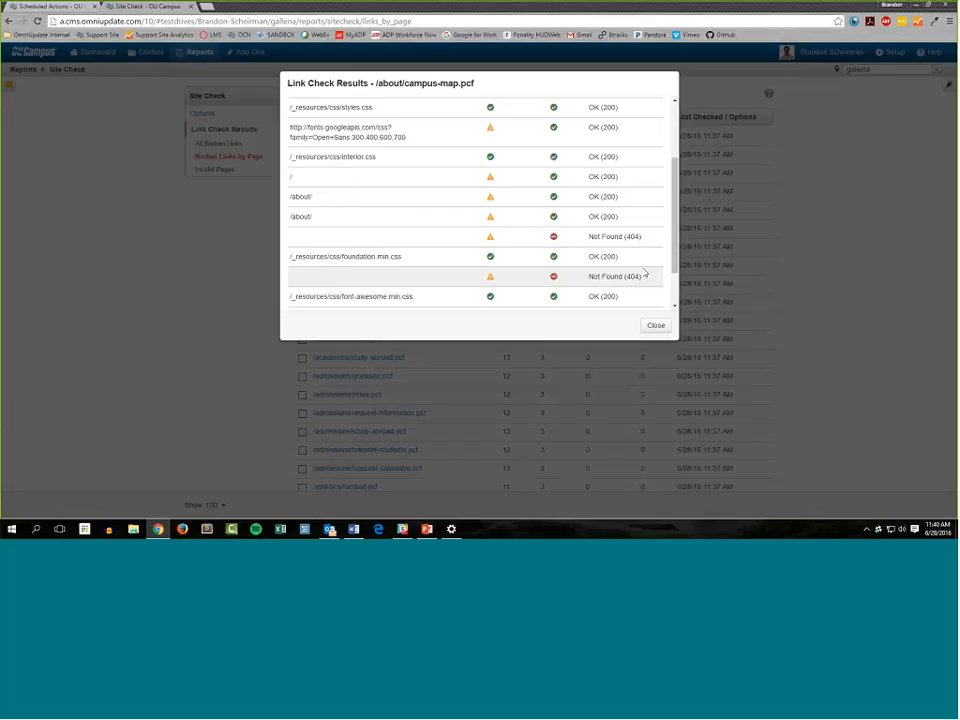
pyautogui.scroll(3, 681, 281)
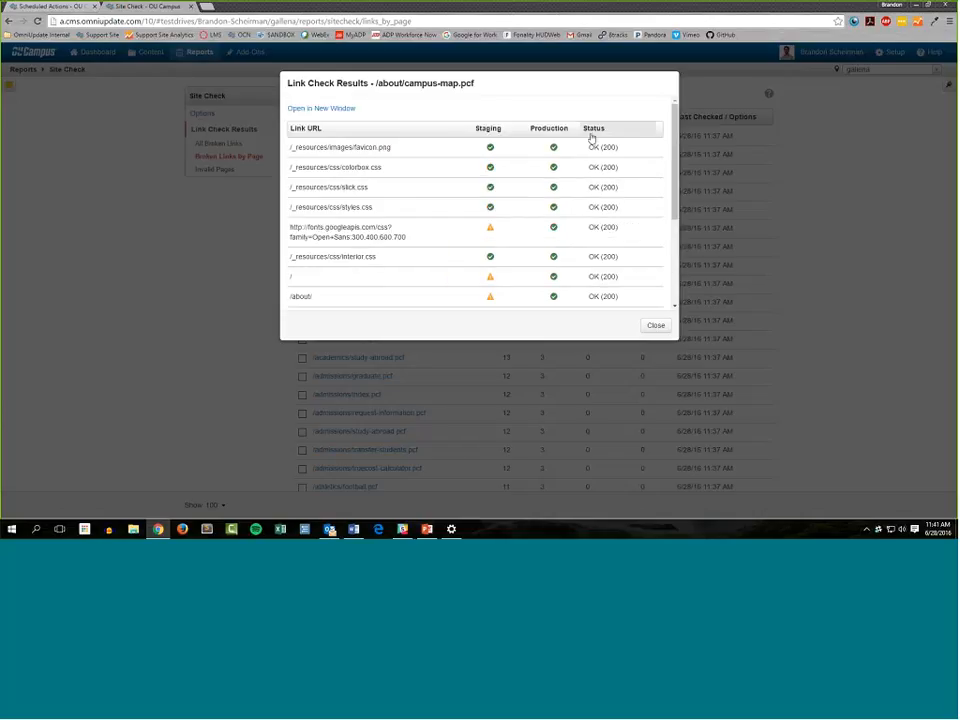
pyautogui.scroll(-1, 610, 258)
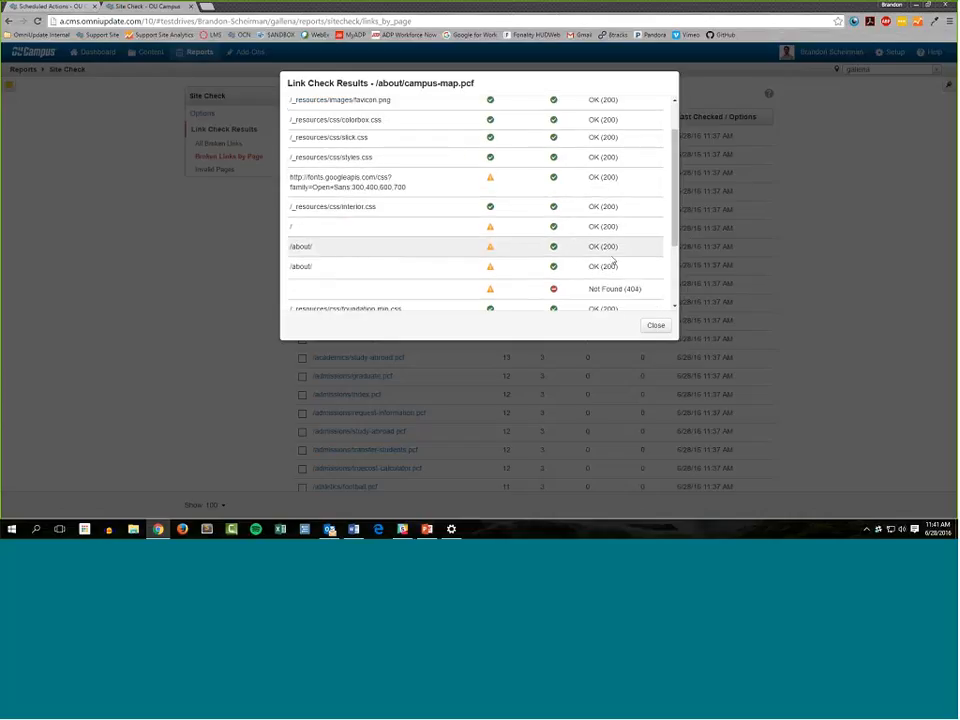
# Examine the OK (200) and Not Found (404) status codes in the /about/campus-map.pcf link check results and close them
pyautogui.scroll(1, 613, 260)
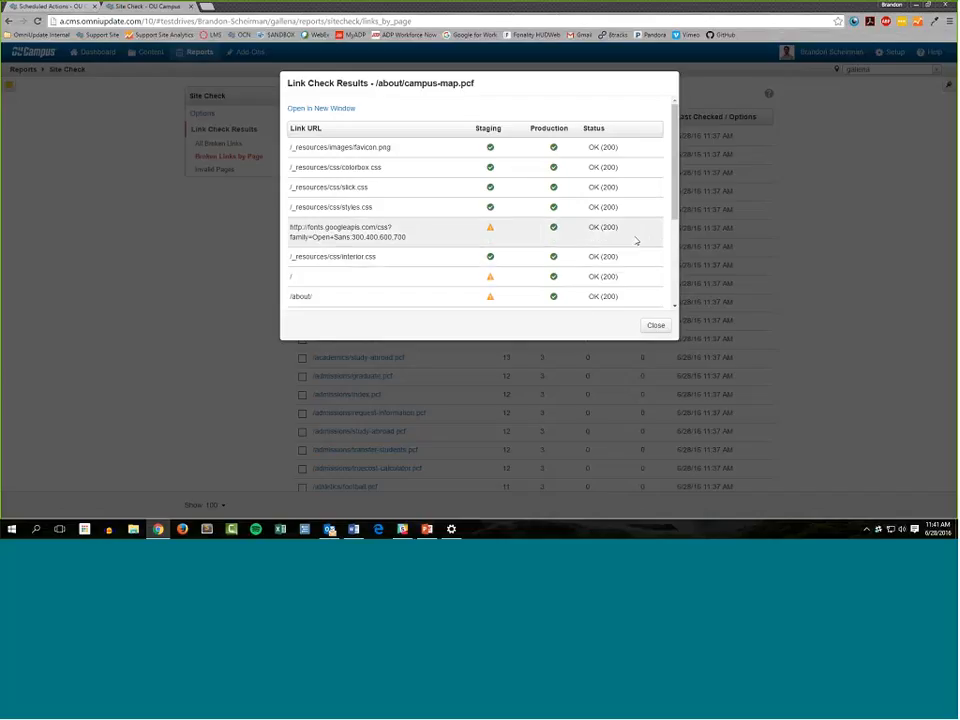
pyautogui.scroll(-2, 623, 223)
pyautogui.doubleClick(606, 206)
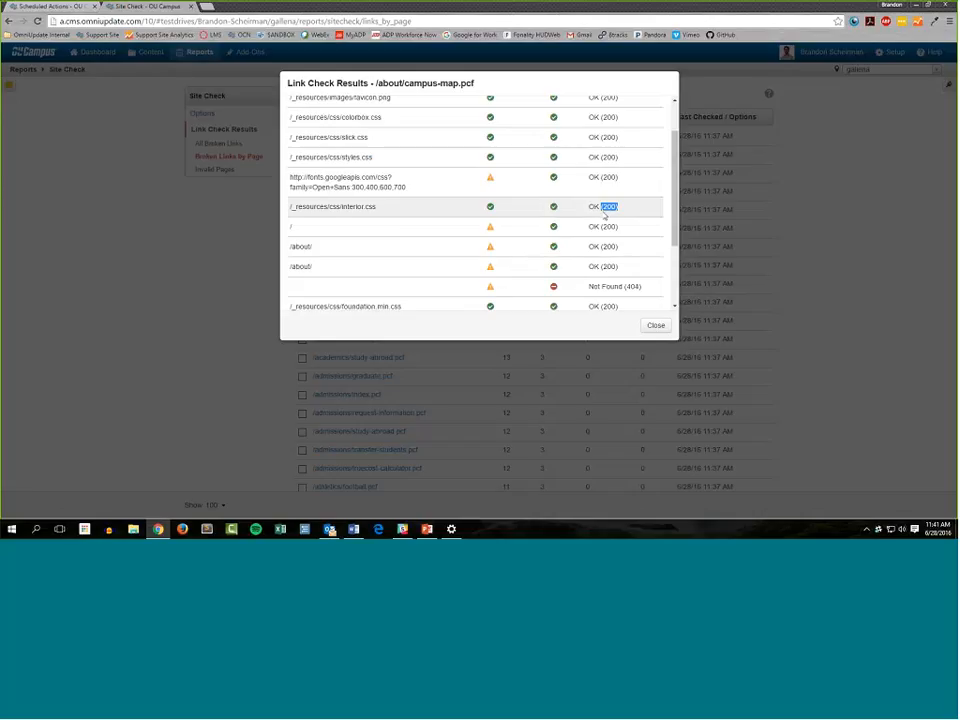
pyautogui.doubleClick(635, 285)
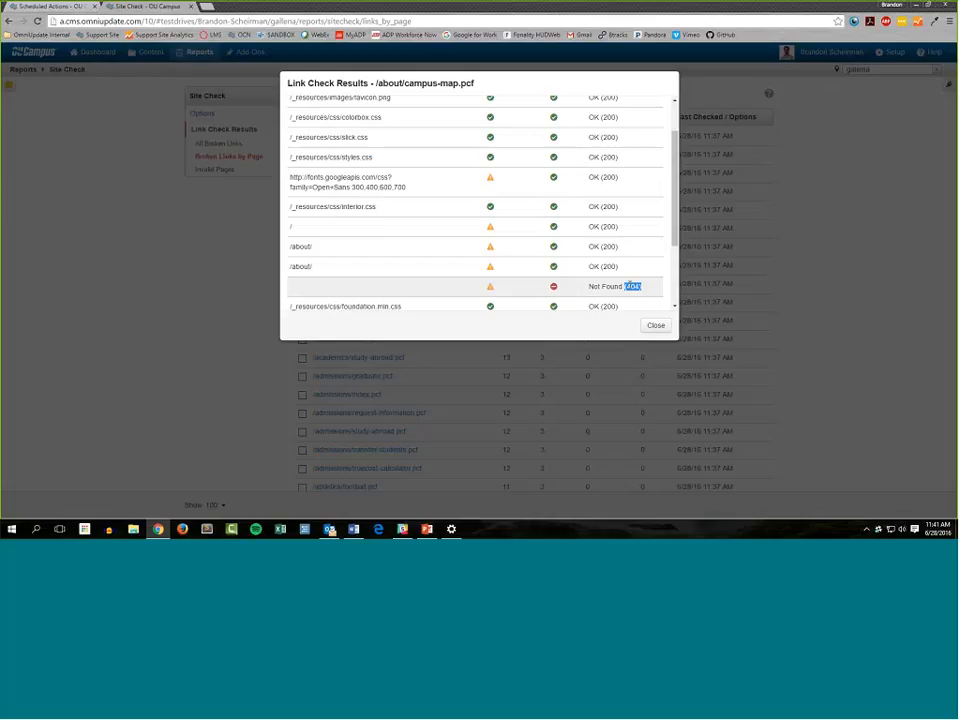
pyautogui.scroll(-1, 647, 292)
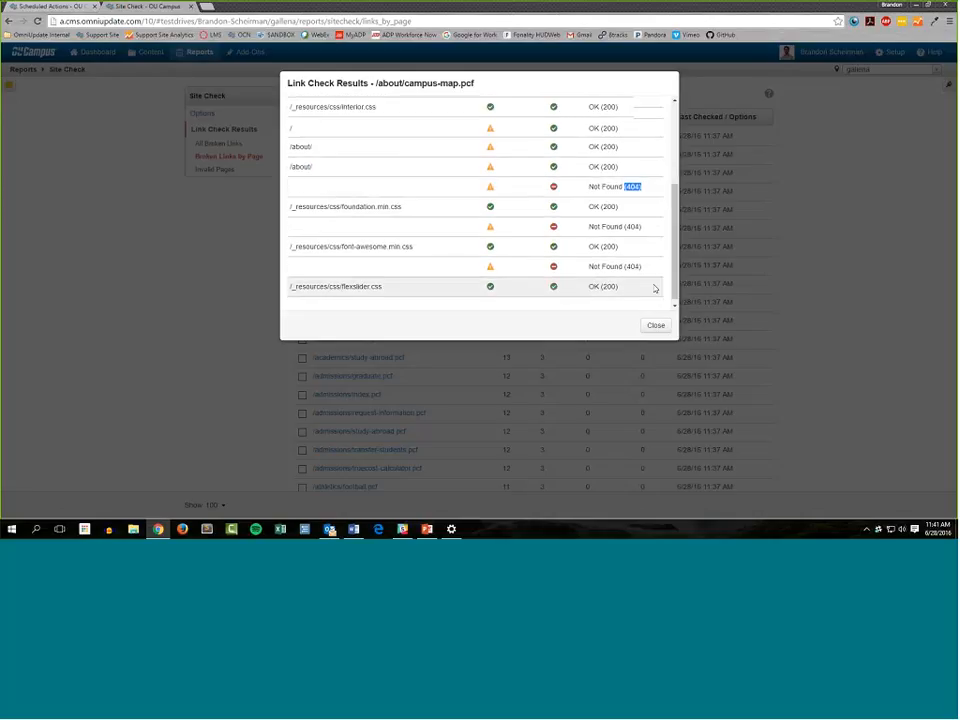
pyautogui.click(655, 287)
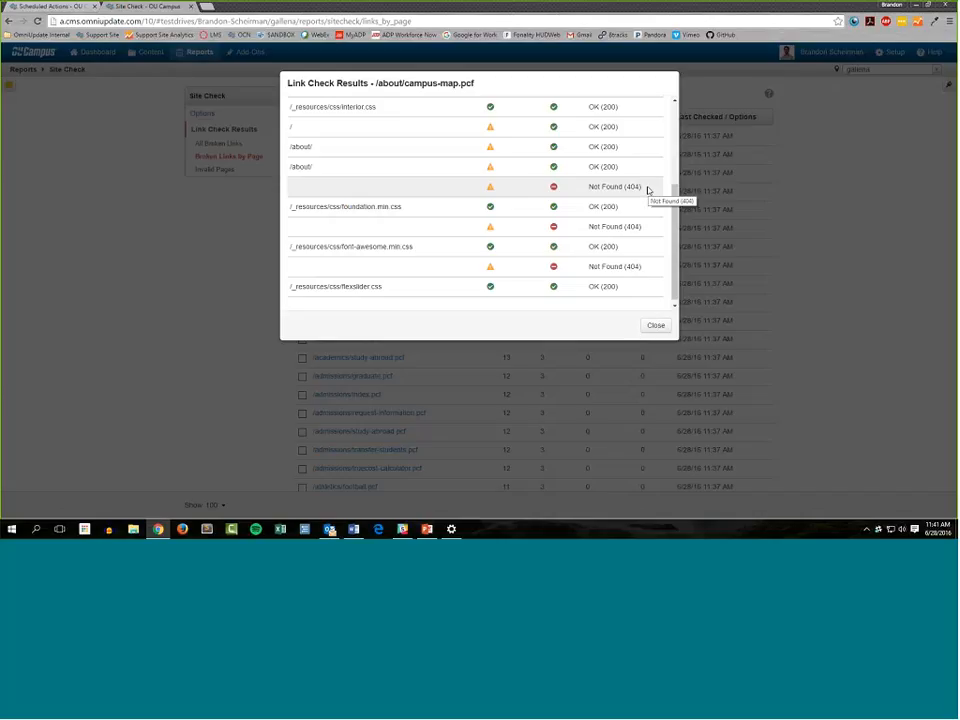
pyautogui.moveTo(646, 190); pyautogui.dragTo(601, 195)
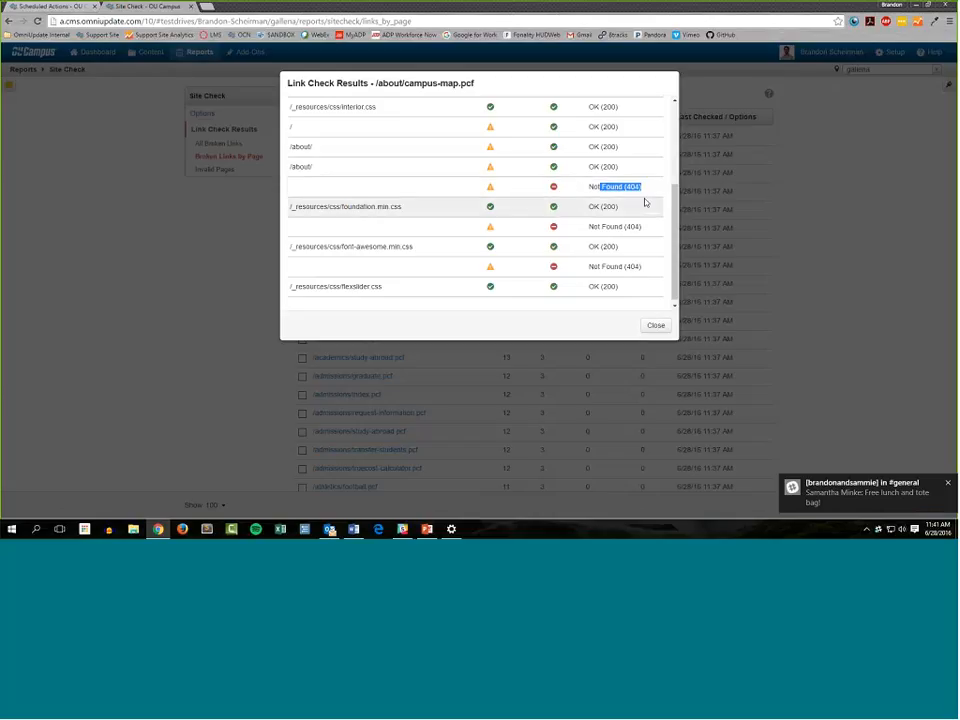
pyautogui.moveTo(642, 187); pyautogui.dragTo(583, 189)
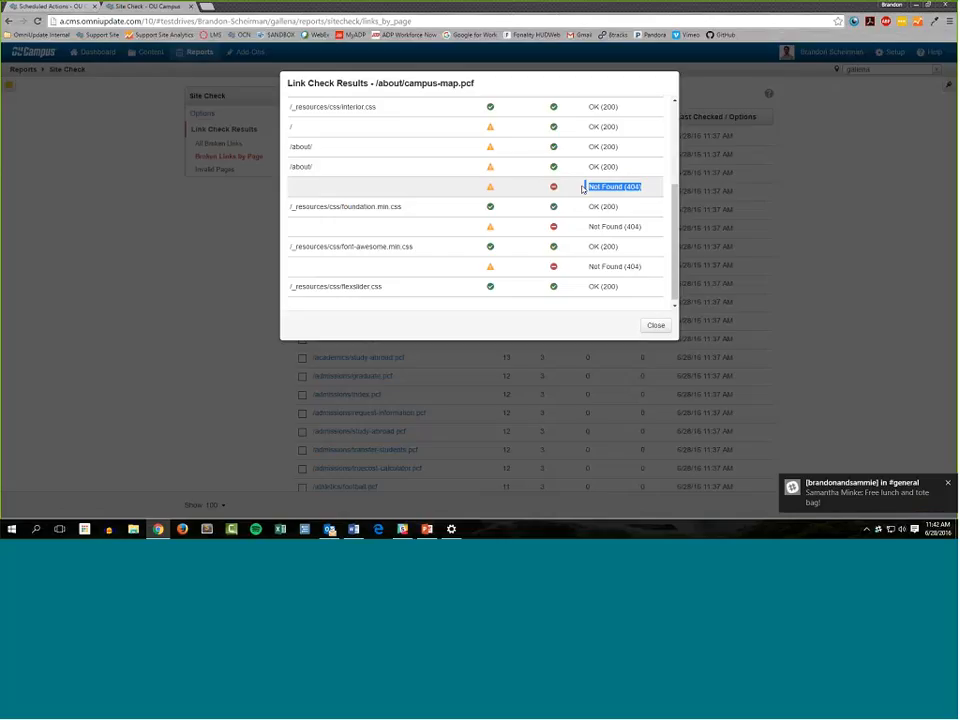
pyautogui.click(592, 195)
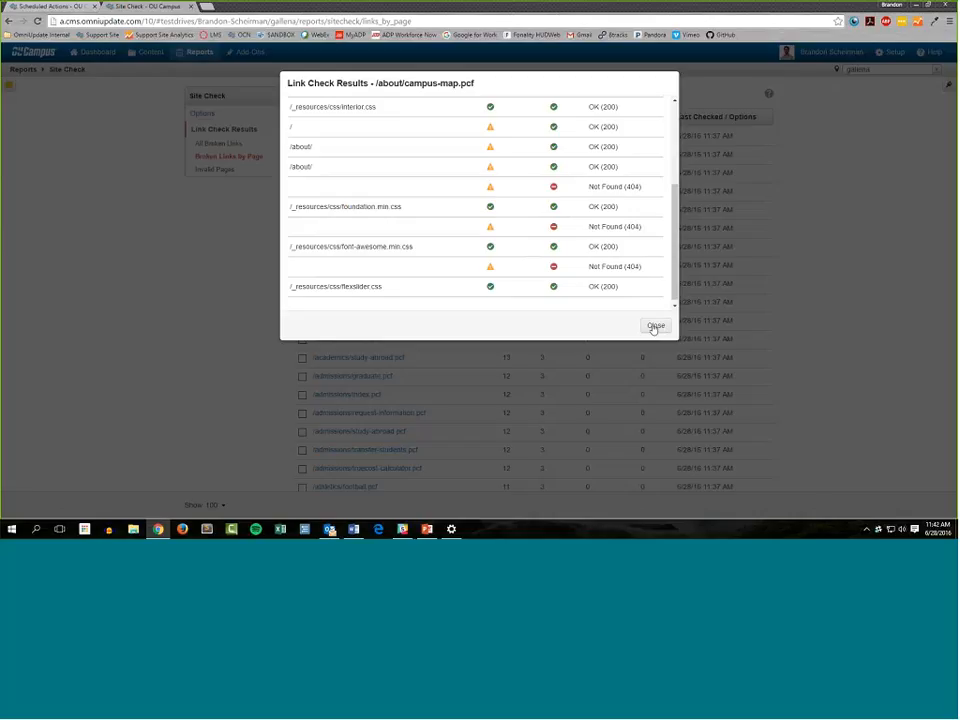
pyautogui.click(655, 326)
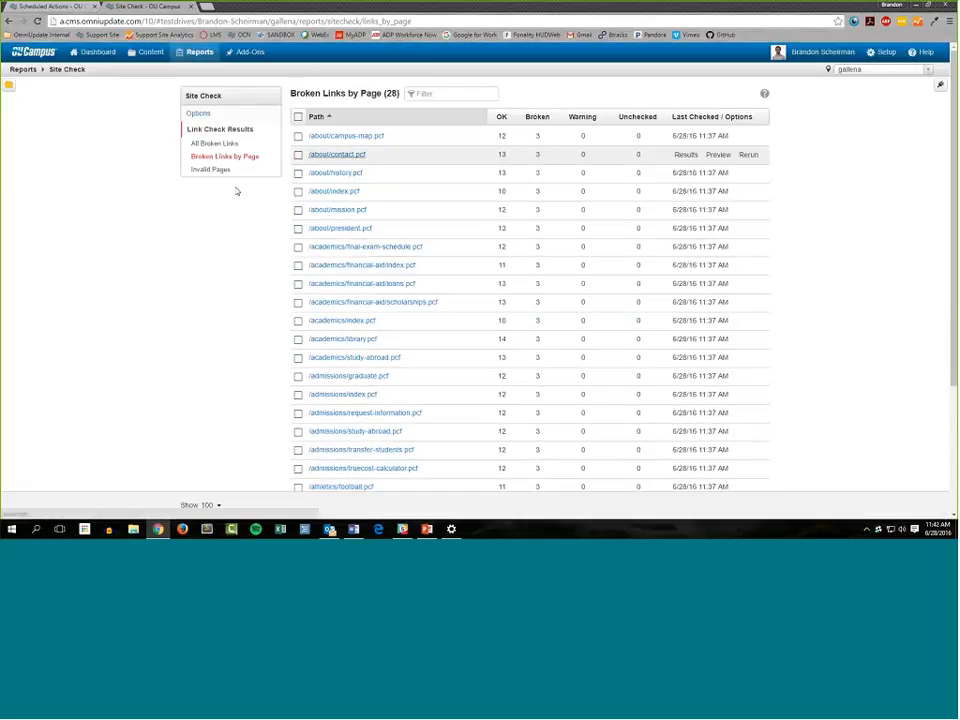
# View the Invalid Pages list in the Site Check report
pyautogui.click(203, 55)
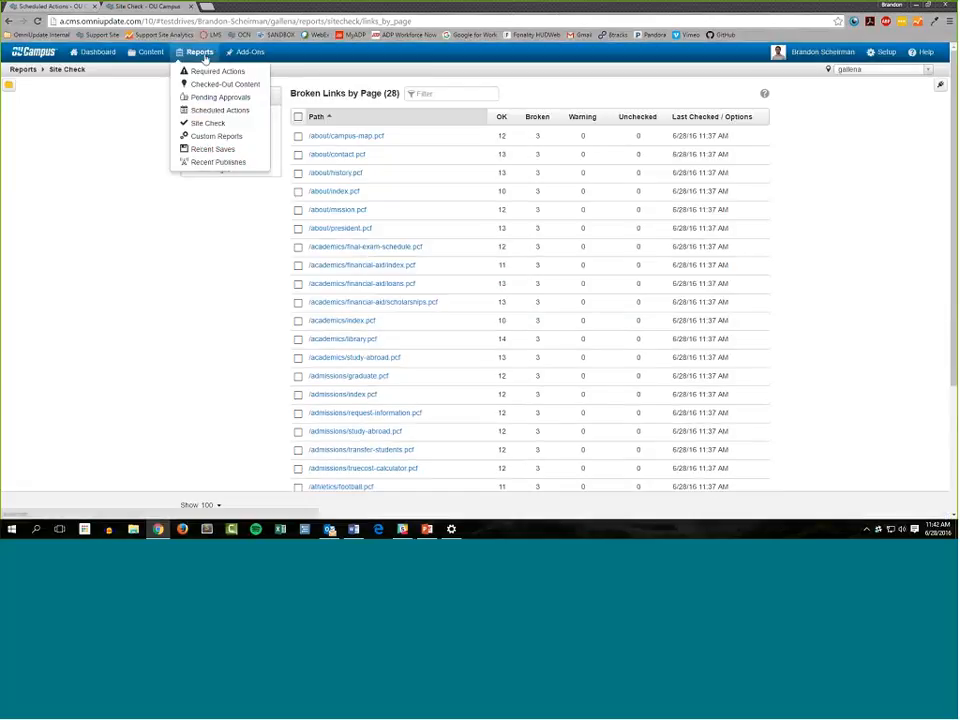
pyautogui.click(219, 124)
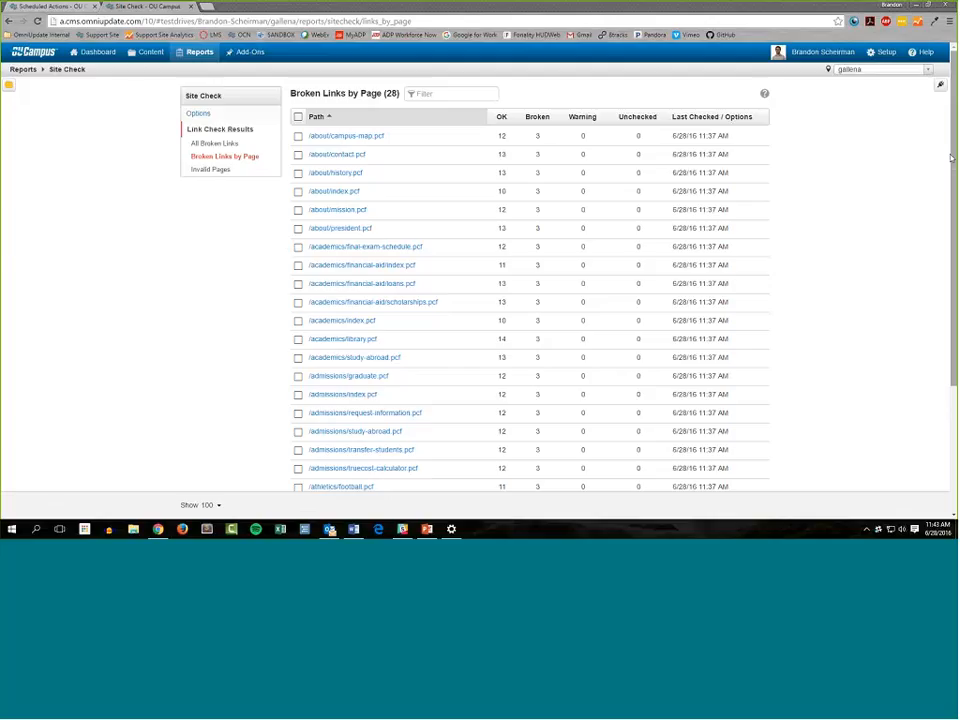
pyautogui.moveTo(156, 55)
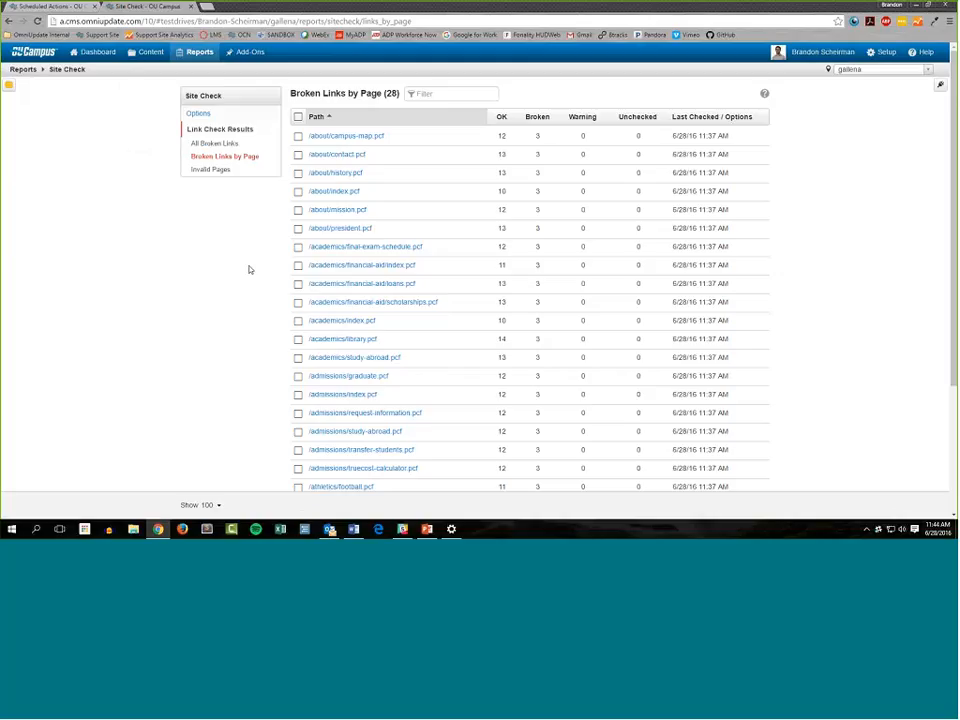
pyautogui.click(210, 169)
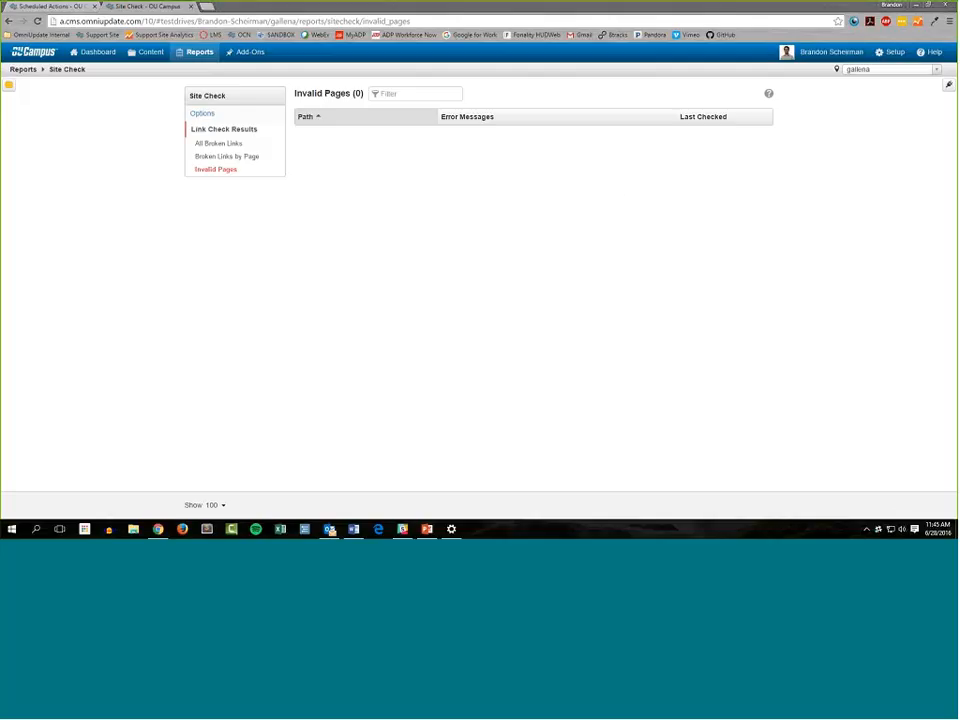
pyautogui.click(199, 52)
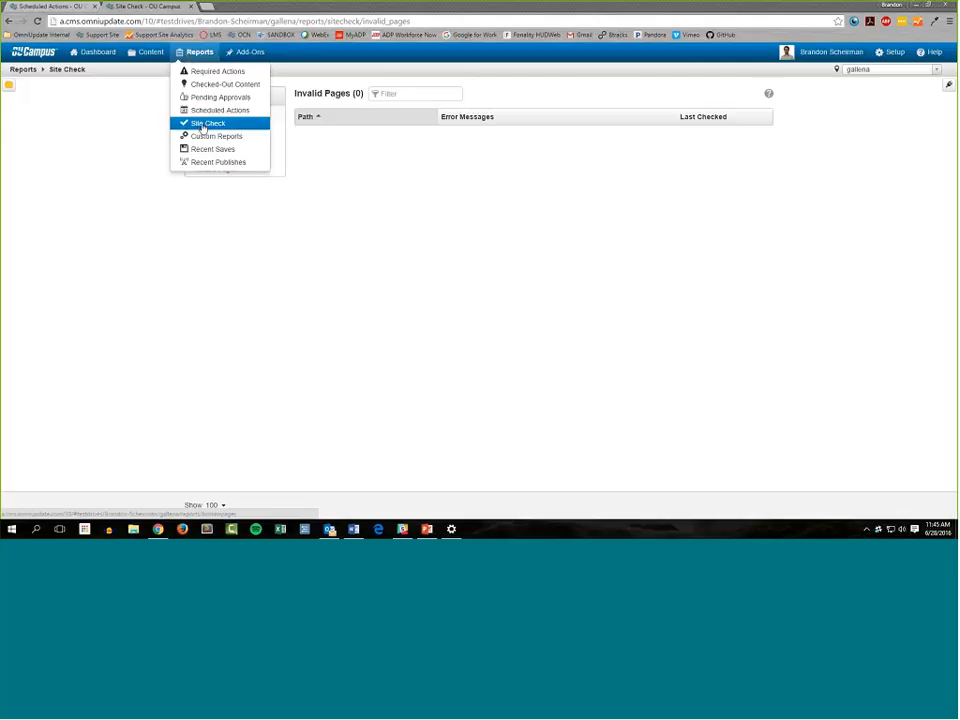
pyautogui.click(205, 123)
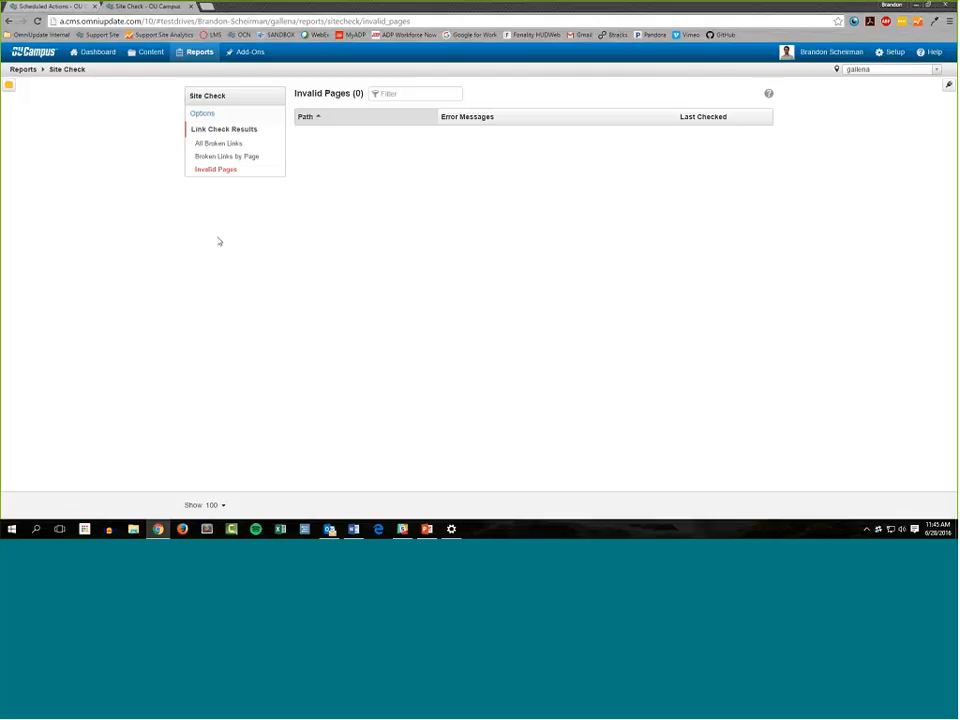
# Open library.pcf from the academics folder, run the Page Check for links, and close the dialog
pyautogui.moveTo(152, 52)
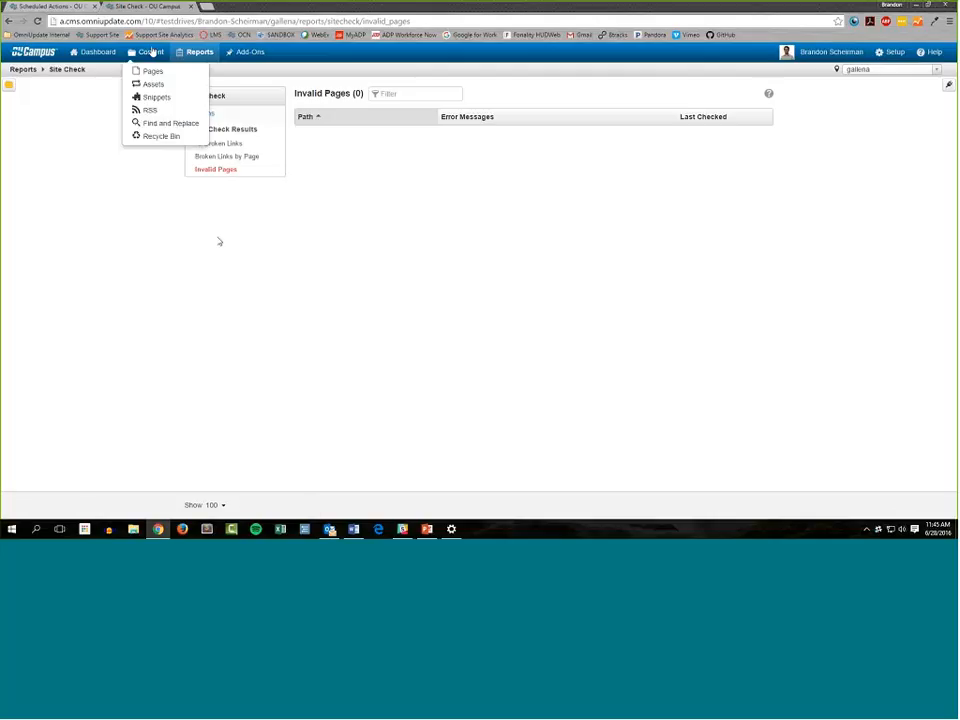
pyautogui.click(154, 74)
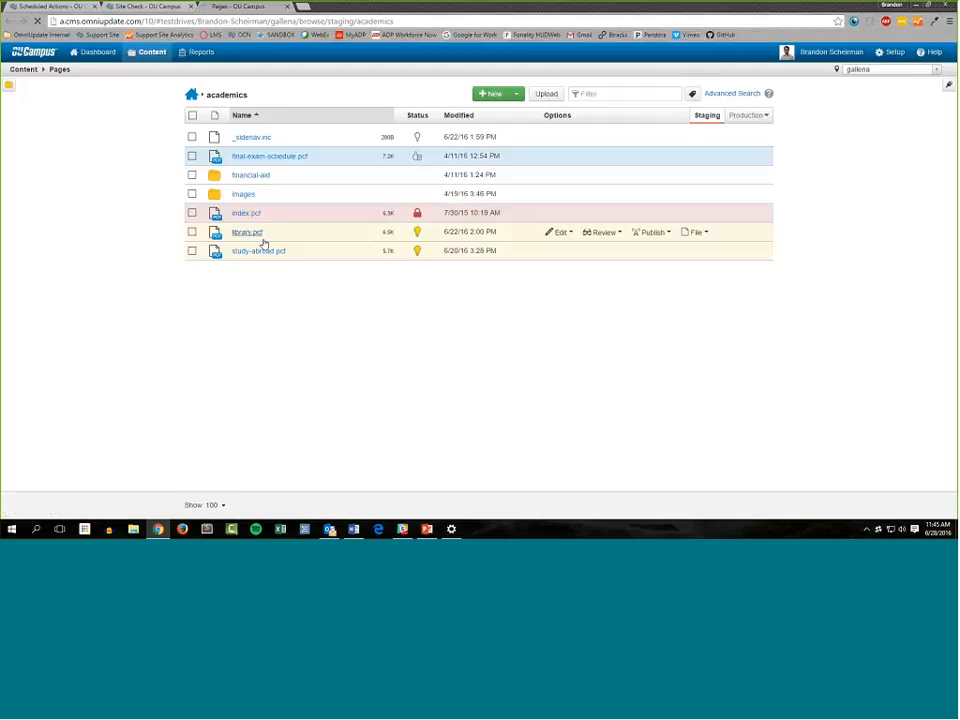
pyautogui.click(251, 232)
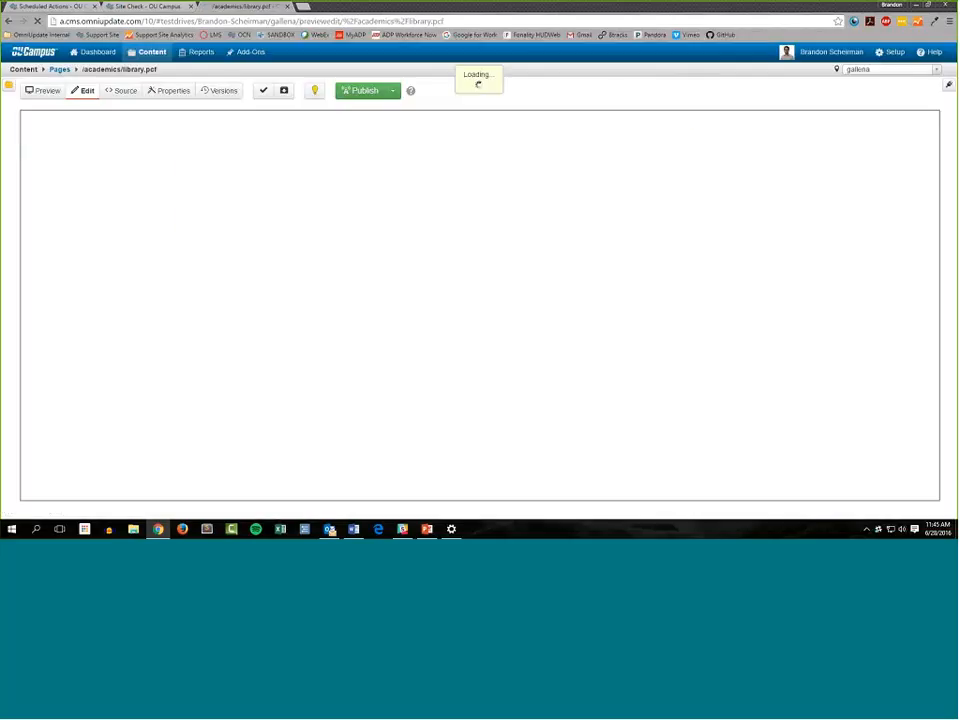
pyautogui.click(263, 92)
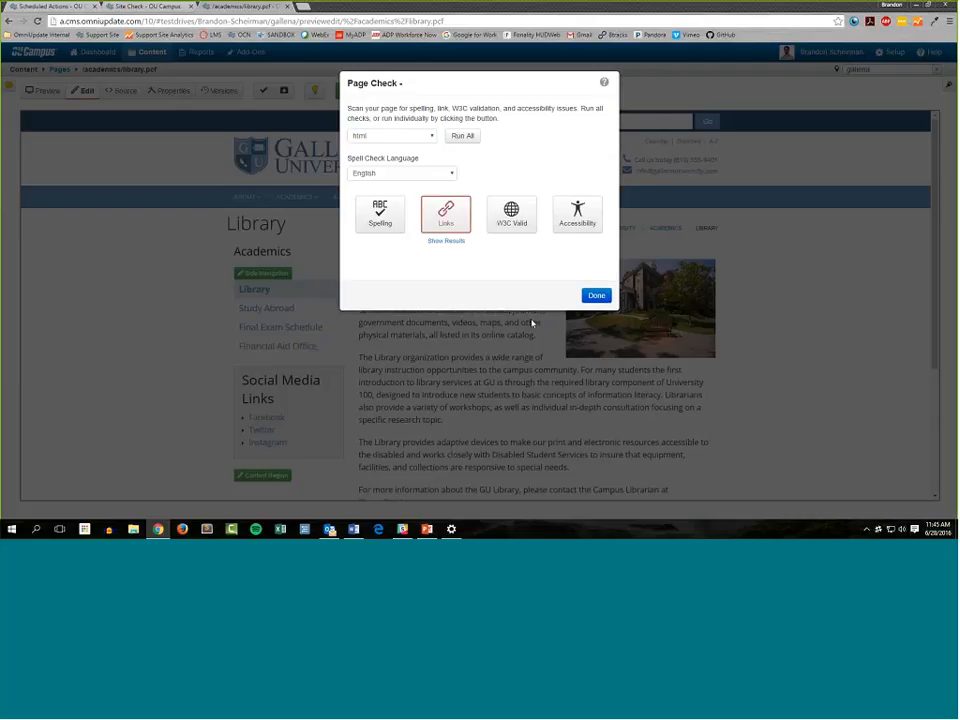
pyautogui.click(532, 322)
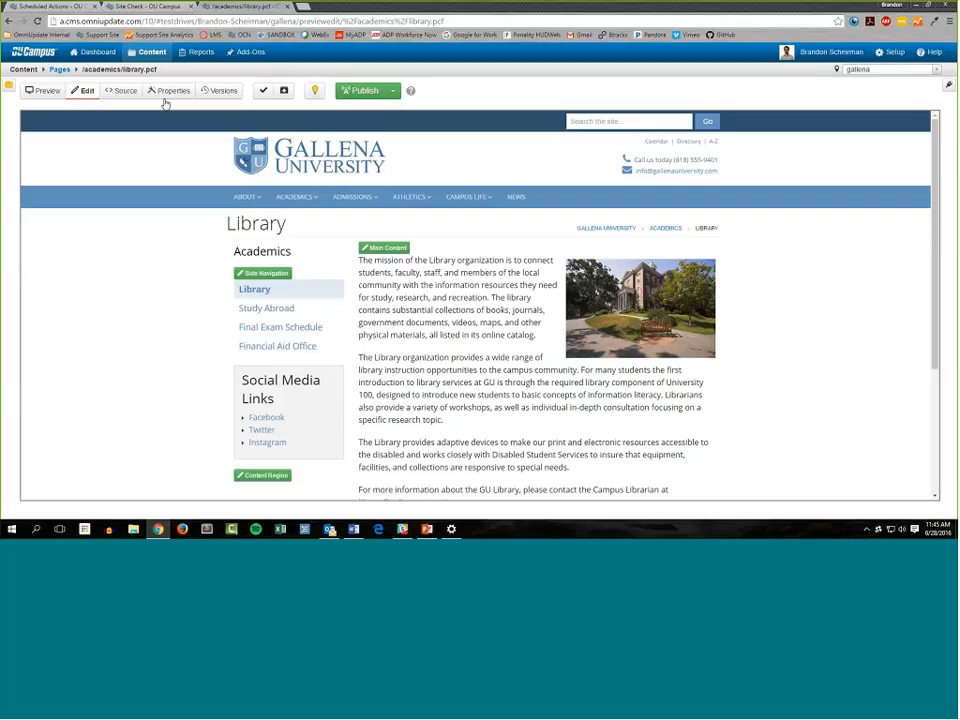
# Open the Site Check options and examine the folders and files included in the scope
pyautogui.moveTo(198, 58)
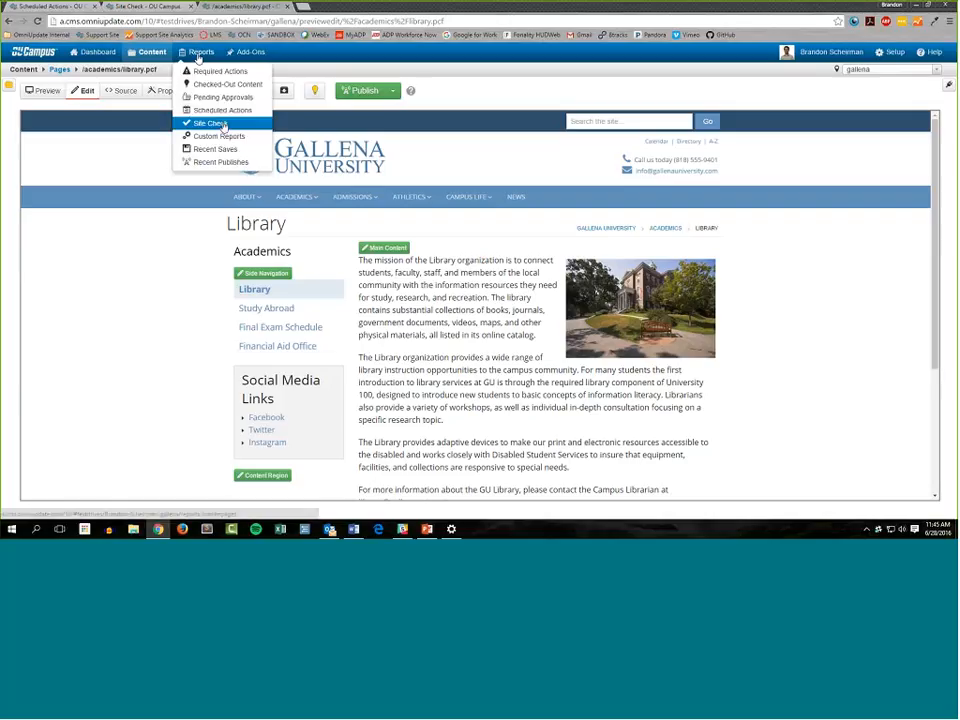
pyautogui.click(210, 123)
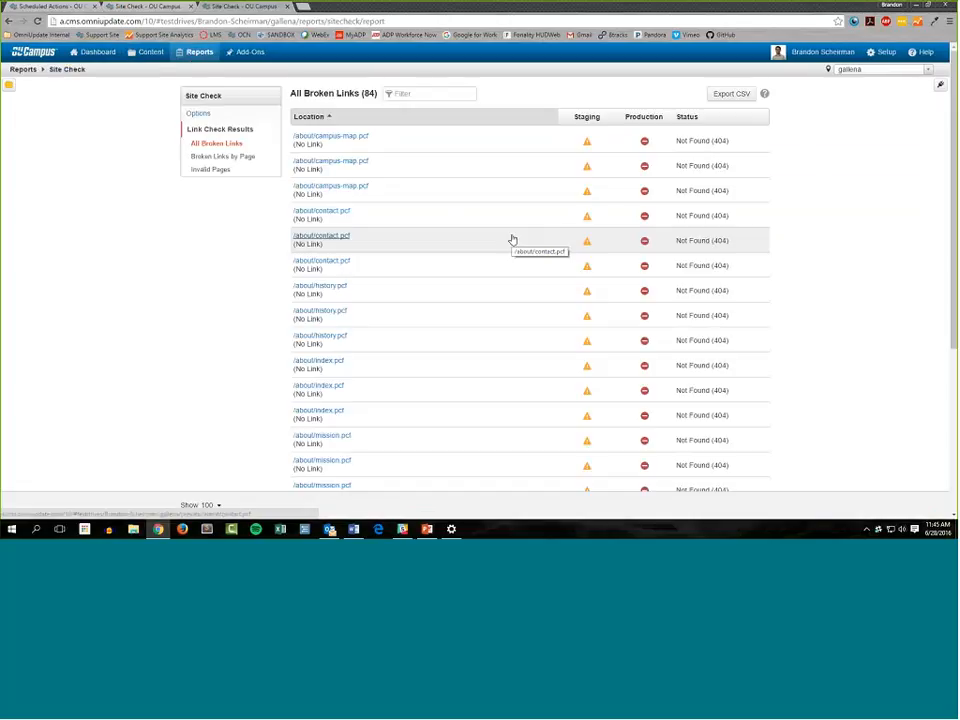
pyautogui.click(204, 116)
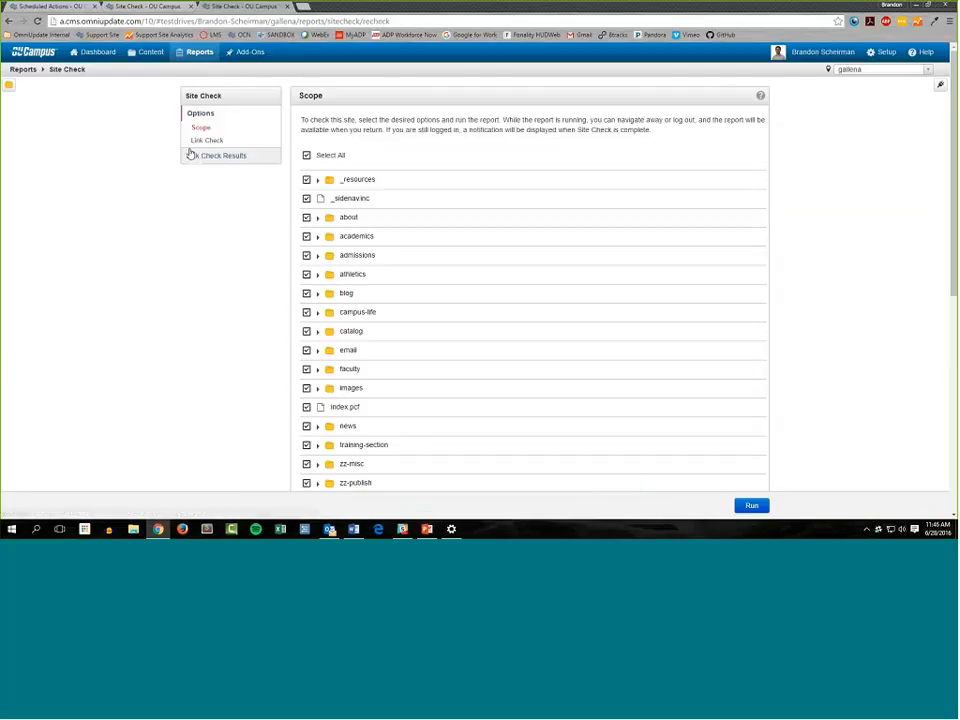
pyautogui.scroll(-5, 292, 230)
pyautogui.scroll(4, 295, 302)
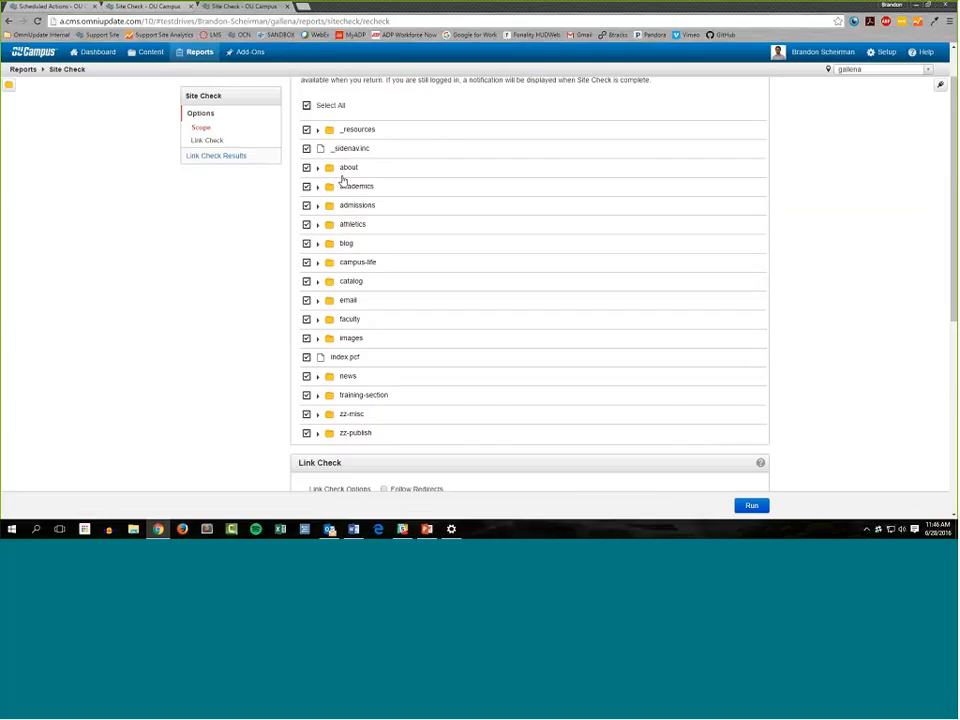
pyautogui.scroll(1, 343, 181)
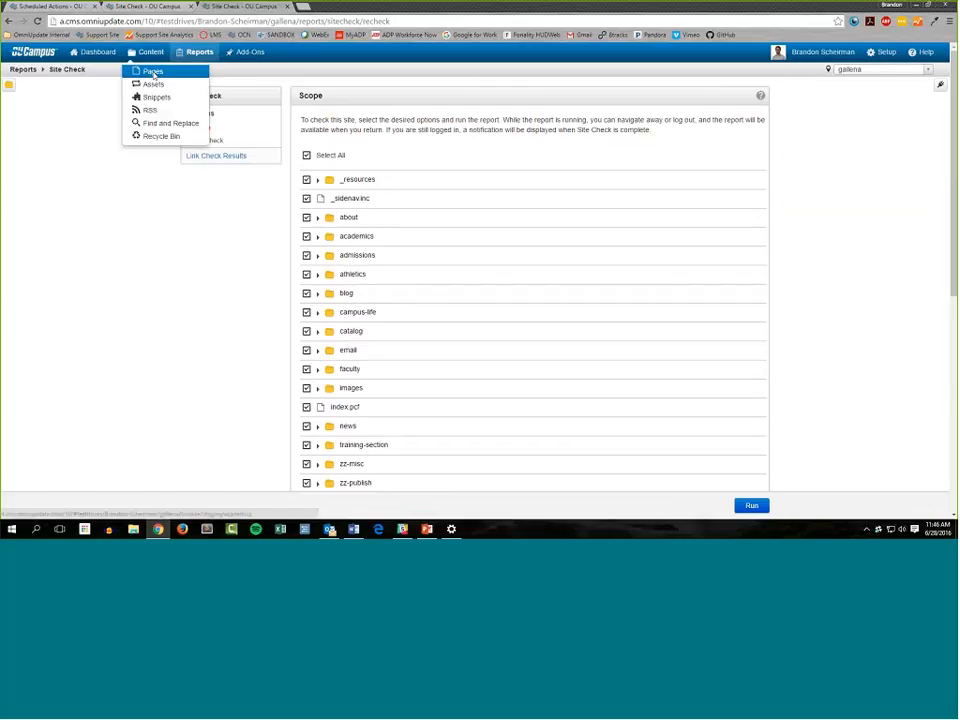
# Visit the academics folder's page list and view the Broken Pages report under Required Actions
pyautogui.click(152, 72)
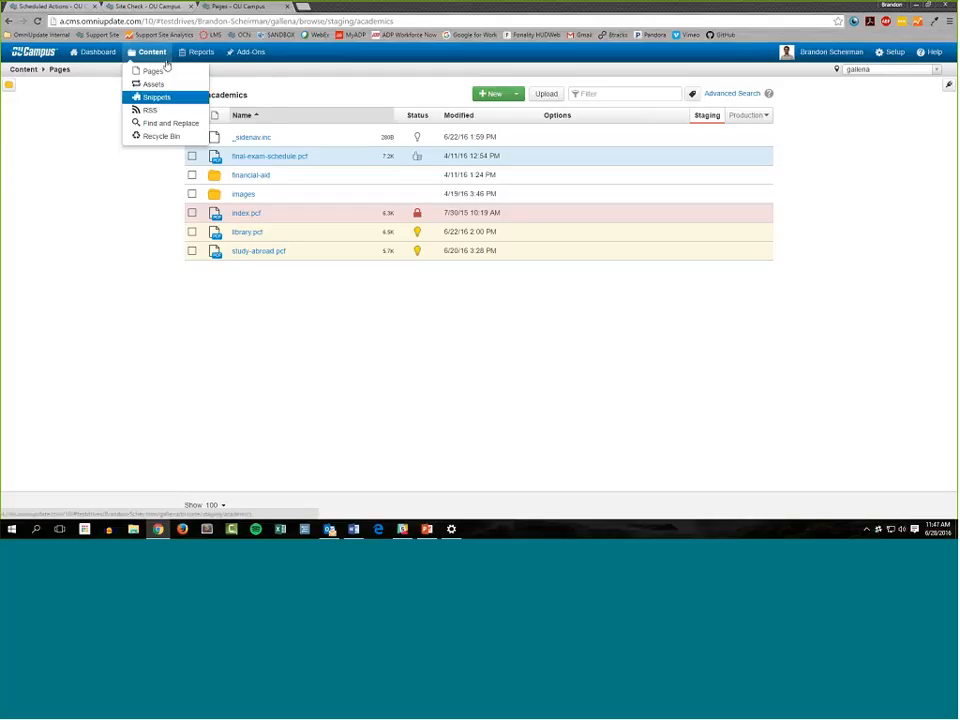
pyautogui.moveTo(195, 60)
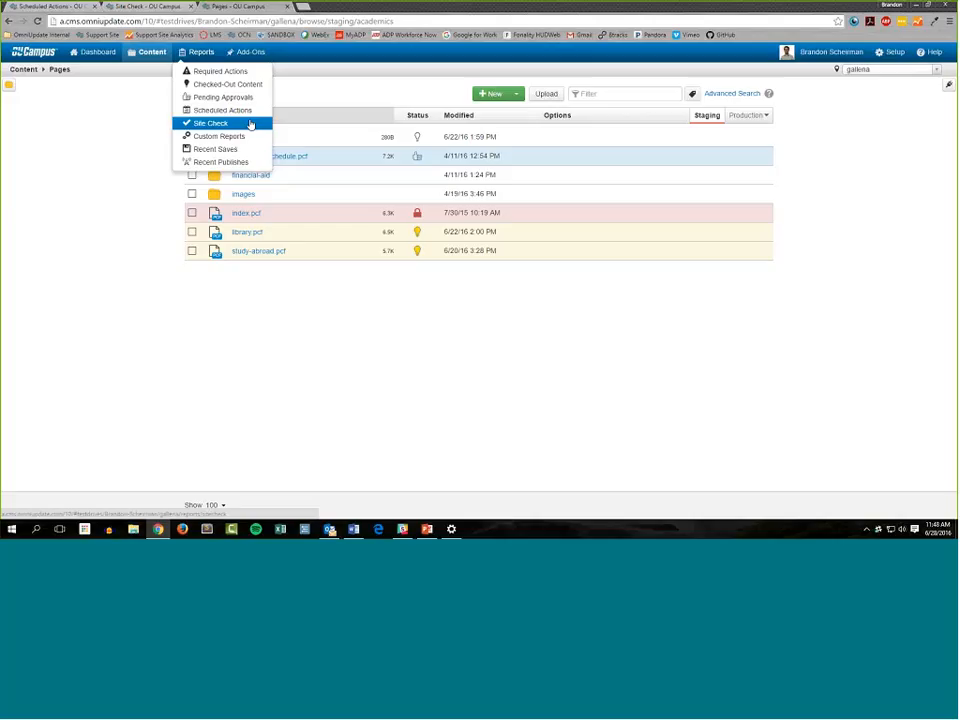
pyautogui.click(218, 71)
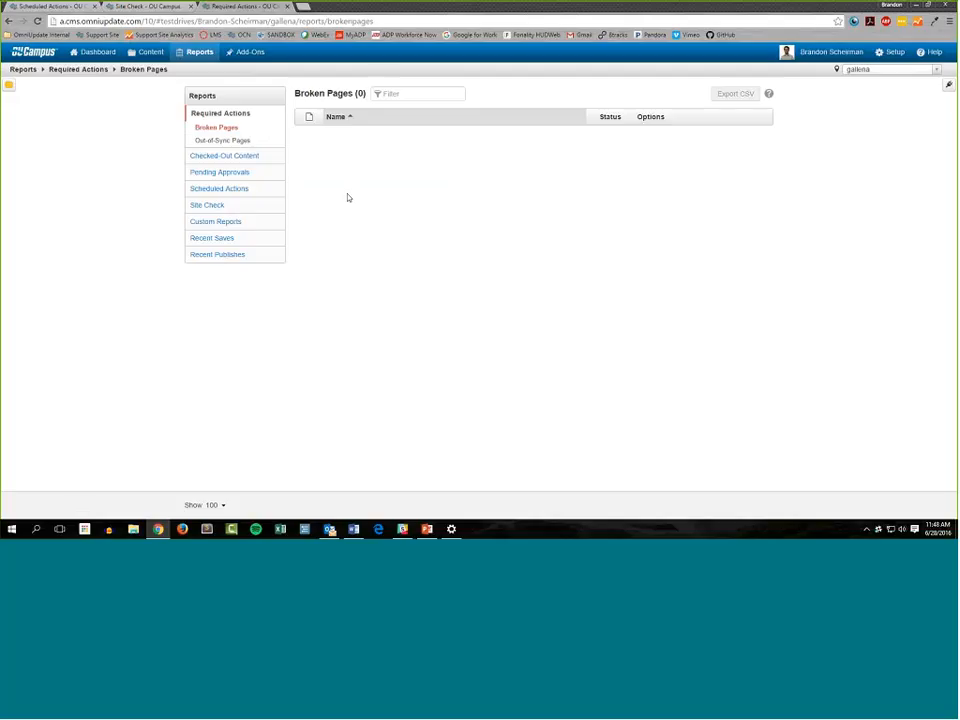
# Revisit the Site Check list of all broken links and view the available Custom Reports types
pyautogui.click(264, 206)
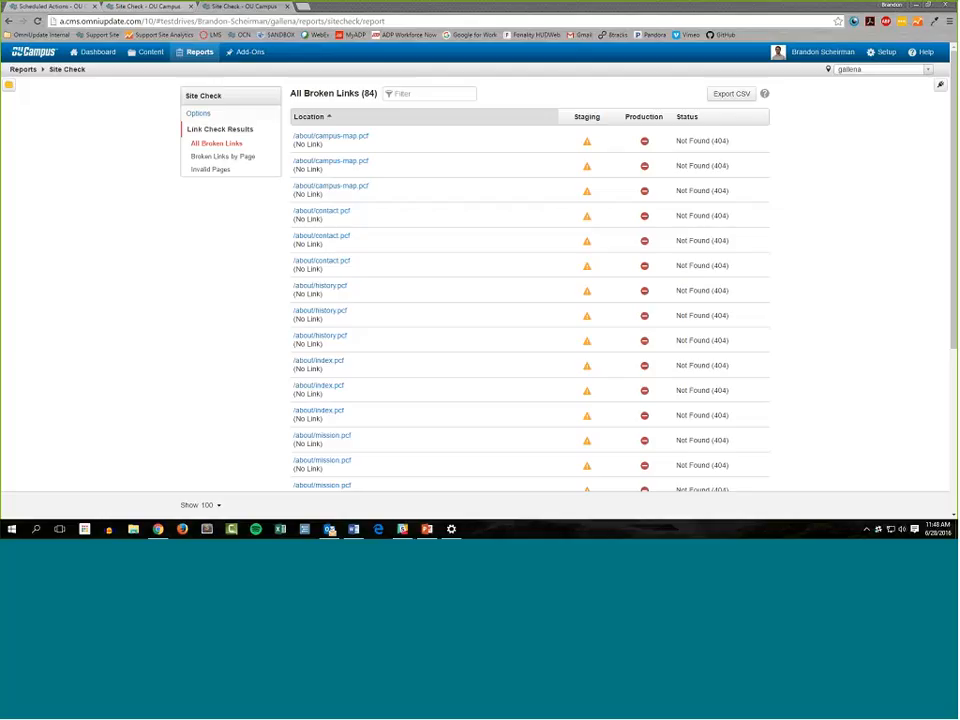
pyautogui.click(197, 51)
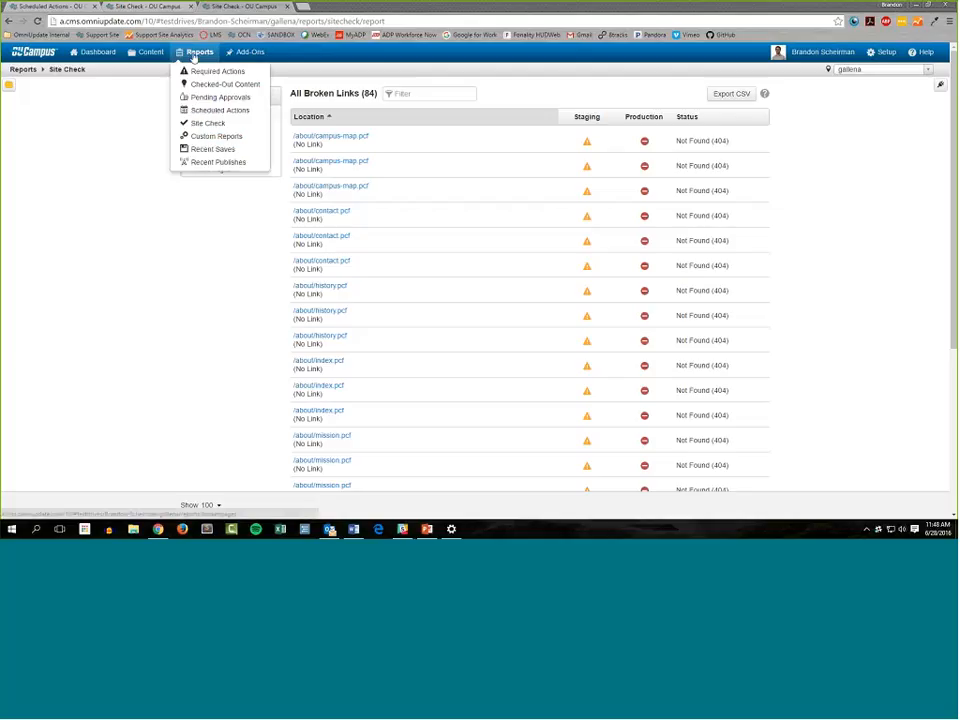
pyautogui.click(218, 139)
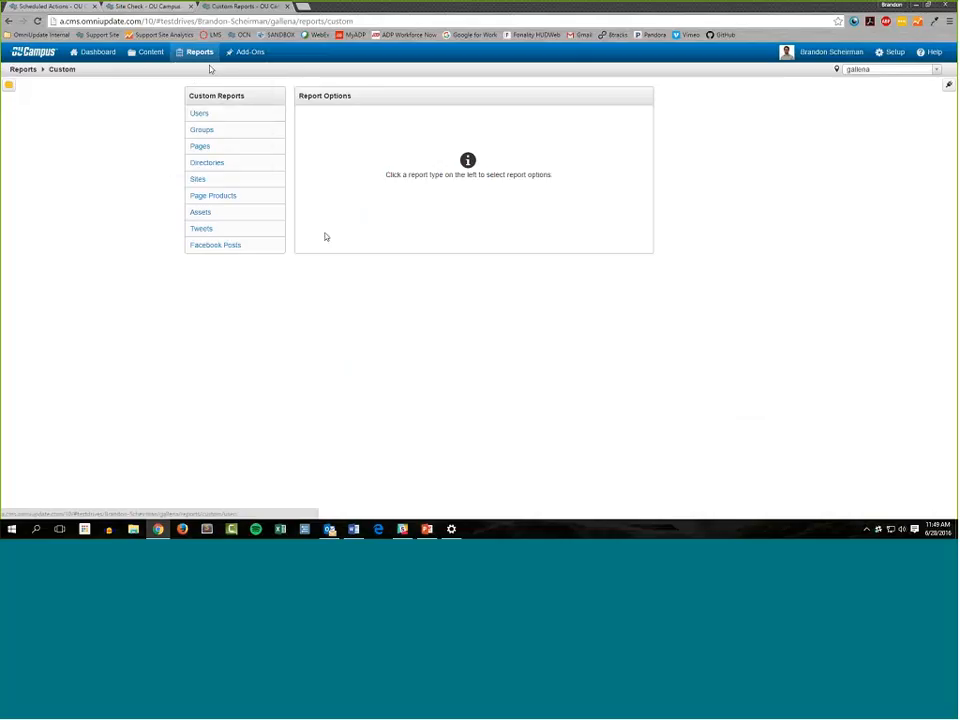
# Return to the Site Check scope options and expand the Bookmarks gadget
pyautogui.moveTo(201, 58)
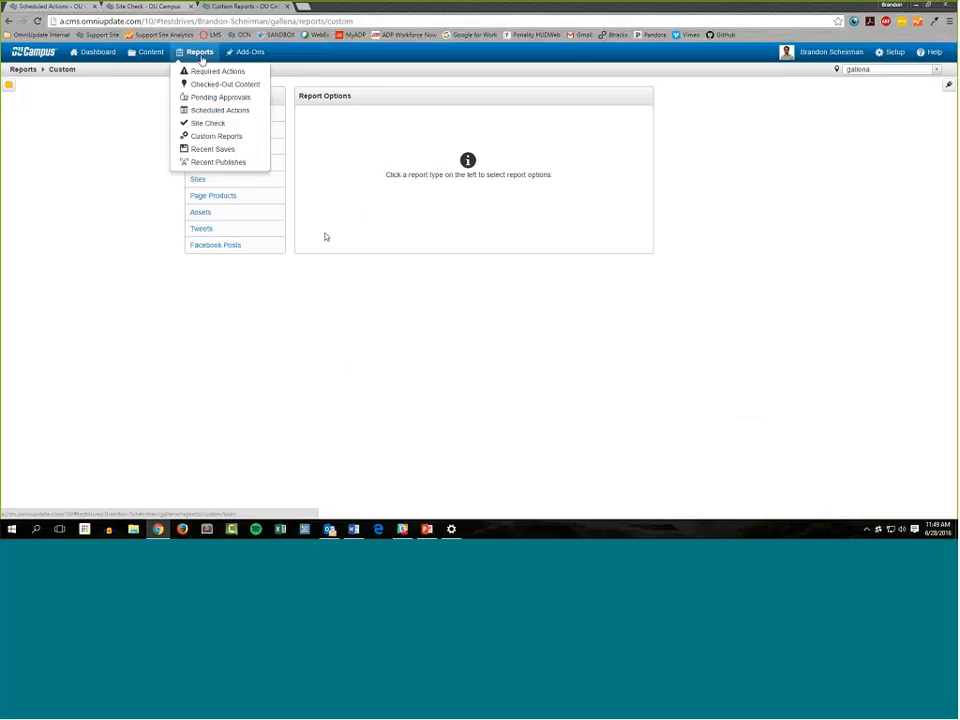
pyautogui.click(238, 124)
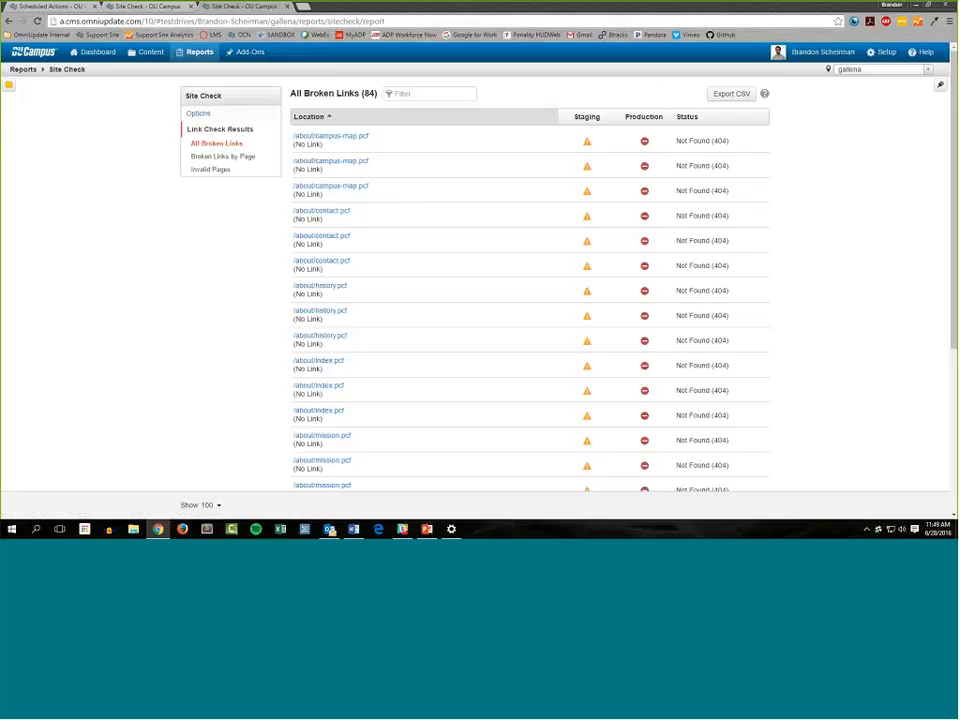
pyautogui.click(226, 116)
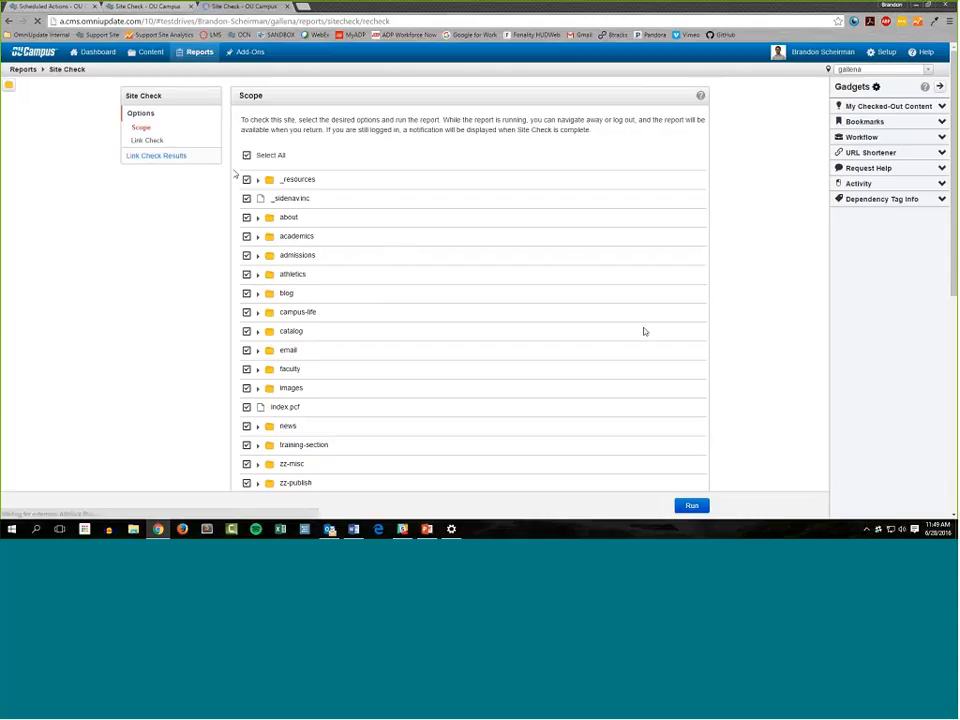
pyautogui.click(941, 122)
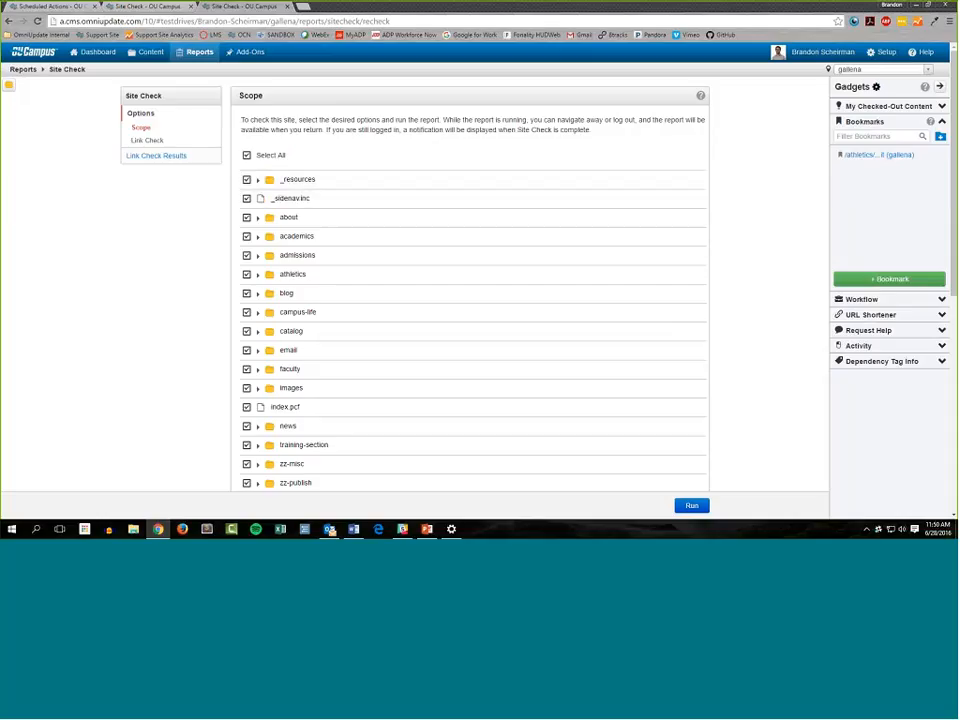
pyautogui.scroll(-2, 470, 280)
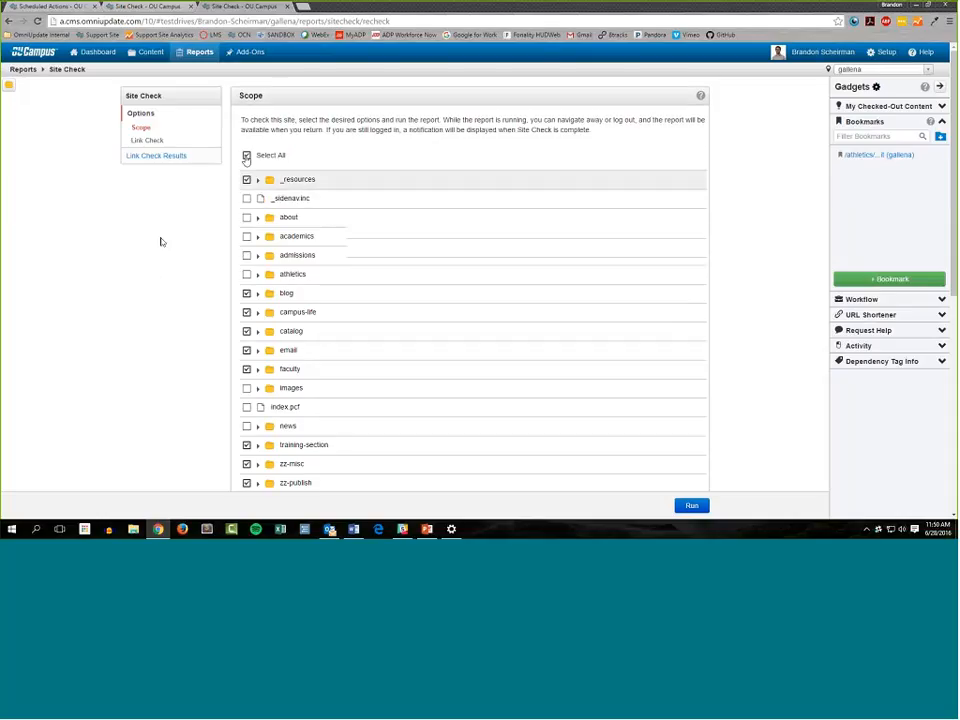
# Clear the Site Check scope and include only the about, academics, admissions and athletics folders
pyautogui.scroll(-2, 152, 264)
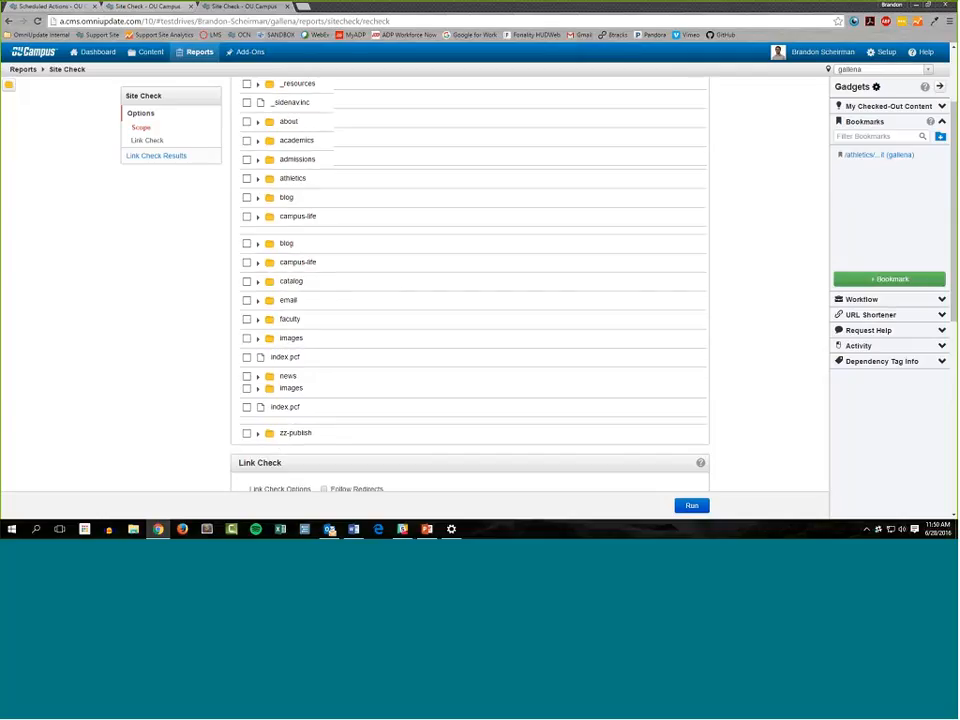
pyautogui.scroll(1, 243, 170)
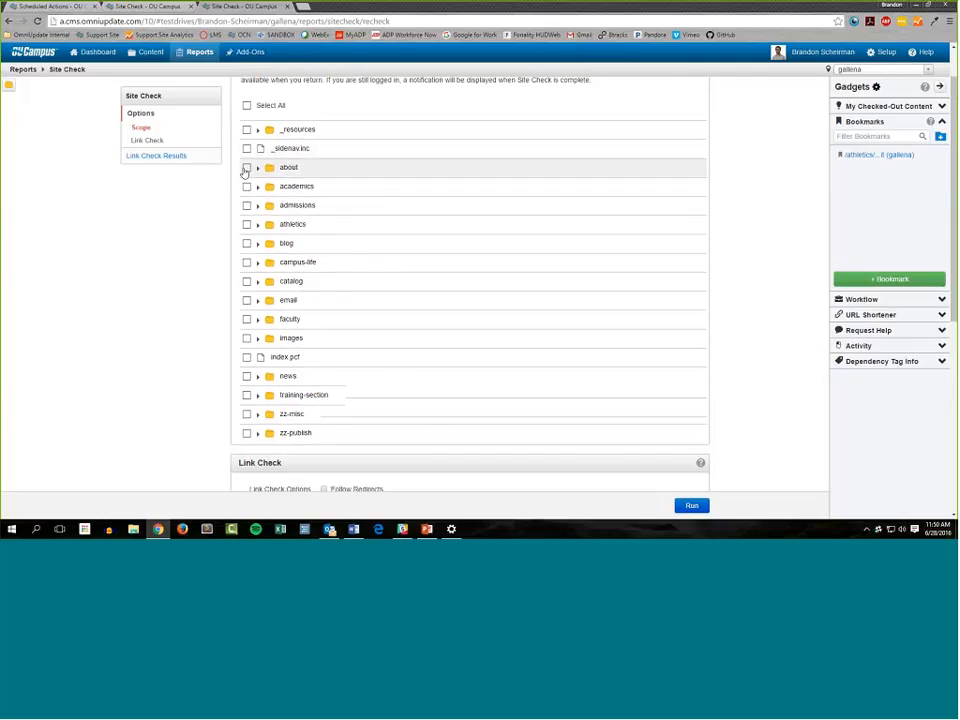
pyautogui.click(247, 168)
pyautogui.click(247, 187)
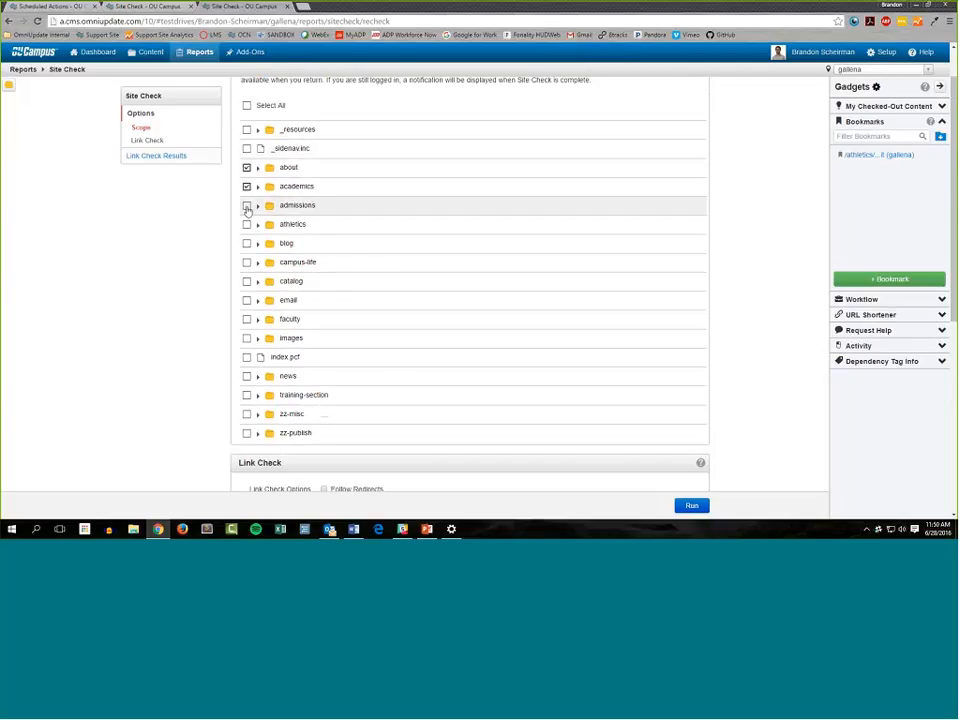
pyautogui.click(247, 206)
pyautogui.click(247, 225)
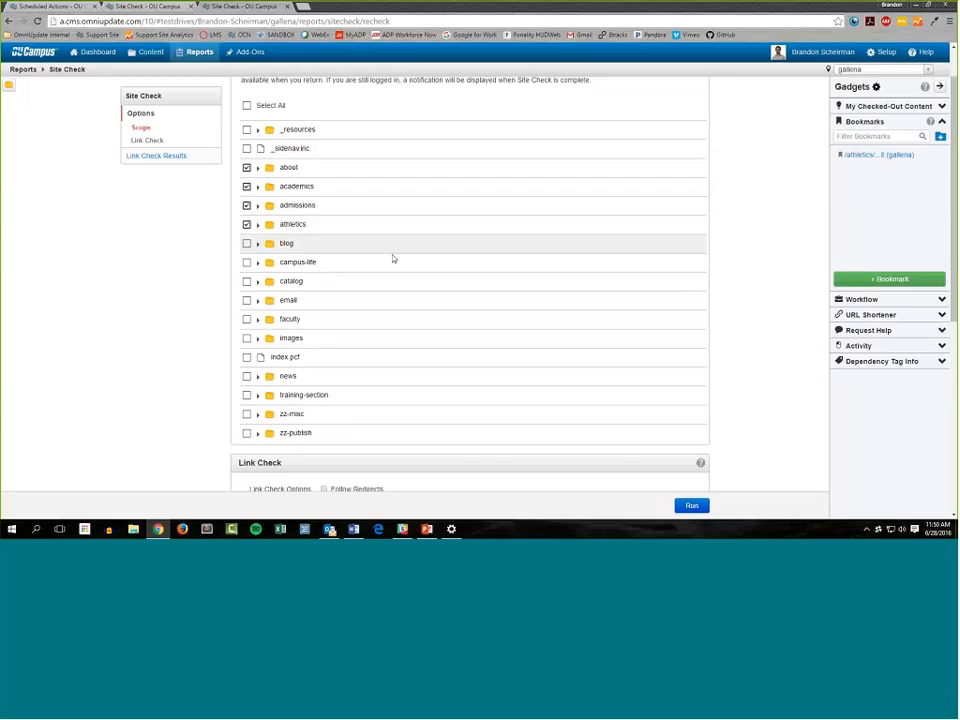
# Bookmark the Site Check page with the name "Site Check - about, academics, admissions, athletics"
pyautogui.click(882, 280)
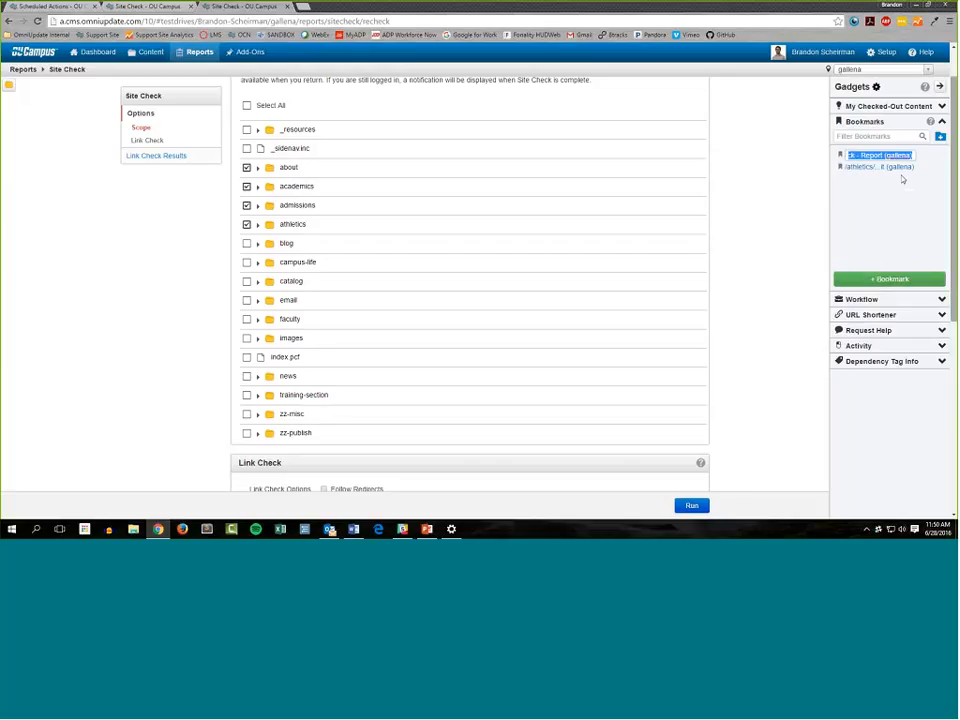
pyautogui.write('s')
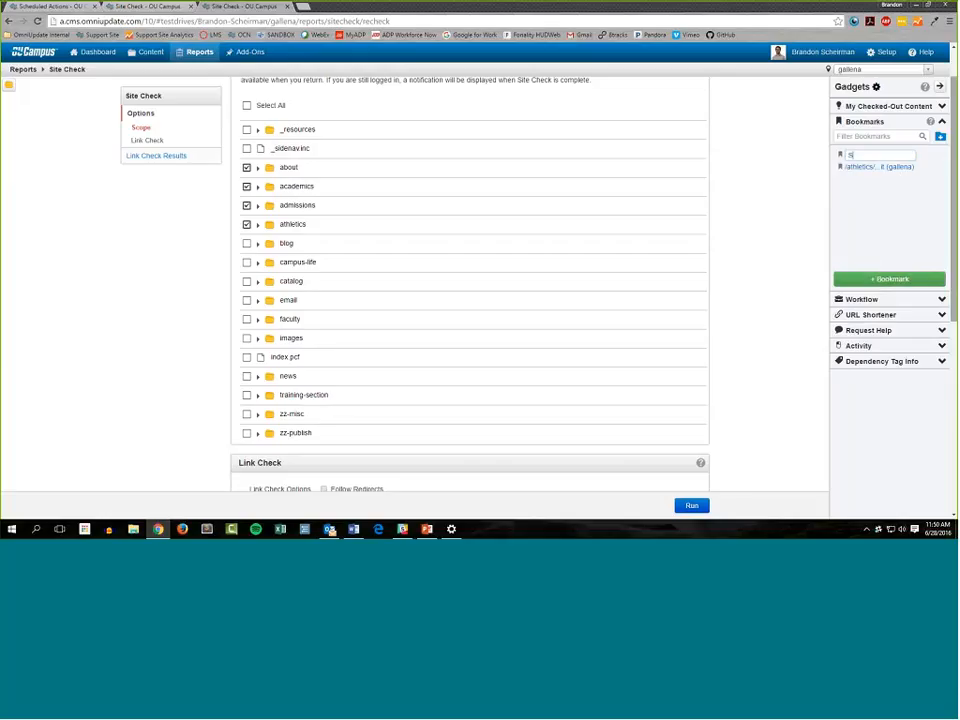
pyautogui.write('ite Check - about, ')
pyautogui.write('academ')
pyautogui.write('ics, admissions, ath')
pyautogui.write('letics')
pyautogui.press('Return')
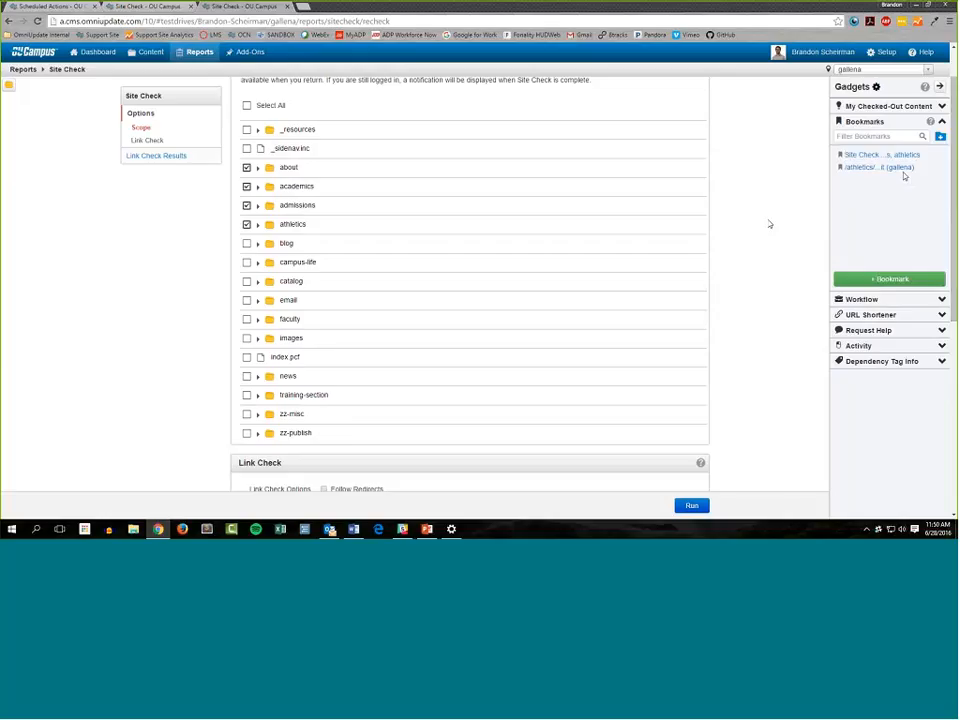
# Go to the Dashboard, reopen Site Check from the new bookmark and examine which folders are selected in the scope
pyautogui.moveTo(926, 160)
pyautogui.click(83, 56)
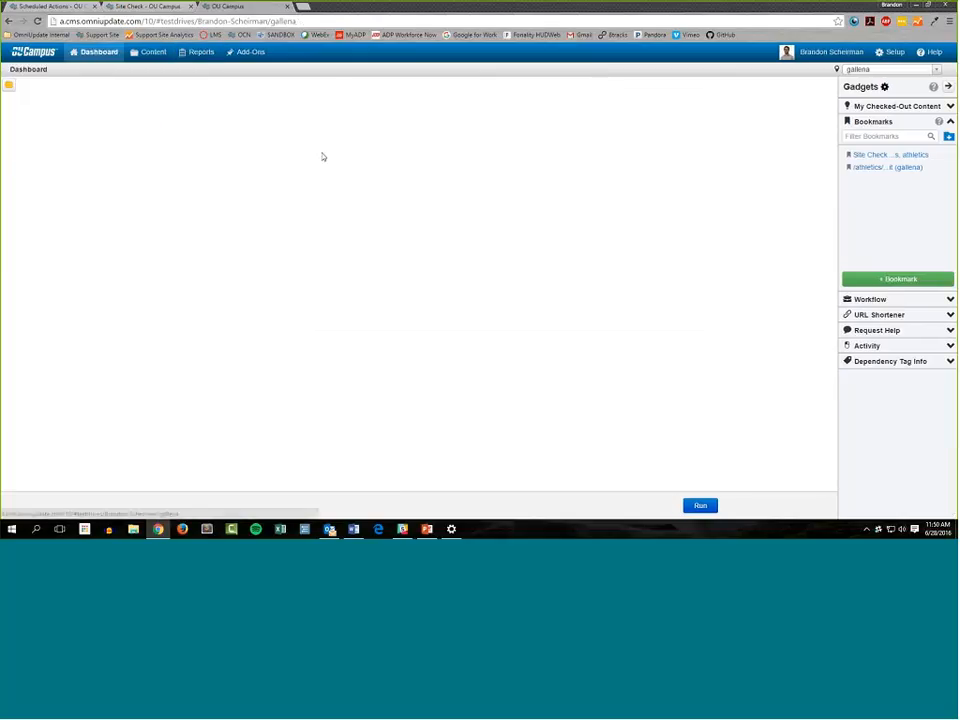
pyautogui.click(875, 156)
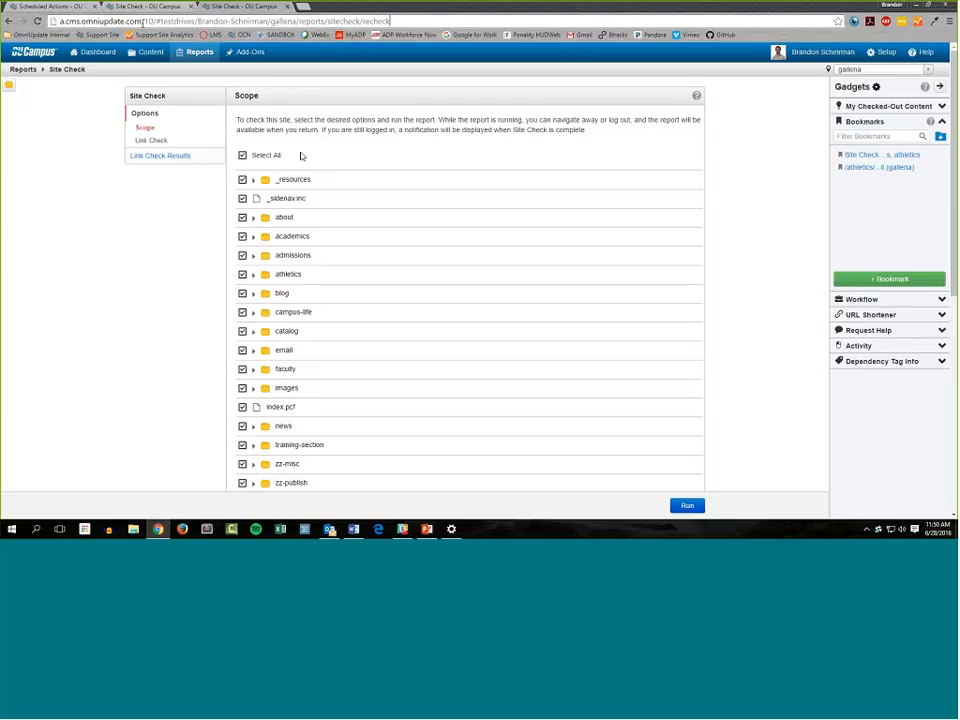
pyautogui.hotkey('ctrl', 'l')
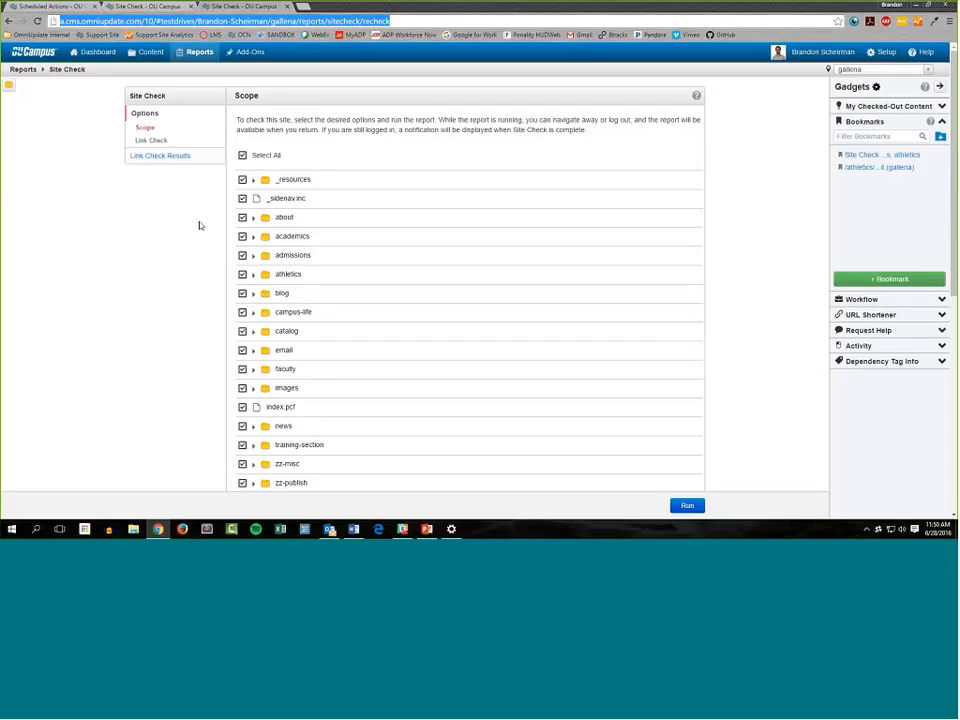
pyautogui.scroll(-1, 199, 224)
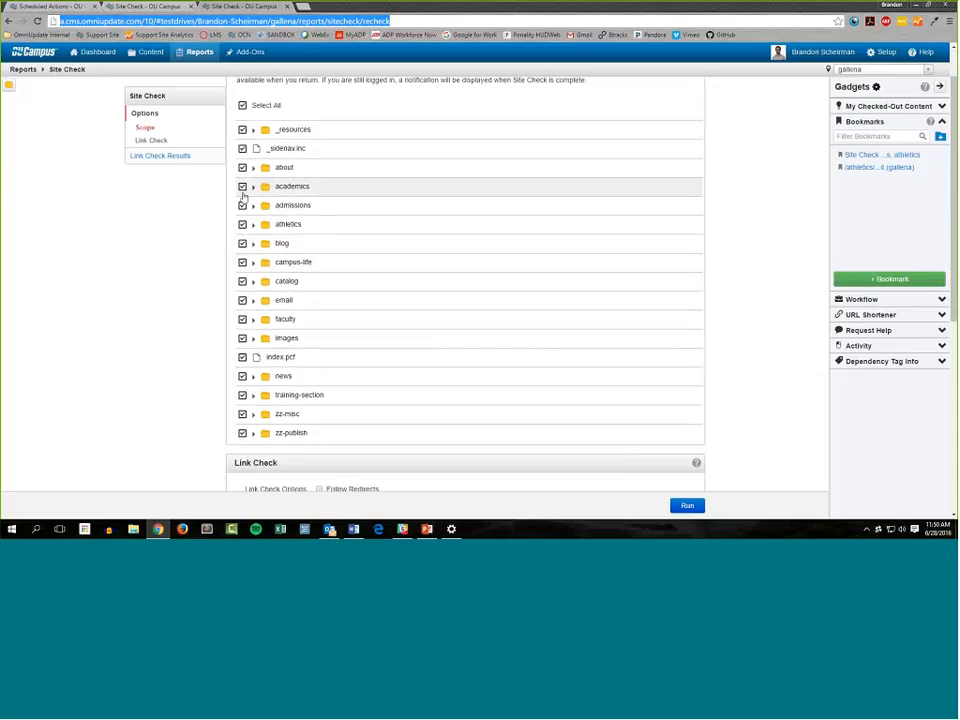
pyautogui.scroll(1, 243, 196)
# Reopen Site Check, limit the scope to about, academics, admissions and athletics, and collapse the Bookmarks gadget
pyautogui.click(197, 51)
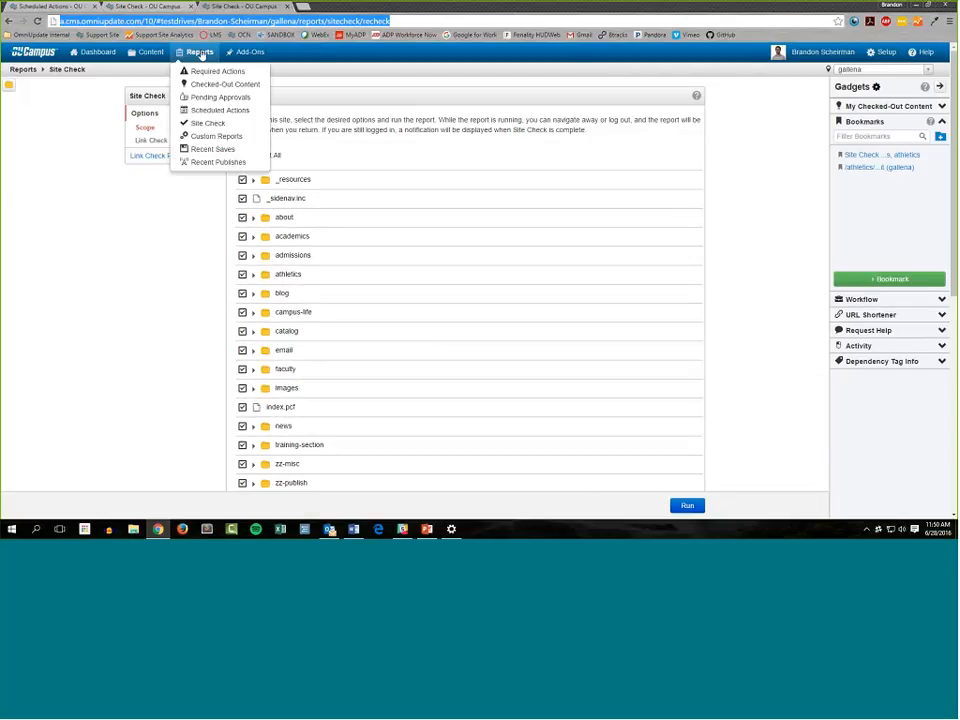
pyautogui.click(209, 124)
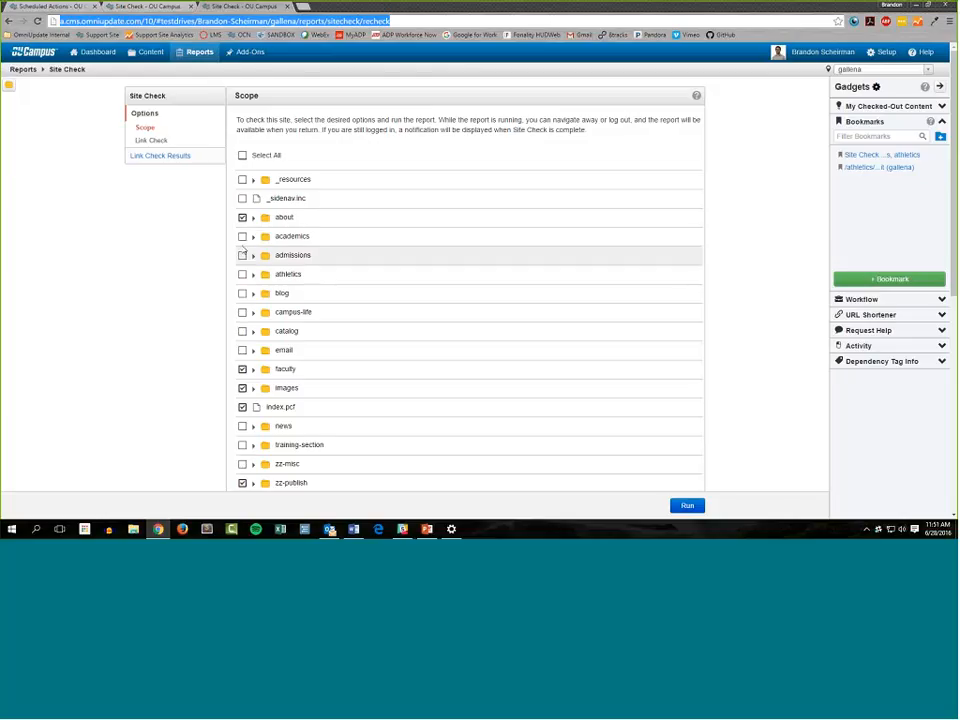
pyautogui.click(242, 237)
pyautogui.click(242, 255)
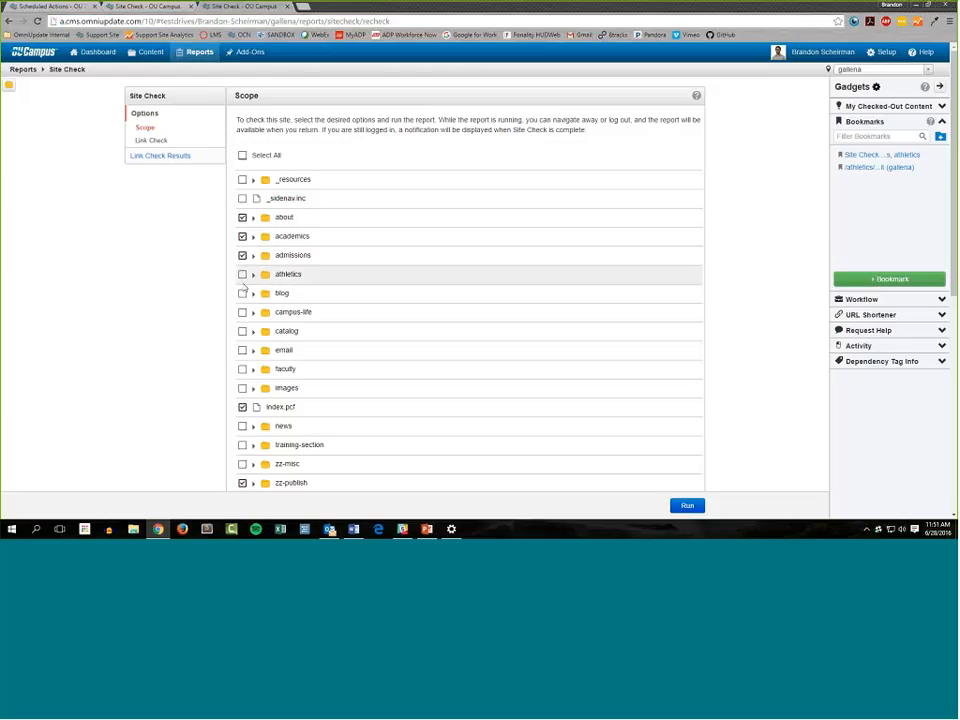
pyautogui.click(242, 275)
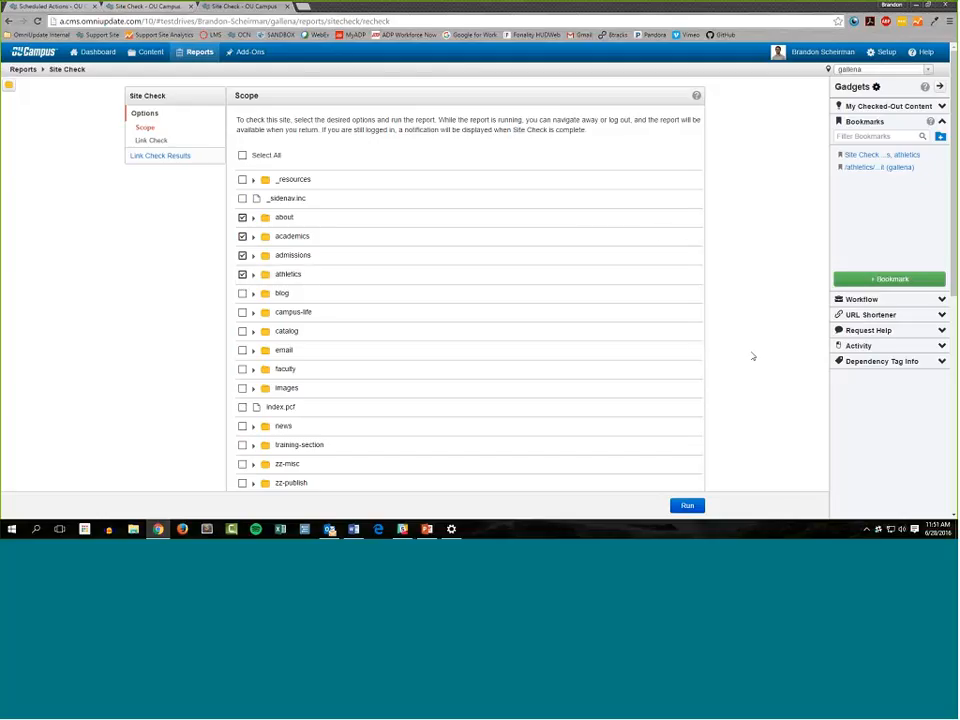
pyautogui.scroll(-3, 700, 360)
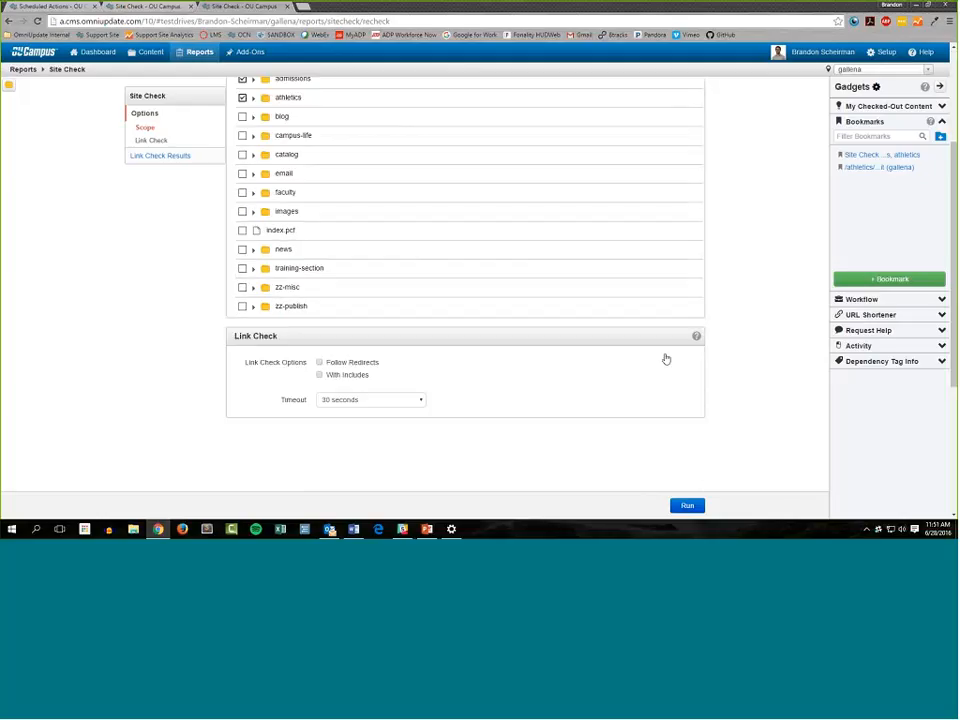
pyautogui.scroll(3, 690, 415)
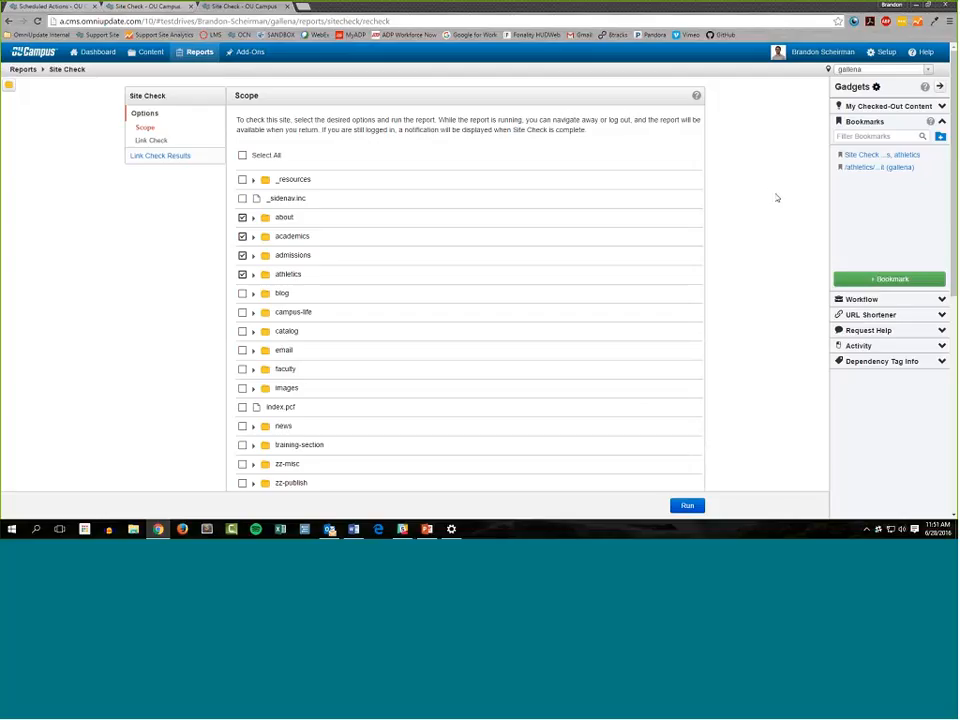
pyautogui.click(942, 122)
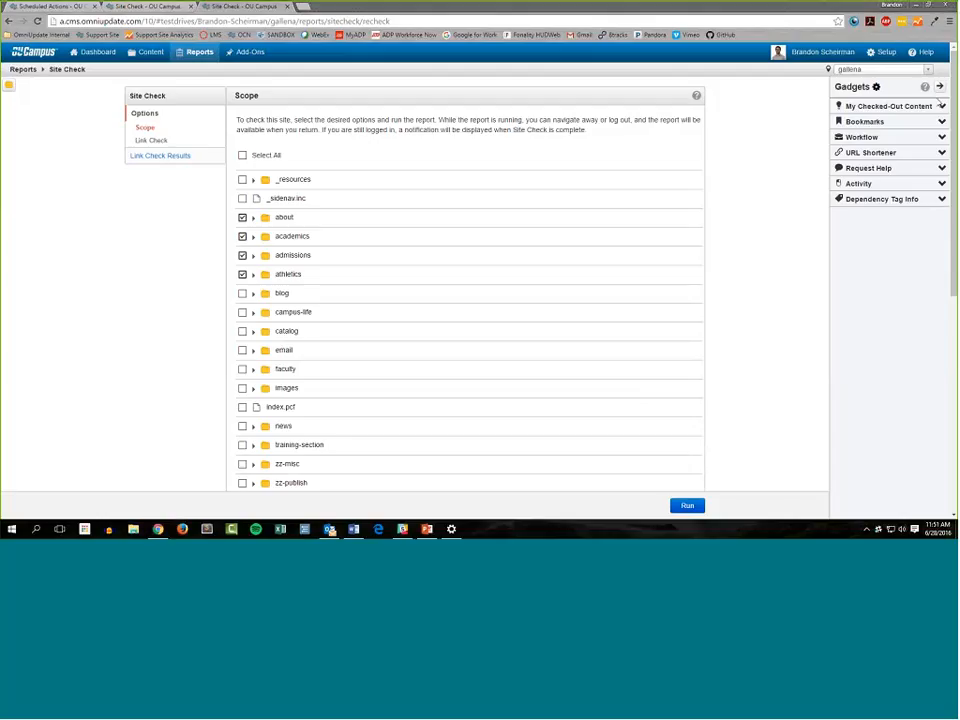
# Open the add-ons Marketplace and look through its modules and gadgets down to the Recently Added section
pyautogui.click(245, 51)
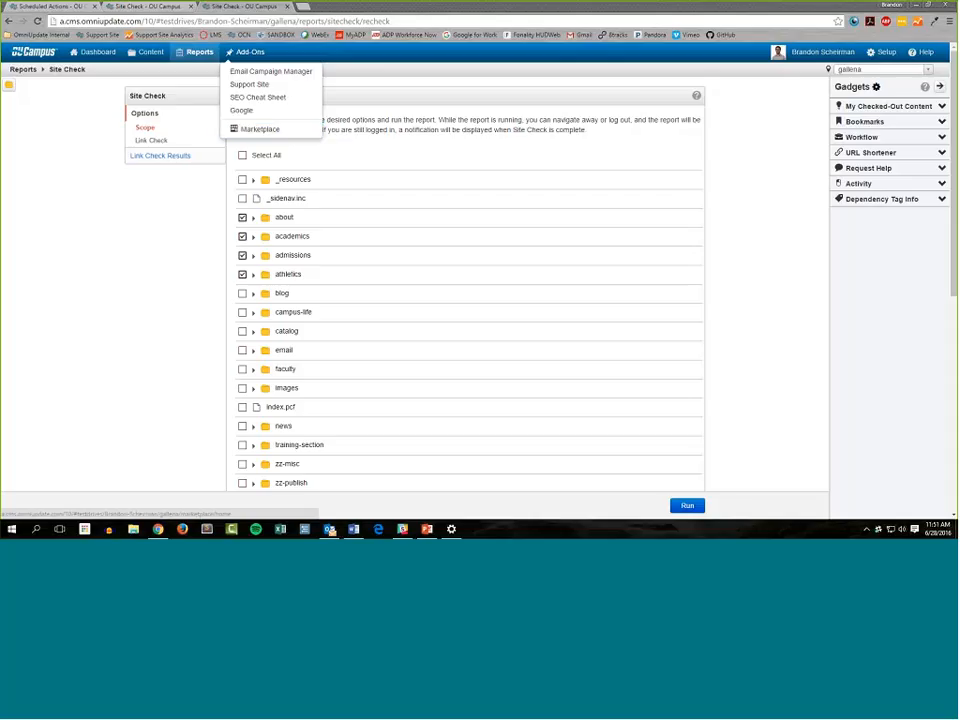
pyautogui.click(258, 129)
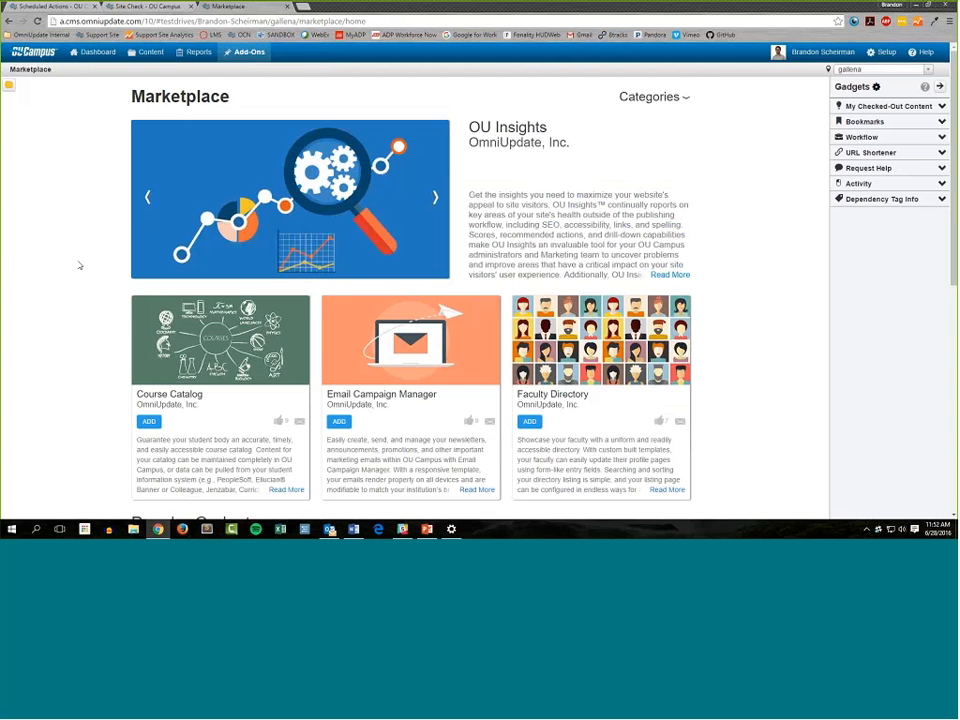
pyautogui.scroll(-3, 648, 333)
pyautogui.scroll(3, 648, 333)
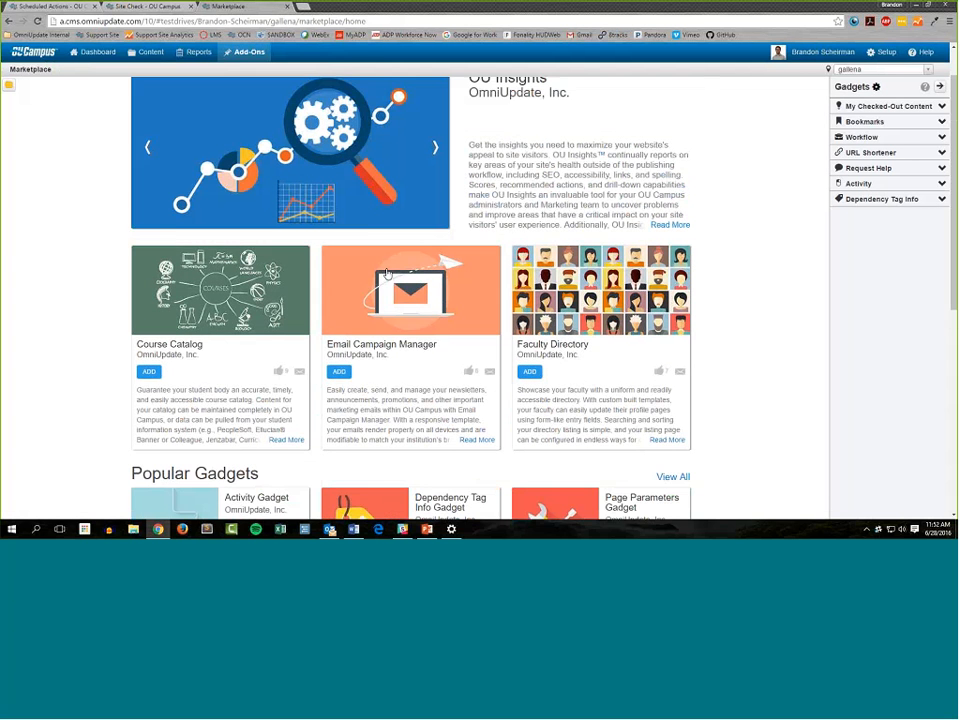
pyautogui.scroll(-1, 71, 300)
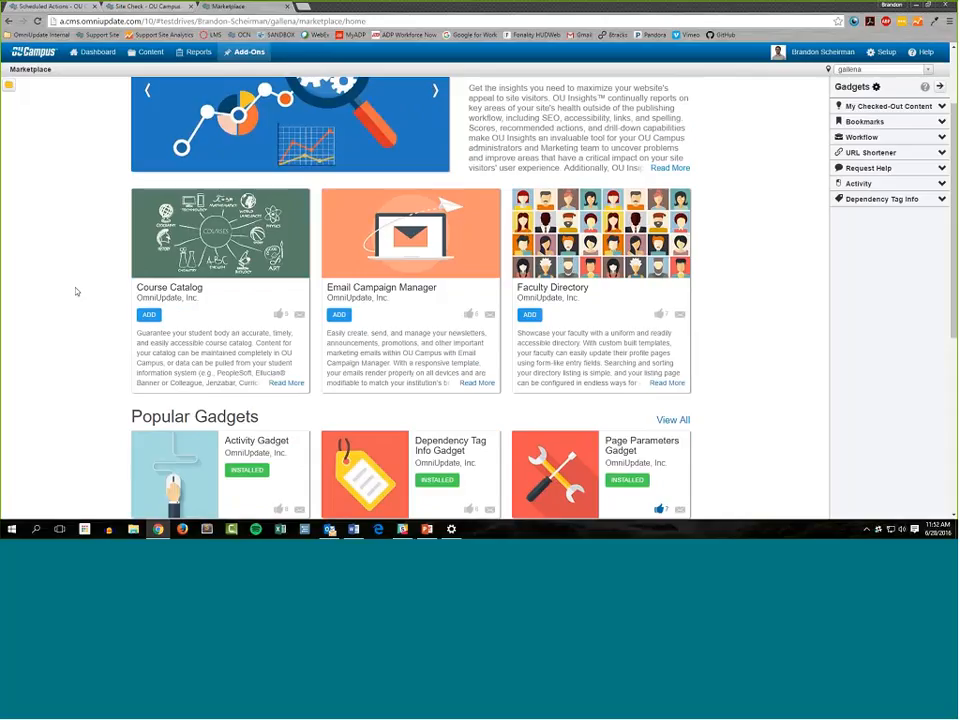
pyautogui.scroll(-3, 60, 260)
pyautogui.scroll(-1, 60, 260)
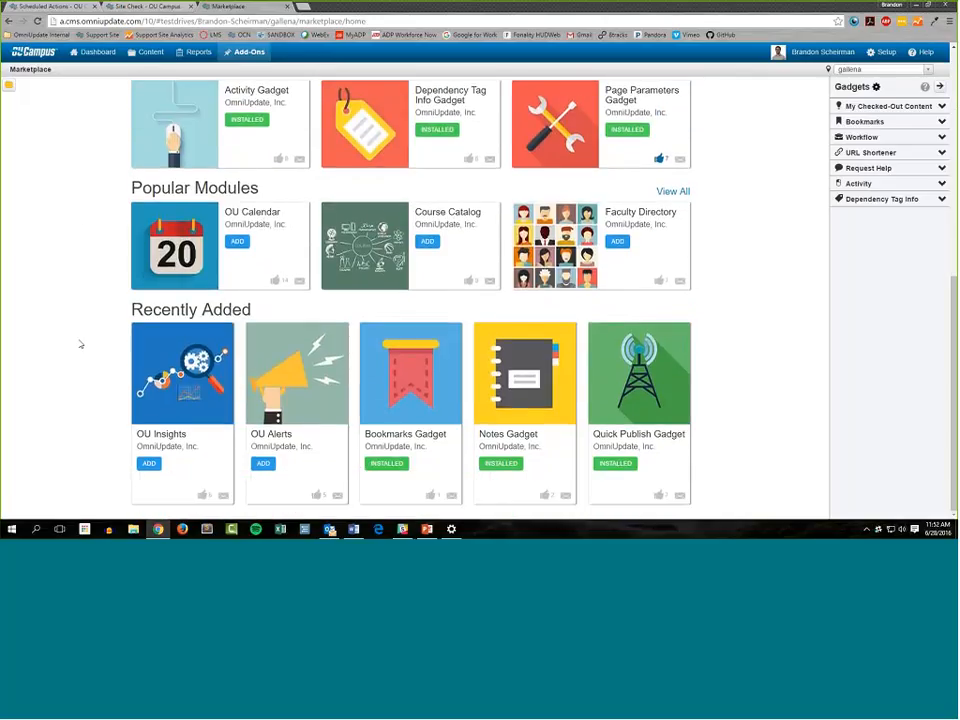
pyautogui.tripleClick(265, 313)
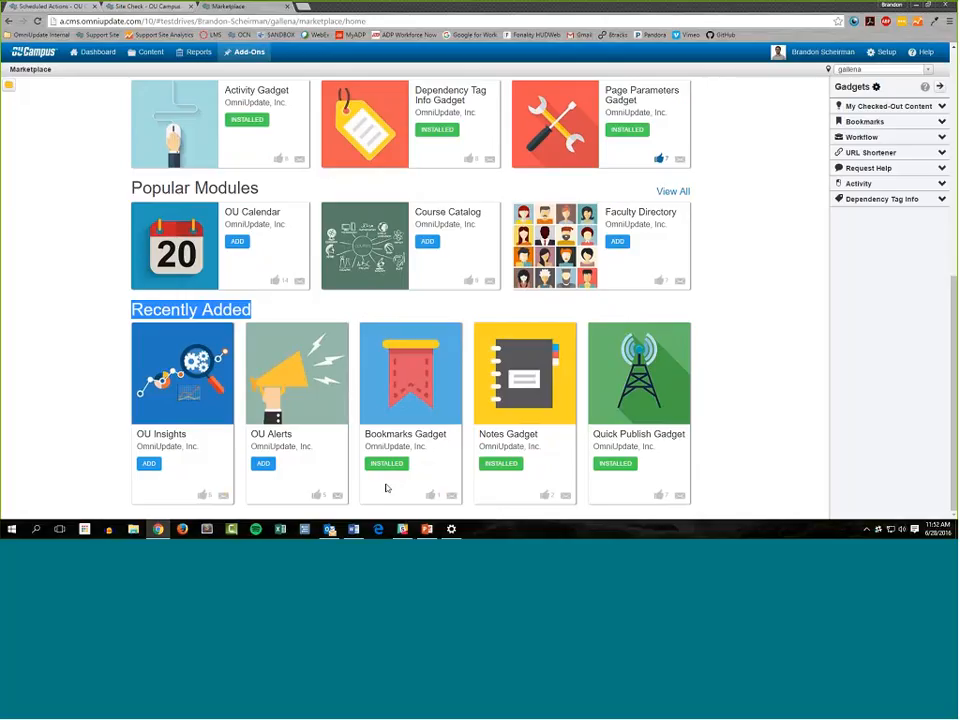
# View the account's list of gadgets in the setup area
pyautogui.click(884, 52)
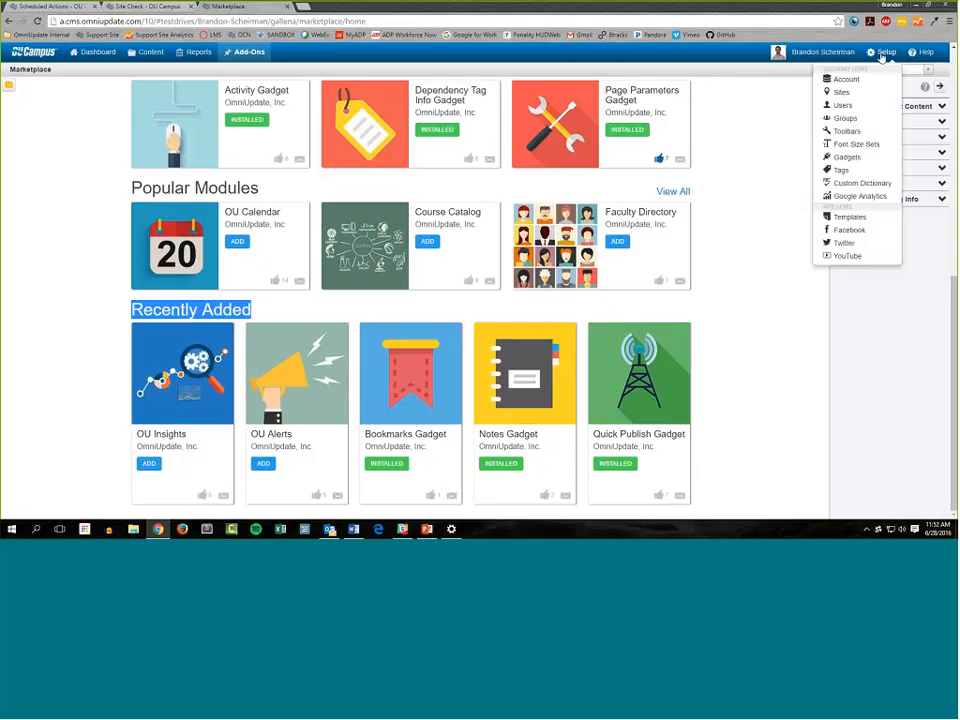
pyautogui.click(860, 159)
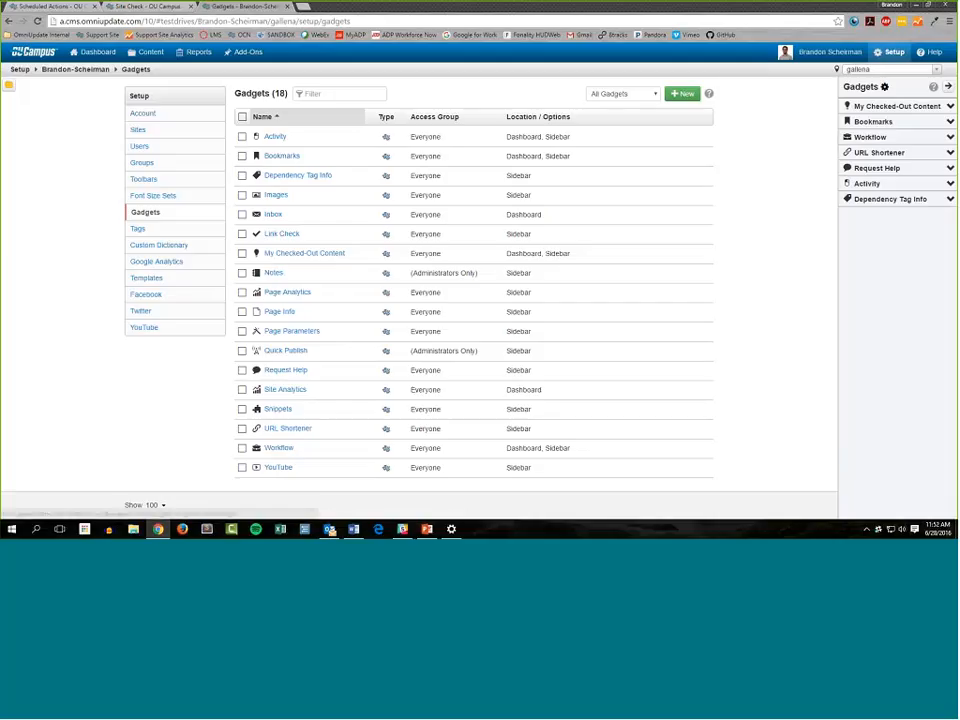
# Run a custom Users report that includes First Name, Last Name, Email, User Level and Group Membership
pyautogui.moveTo(198, 52)
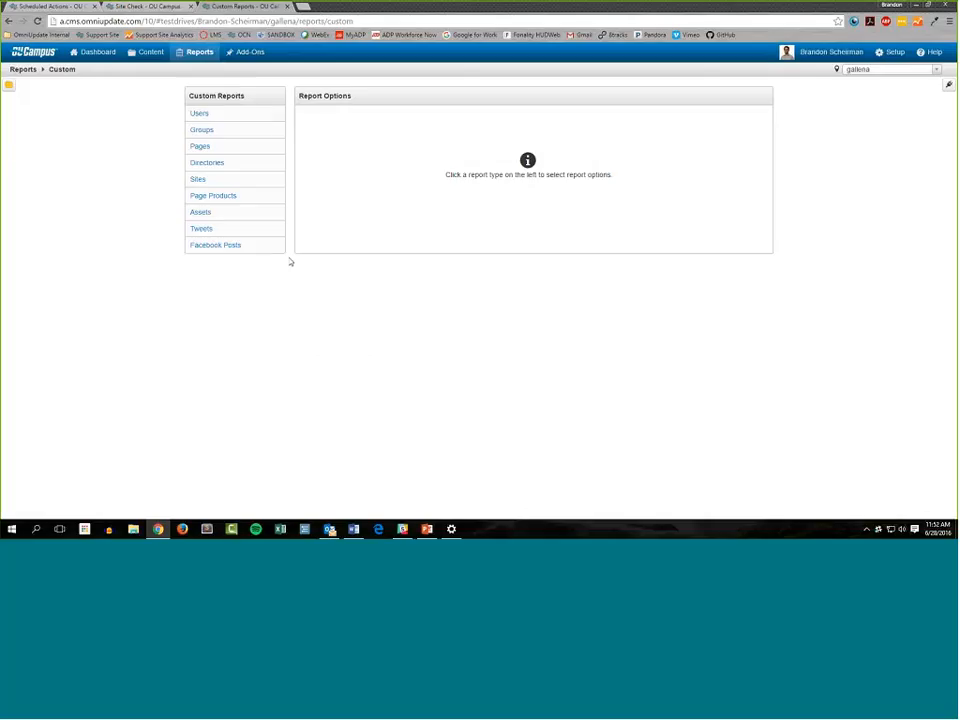
pyautogui.click(214, 120)
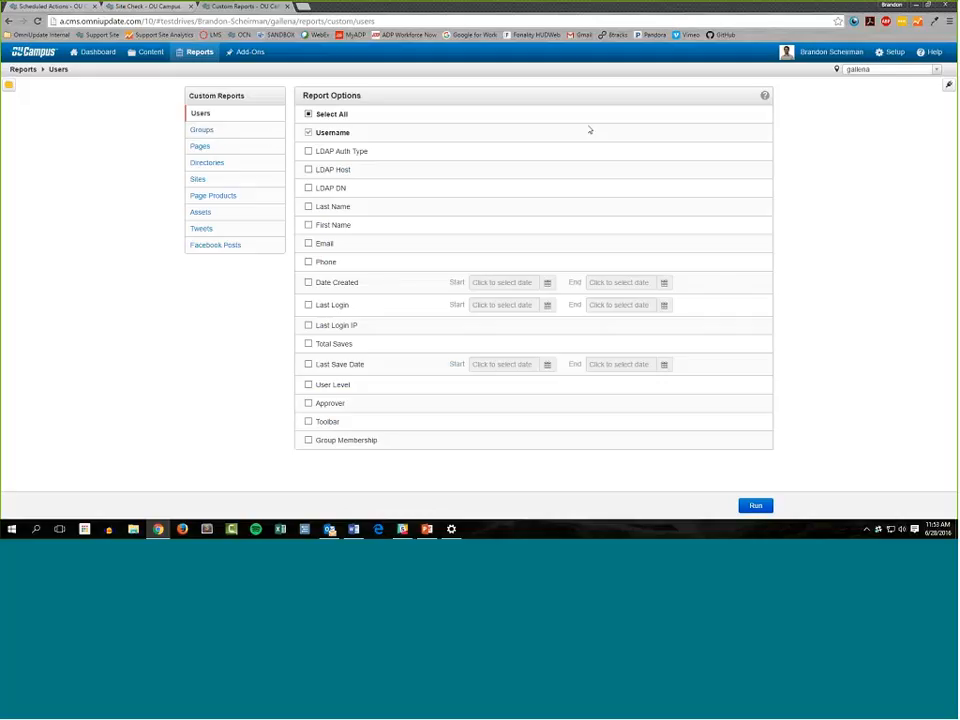
pyautogui.click(348, 229)
pyautogui.click(345, 208)
pyautogui.click(325, 244)
pyautogui.click(345, 385)
pyautogui.click(346, 440)
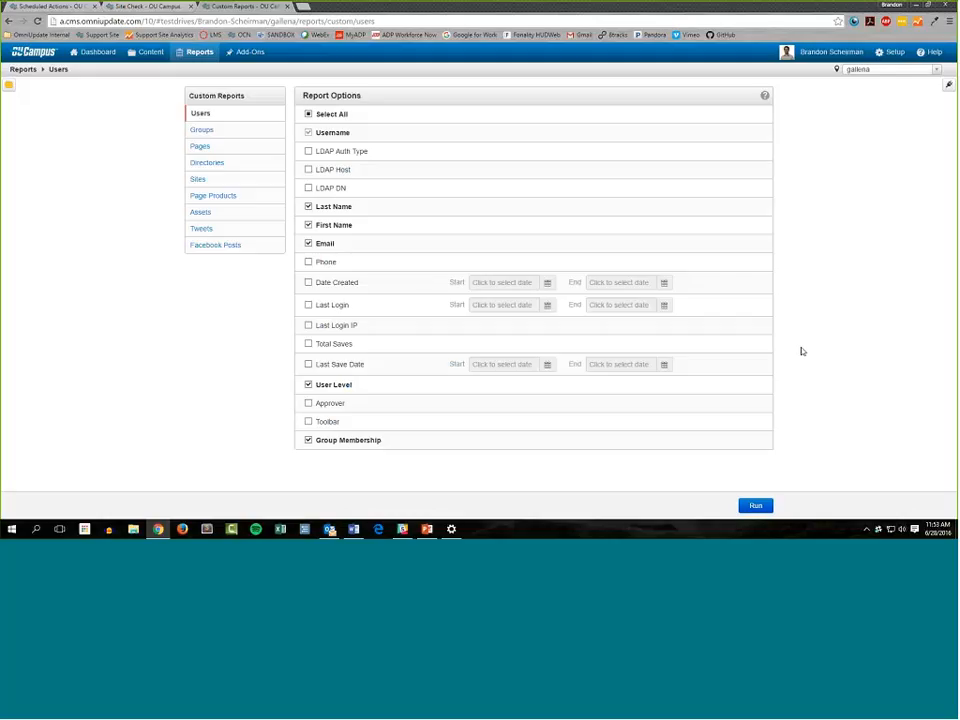
pyautogui.click(755, 505)
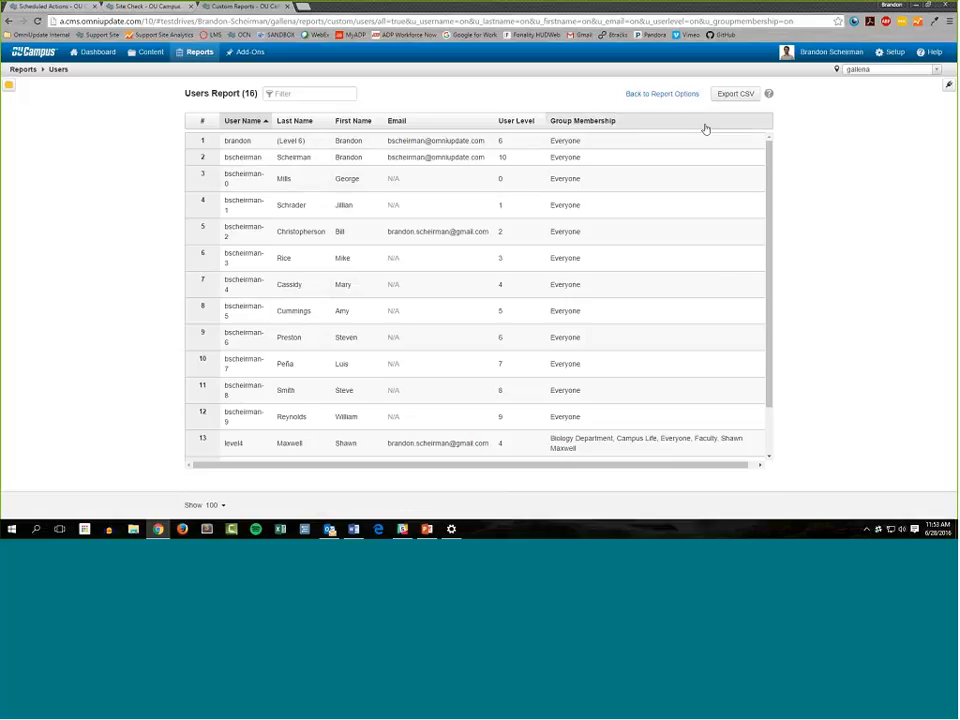
# Look through the Users report and sort it by User Level
pyautogui.scroll(-2, 623, 450)
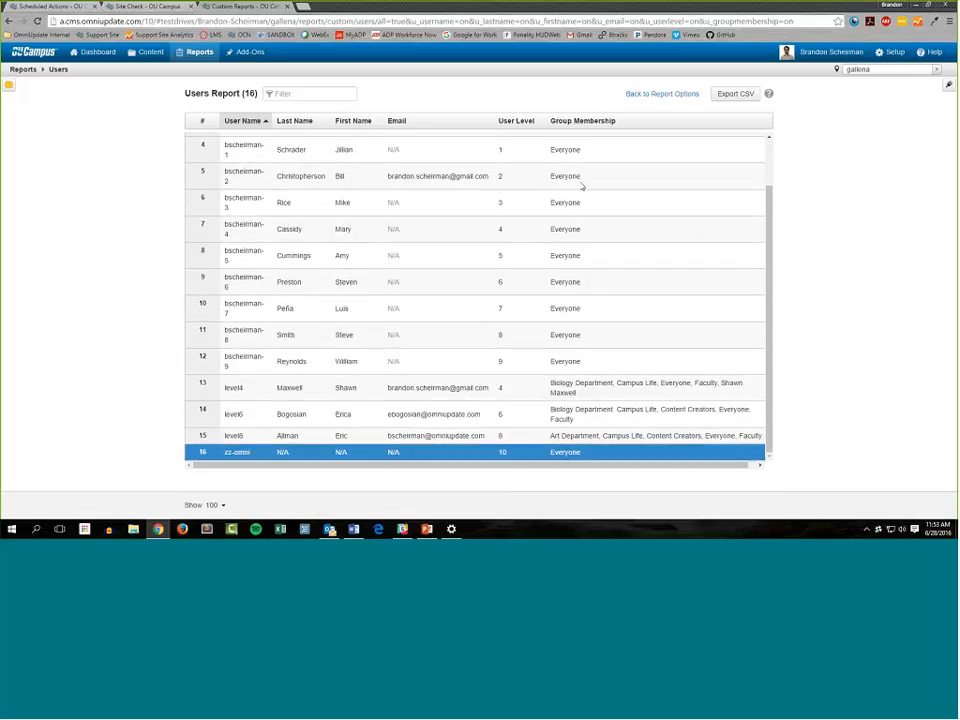
pyautogui.click(582, 122)
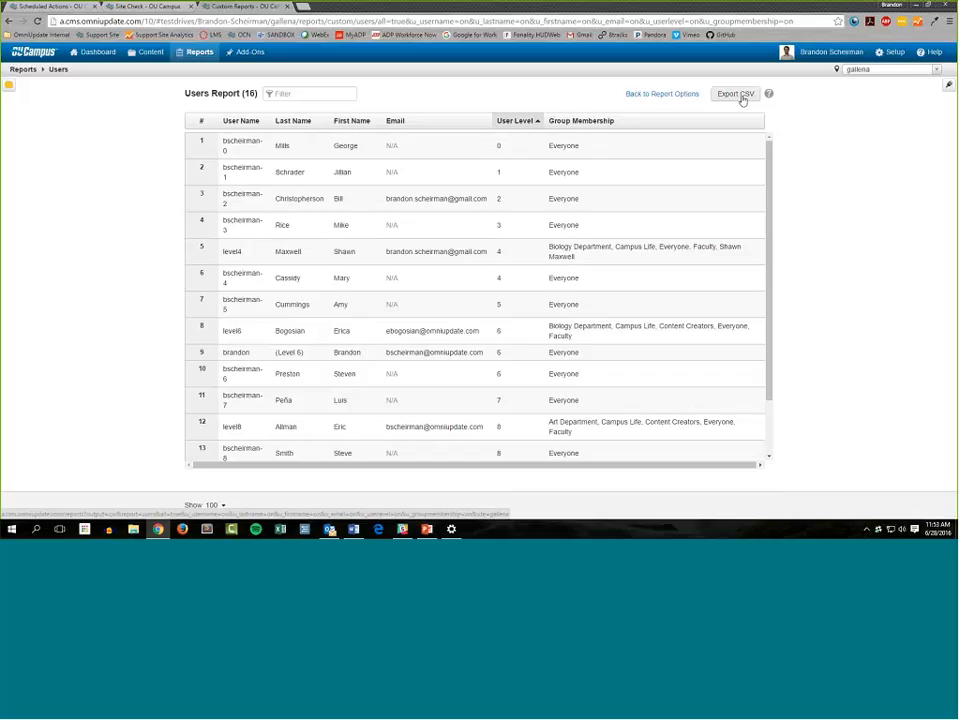
# Replace Group Membership with Approver in the Users report options, rerun the report and return to its options
pyautogui.click(660, 94)
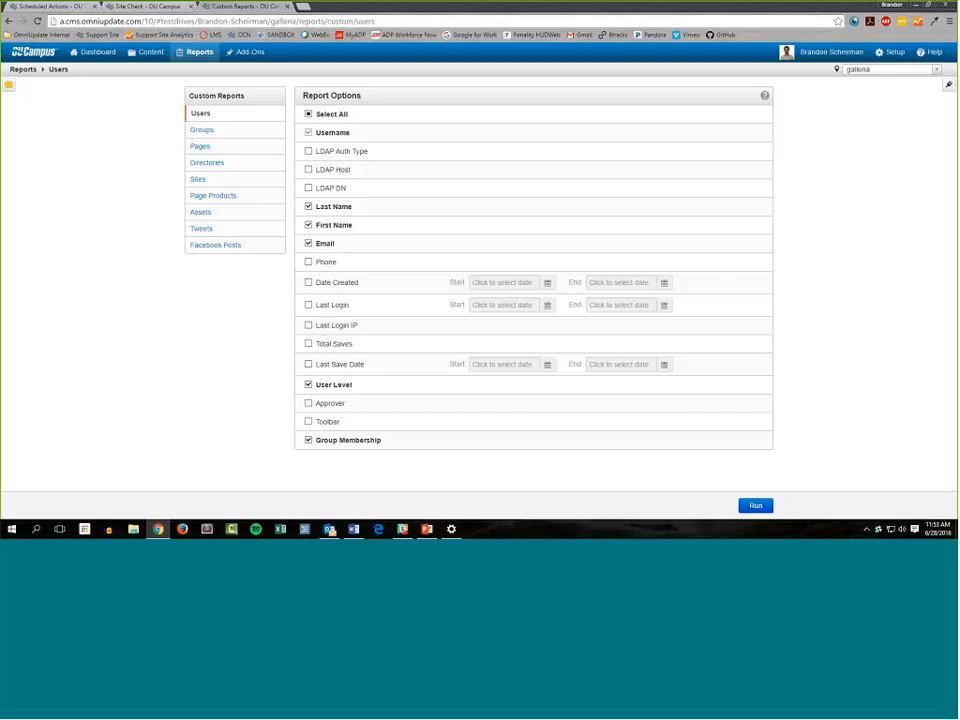
pyautogui.click(309, 440)
pyautogui.click(755, 505)
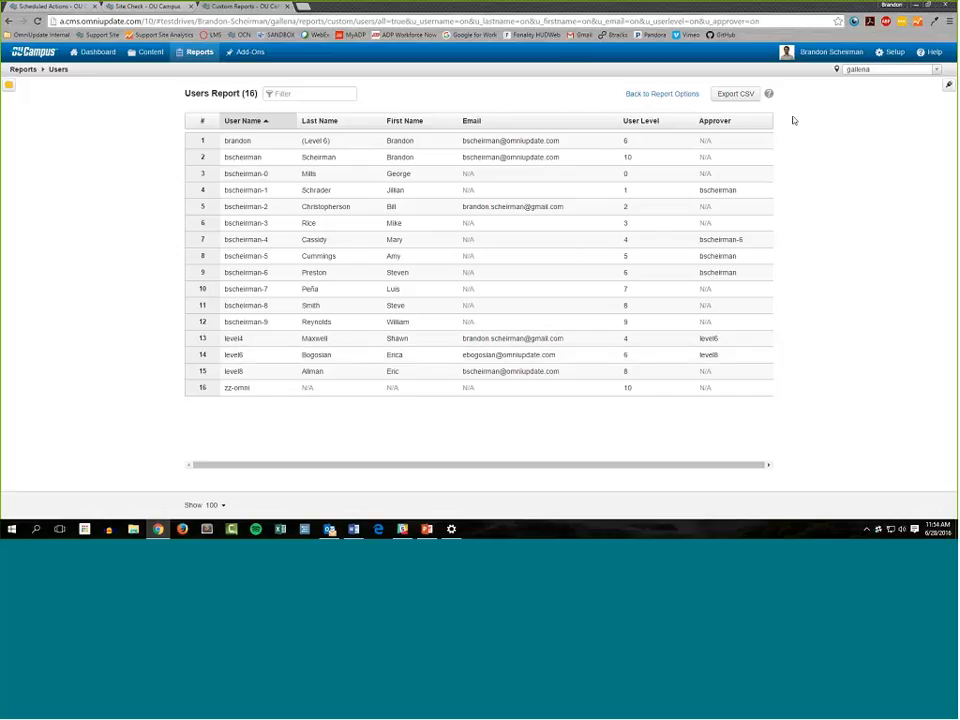
pyautogui.click(662, 93)
pyautogui.moveTo(199, 55)
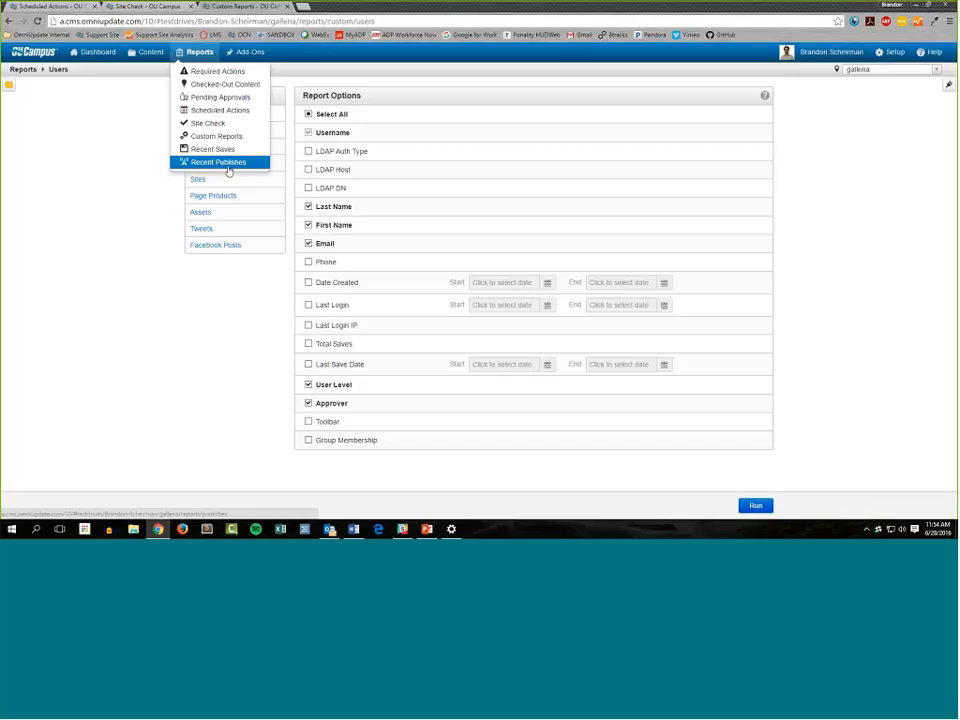
# Show the gadgets and delete both the athletics page bookmark and the Site Check bookmark from the Bookmarks gadget
pyautogui.click(228, 169)
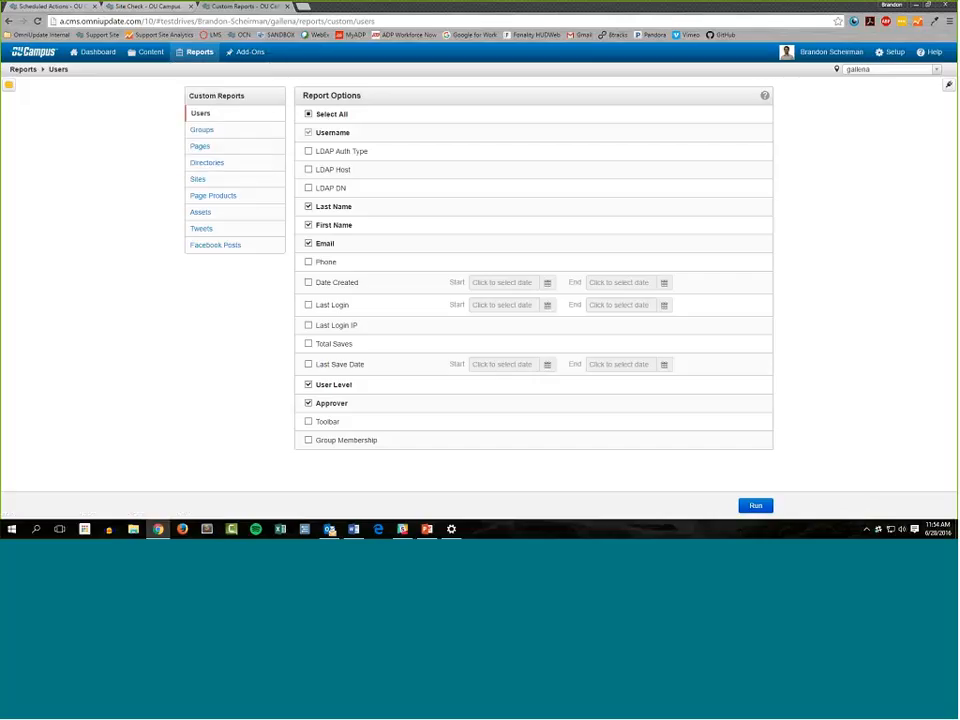
pyautogui.click(947, 88)
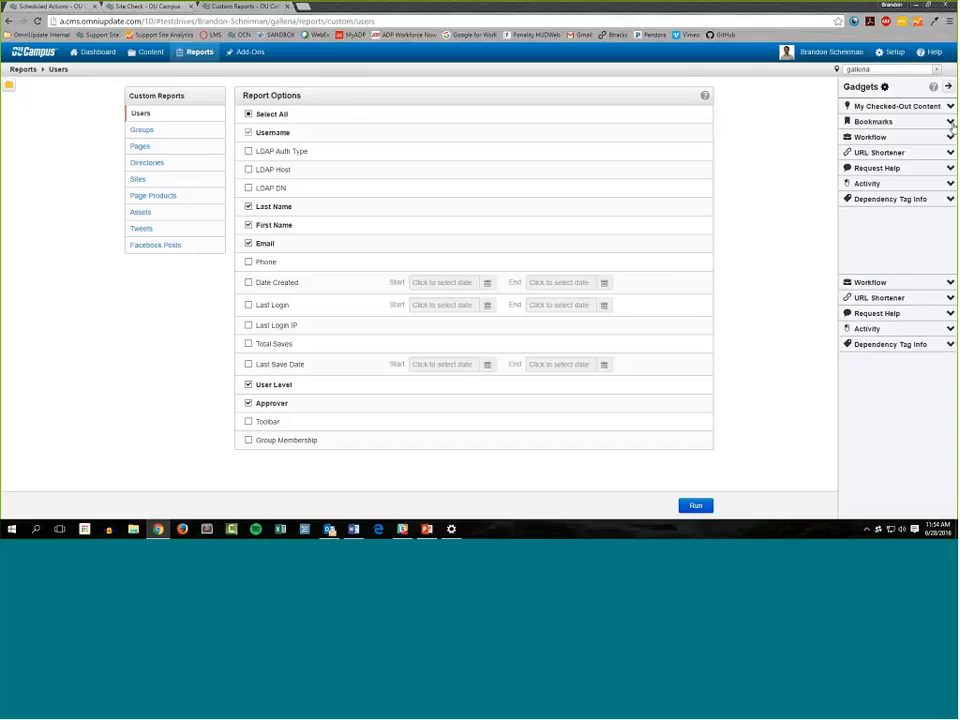
pyautogui.click(950, 121)
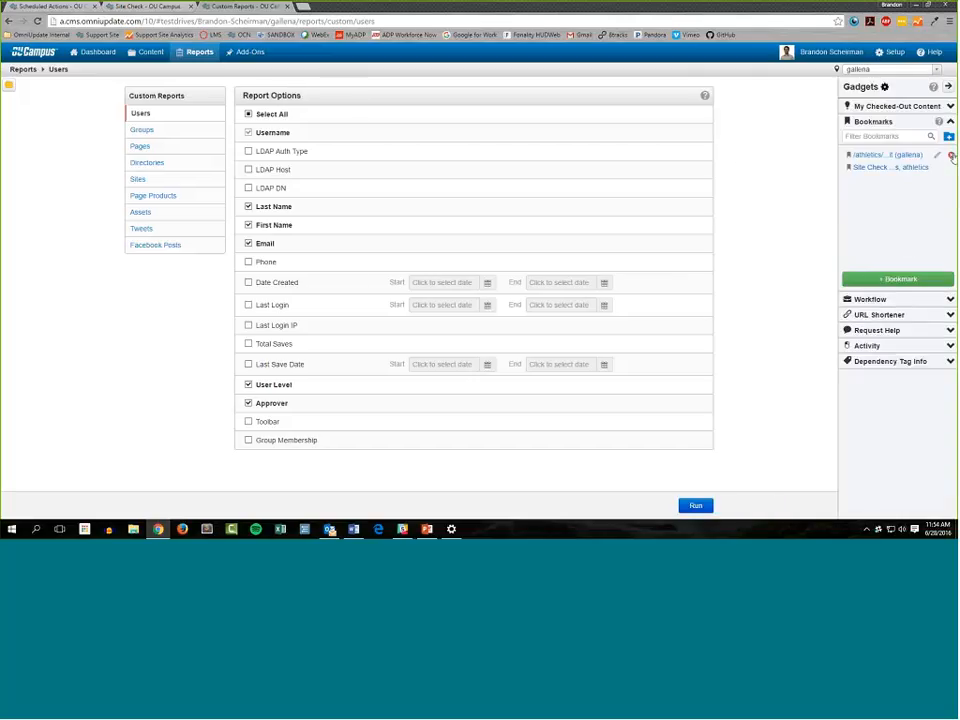
pyautogui.click(951, 156)
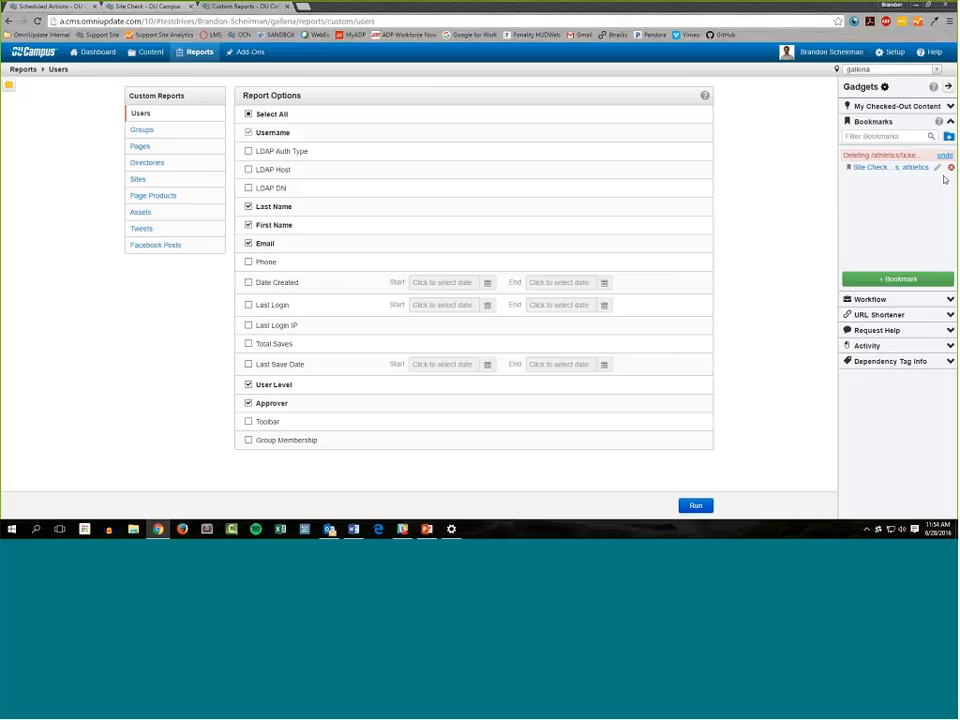
pyautogui.click(951, 167)
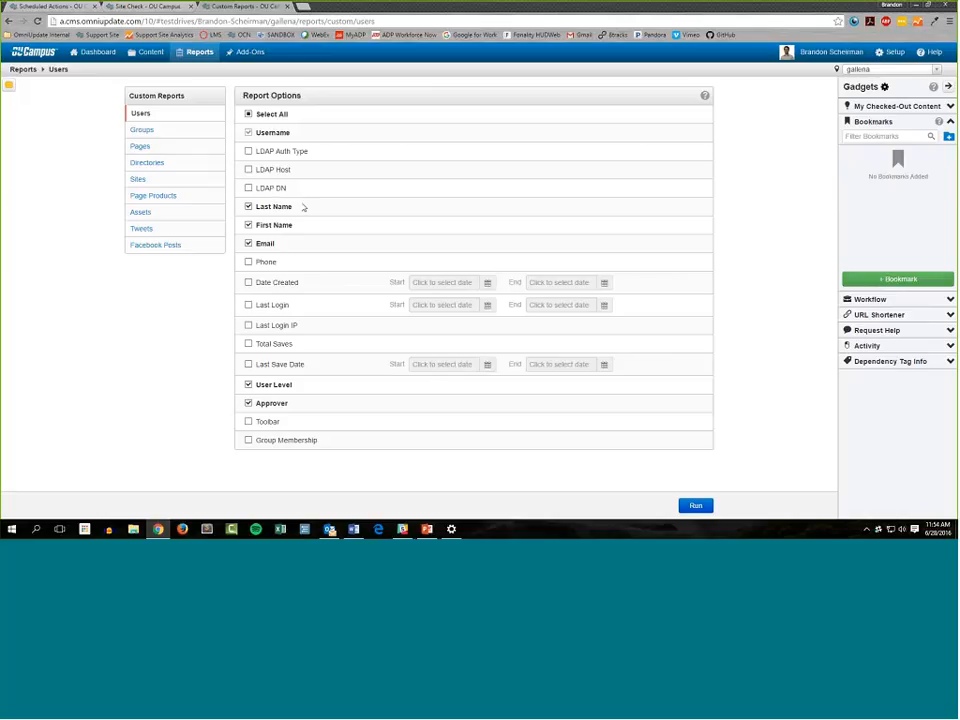
# Bookmark the custom Users report as "Custom Reports - name, and user level" and reopen it through that bookmark from the Content area
pyautogui.click(890, 280)
pyautogui.write('Custom Reports')
pyautogui.write(' - name, a')
pyautogui.write('nd user level')
pyautogui.press('Return')
pyautogui.click(152, 51)
pyautogui.click(893, 155)
# Replace Last Name, First Name, Email, User Level and Approver with LDAP Auth Type, LDAP Host and LDAP DN, and run the Users report
pyautogui.click(249, 207)
pyautogui.click(249, 225)
pyautogui.click(250, 244)
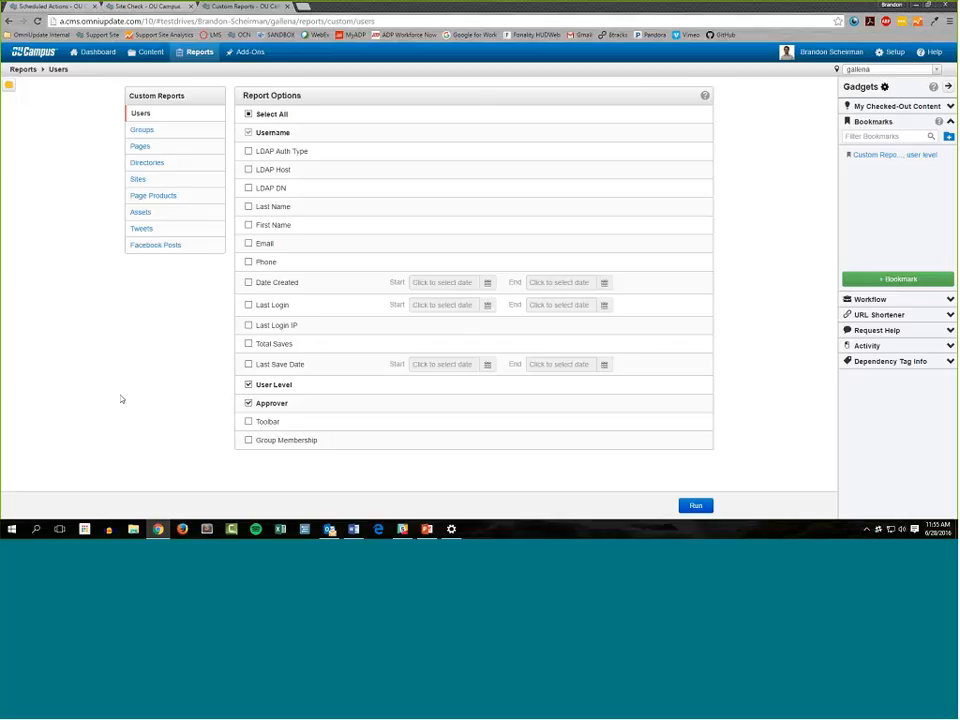
pyautogui.click(248, 151)
pyautogui.click(265, 170)
pyautogui.click(265, 188)
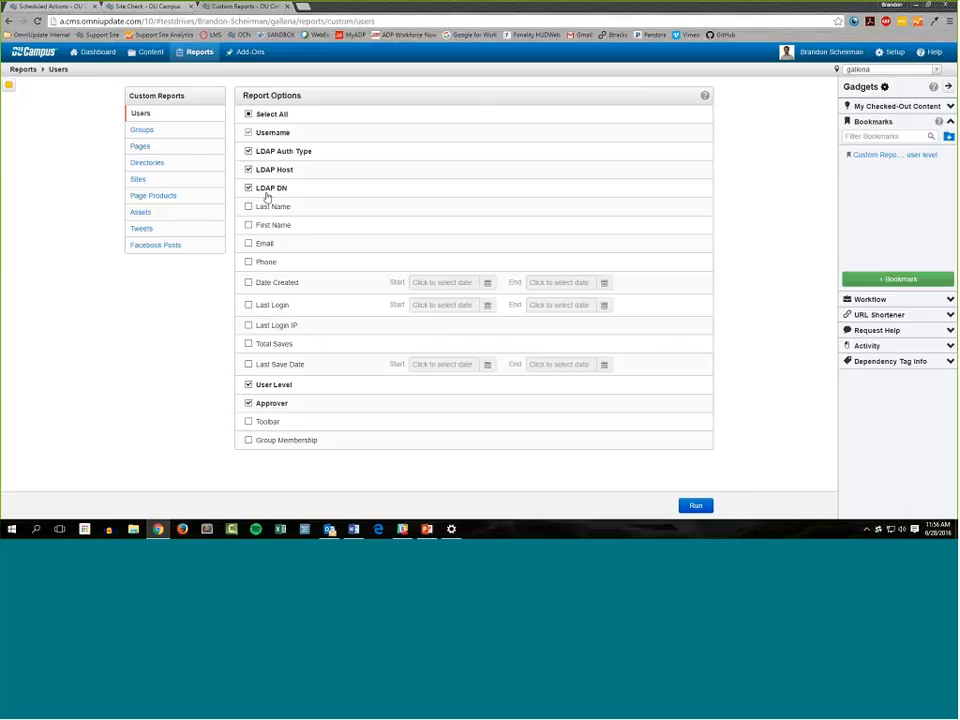
pyautogui.click(266, 385)
pyautogui.click(268, 403)
pyautogui.click(700, 506)
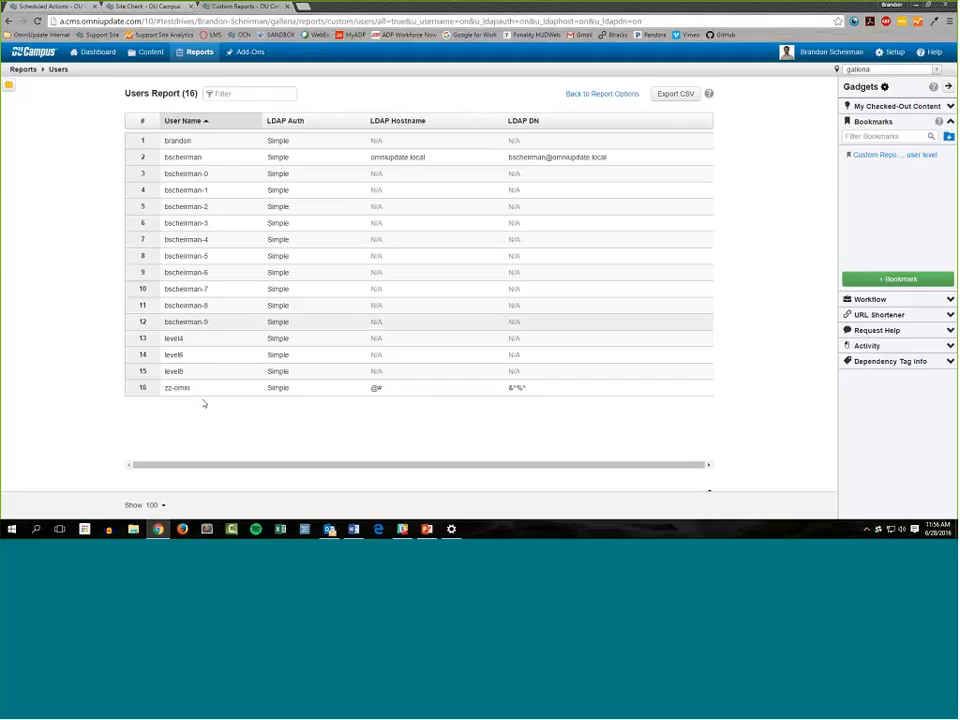
# Examine the LDAP hostname and DN in the second row of the Users report and return to the report options
pyautogui.moveTo(371, 157); pyautogui.dragTo(608, 157)
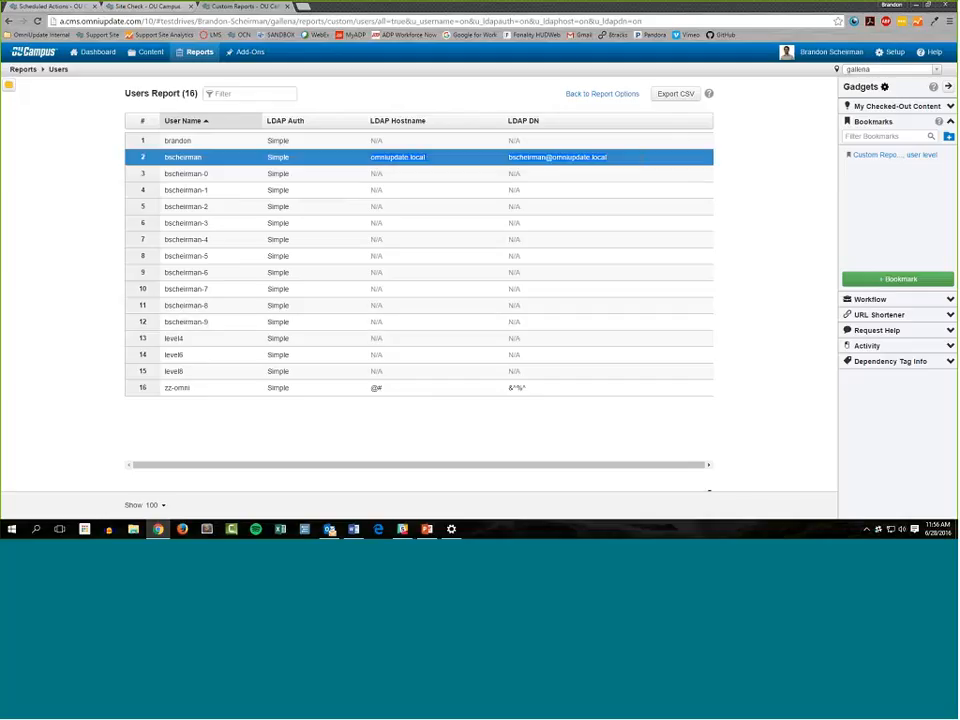
pyautogui.click(167, 155)
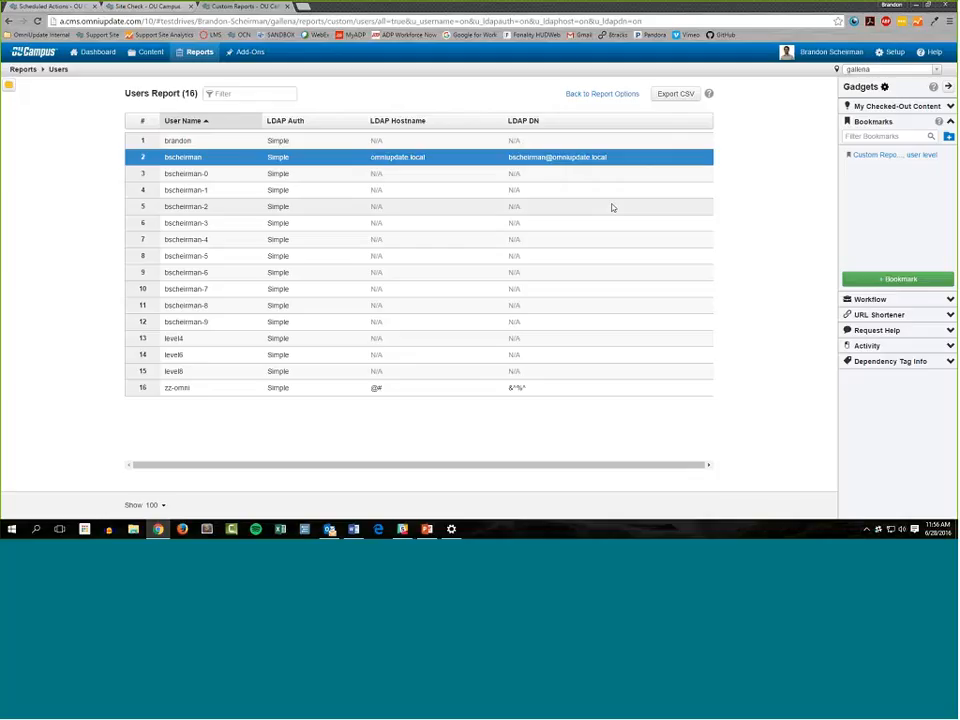
pyautogui.click(594, 94)
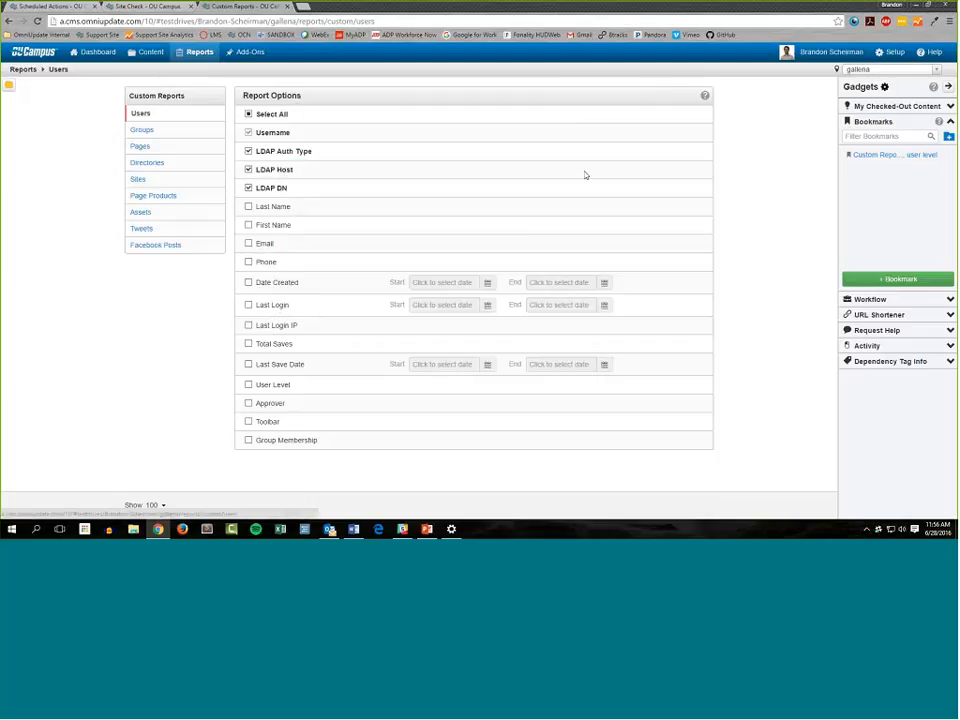
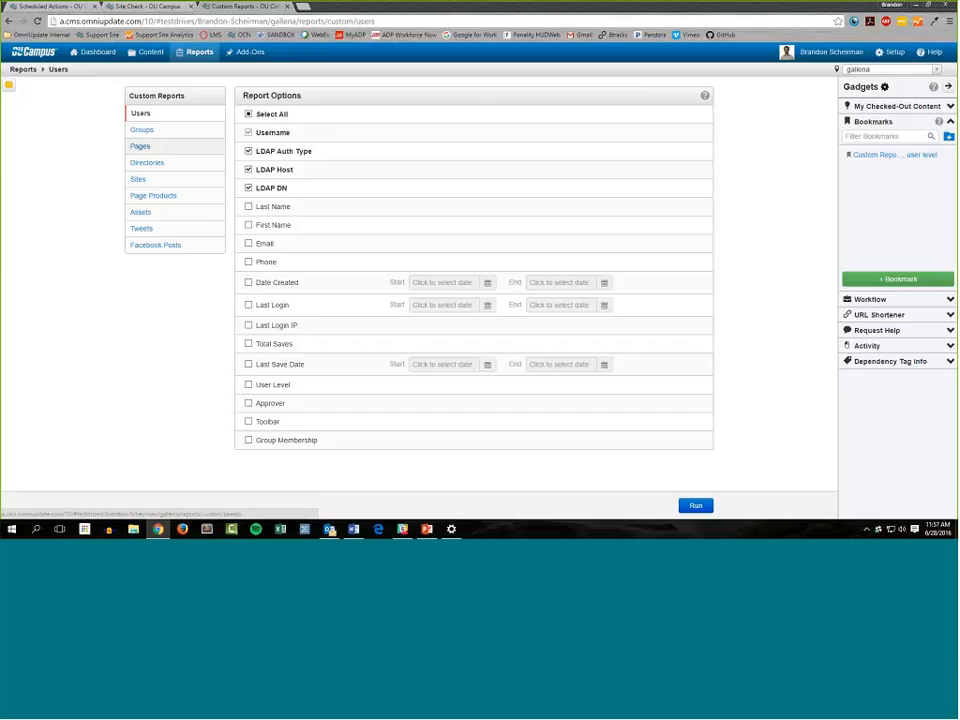
# View the Groups report options, switch to the Pages report options and include Path without a starting value
pyautogui.click(163, 137)
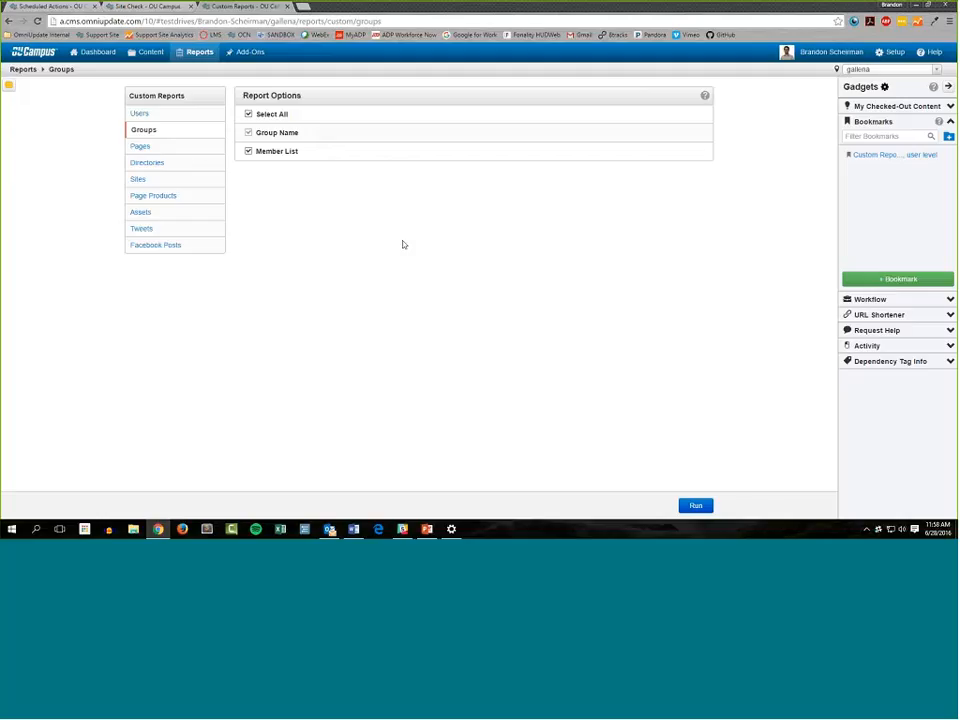
pyautogui.click(196, 149)
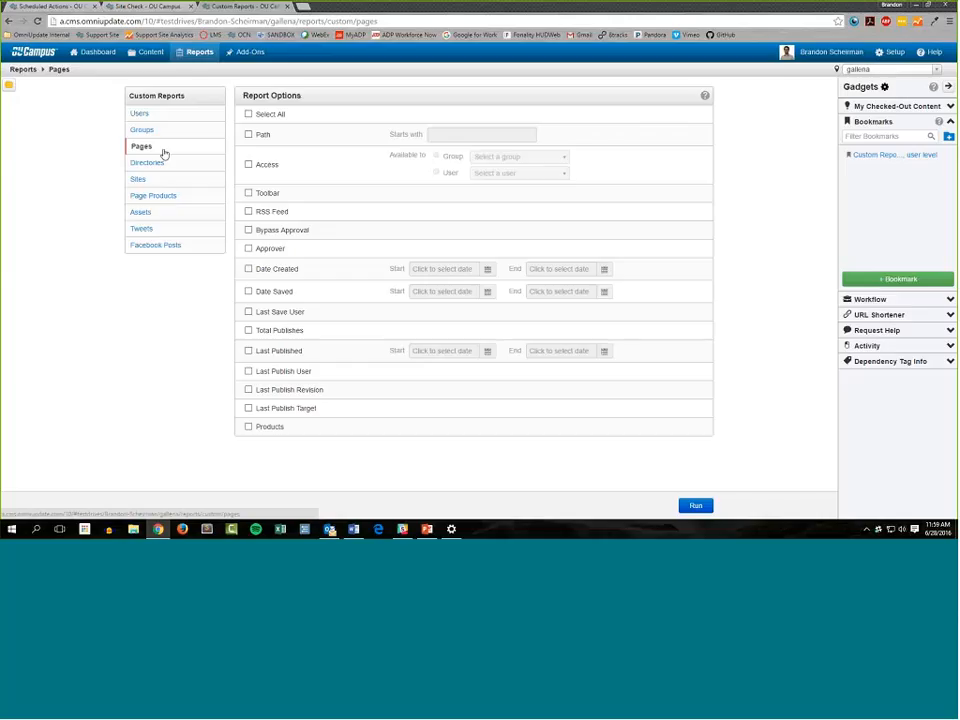
pyautogui.click(262, 136)
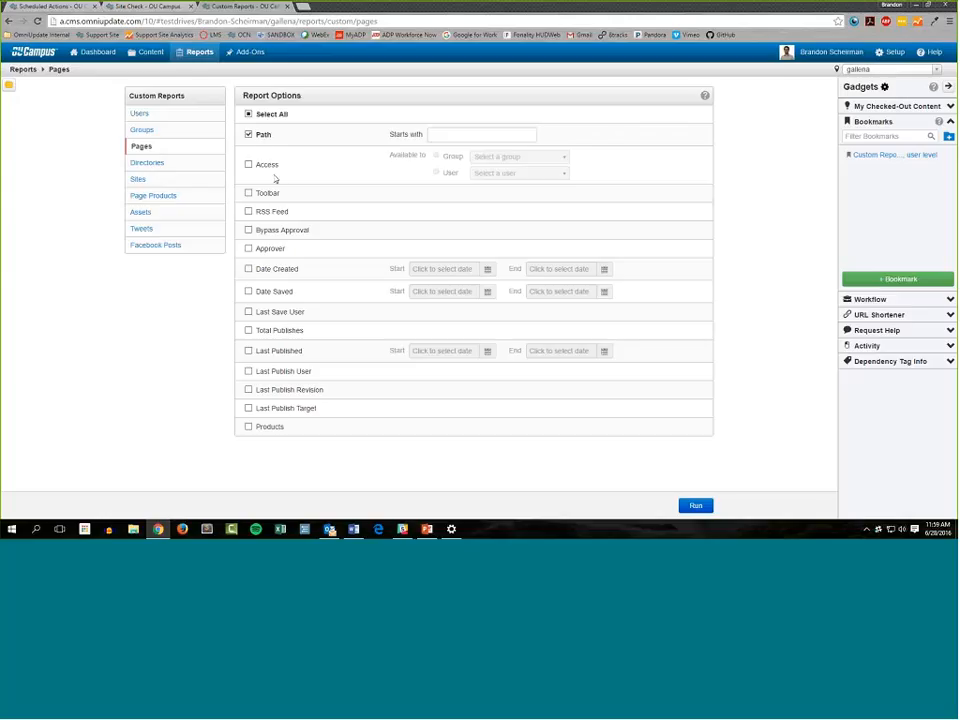
pyautogui.click(261, 174)
pyautogui.click(267, 168)
pyautogui.click(262, 136)
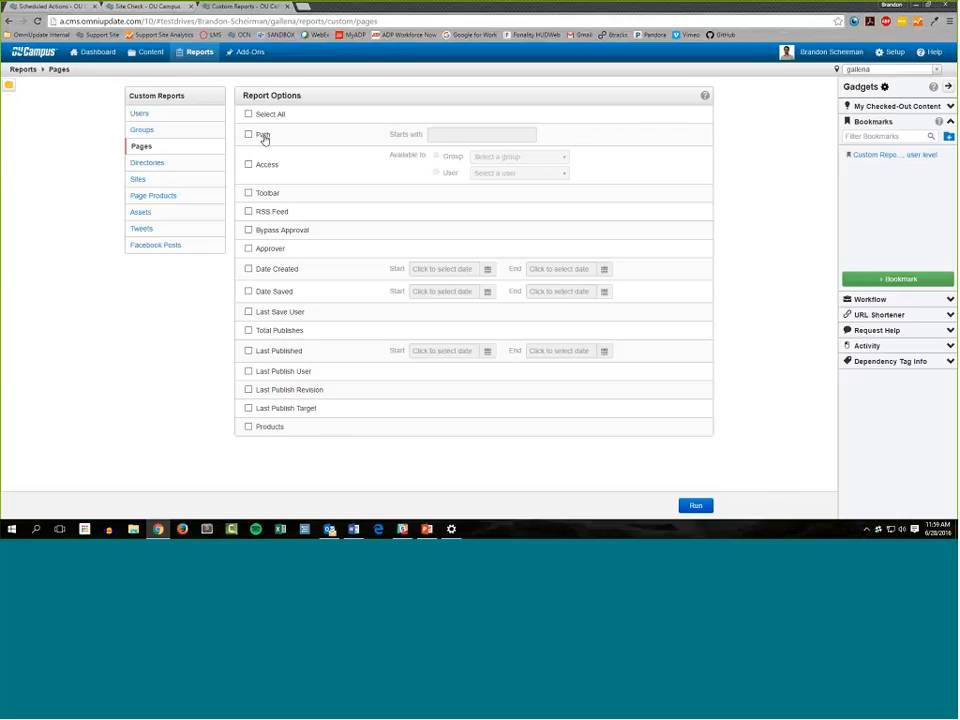
pyautogui.click(263, 136)
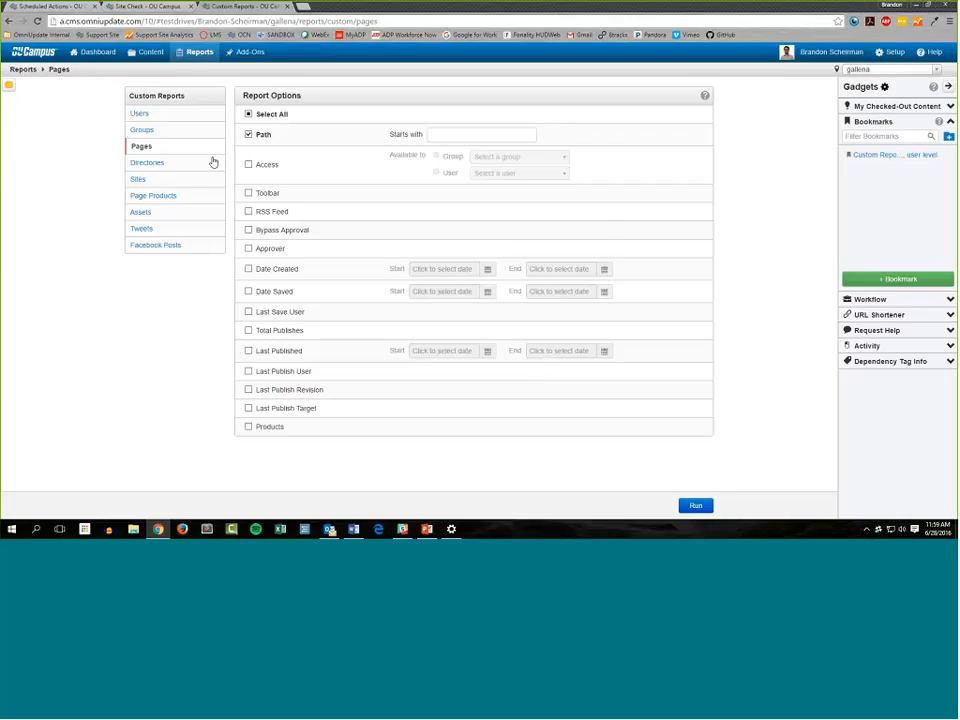
pyautogui.click(450, 133)
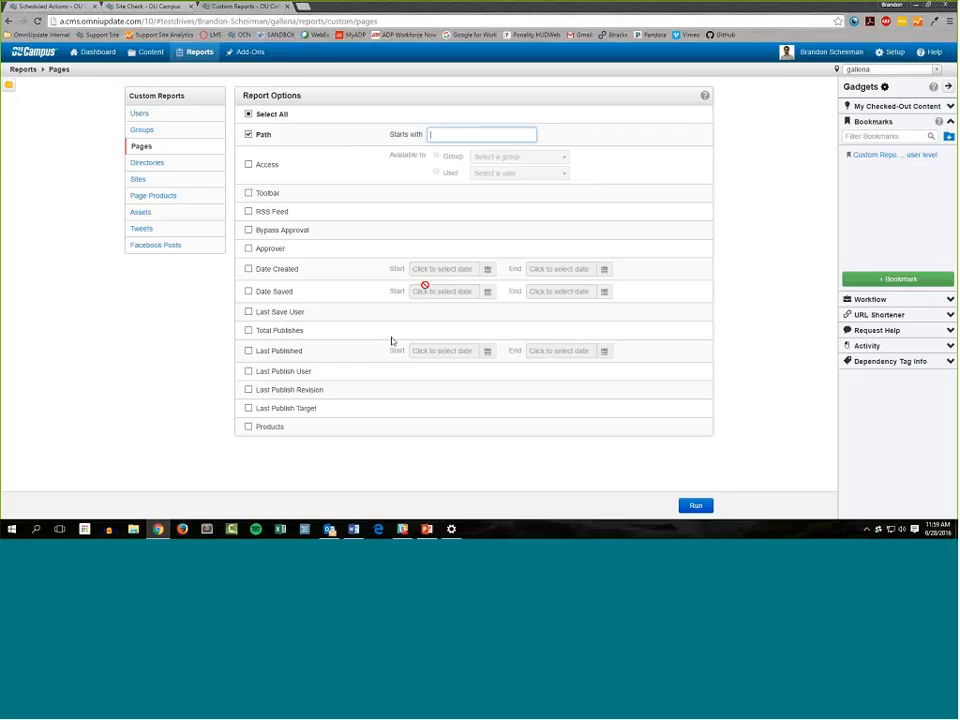
# Include Last Published in the Pages report and set its end date to 2016-02-01
pyautogui.click(247, 352)
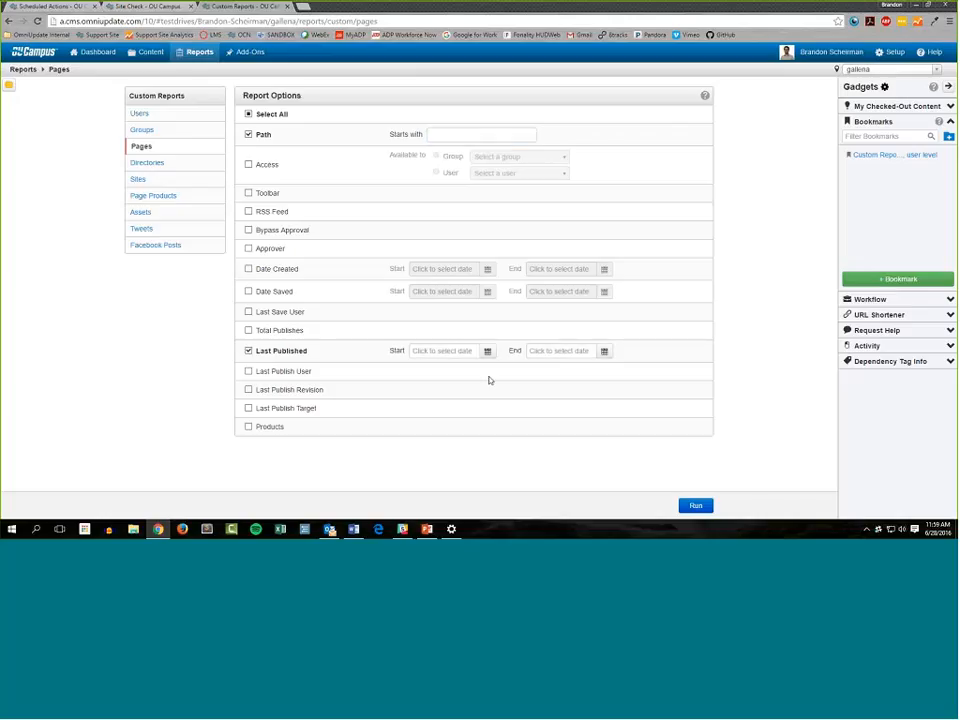
pyautogui.click(605, 357)
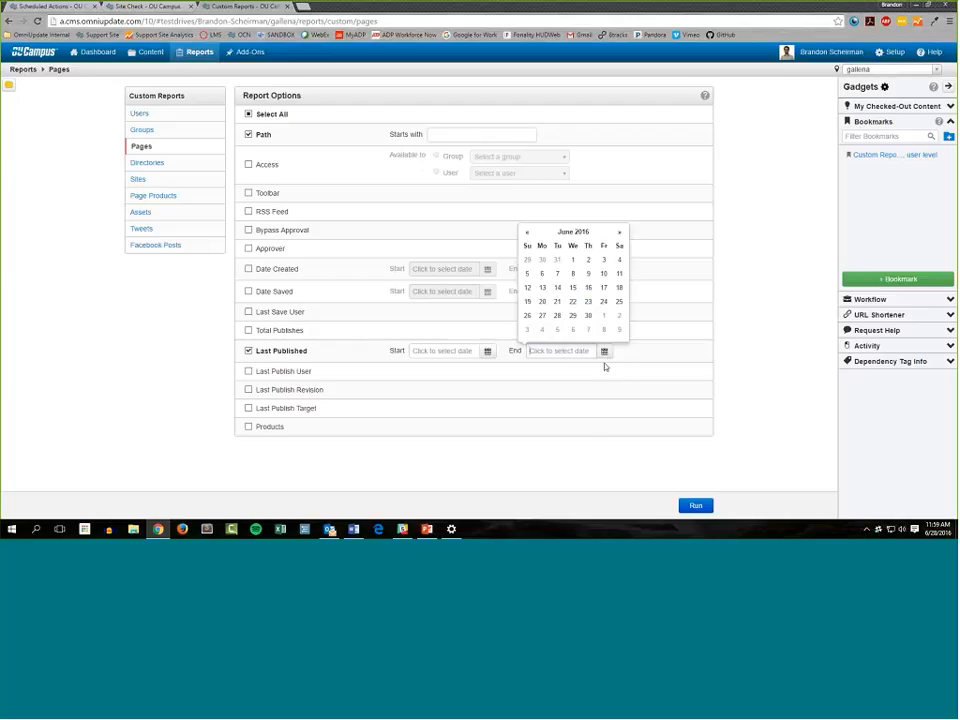
pyautogui.click(529, 233)
pyautogui.click(529, 233)
pyautogui.click(529, 233)
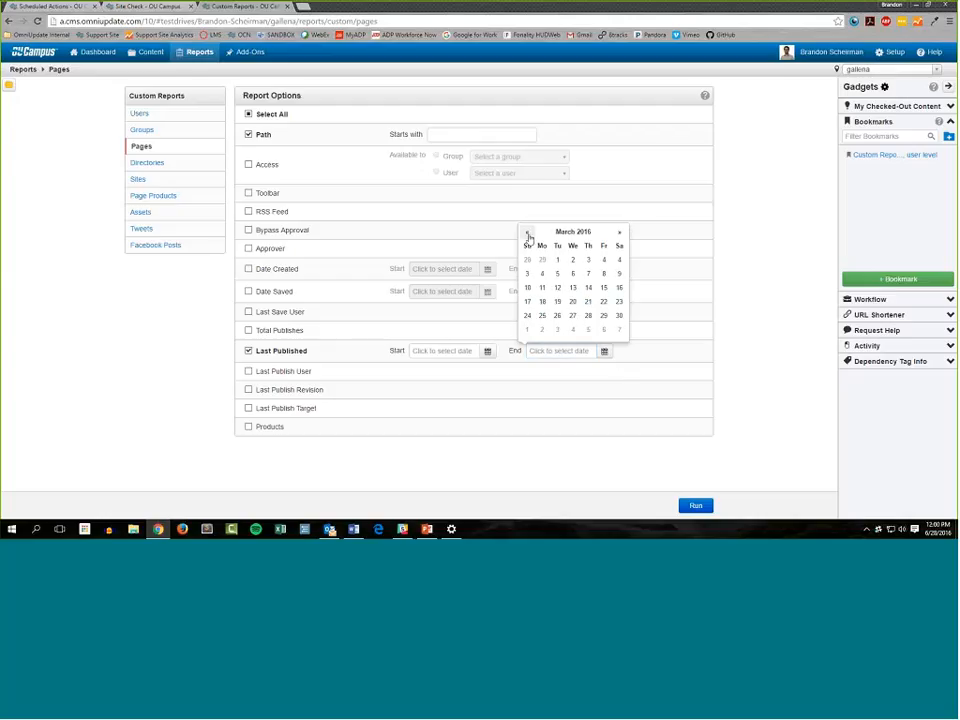
pyautogui.click(529, 236)
pyautogui.click(545, 262)
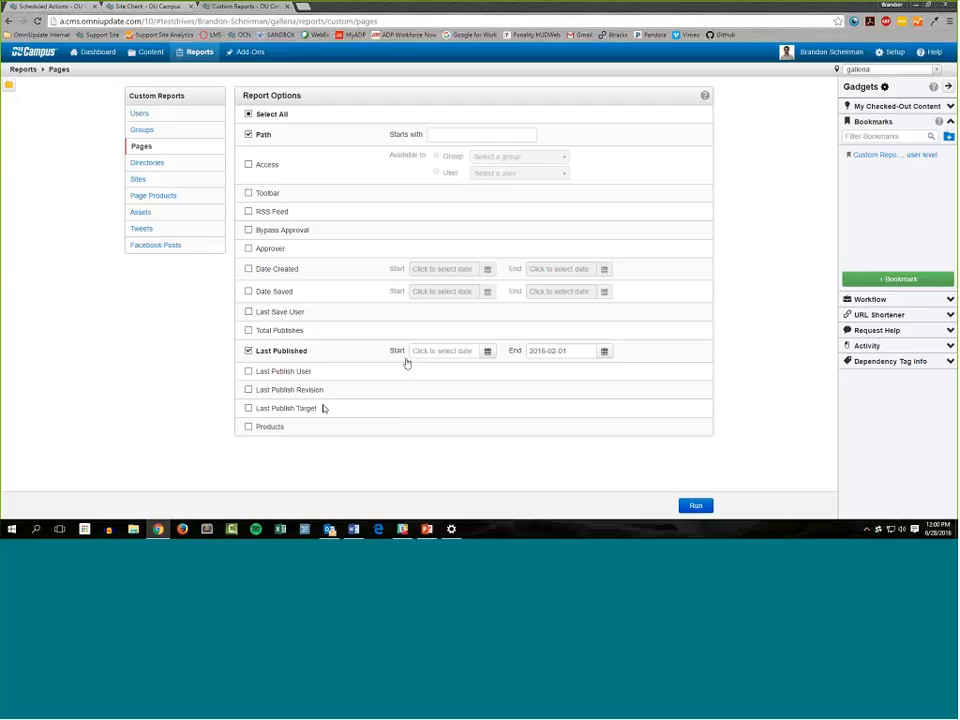
# Add Last Save User, Last Publish User and Date Created to the options and run the Pages report
pyautogui.click(262, 312)
pyautogui.click(298, 374)
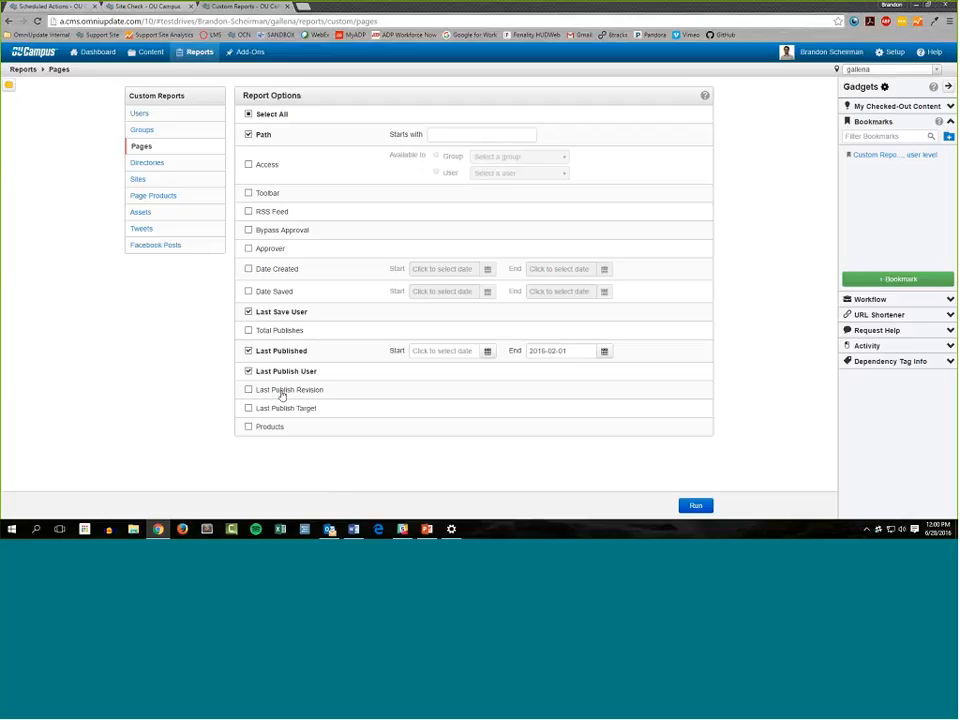
pyautogui.click(249, 269)
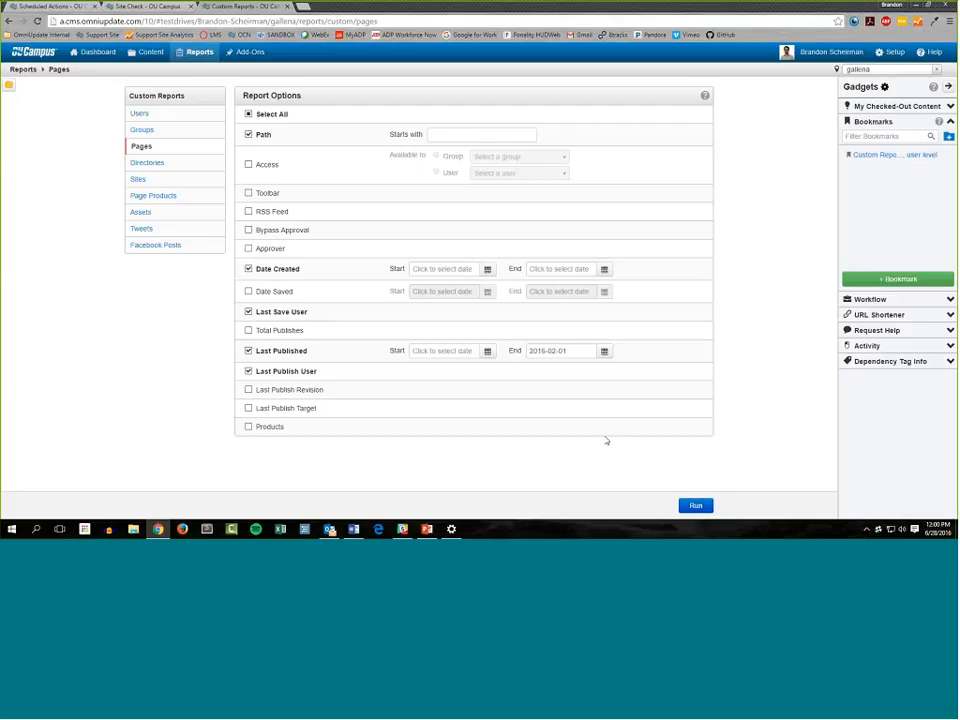
pyautogui.click(694, 507)
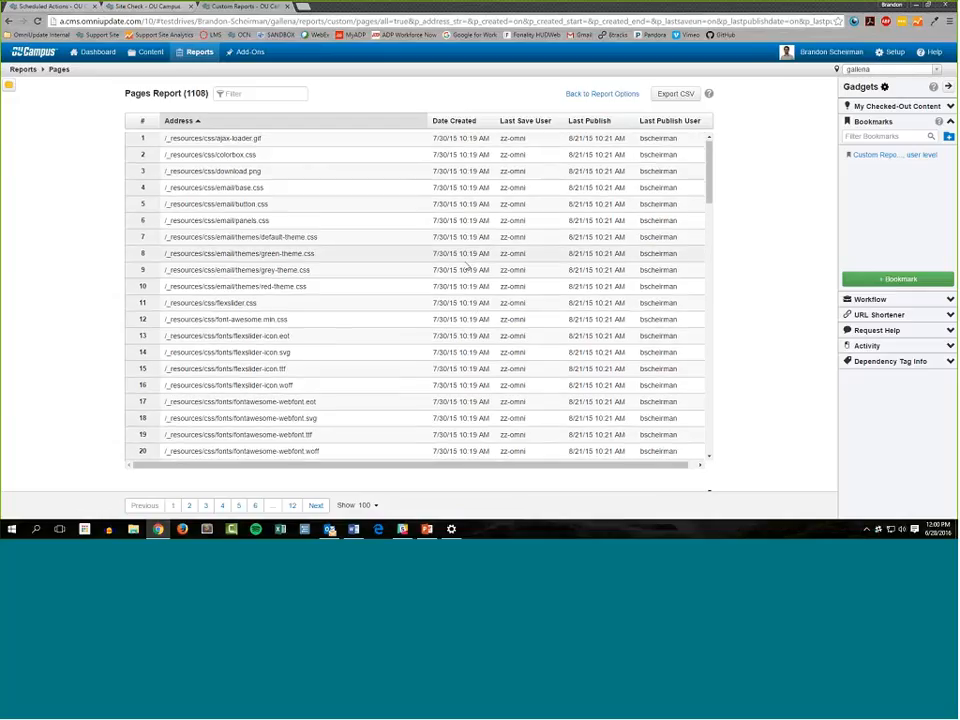
# Browse pages 1, 4 and 5 of the Pages report and dismiss the reminder notification
pyautogui.scroll(-15, 470, 300)
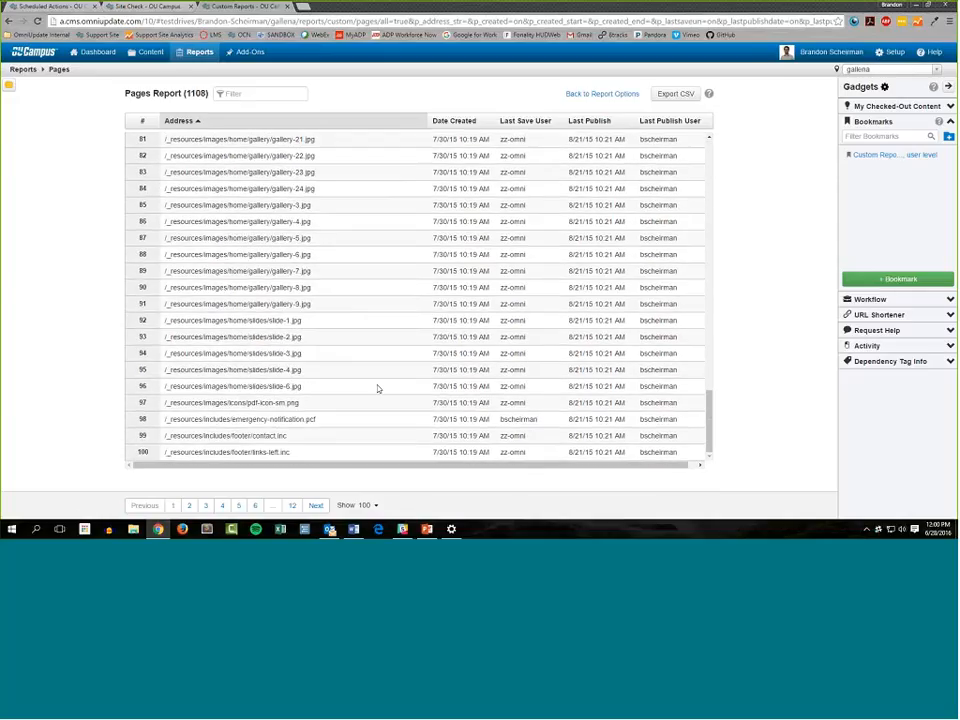
pyautogui.click(222, 505)
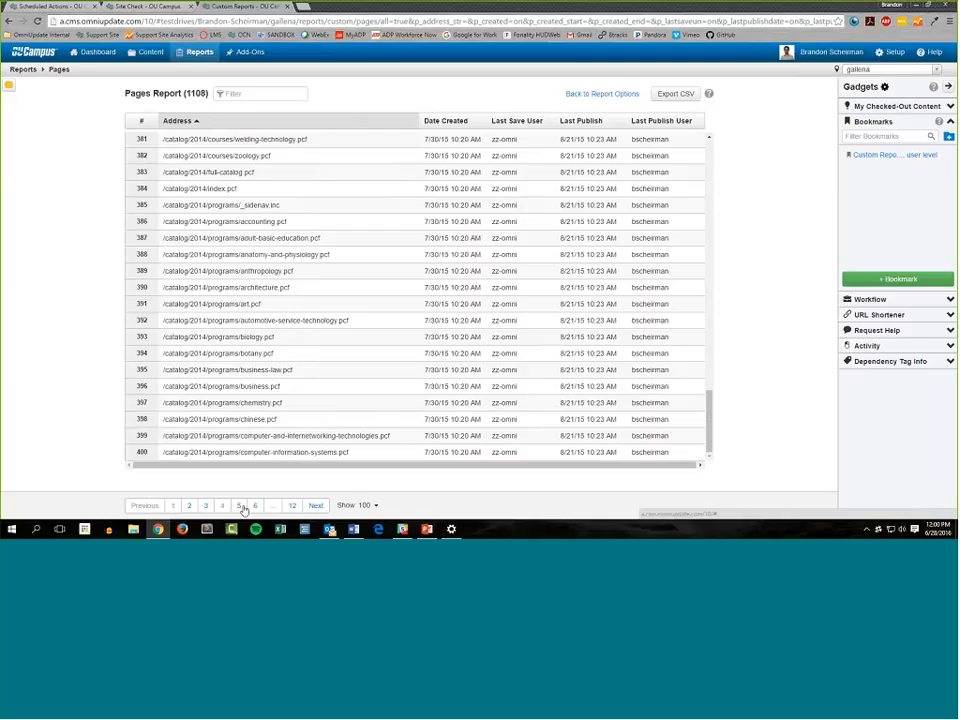
pyautogui.scroll(8, 325, 355)
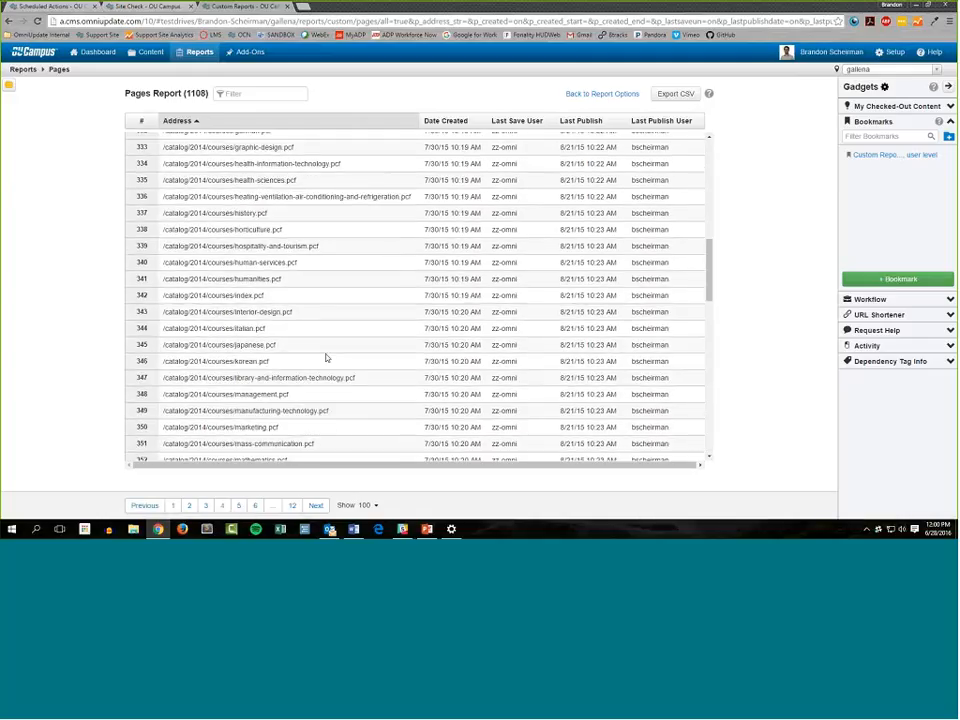
pyautogui.scroll(6, 325, 357)
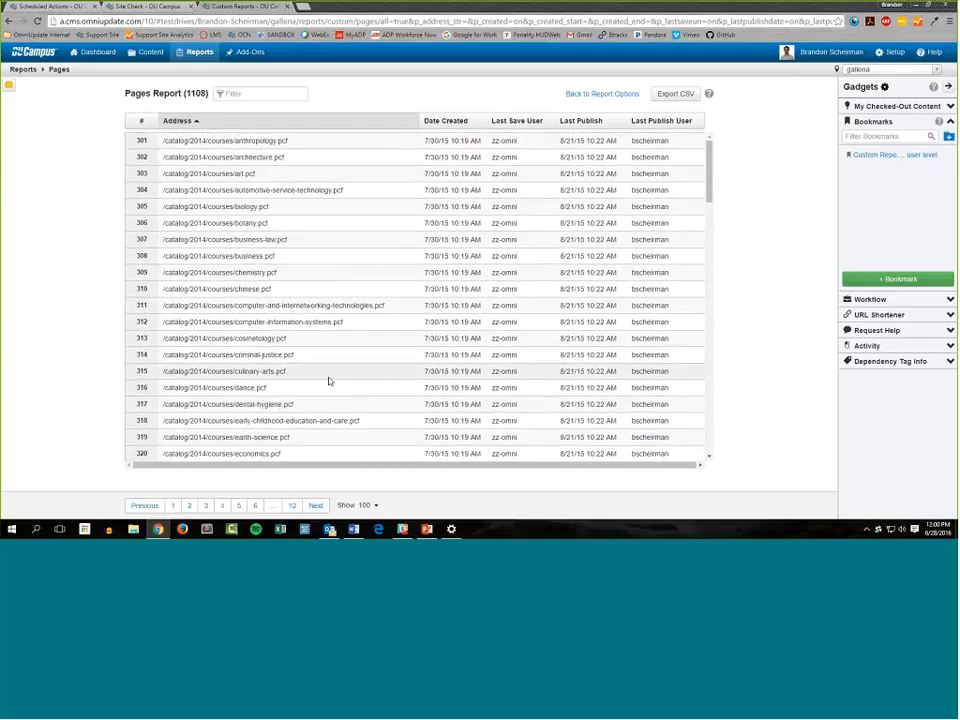
pyautogui.scroll(-13, 330, 384)
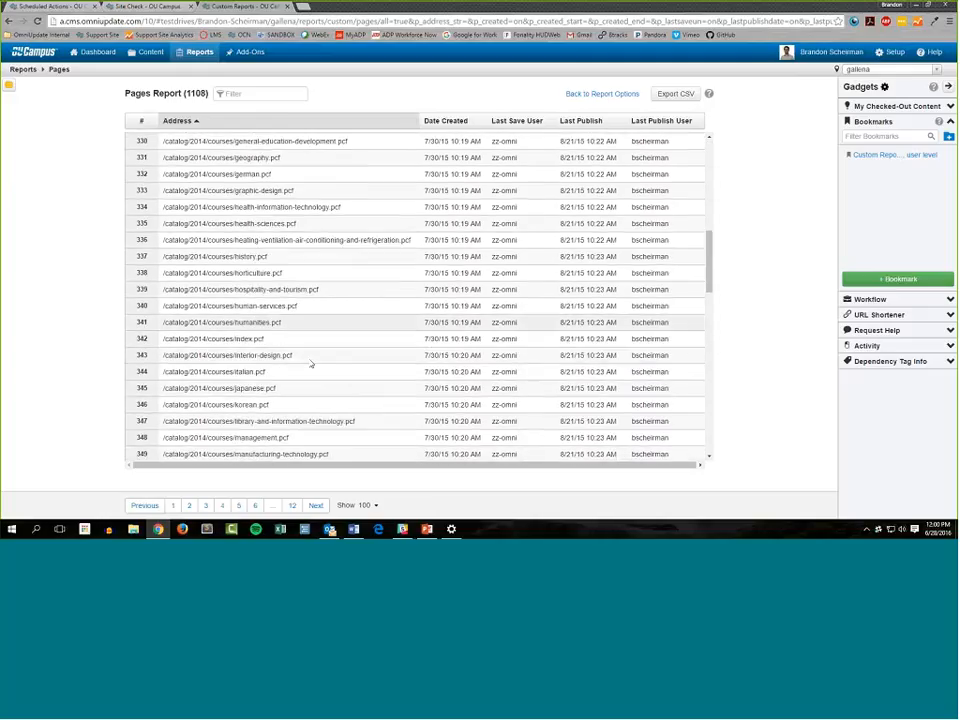
pyautogui.click(239, 505)
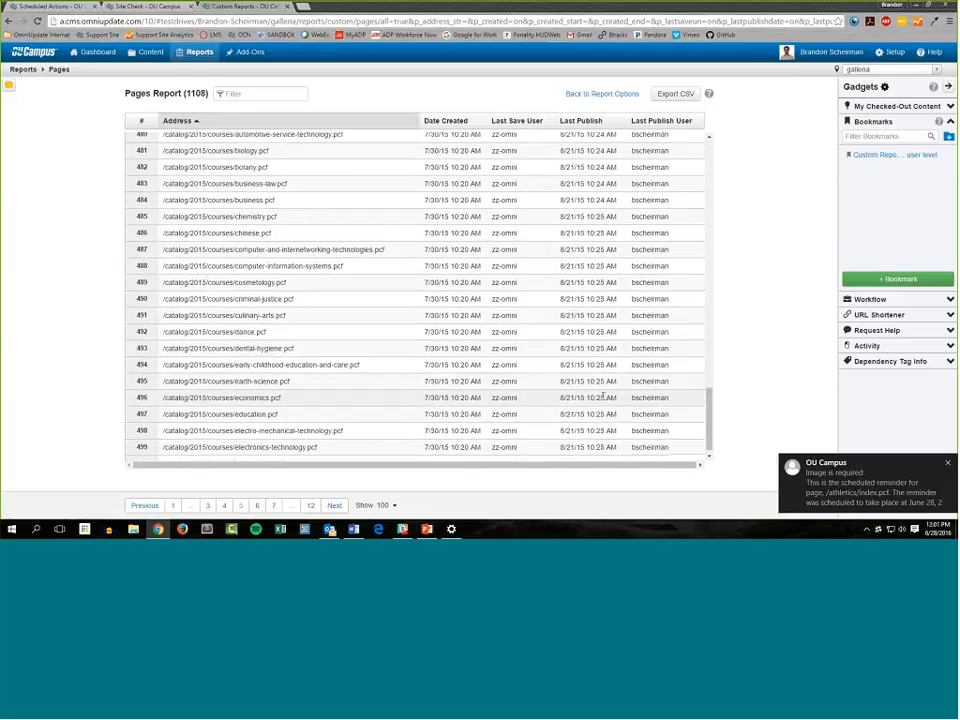
pyautogui.scroll(5, 604, 392)
pyautogui.click(947, 465)
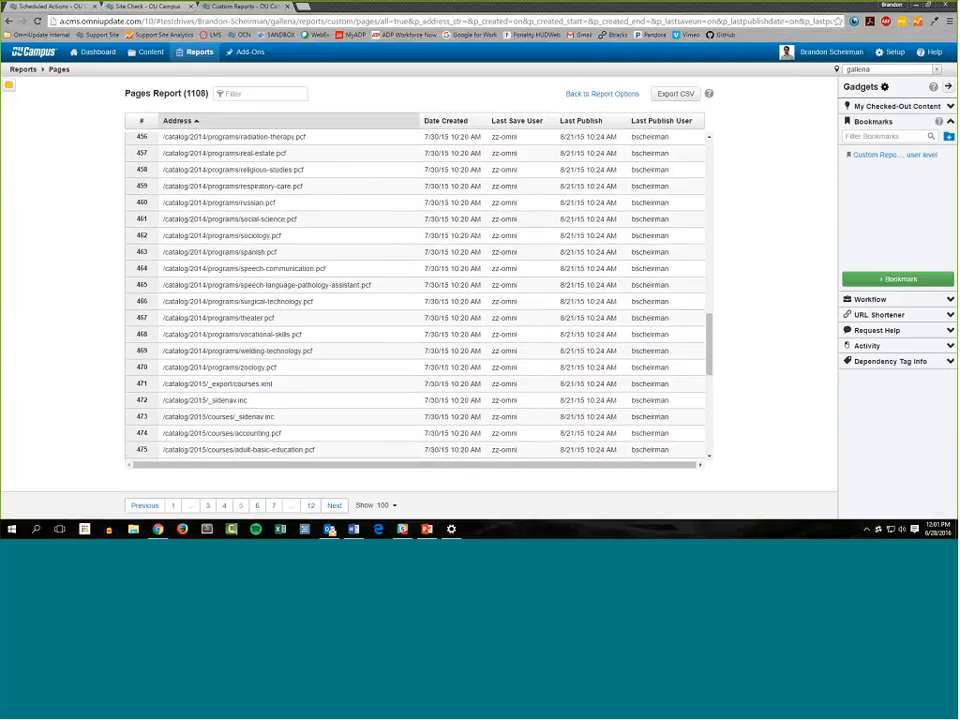
# Examine the Last Publish, Last Publish User and Last Save User values of the catalog pages on results page 5
pyautogui.moveTo(561, 384); pyautogui.dragTo(606, 383)
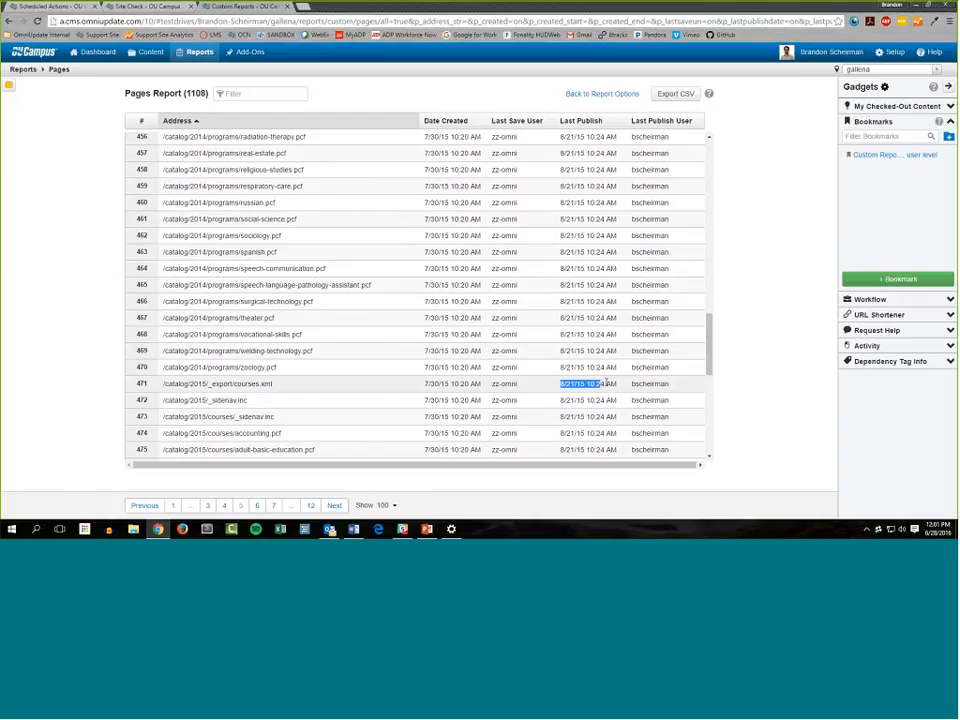
pyautogui.click(594, 378)
pyautogui.scroll(3, 640, 330)
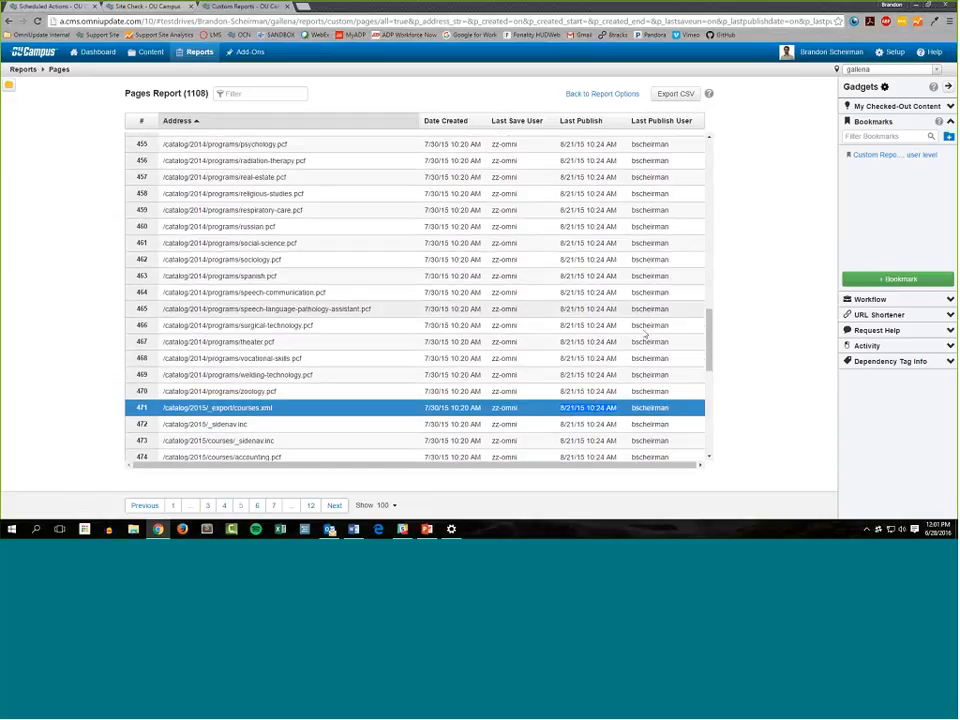
pyautogui.moveTo(631, 307); pyautogui.dragTo(677, 306)
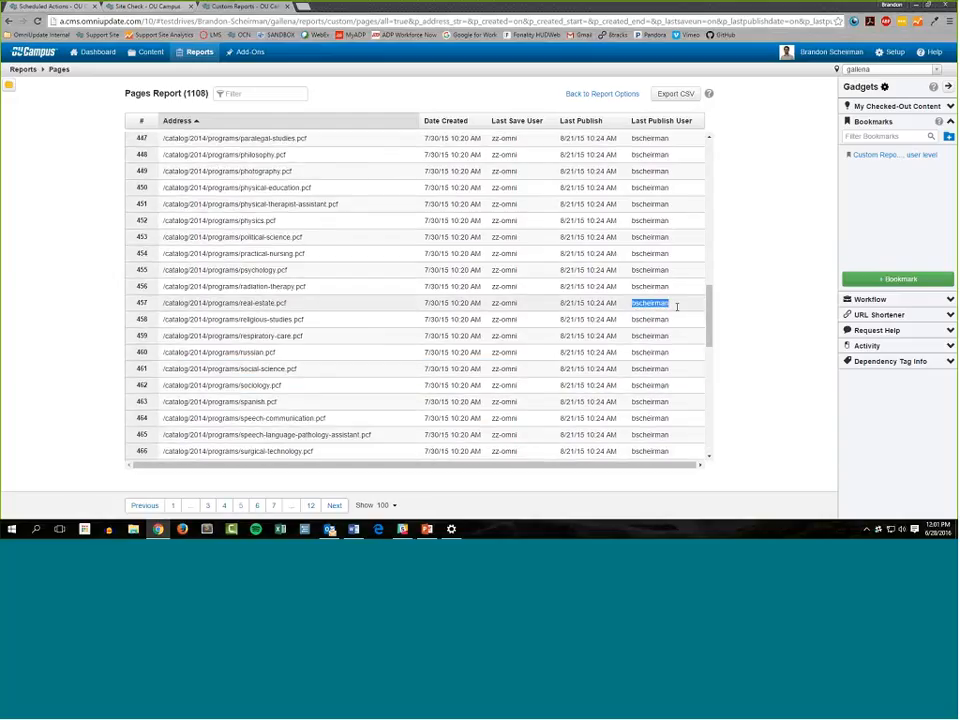
pyautogui.moveTo(519, 304); pyautogui.dragTo(471, 304)
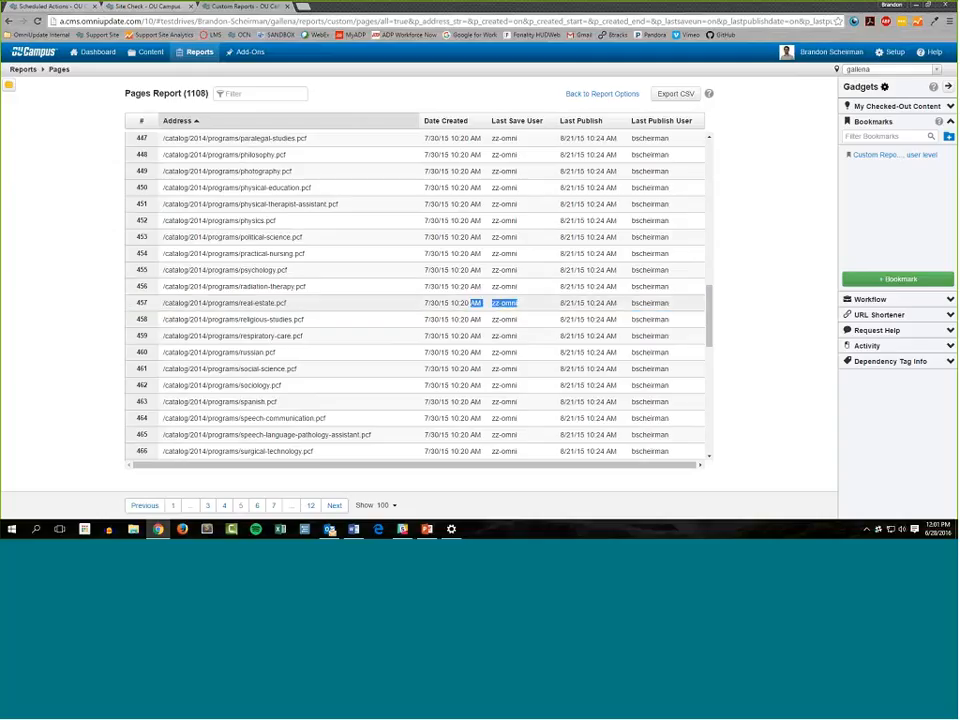
pyautogui.click(400, 298)
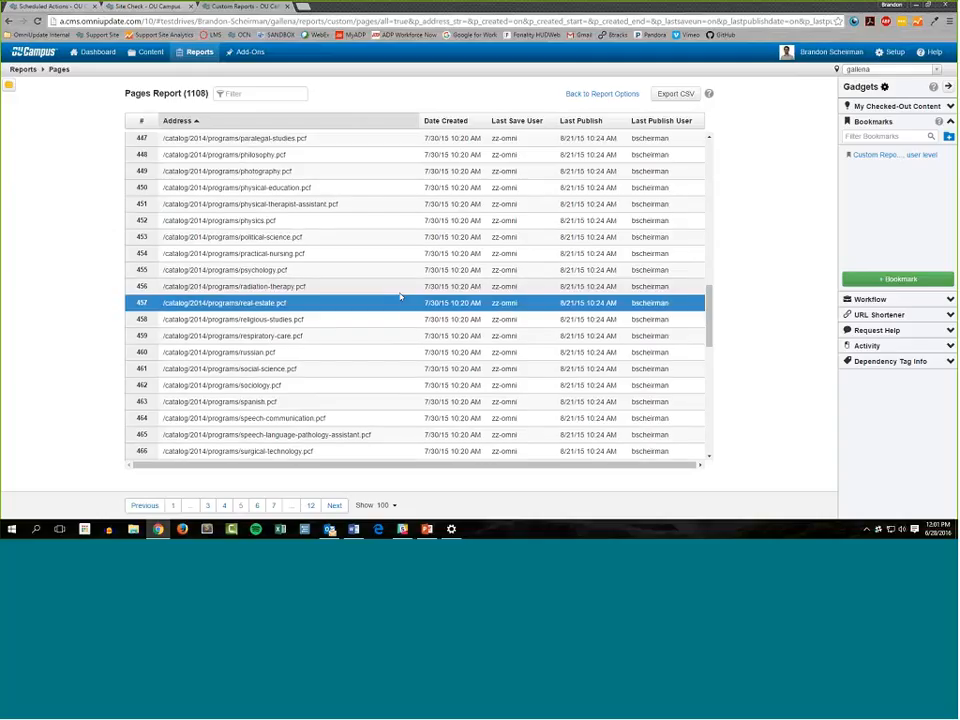
pyautogui.scroll(9, 400, 298)
pyautogui.scroll(-6, 507, 310)
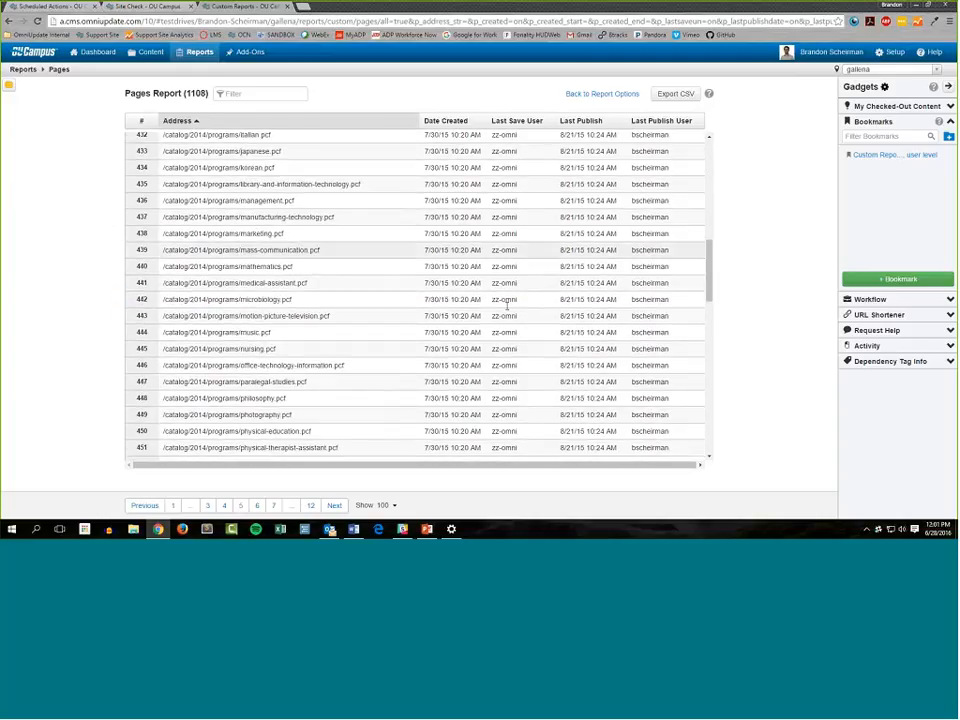
pyautogui.scroll(-8, 507, 310)
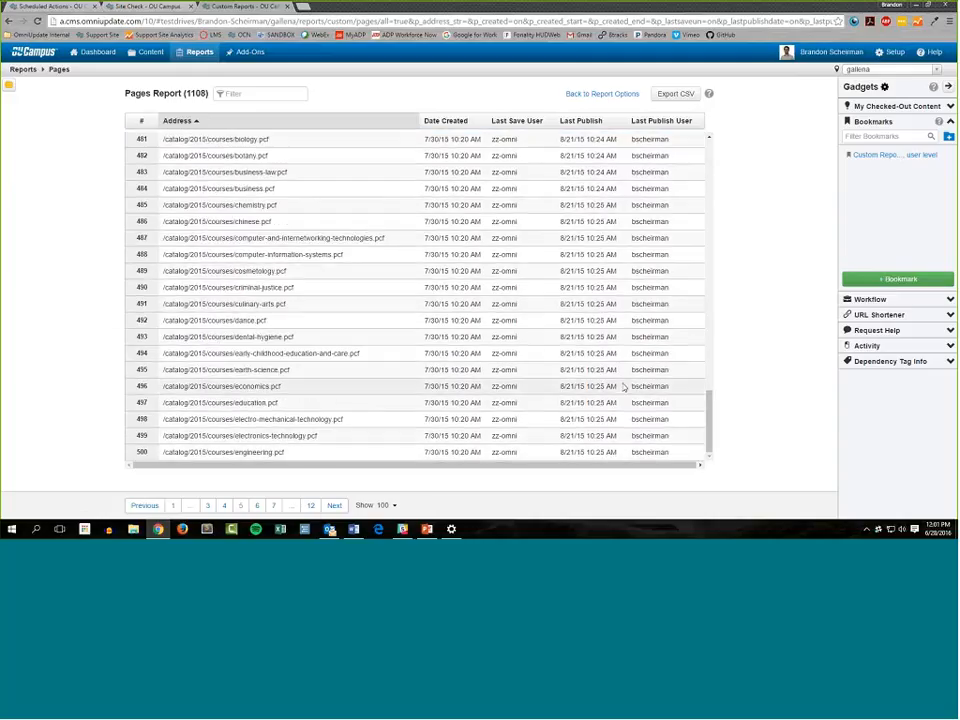
# View the last page of the Pages report and return to the report options with Path included
pyautogui.click(315, 506)
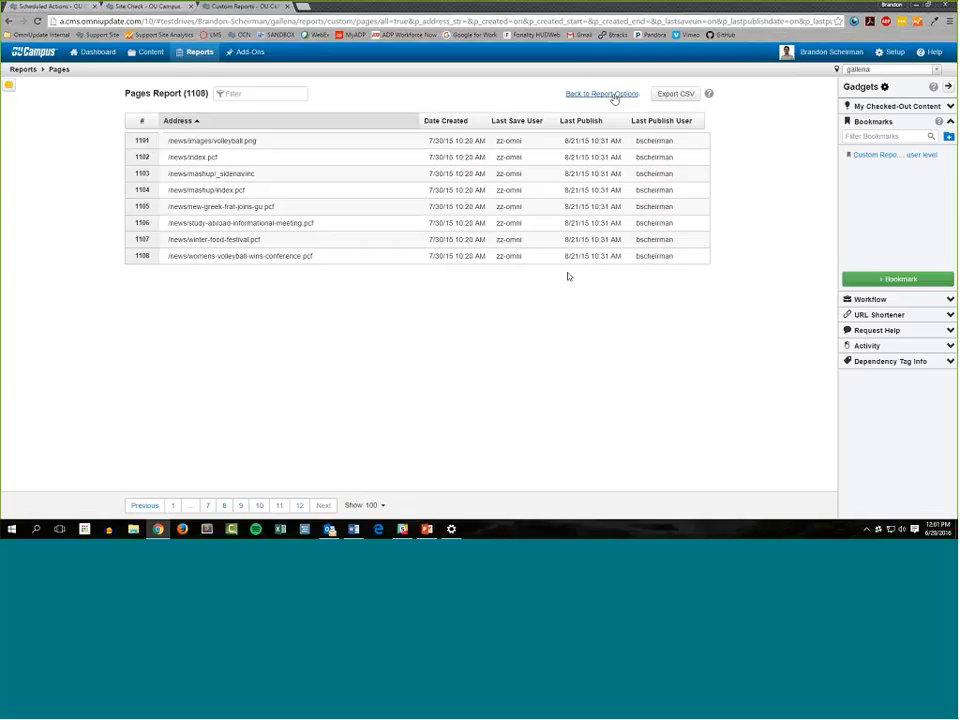
pyautogui.click(614, 95)
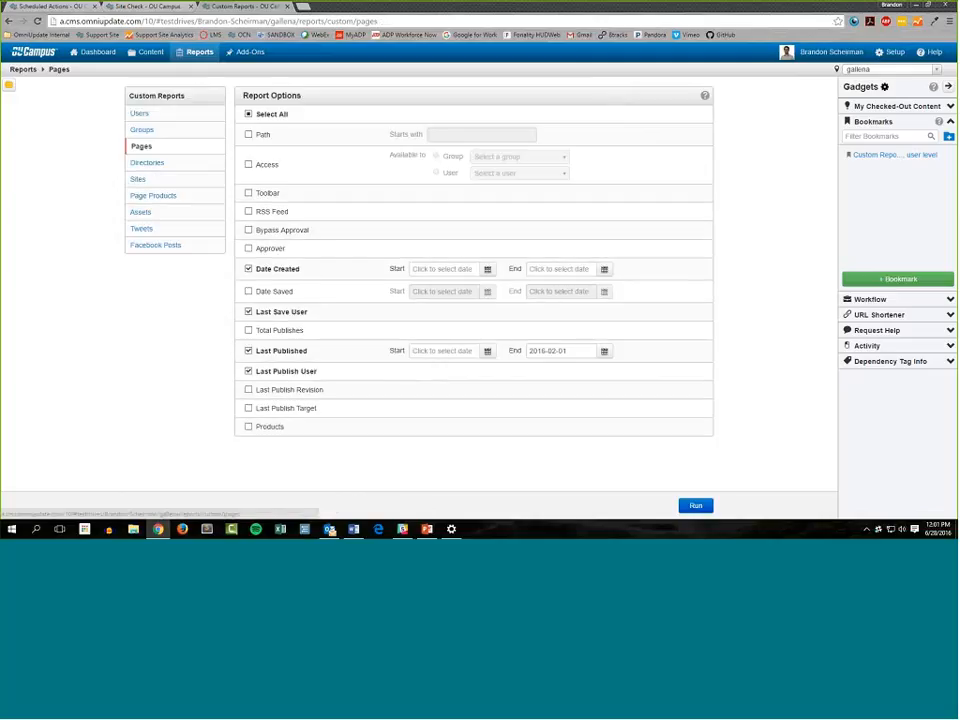
pyautogui.click(471, 134)
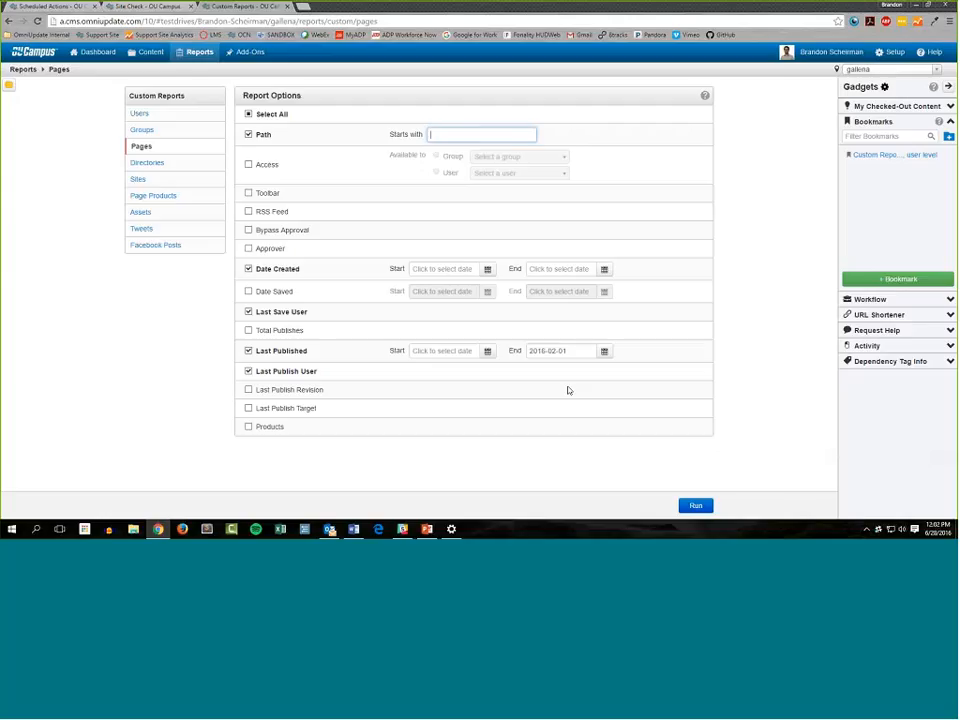
# Collapse the Bookmarks gadget and run the Directories report with Path added to its selected options
pyautogui.click(170, 164)
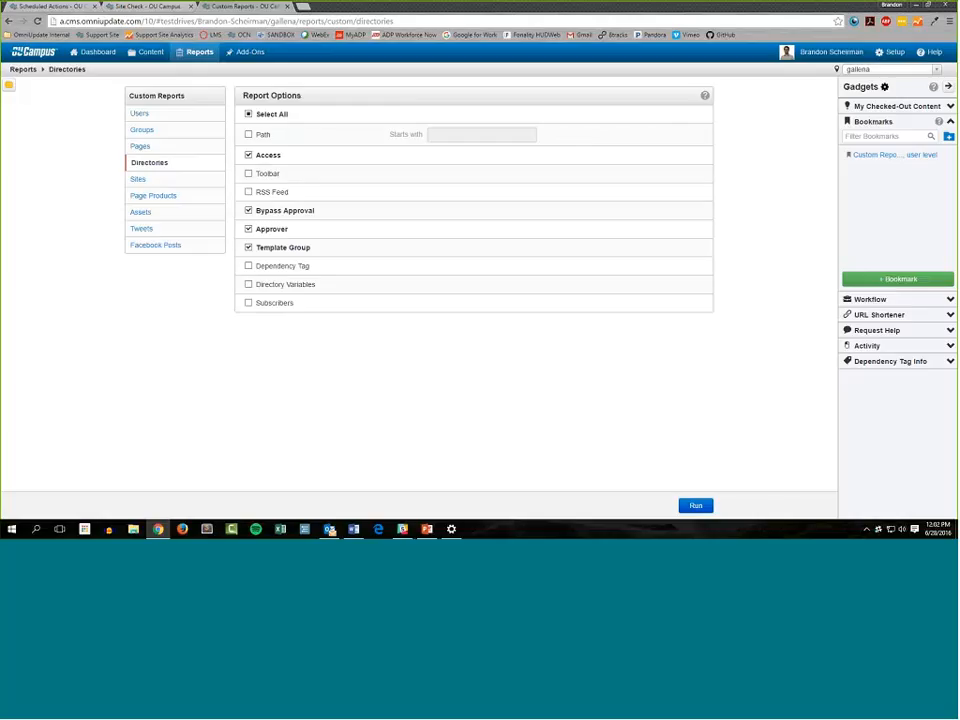
pyautogui.click(950, 121)
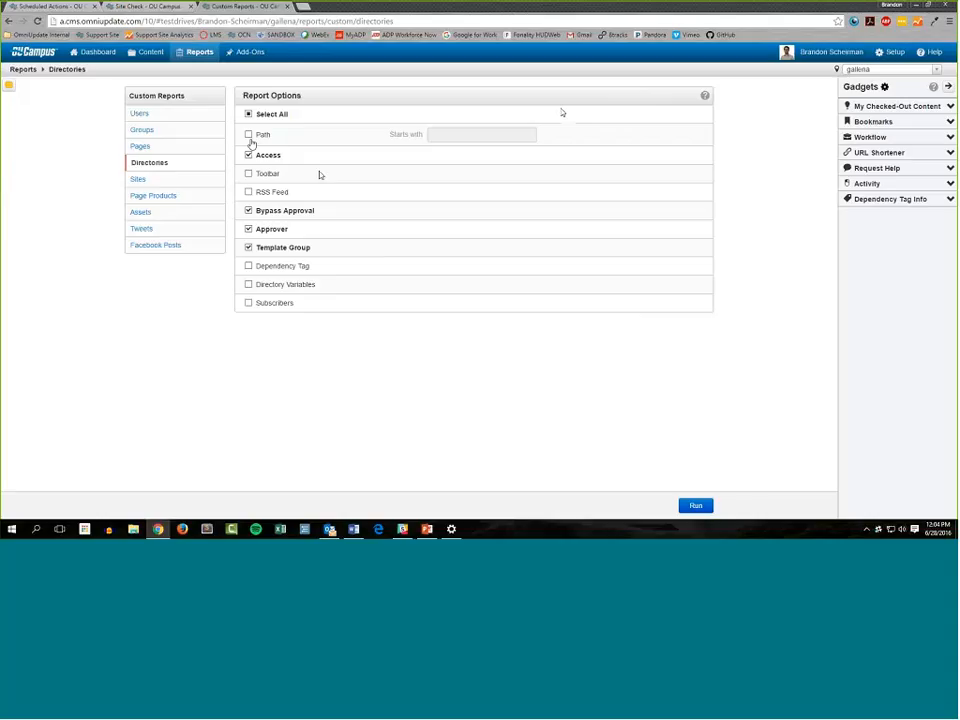
pyautogui.click(247, 134)
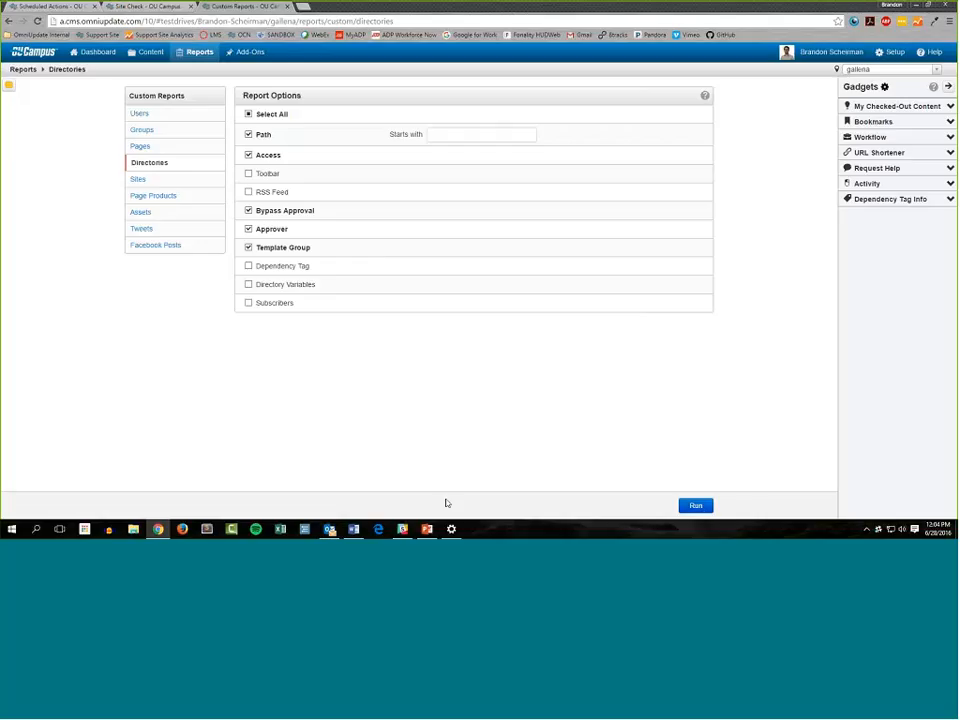
pyautogui.click(700, 508)
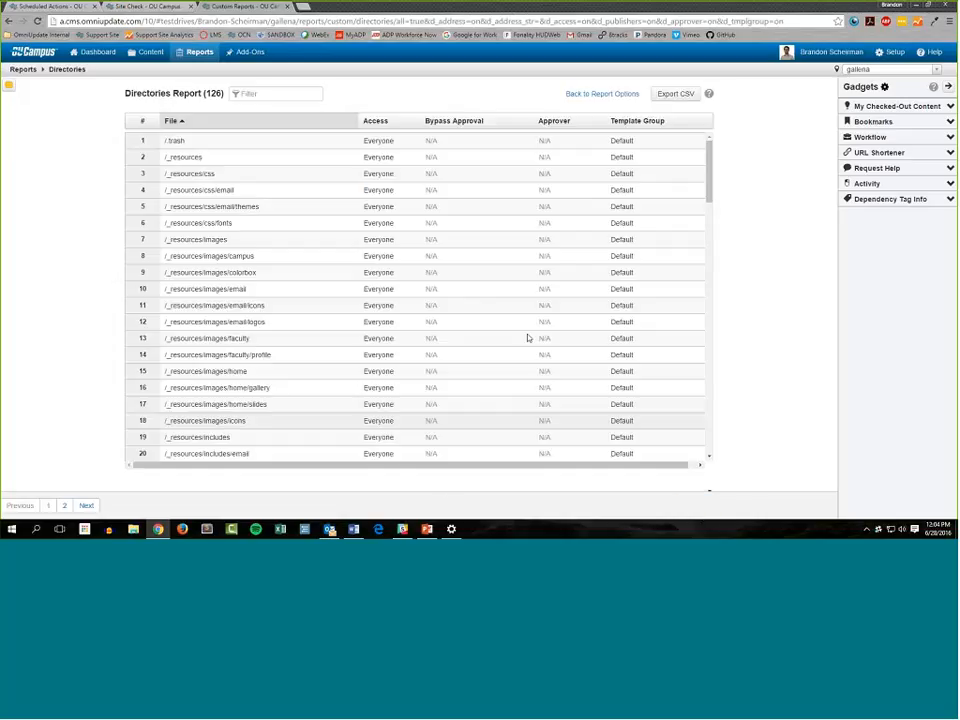
pyautogui.scroll(-10, 368, 317)
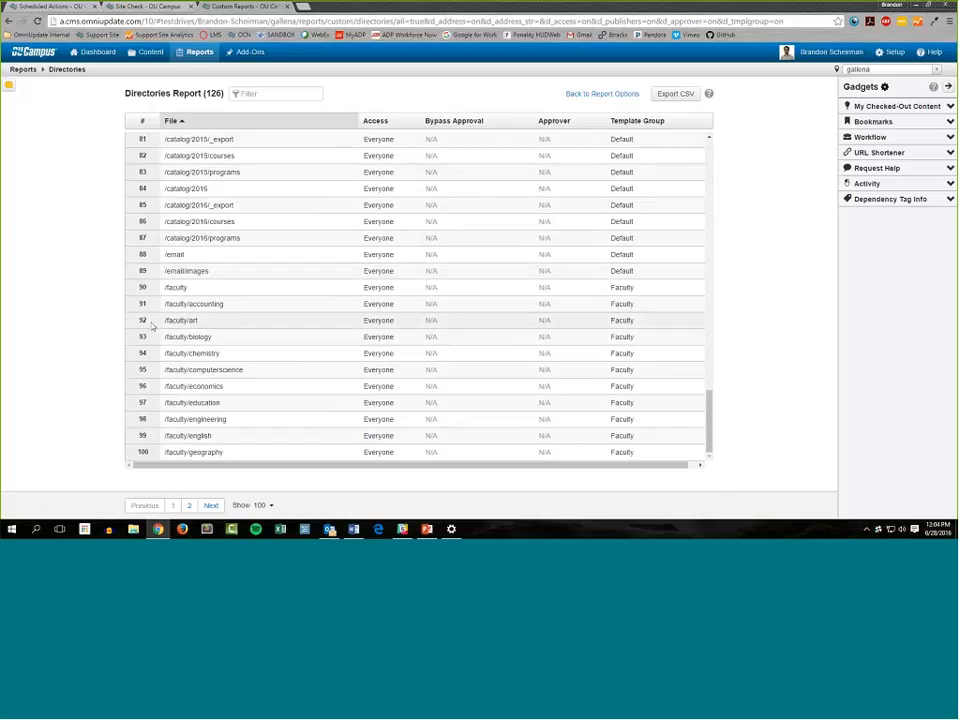
# Examine the template groups assigned to the faculty directories in the Directories report
pyautogui.moveTo(153, 293); pyautogui.dragTo(498, 460)
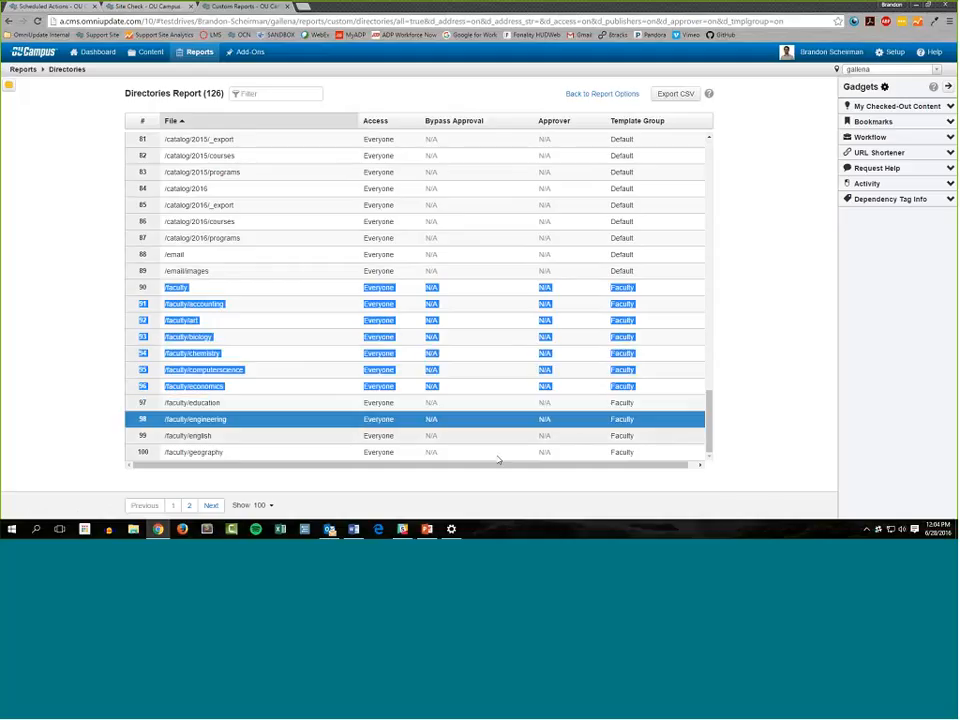
pyautogui.click(620, 316)
pyautogui.moveTo(620, 316); pyautogui.dragTo(685, 402)
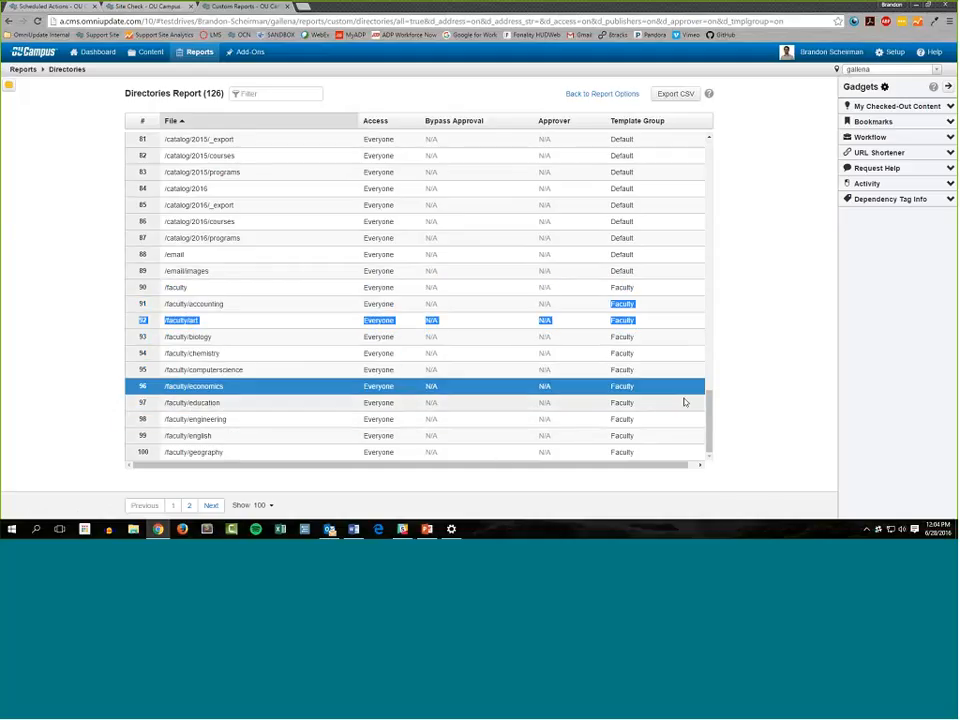
pyautogui.click(685, 402)
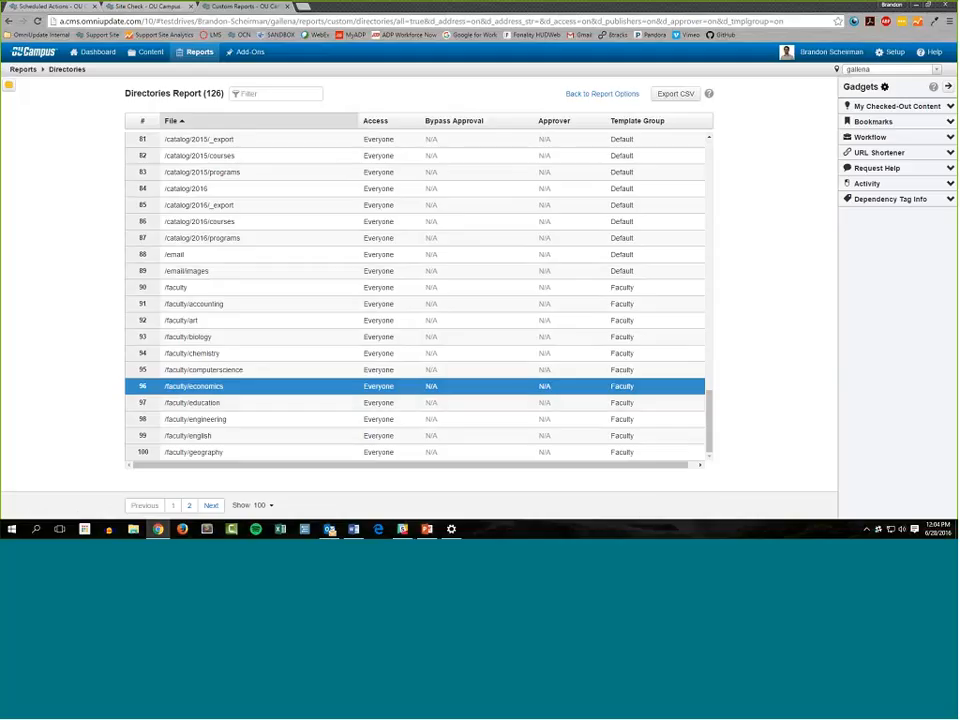
# Review the template groups on page 2 of the Directories report, including the group assigned to /news
pyautogui.click(190, 507)
pyautogui.scroll(1, 608, 321)
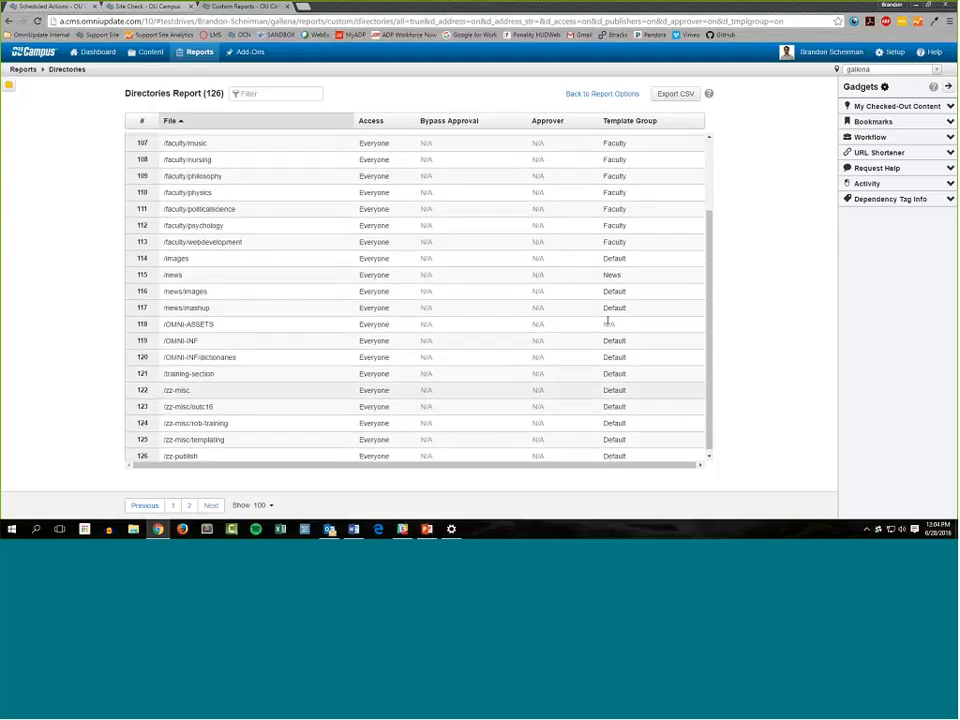
pyautogui.scroll(1, 608, 321)
pyautogui.click(190, 321)
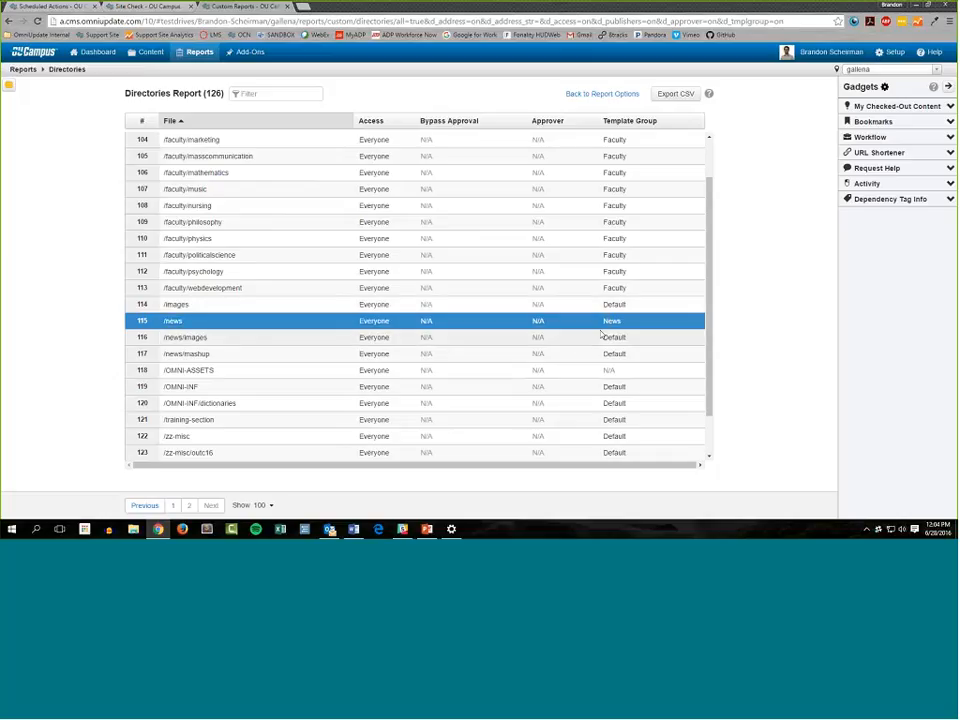
pyautogui.scroll(1, 369, 189)
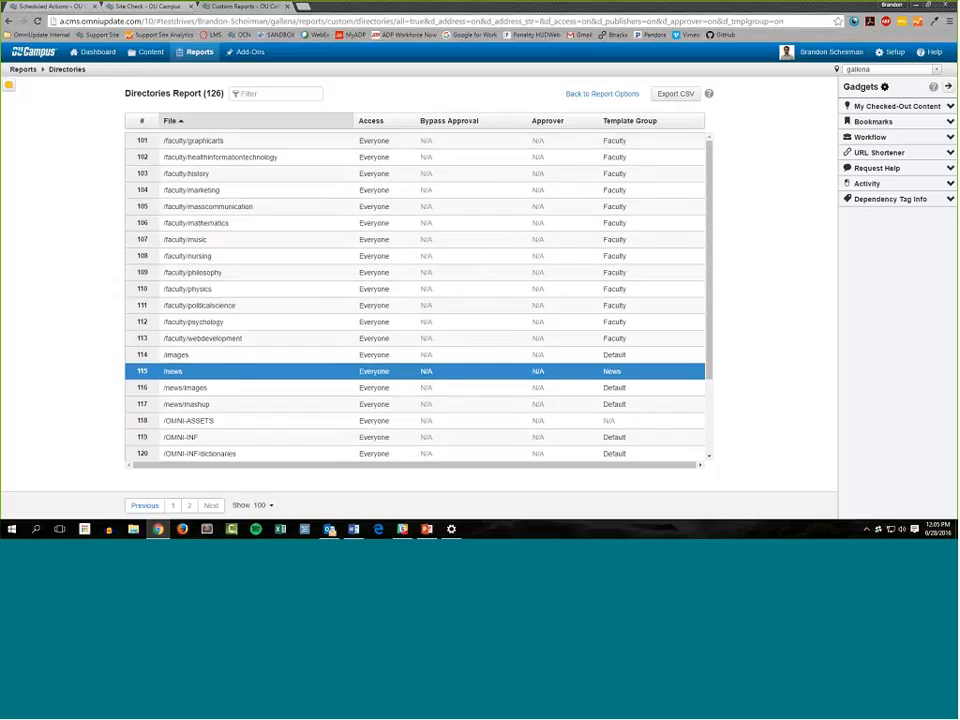
pyautogui.scroll(-2, 432, 152)
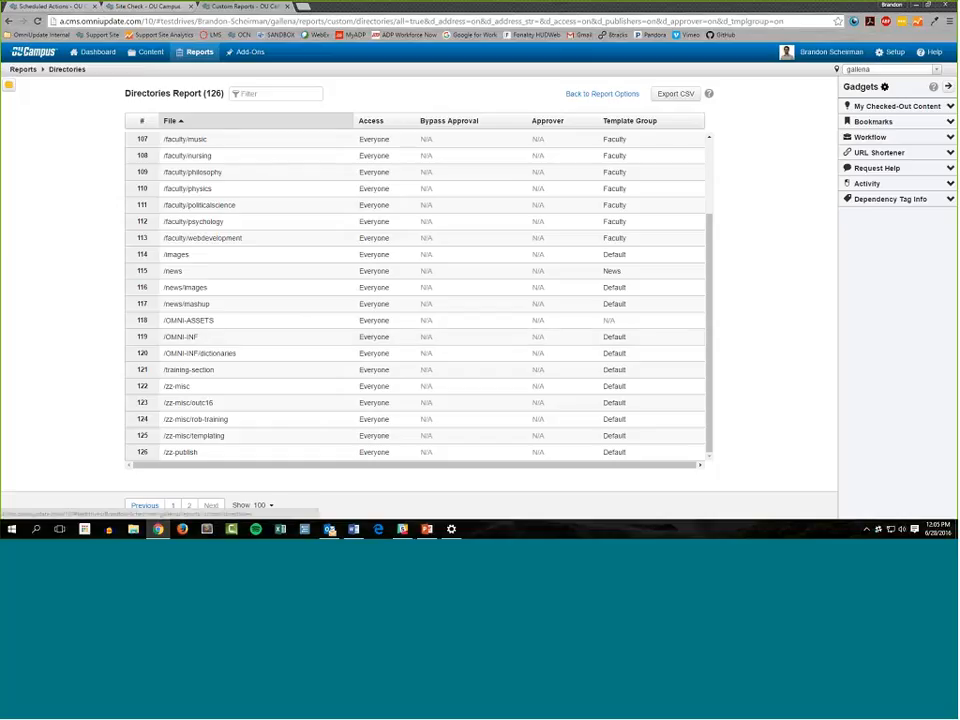
# Return to the report options and view the options available for the Sites report
pyautogui.click(602, 94)
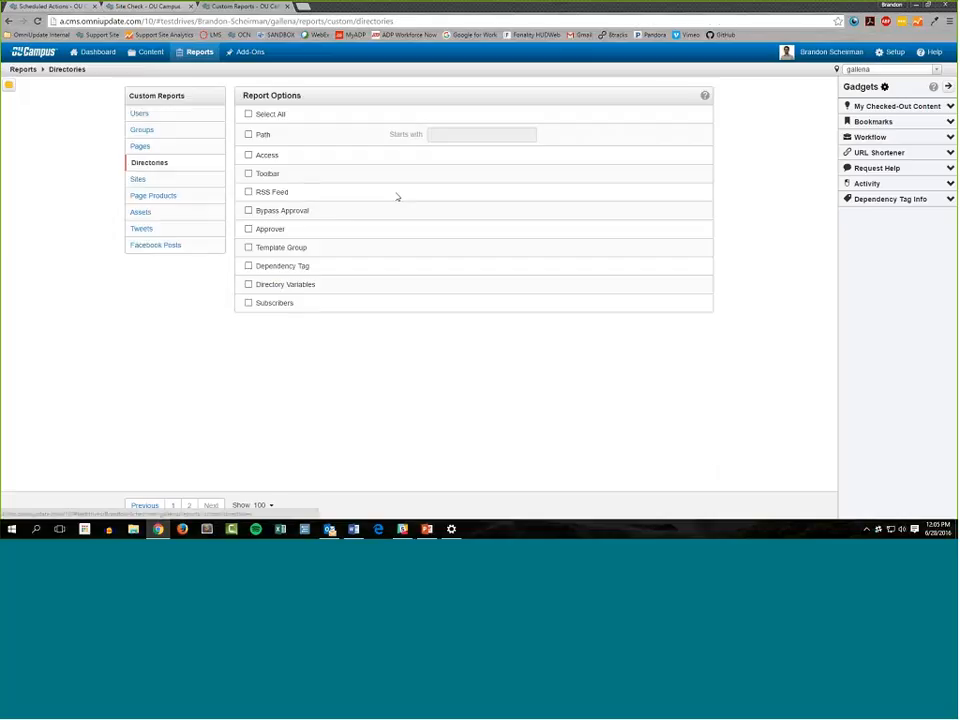
pyautogui.click(186, 186)
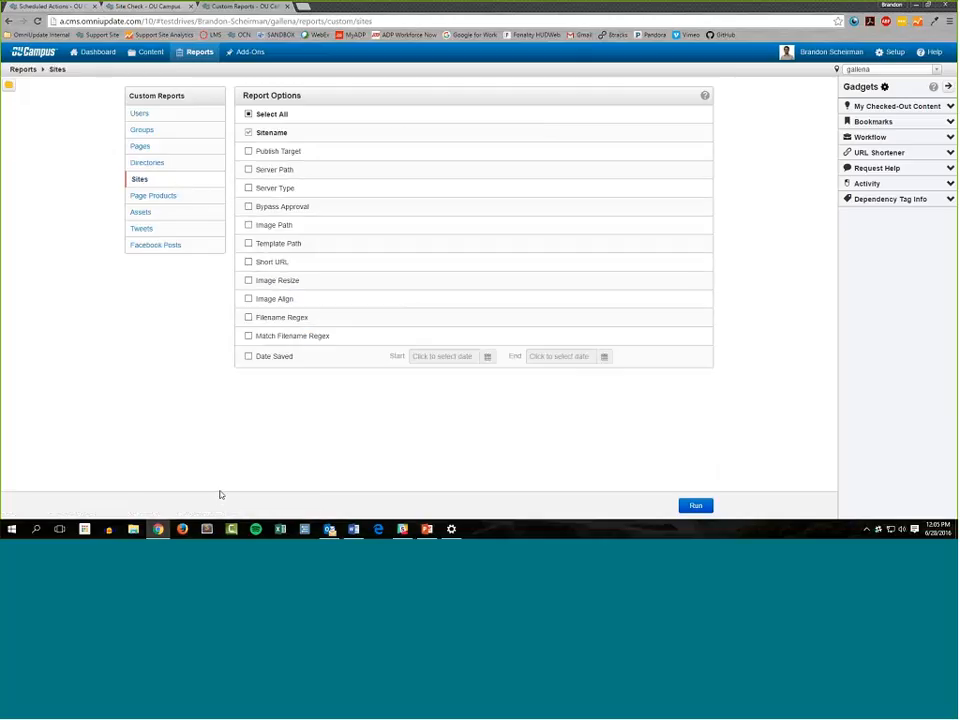
# Run the Page Products report for product paths starting with /about/
pyautogui.click(174, 196)
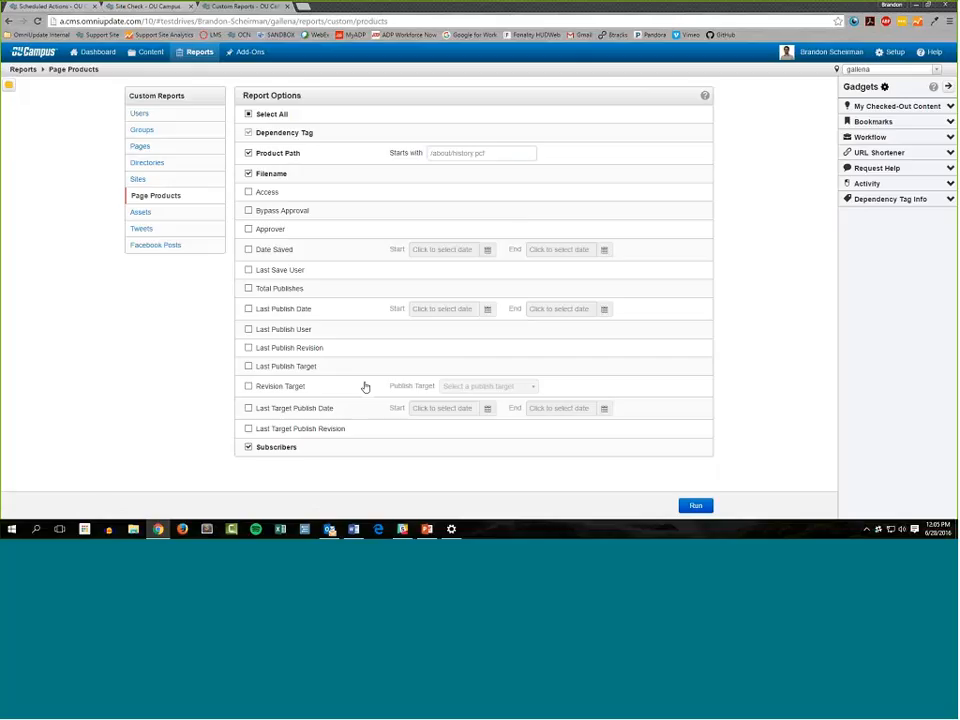
pyautogui.click(501, 154)
pyautogui.write('/abo')
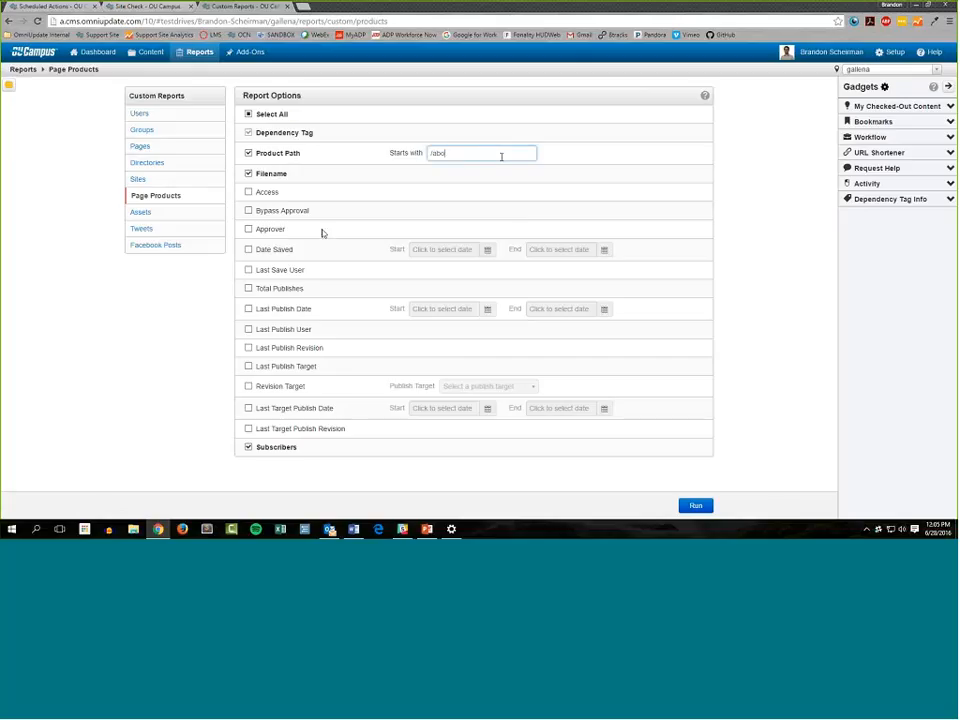
pyautogui.write('ut/')
pyautogui.hotkey('ctrl', 'a')
pyautogui.moveTo(491, 153); pyautogui.dragTo(425, 160)
pyautogui.press('Return')
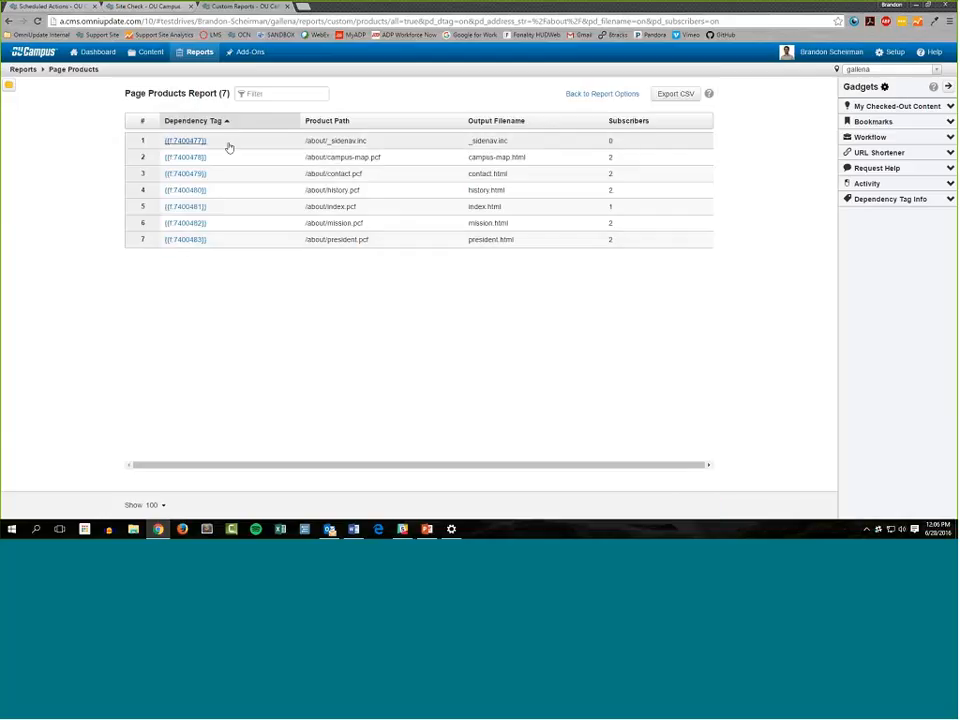
# Examine the product paths, output filenames and subscriber counts in the Page Products report
pyautogui.moveTo(306, 141); pyautogui.dragTo(405, 184)
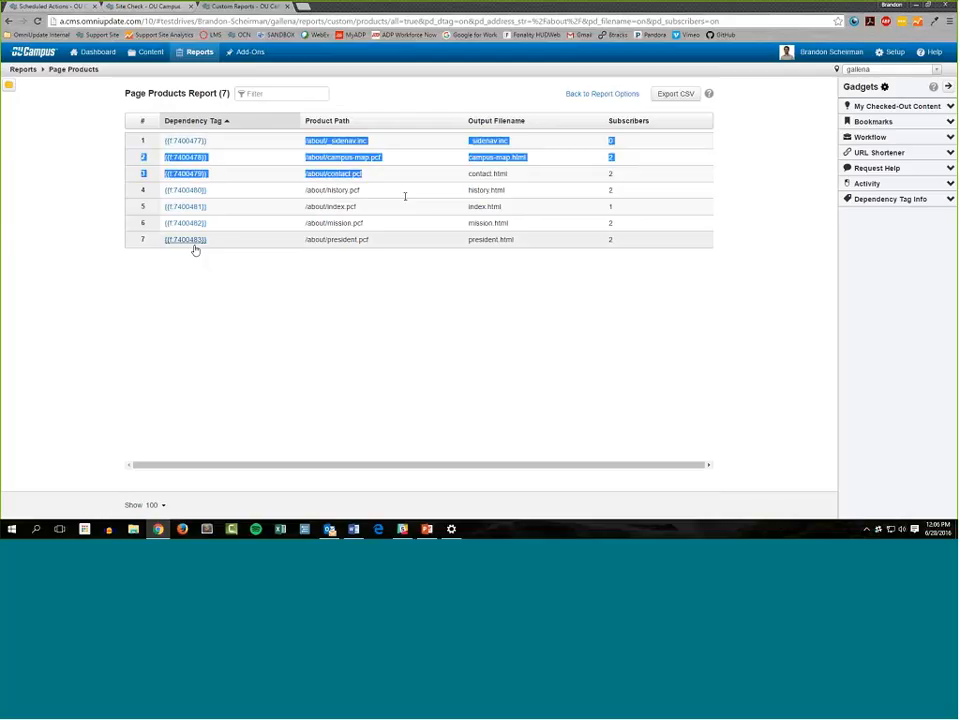
pyautogui.click(378, 243)
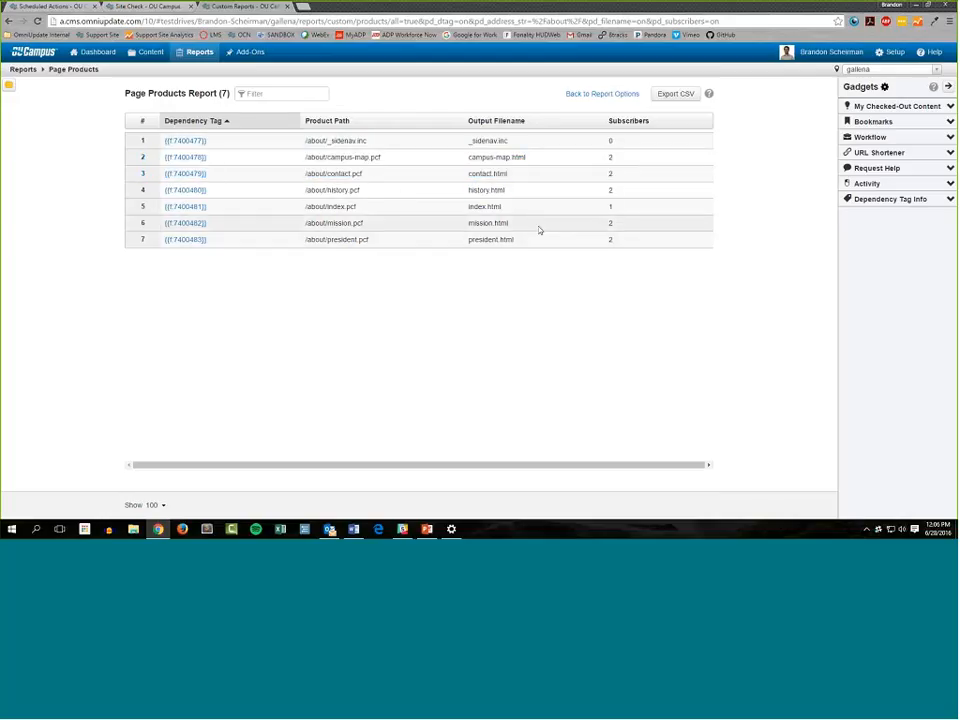
pyautogui.moveTo(529, 240); pyautogui.dragTo(630, 160)
pyautogui.click(508, 177)
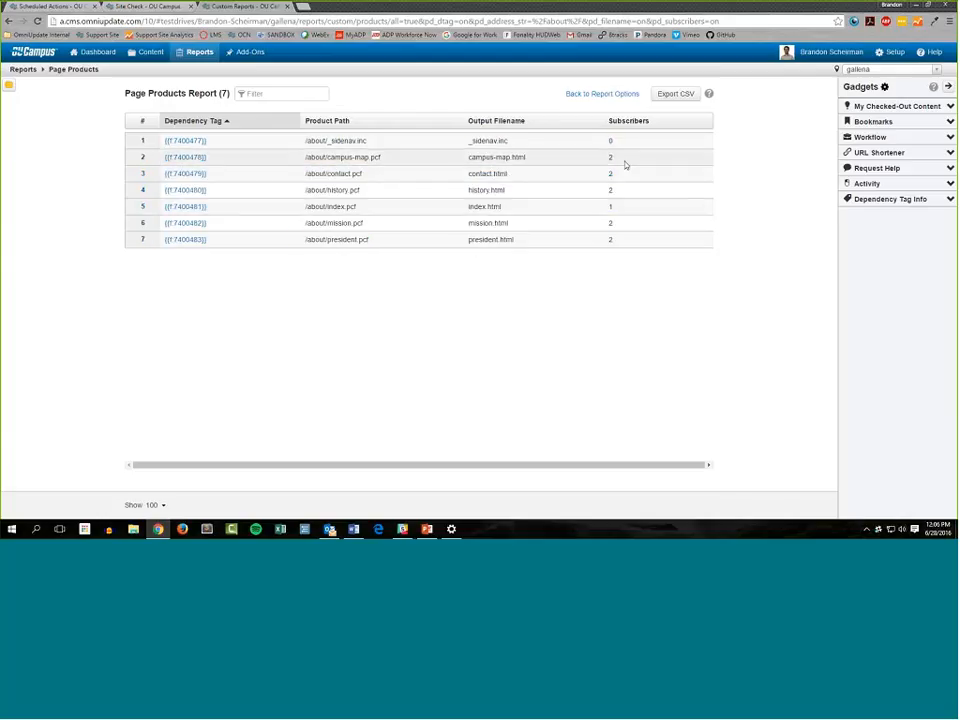
pyautogui.click(554, 160)
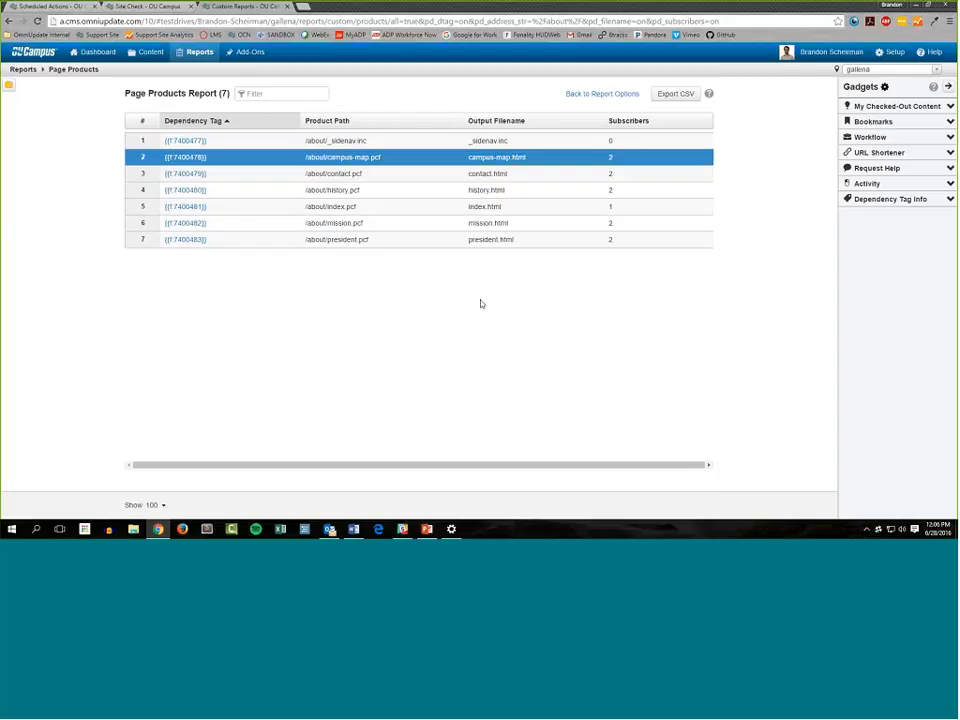
# Open the subscribers report for the dependency tag of /about/campus-map.pcf and examine the subscribing files
pyautogui.click(186, 158)
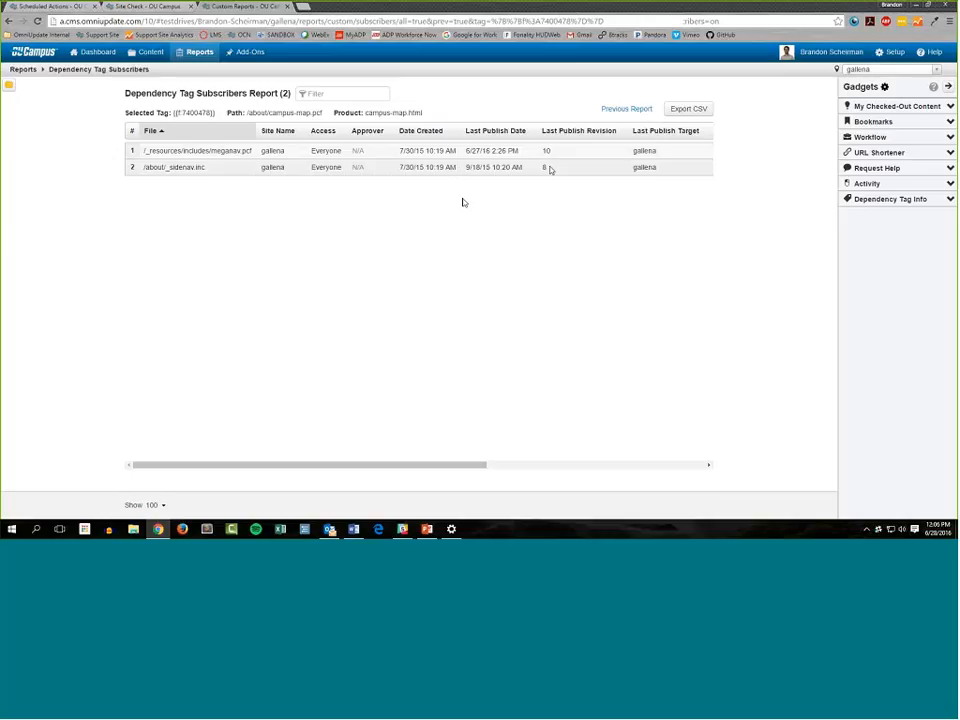
pyautogui.moveTo(252, 151); pyautogui.dragTo(112, 160)
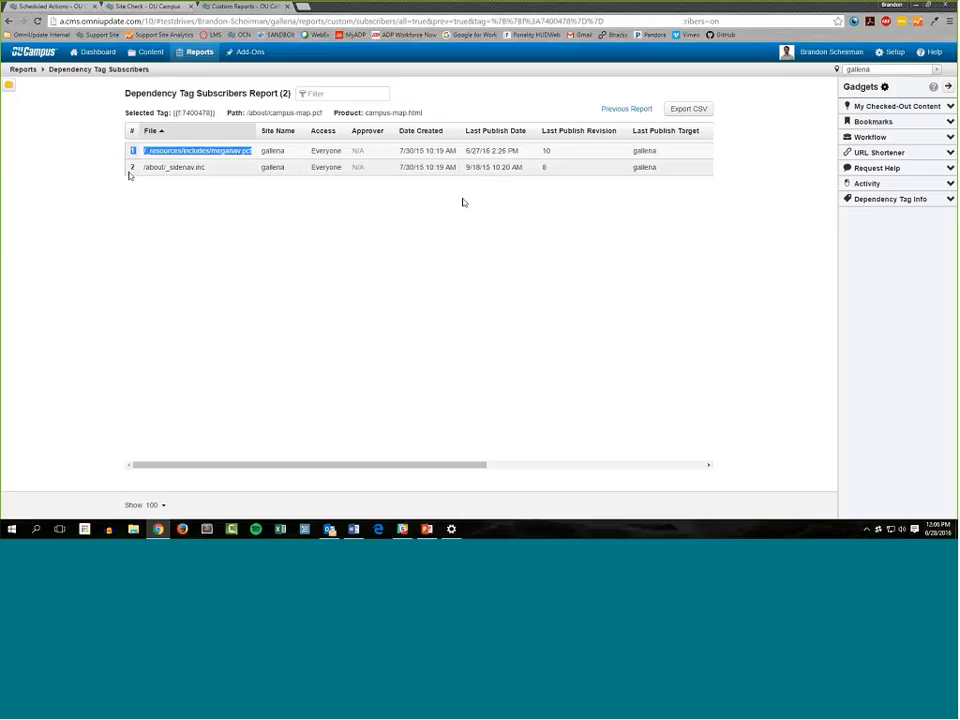
pyautogui.moveTo(162, 181); pyautogui.dragTo(137, 172)
pyautogui.click(182, 181)
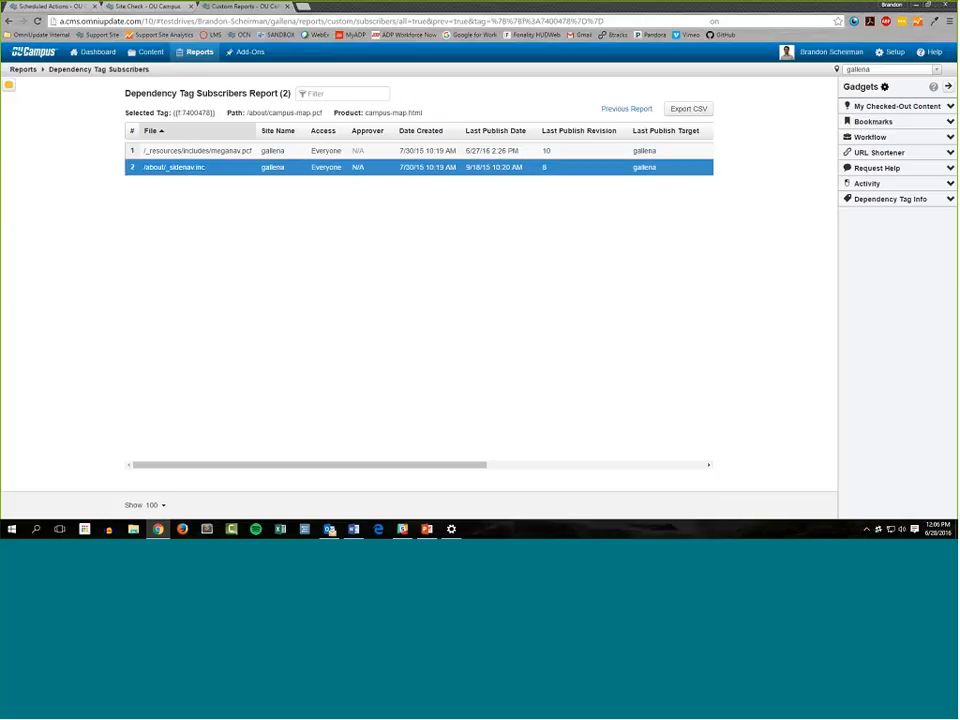
# View the dependency tag subscribers of /about/mission.pcf and return to the Page Products report options
pyautogui.click(626, 111)
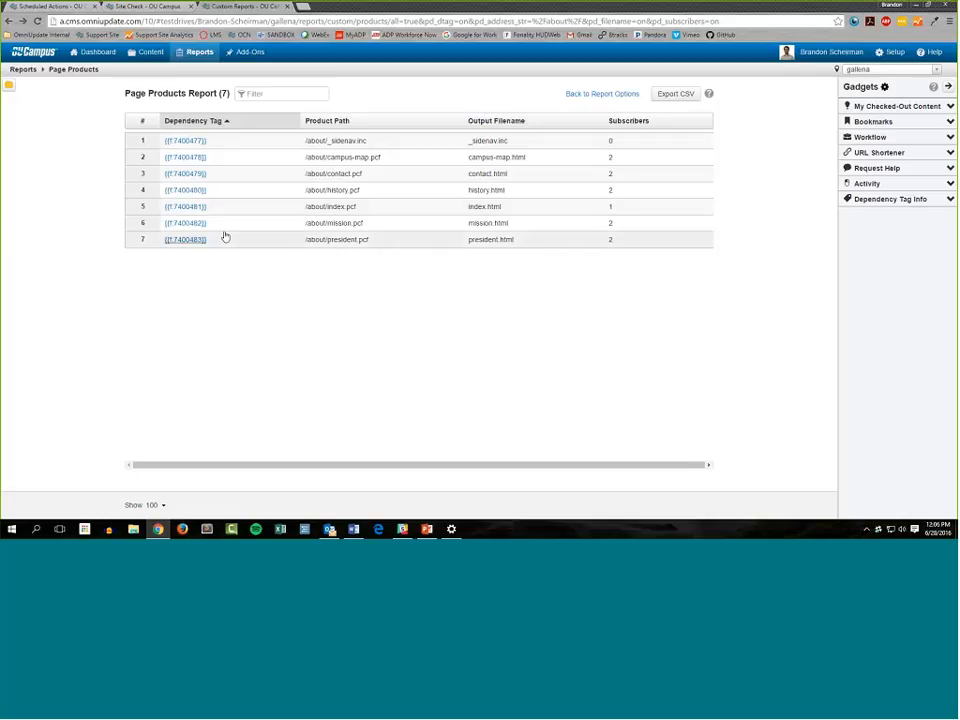
pyautogui.click(185, 224)
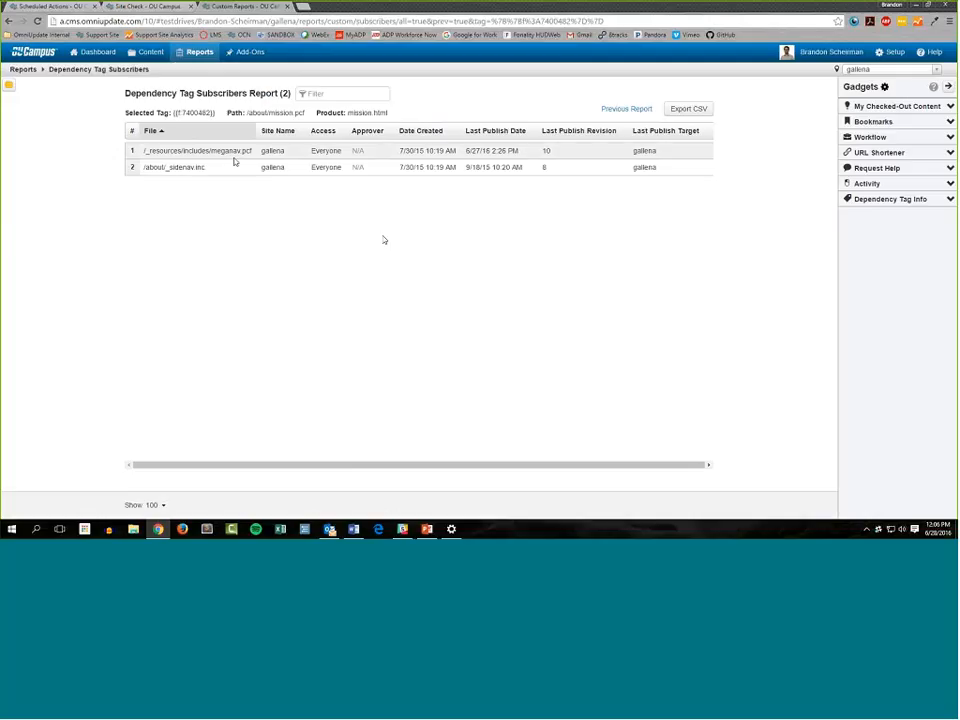
pyautogui.moveTo(197, 52)
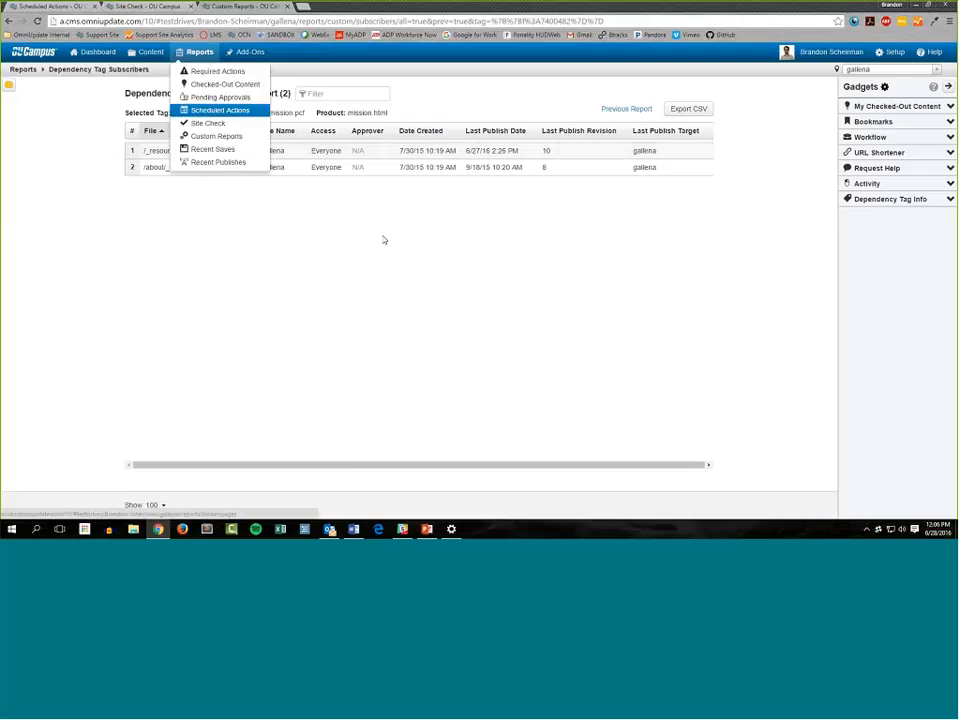
pyautogui.click(628, 108)
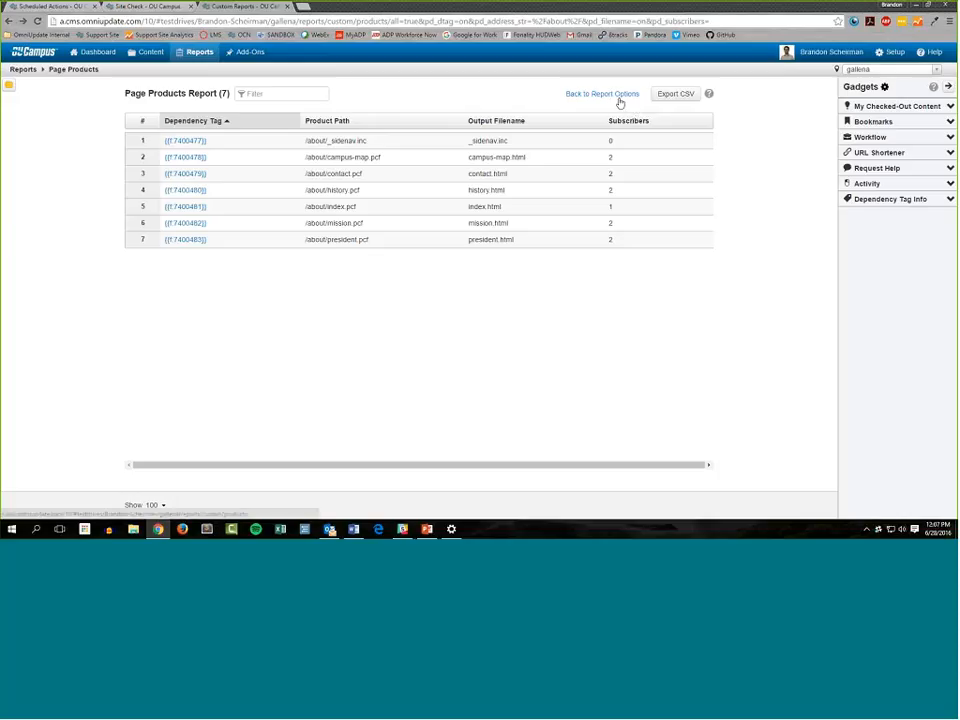
pyautogui.click(620, 96)
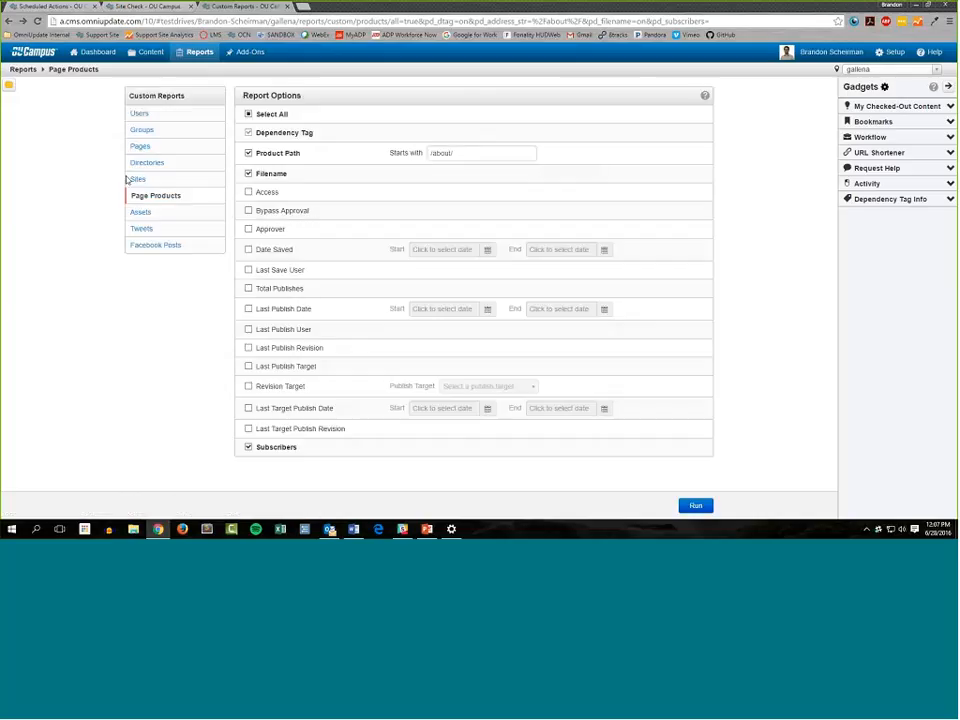
# Add Approver, Asset Type, Bypass Approval and Subscribers to the Assets report options
pyautogui.click(167, 215)
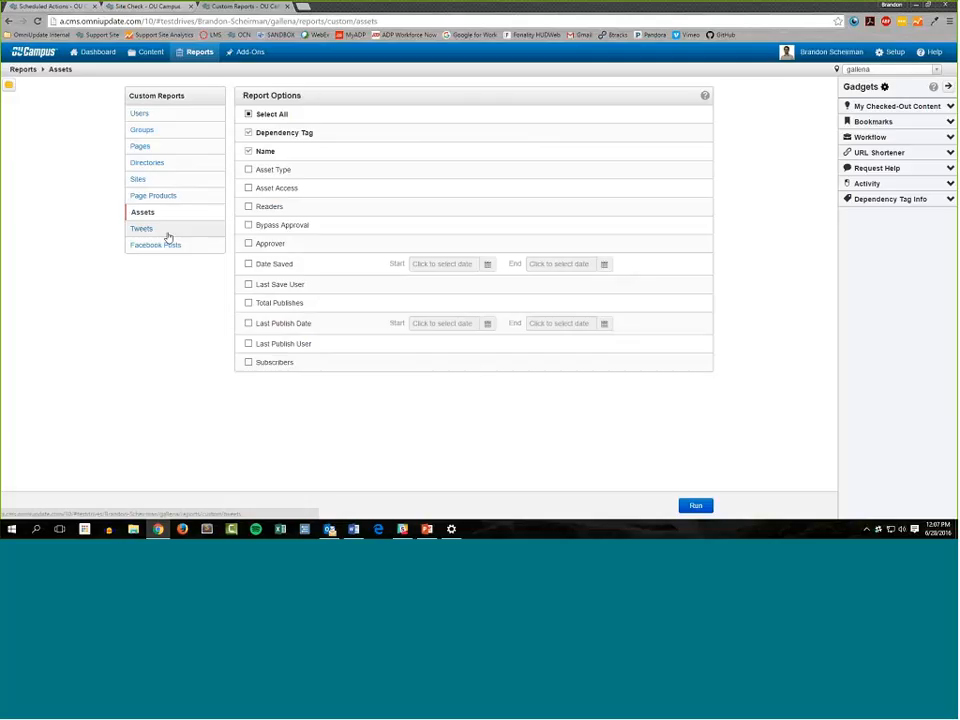
pyautogui.click(270, 244)
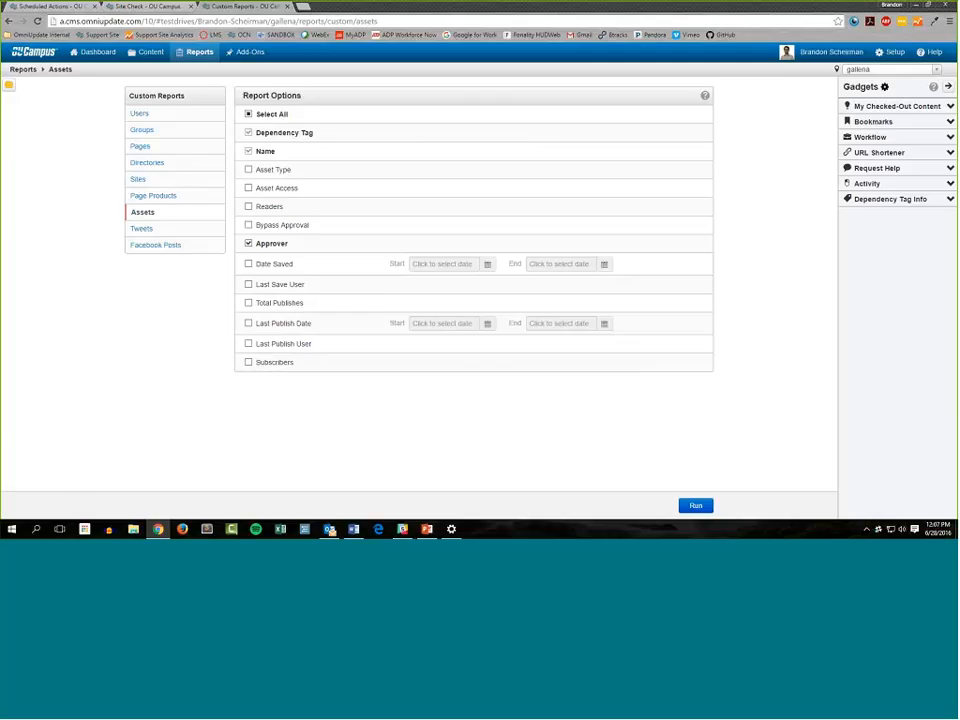
pyautogui.click(250, 170)
pyautogui.click(322, 229)
pyautogui.click(276, 362)
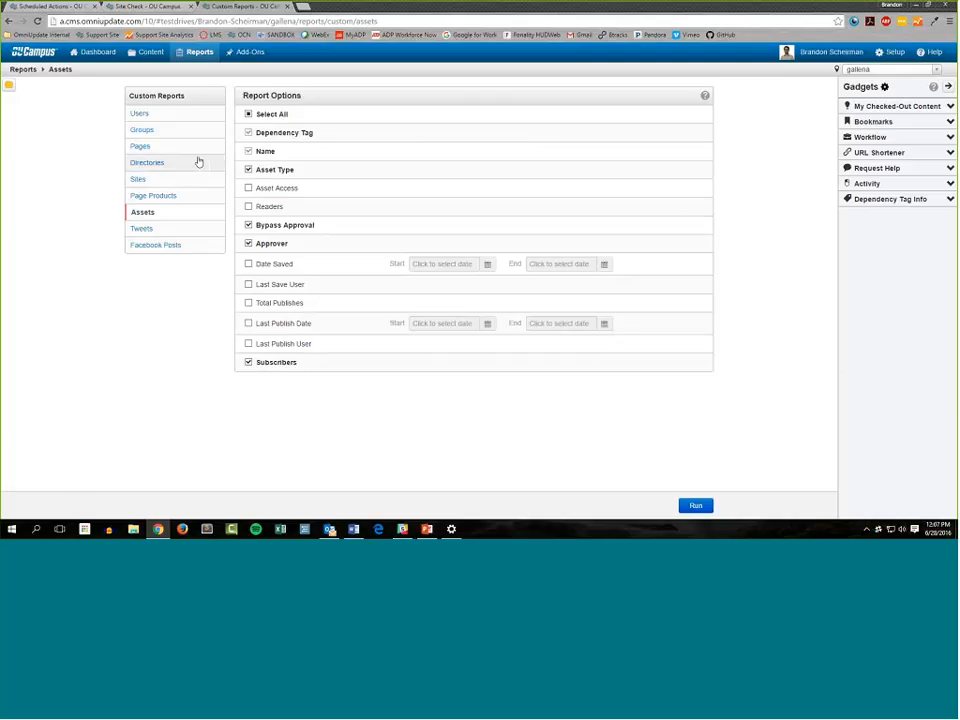
# Run the Pages report with Access included and its availability set to Group
pyautogui.click(160, 149)
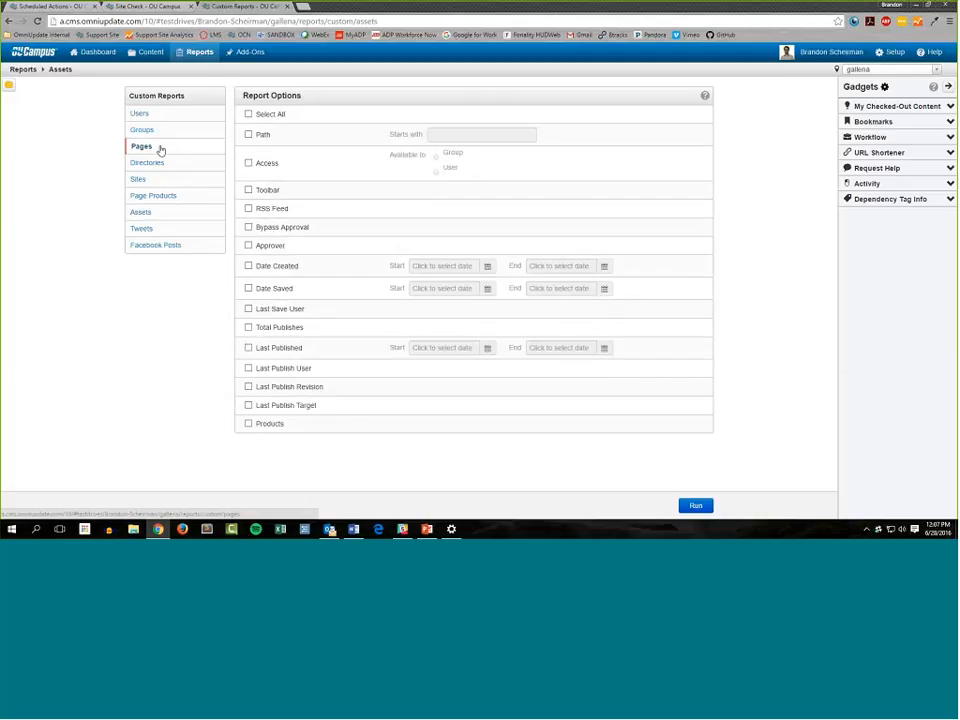
pyautogui.click(260, 168)
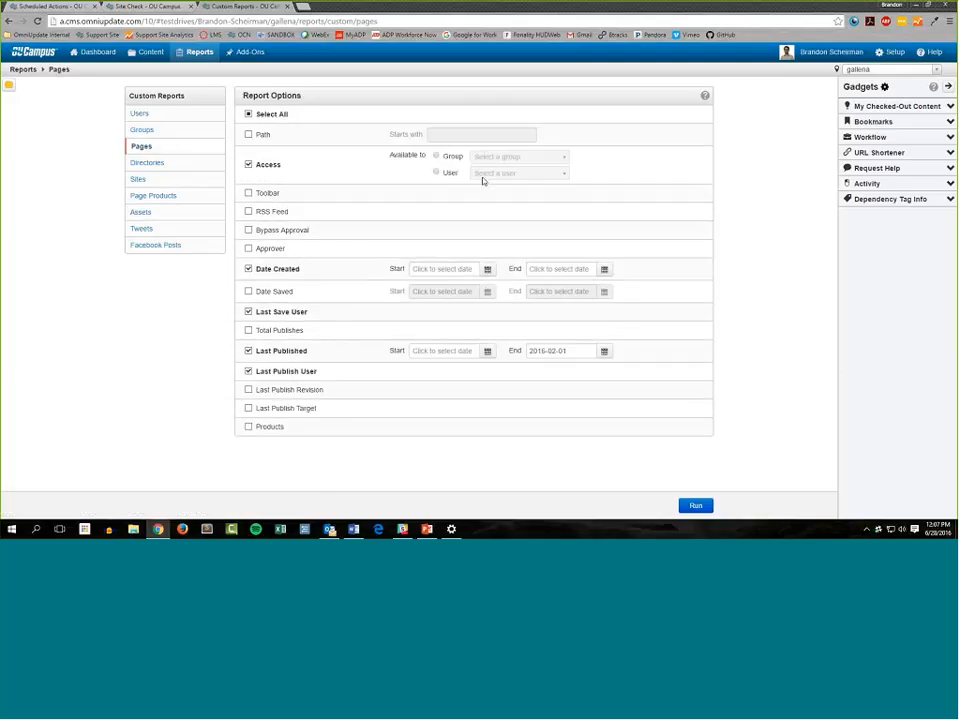
pyautogui.click(437, 157)
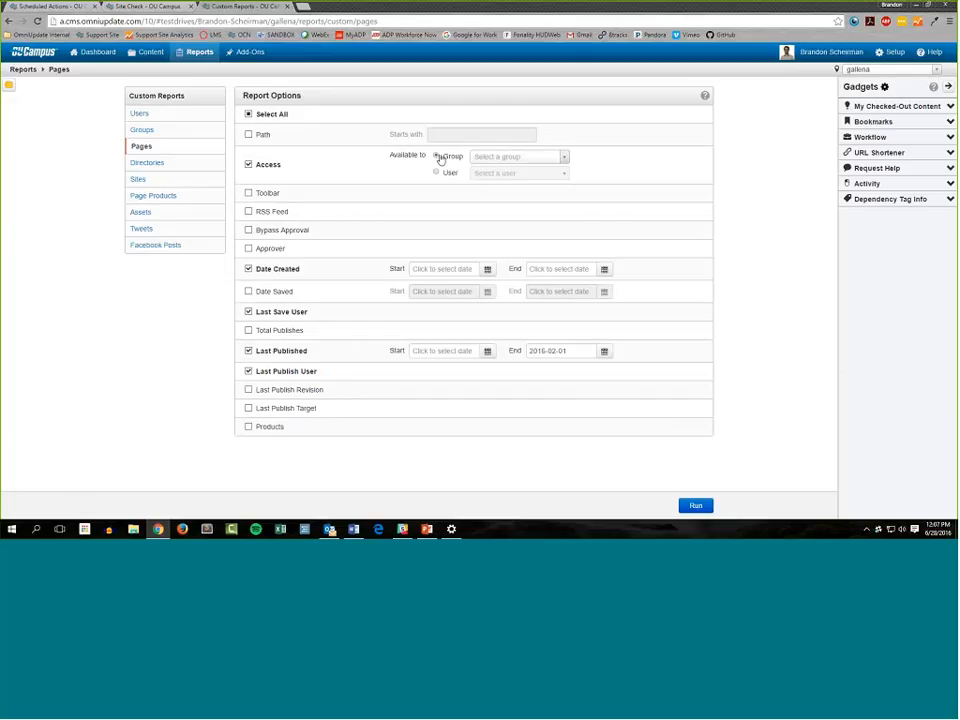
pyautogui.click(248, 165)
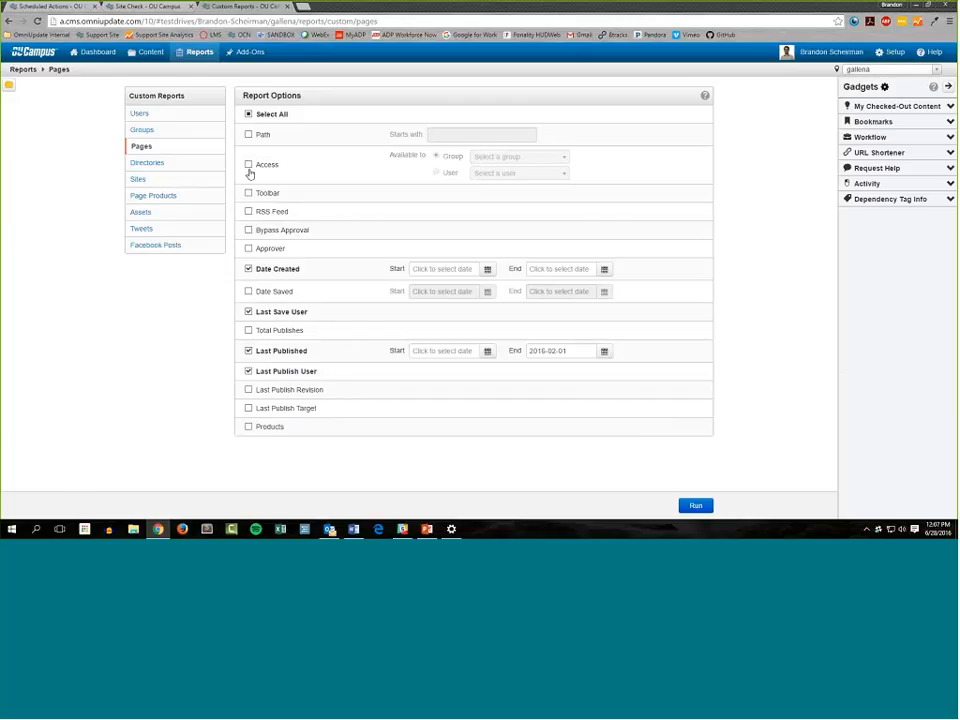
pyautogui.click(338, 168)
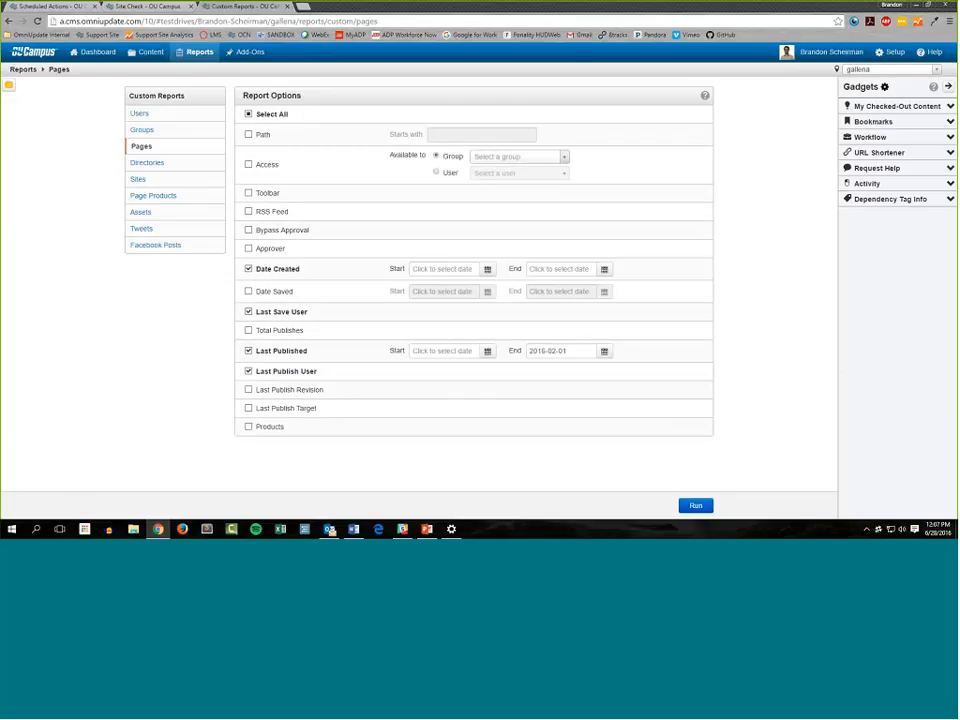
pyautogui.click(696, 506)
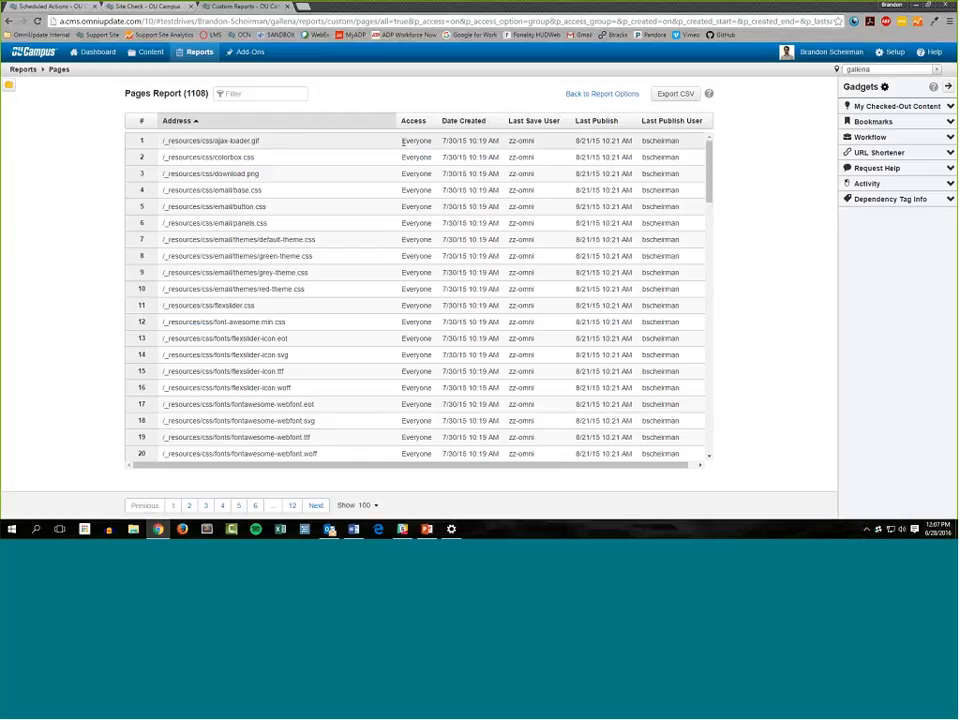
# Examine the Access values of the files on pages 1 and 5 of the Pages report
pyautogui.click(403, 141)
pyautogui.moveTo(402, 174); pyautogui.dragTo(430, 183)
pyautogui.scroll(-5, 410, 300)
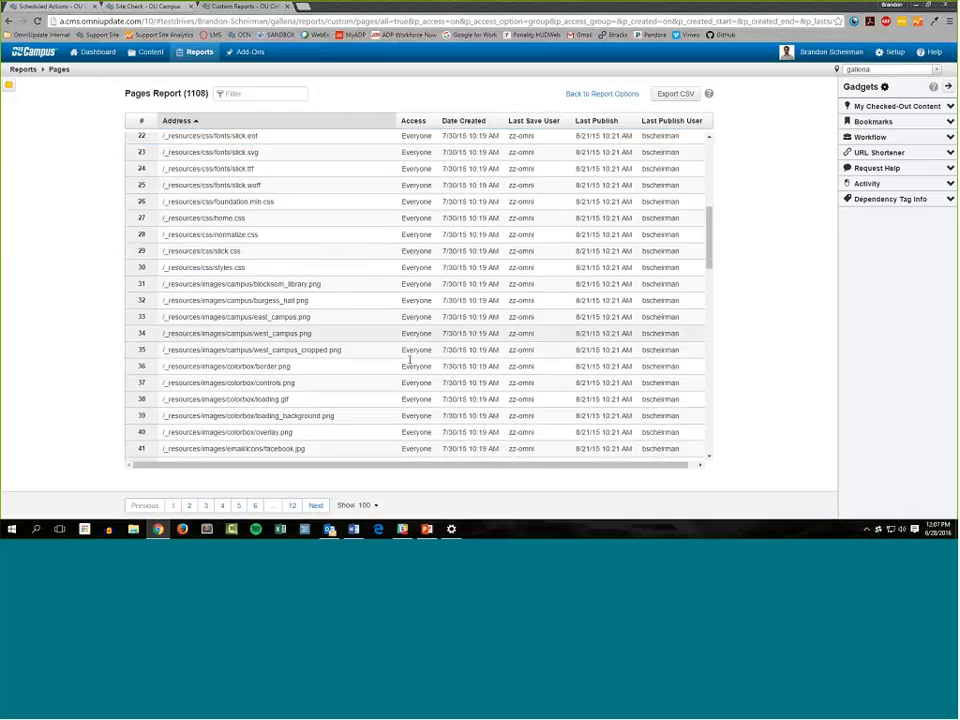
pyautogui.scroll(-10, 409, 360)
pyautogui.click(239, 506)
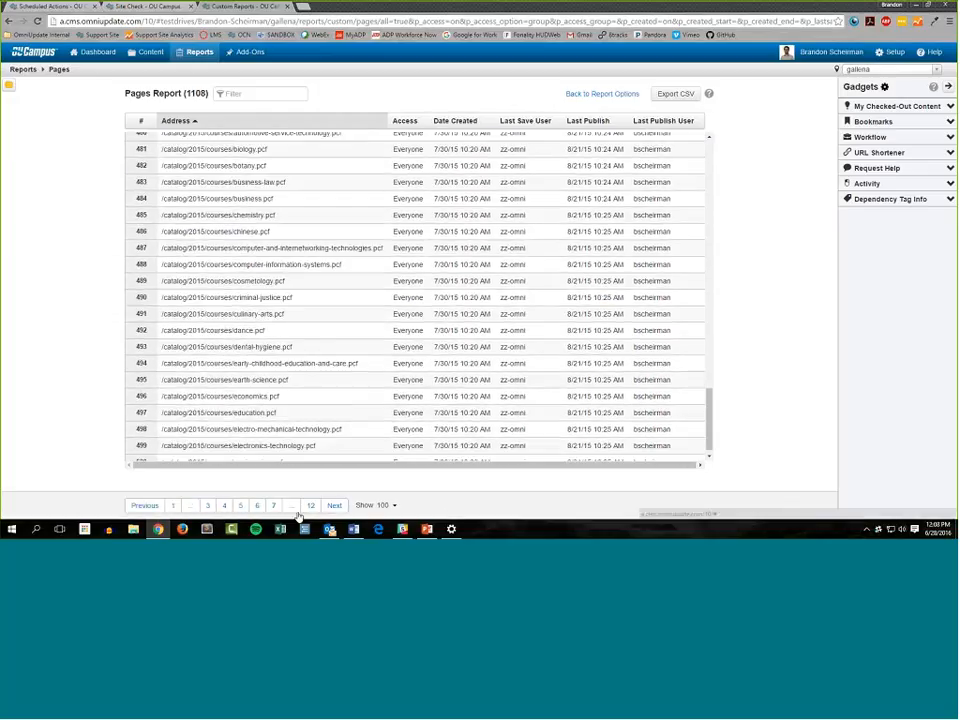
# Examine the Access values of the files on pages 12 and 10 of the Pages report
pyautogui.click(305, 507)
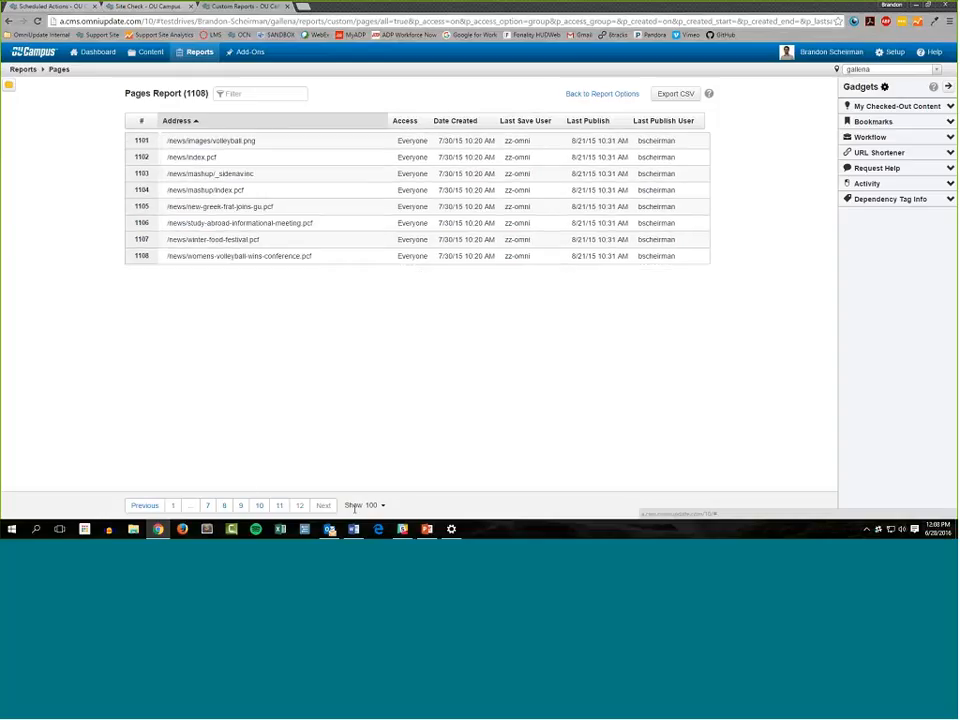
pyautogui.click(259, 505)
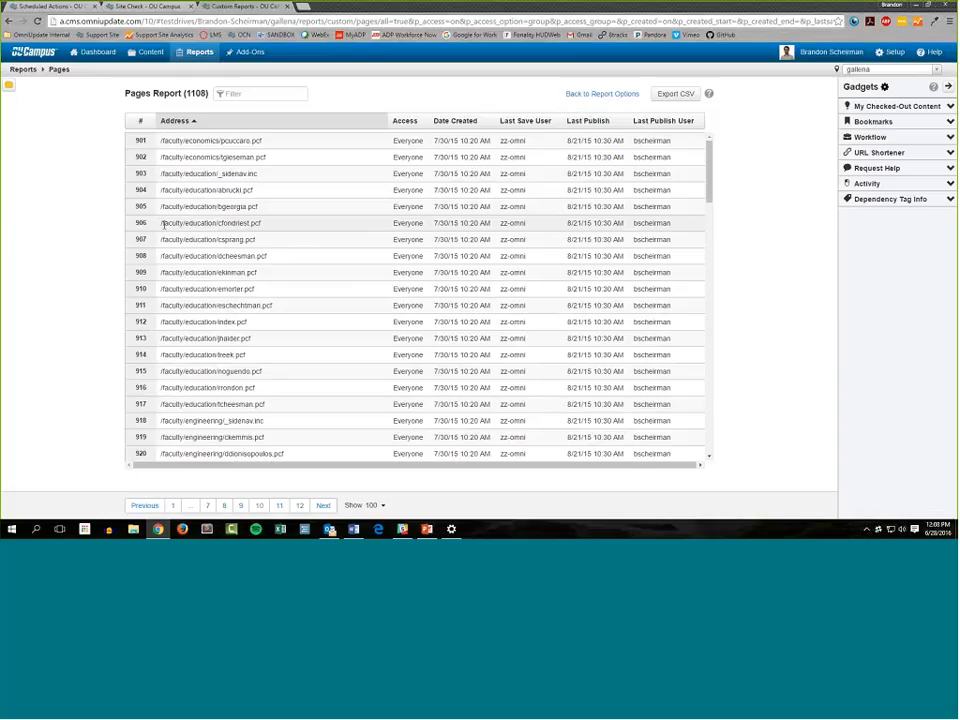
pyautogui.click(392, 222)
pyautogui.doubleClick(393, 222)
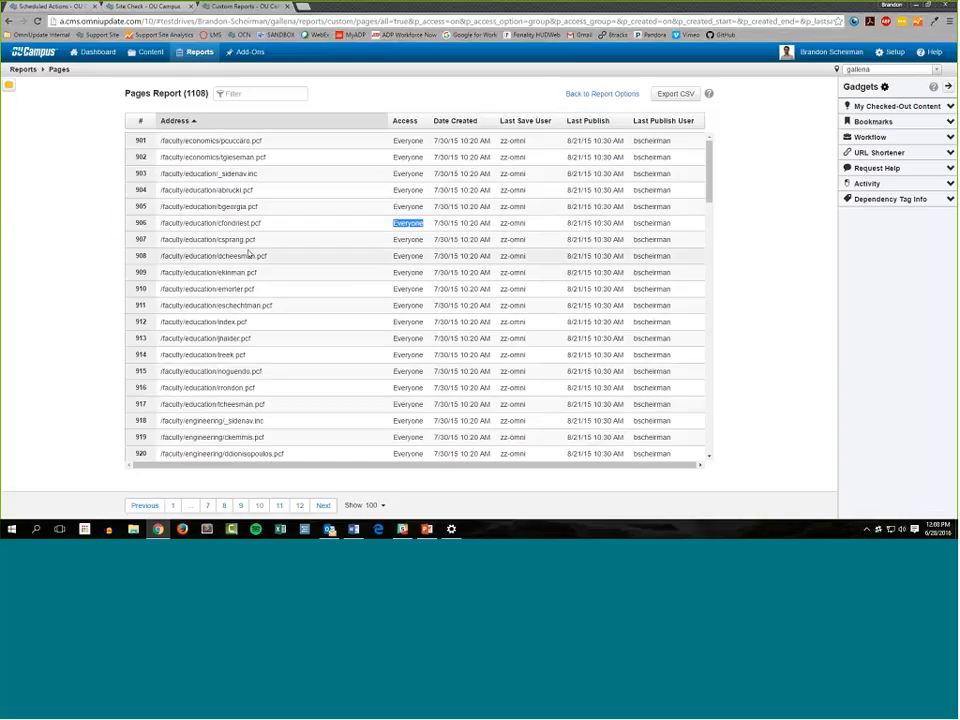
pyautogui.moveTo(184, 223); pyautogui.dragTo(219, 223)
pyautogui.click(387, 228)
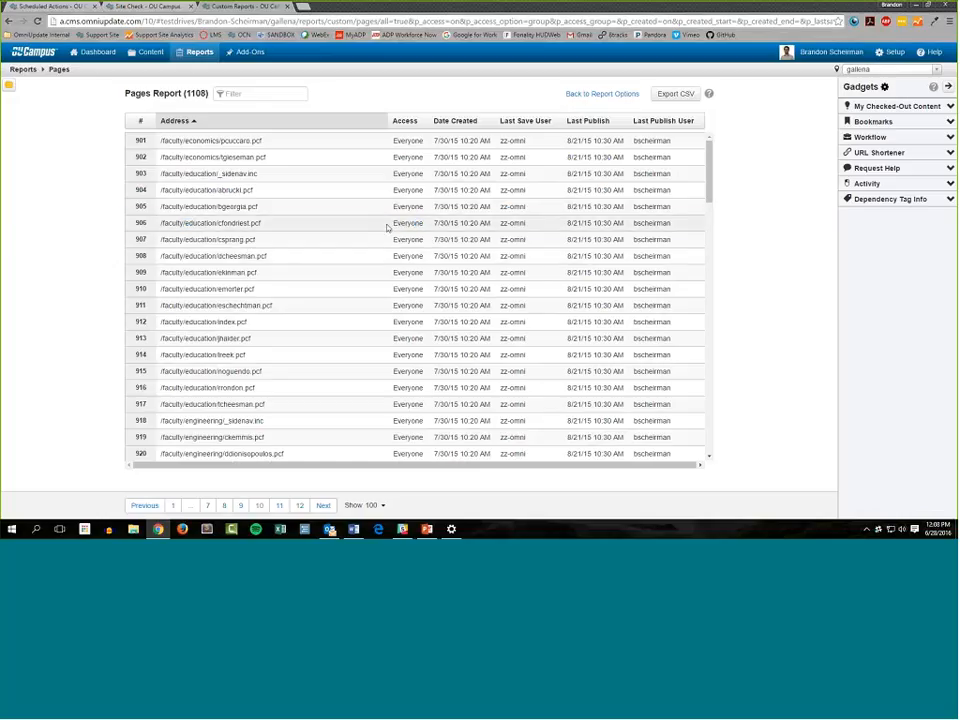
pyautogui.moveTo(389, 224); pyautogui.dragTo(427, 224)
pyautogui.click(427, 224)
# Return to the custom reports and add Asset Access, Bypass Approval, Approver and Subscribers to the Assets report options
pyautogui.click(190, 52)
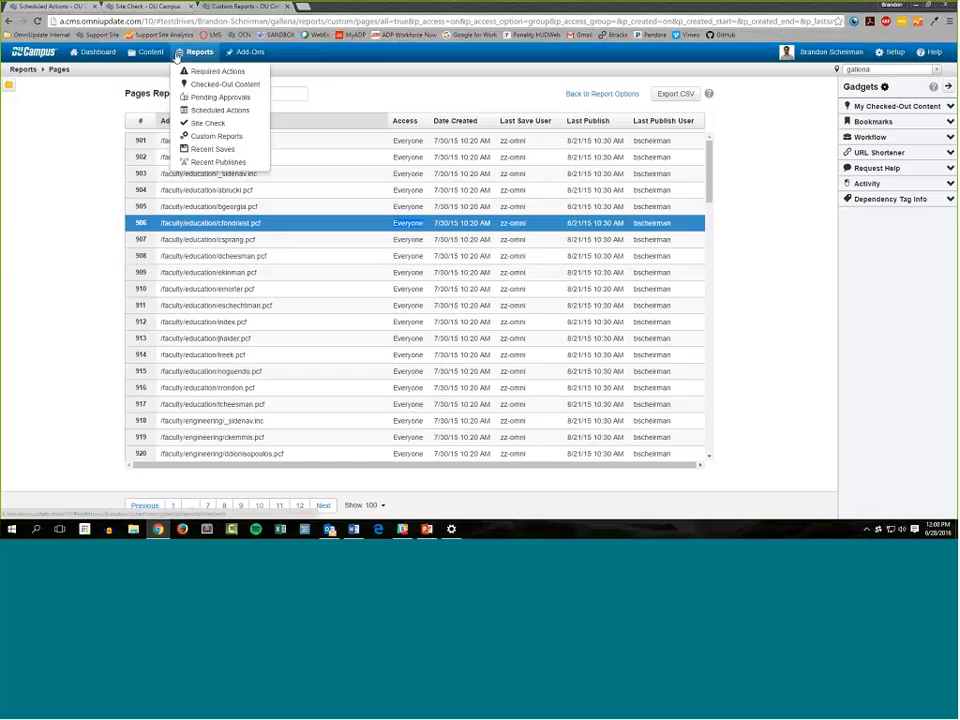
pyautogui.click(218, 137)
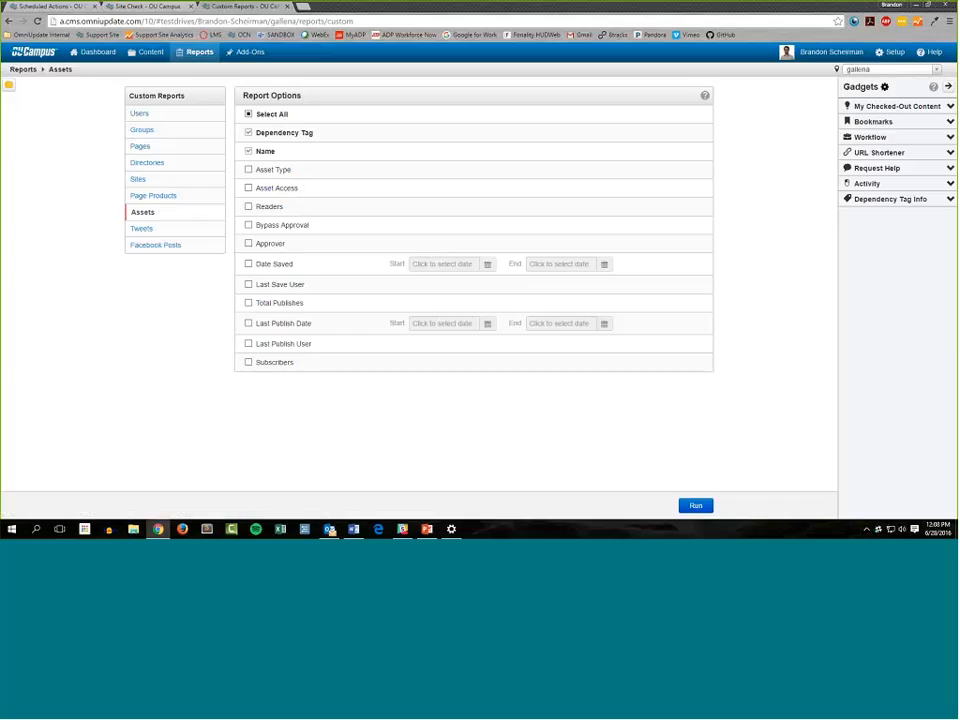
pyautogui.click(265, 368)
pyautogui.click(295, 228)
pyautogui.click(289, 189)
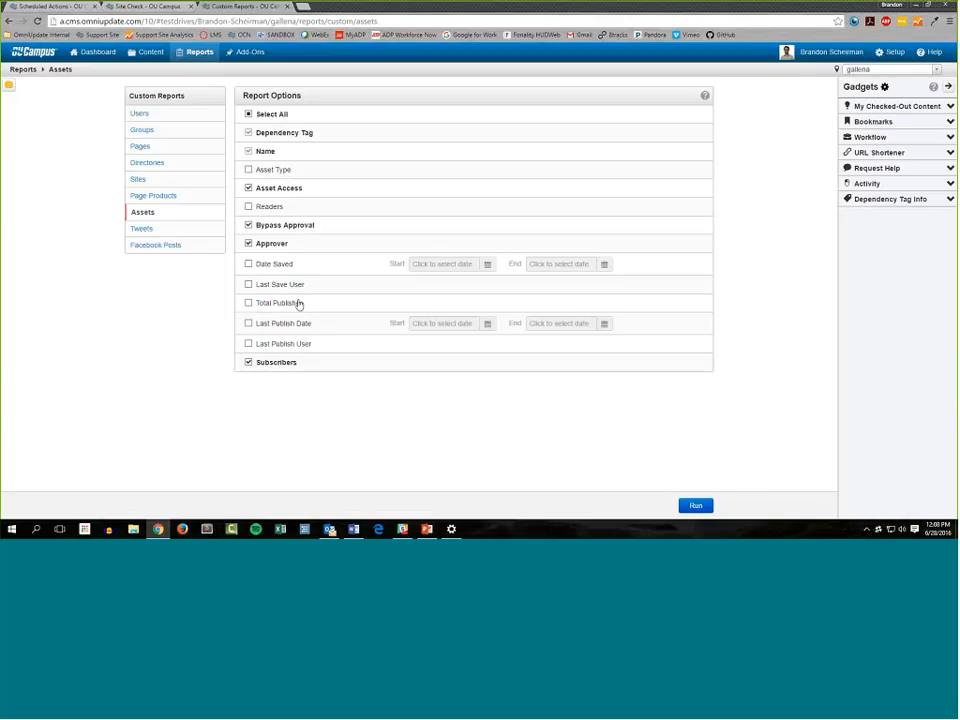
# View the Tweets and Facebook Posts report options, and run the Tweets report with all options included
pyautogui.click(160, 232)
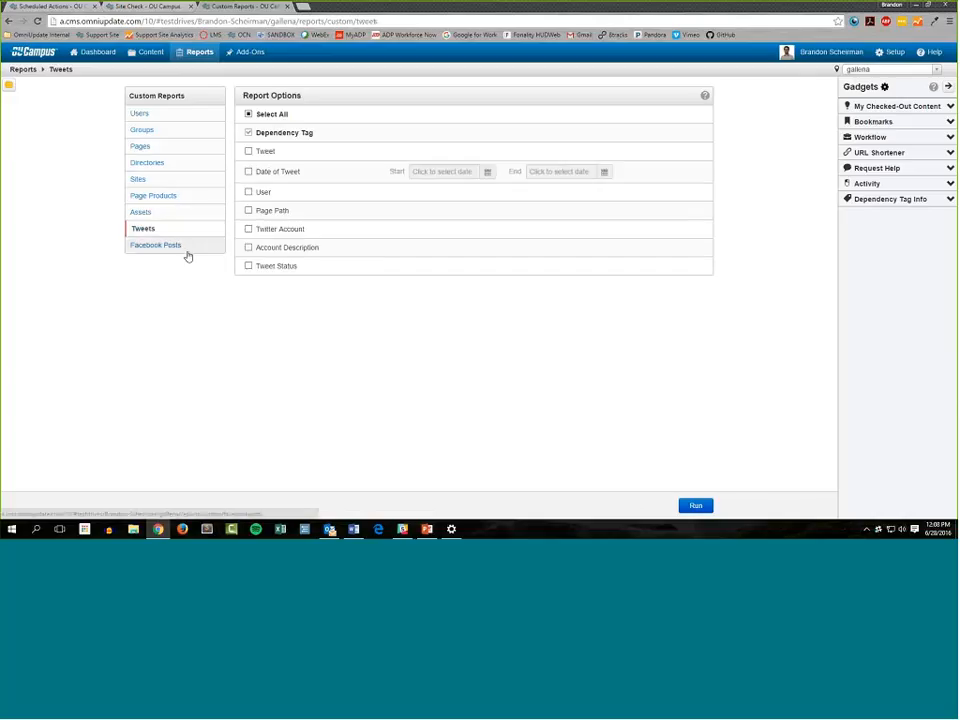
pyautogui.click(187, 254)
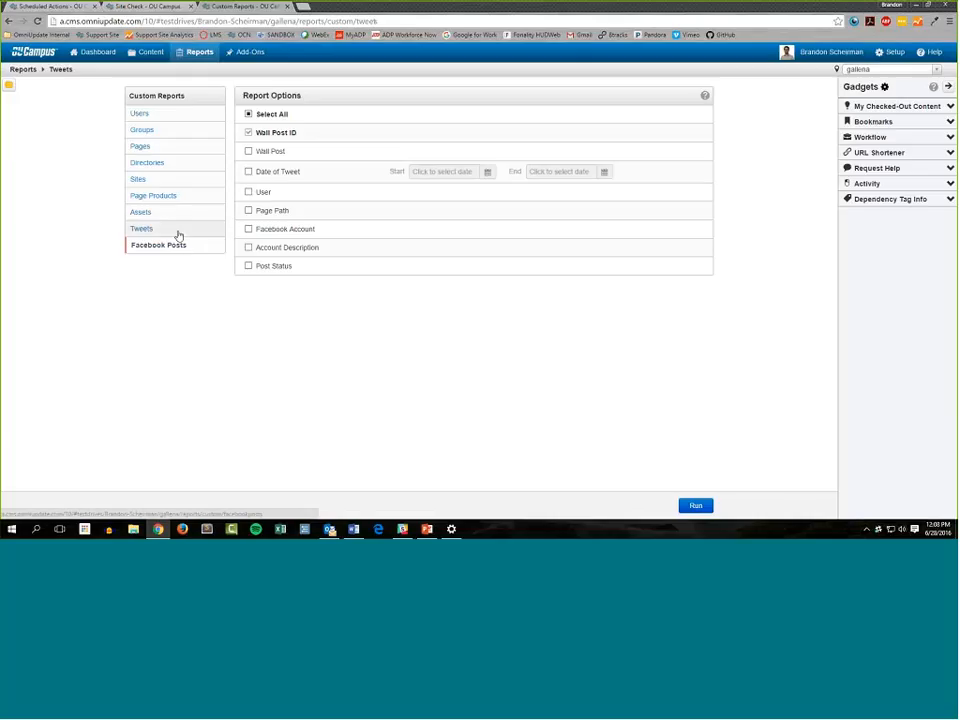
pyautogui.click(179, 233)
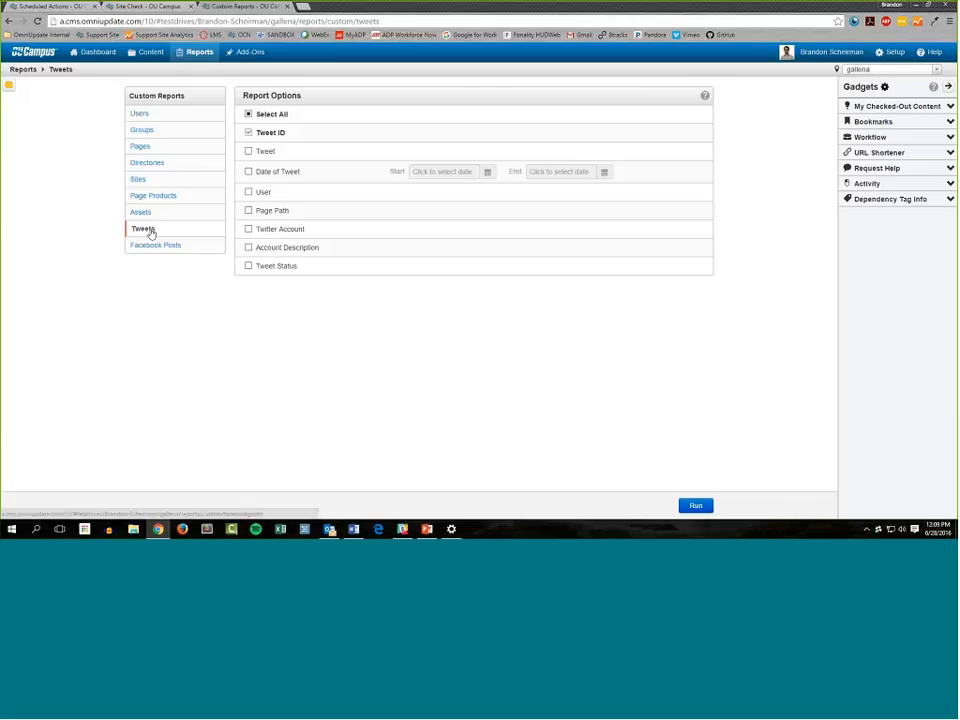
pyautogui.click(247, 115)
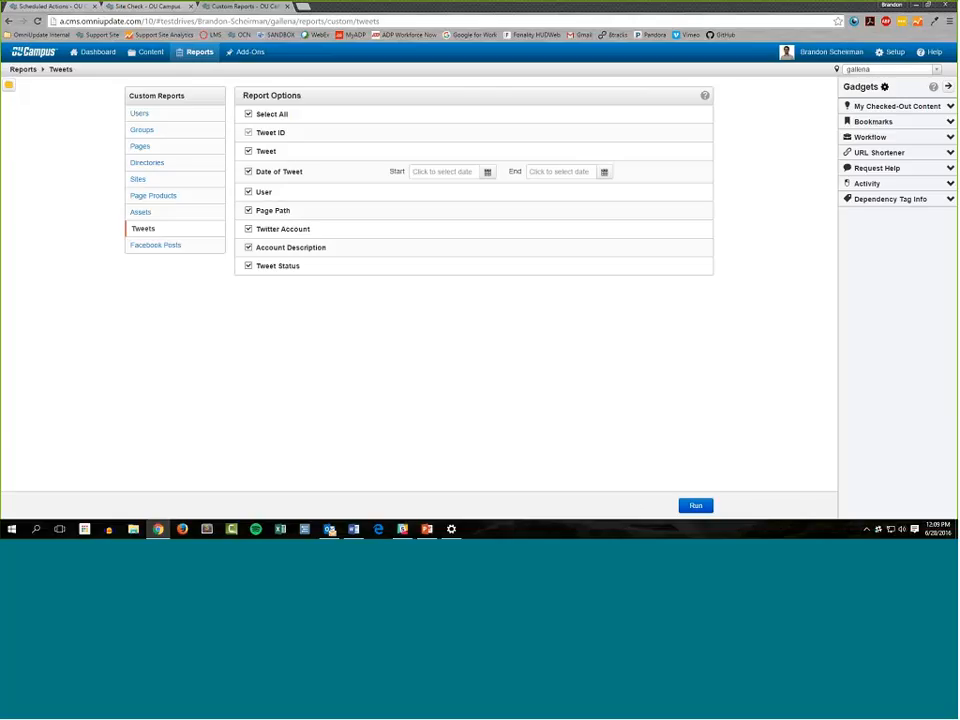
pyautogui.click(695, 506)
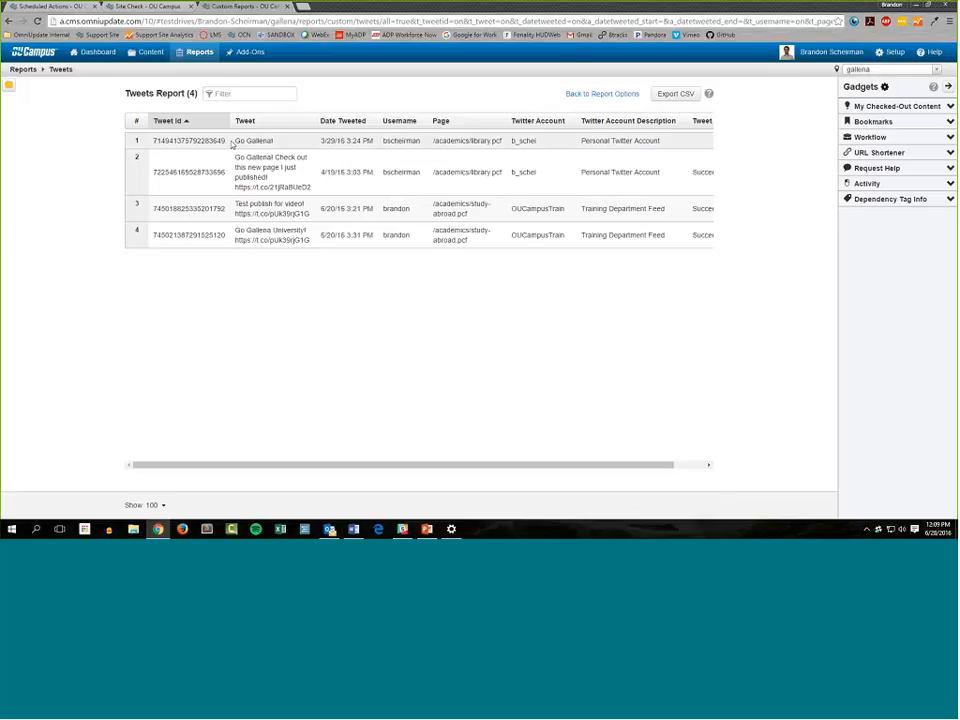
# Examine the tweet texts, pages, Twitter accounts and Tweet Status values in the Tweets report, and view the Facebook Posts report options
pyautogui.moveTo(231, 144); pyautogui.dragTo(150, 222)
pyautogui.click(325, 142)
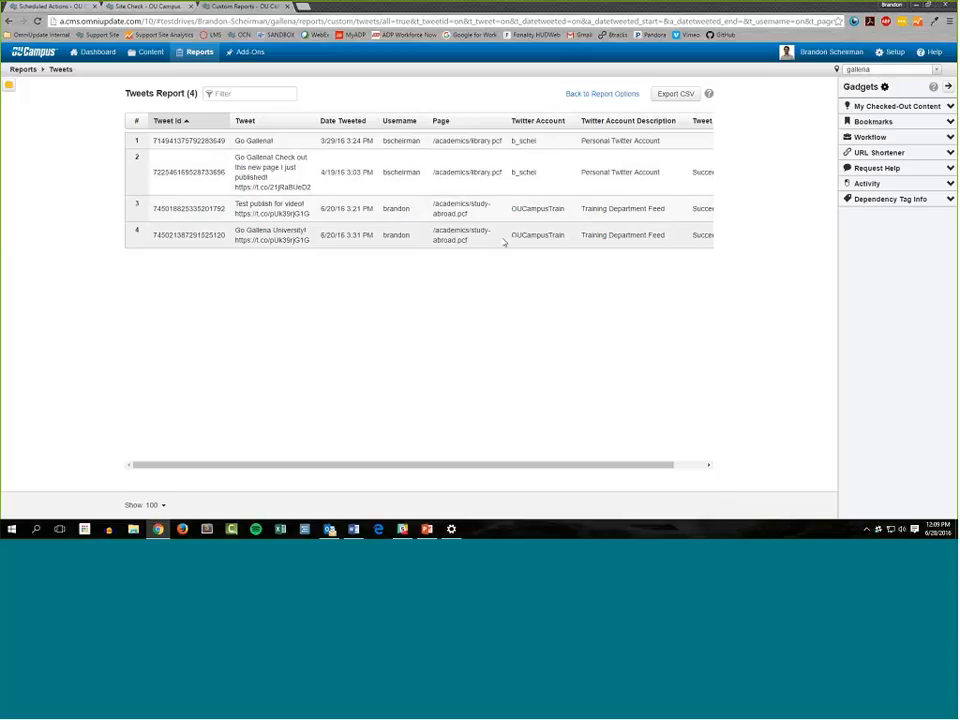
pyautogui.moveTo(505, 242); pyautogui.dragTo(535, 288)
pyautogui.click(537, 292)
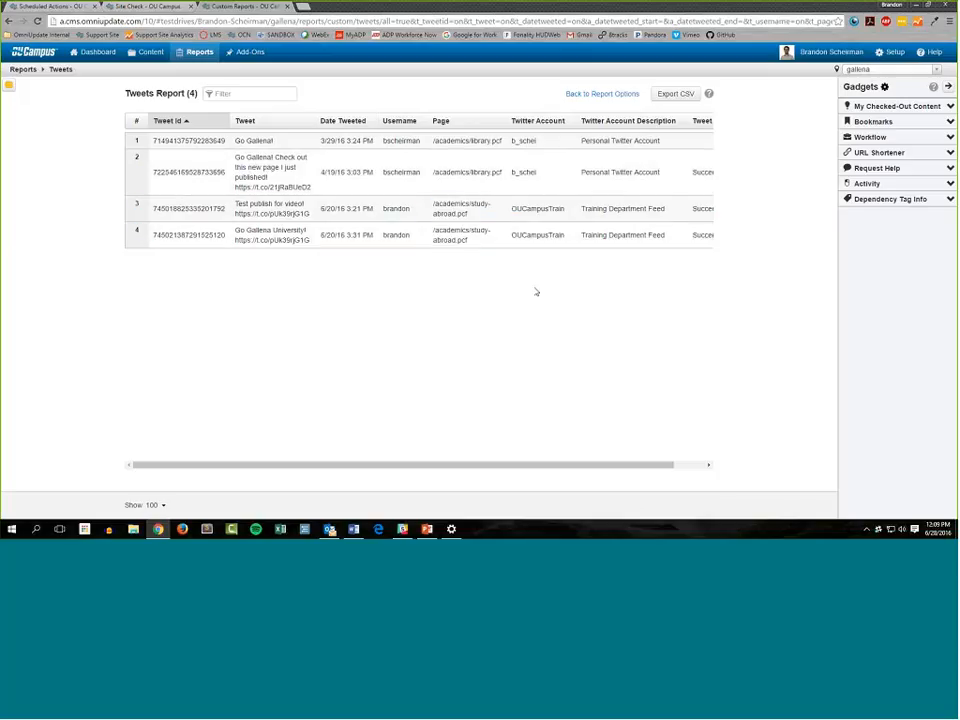
pyautogui.moveTo(508, 140); pyautogui.dragTo(706, 468)
pyautogui.click(632, 484)
pyautogui.moveTo(694, 235); pyautogui.dragTo(694, 190)
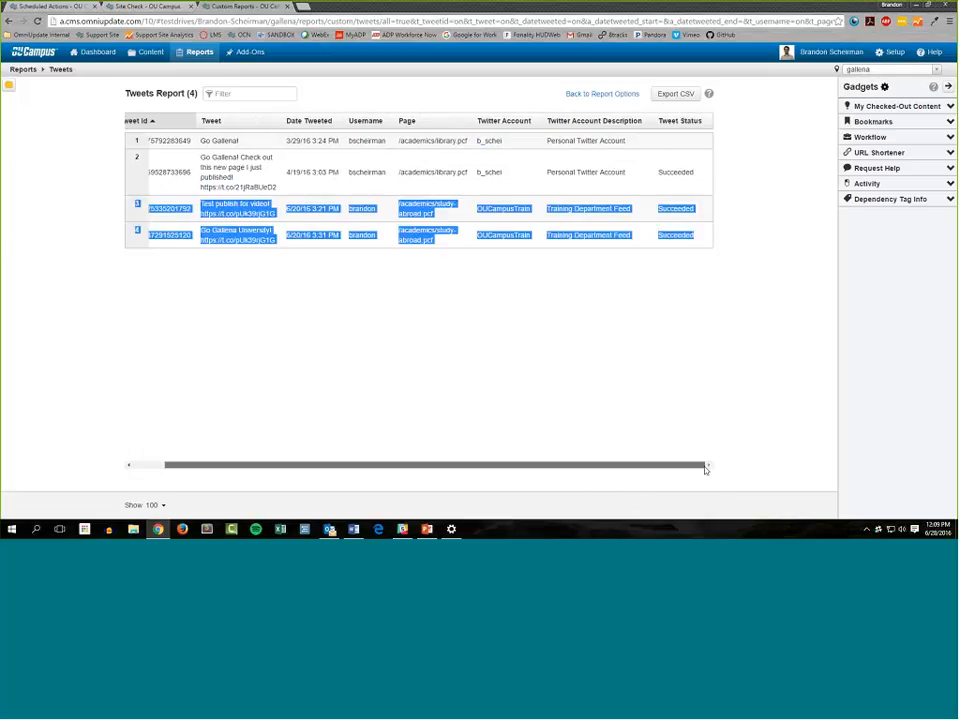
pyautogui.click(669, 144)
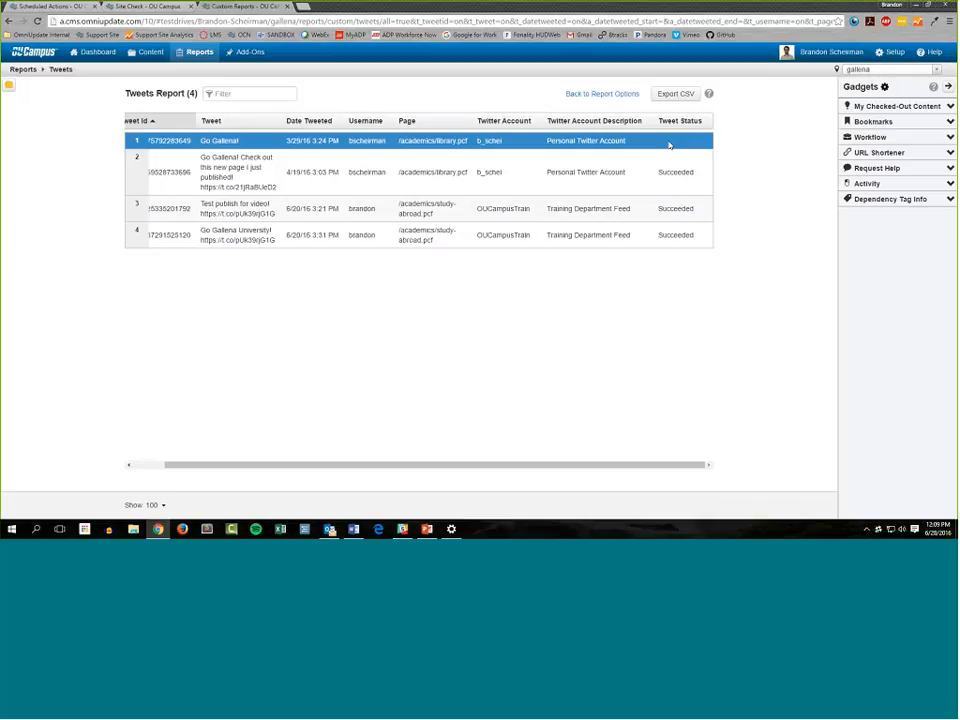
pyautogui.hscroll(-1, 680, 468)
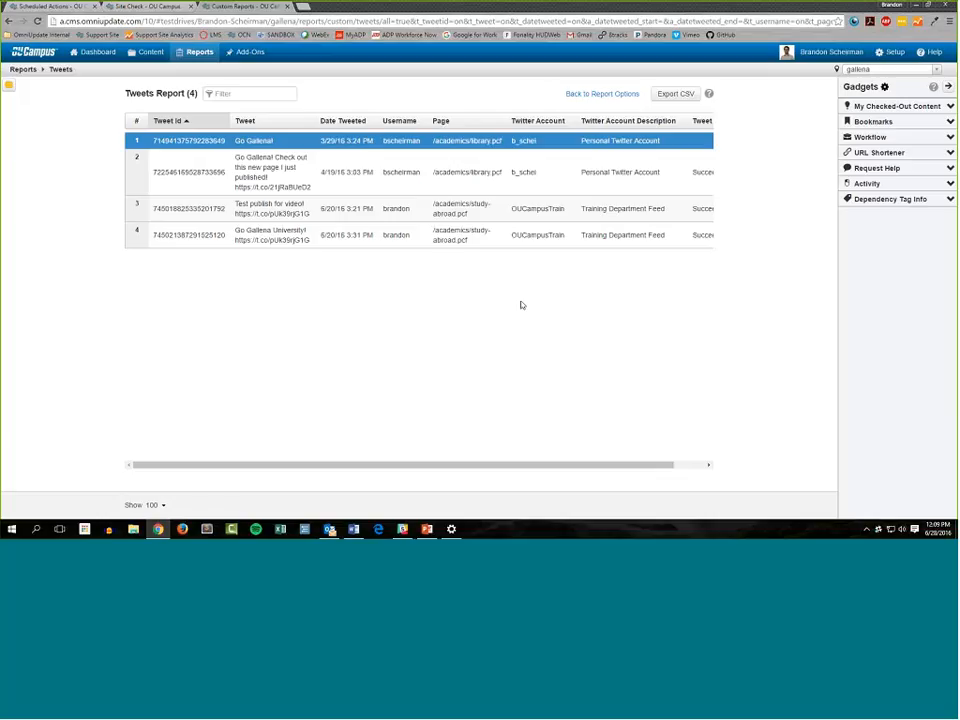
pyautogui.click(603, 94)
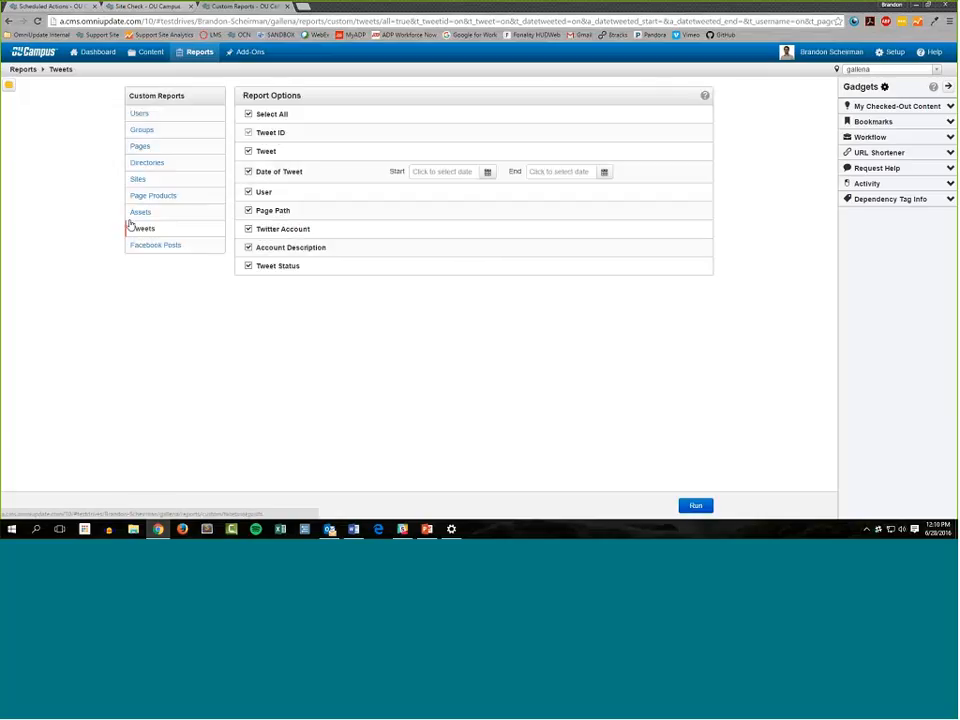
pyautogui.click(188, 247)
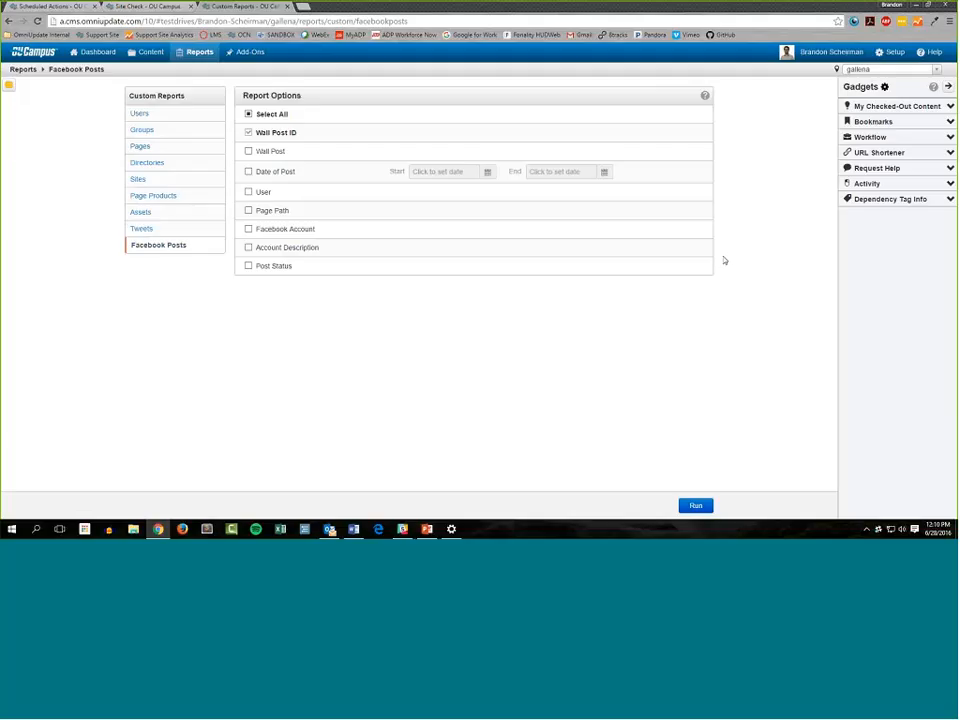
# Include Path in the Pages report options and limit Access to the Art Department group
pyautogui.click(167, 150)
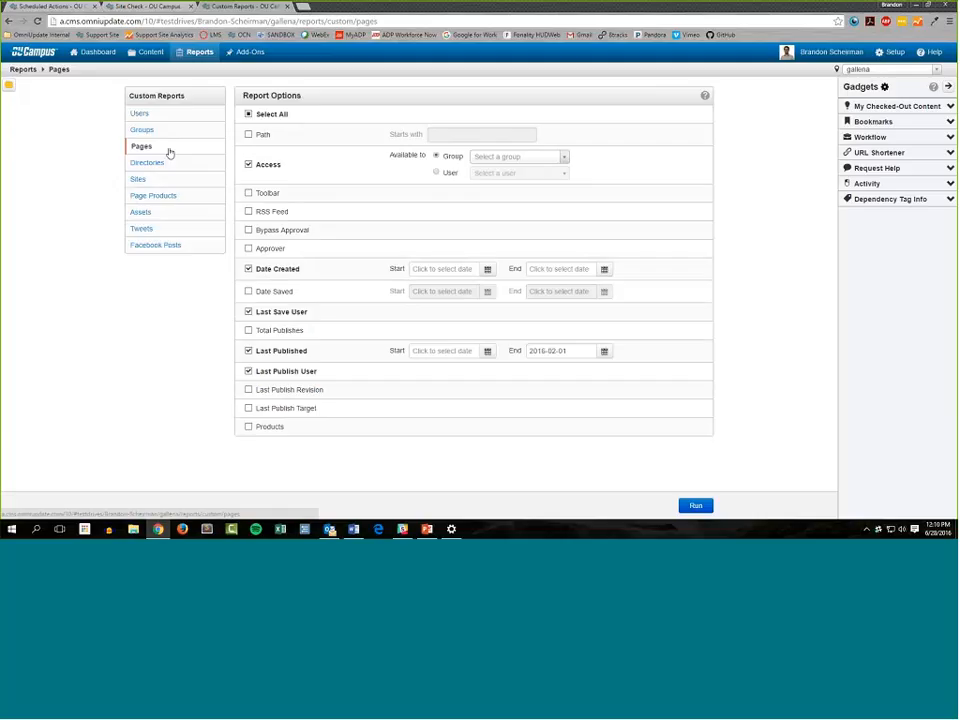
pyautogui.click(249, 135)
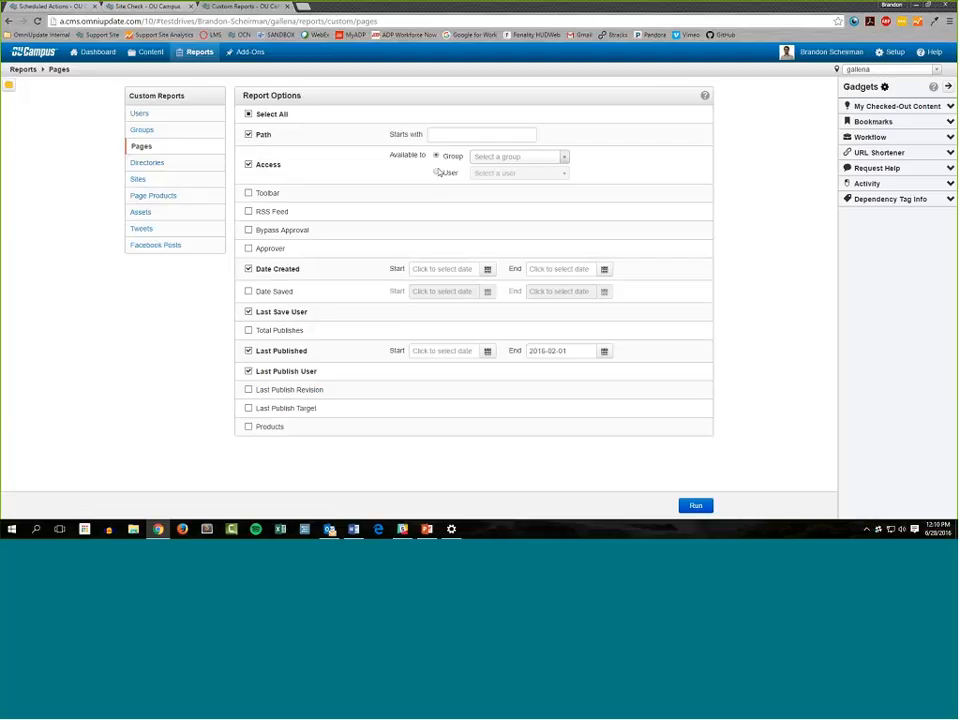
pyautogui.click(558, 158)
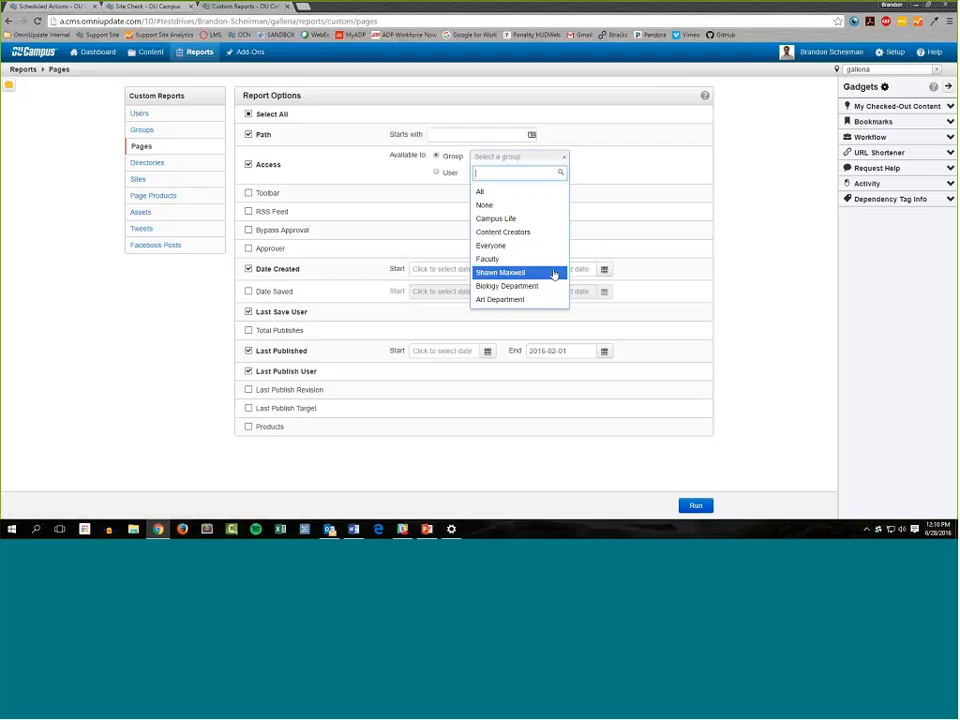
pyautogui.click(518, 300)
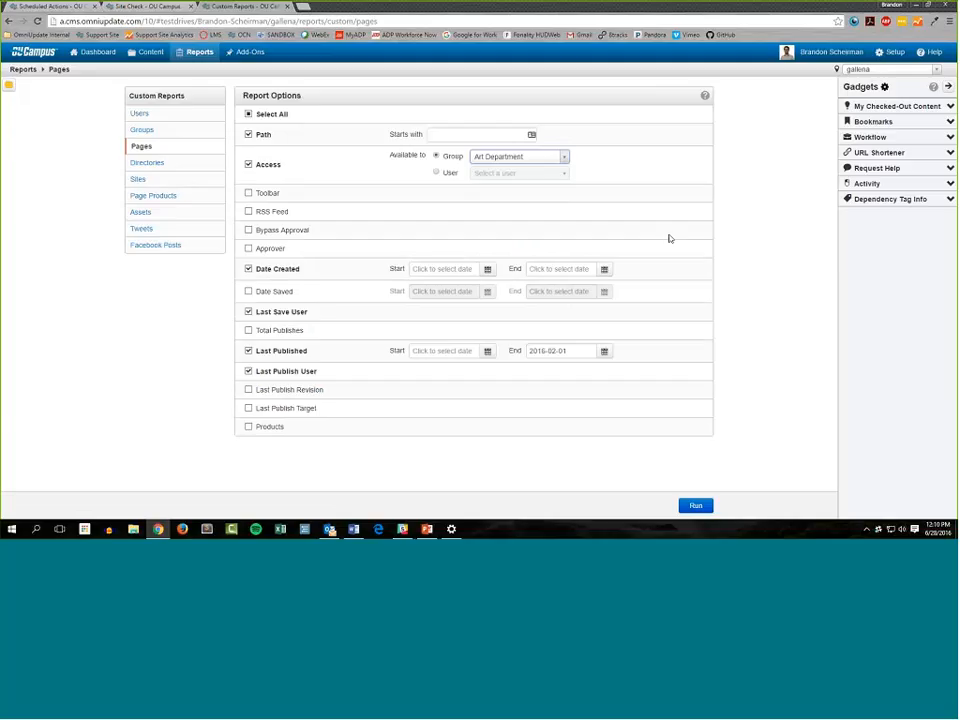
# Remove Last Save User, Last Published, Last Publish User and Date Created from the Pages report options and run the report
pyautogui.click(290, 312)
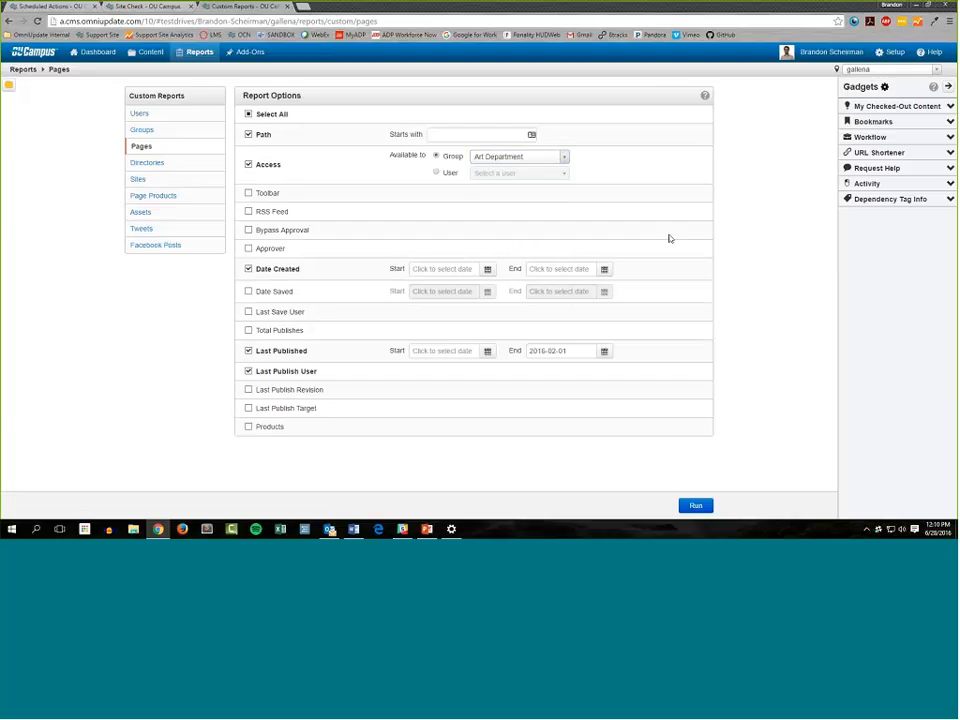
pyautogui.click(291, 352)
pyautogui.click(290, 371)
pyautogui.click(252, 269)
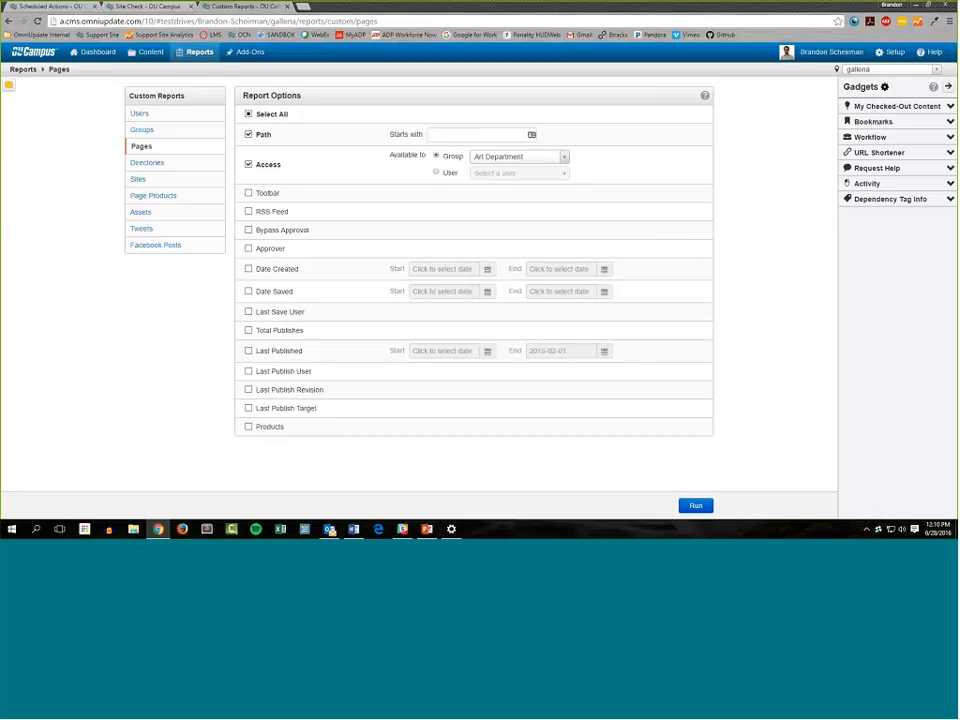
pyautogui.click(695, 505)
# Return to the report options and run the Pages report with Path included and Access limited to the Everyone group
pyautogui.click(614, 94)
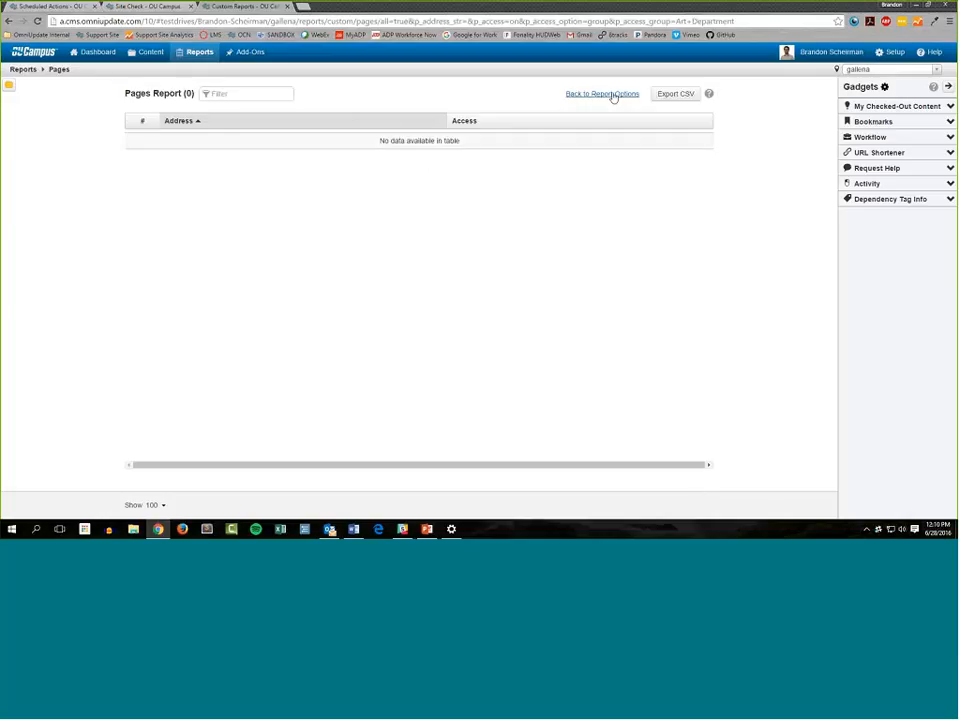
pyautogui.click(546, 161)
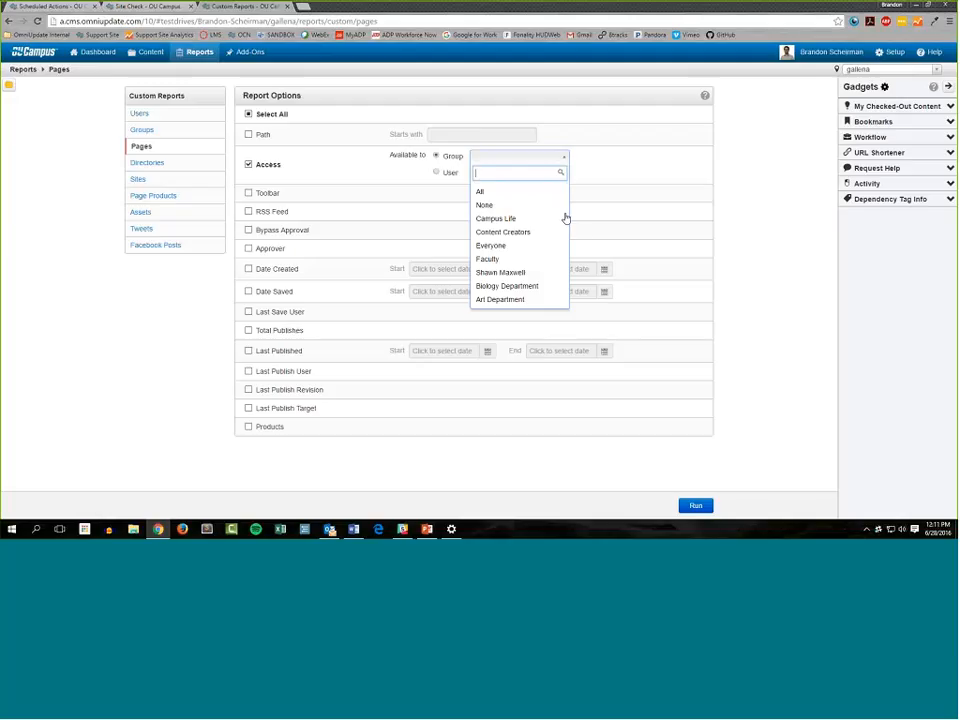
pyautogui.click(527, 245)
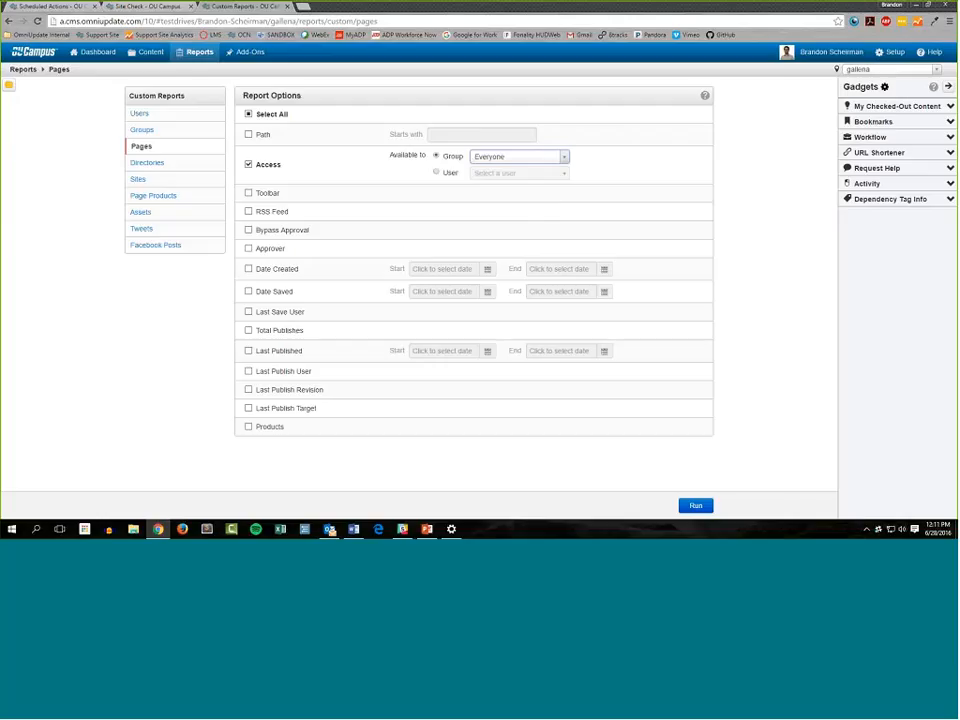
pyautogui.click(262, 135)
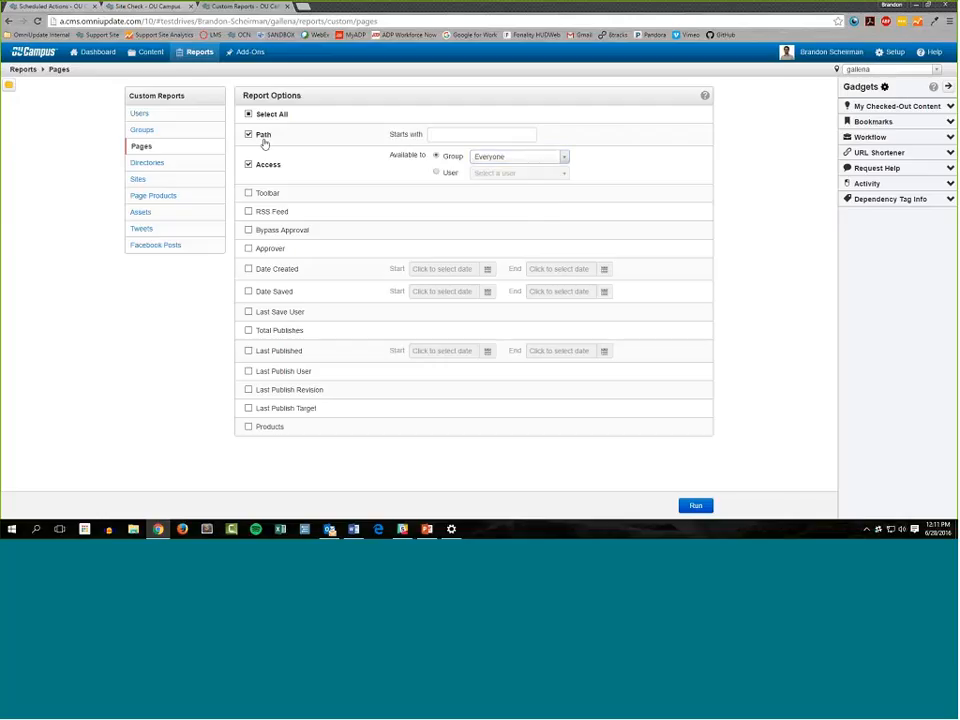
pyautogui.click(698, 506)
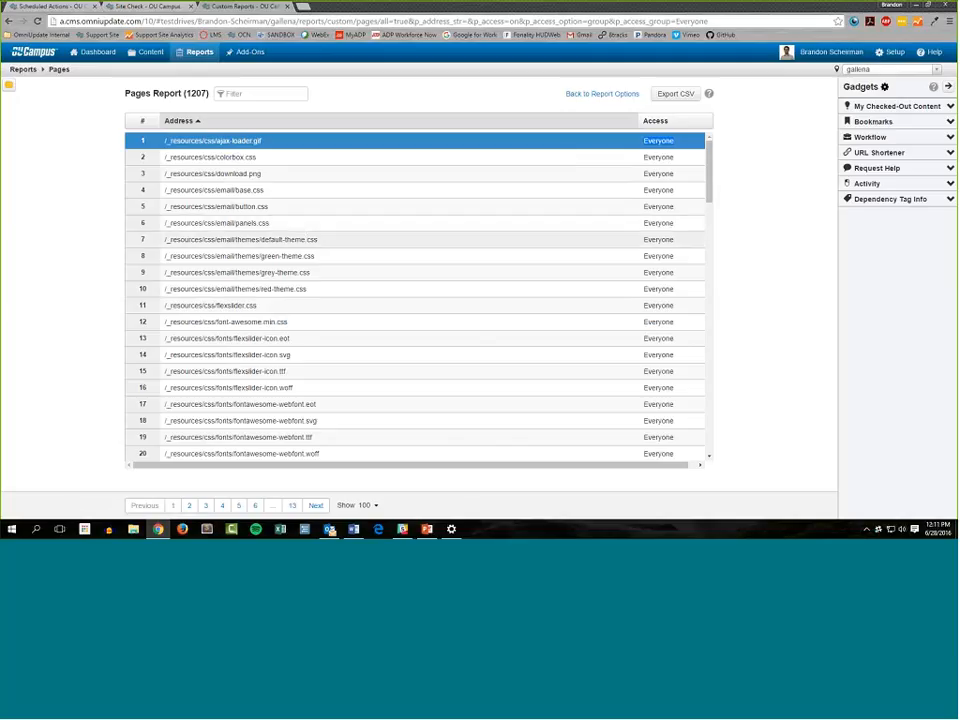
# Examine the Access values on pages 1 and 5 of the Everyone group's Pages report, and return to the report options
pyautogui.scroll(-13, 366, 341)
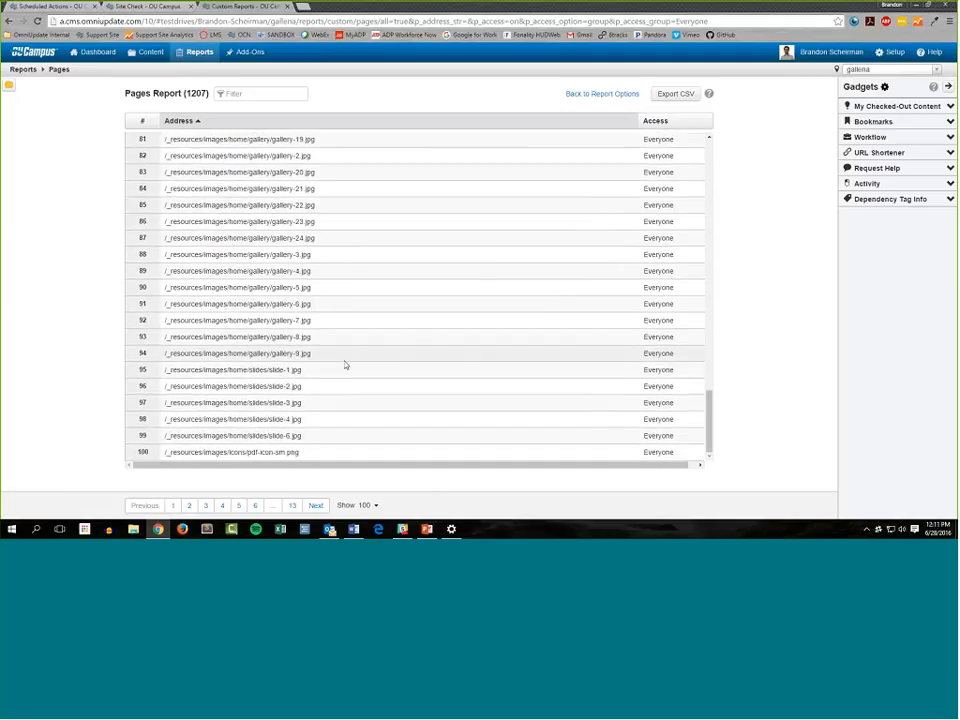
pyautogui.scroll(13, 345, 365)
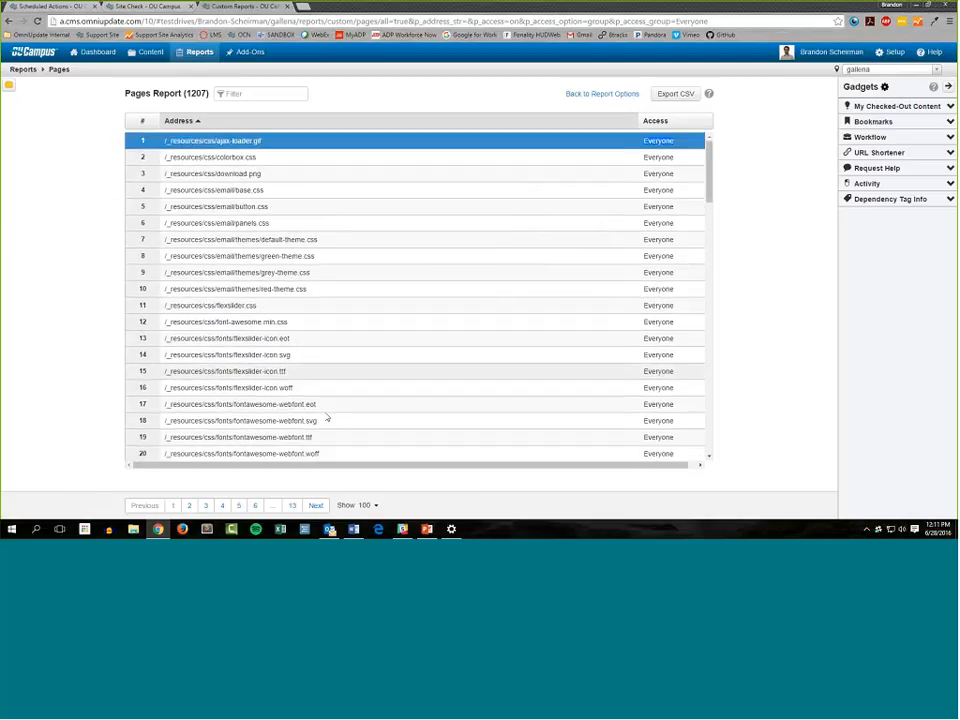
pyautogui.click(239, 505)
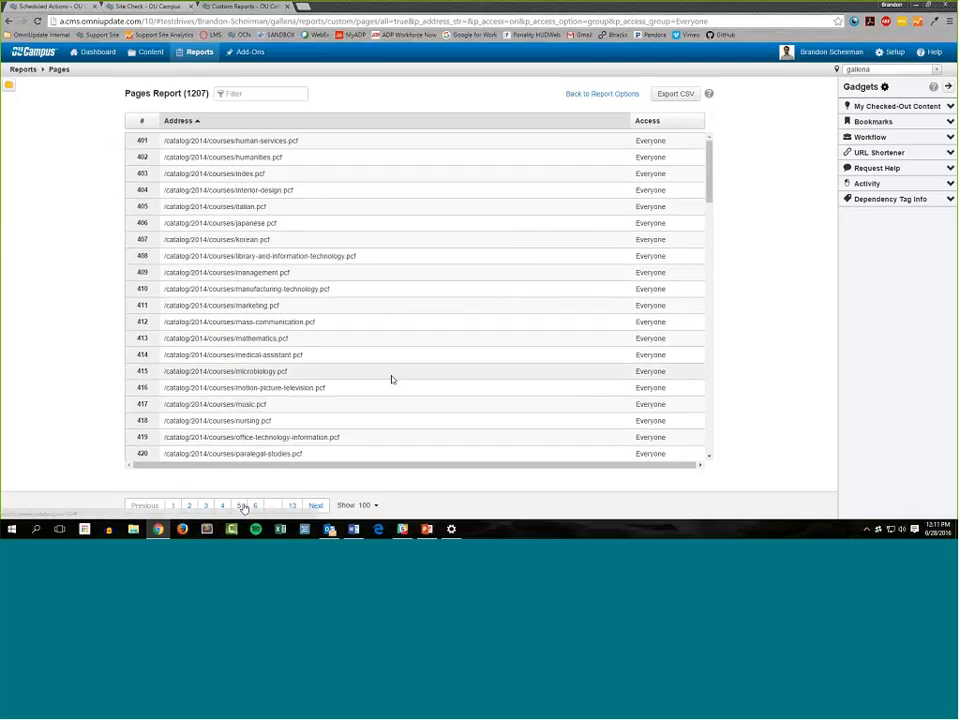
pyautogui.click(172, 506)
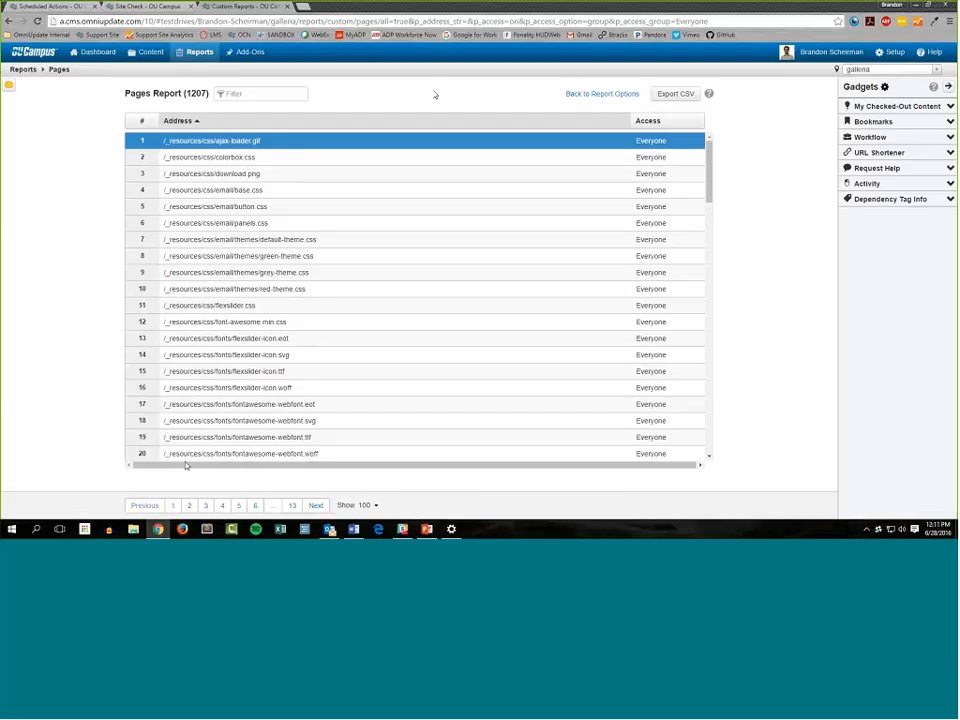
pyautogui.click(610, 97)
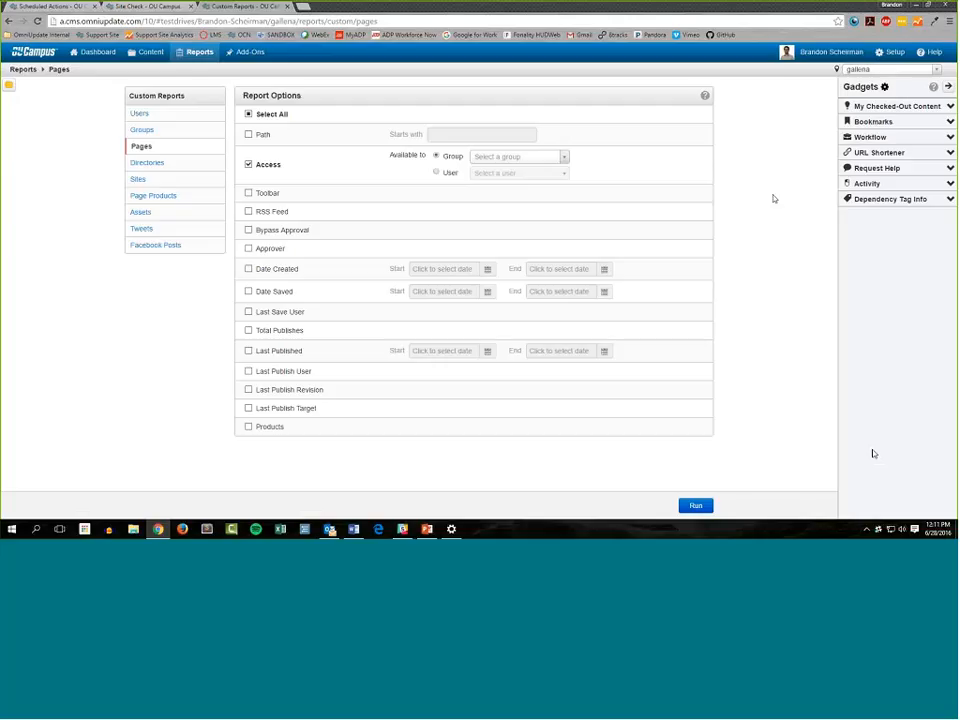
# View the Everyone group's Pages report for the template-training site, and return to the gallena site's Pages report options
pyautogui.click(888, 69)
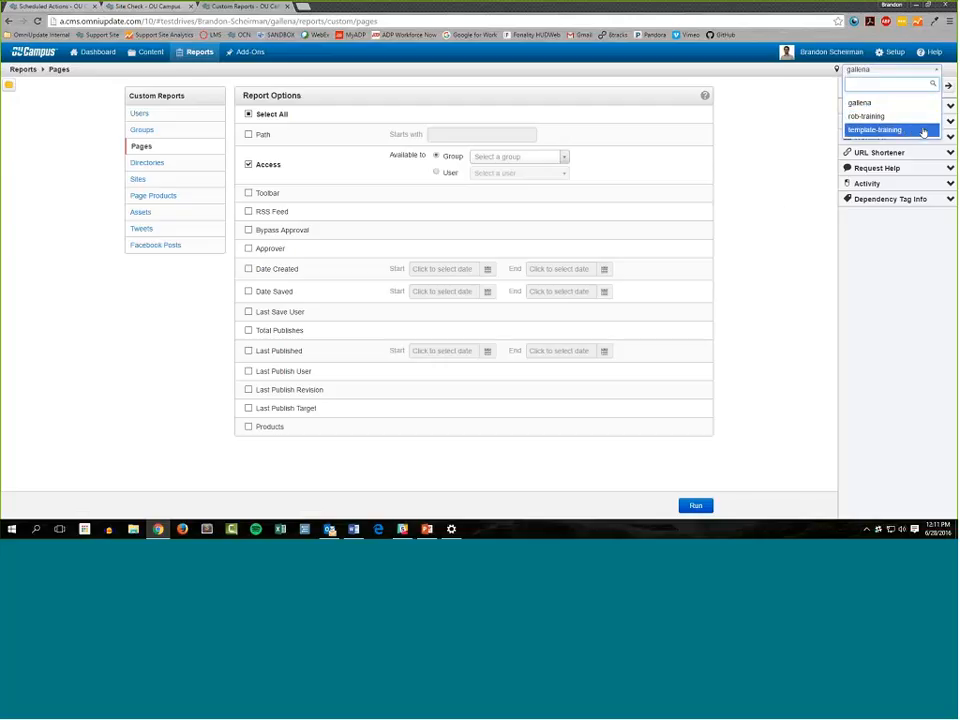
pyautogui.click(923, 131)
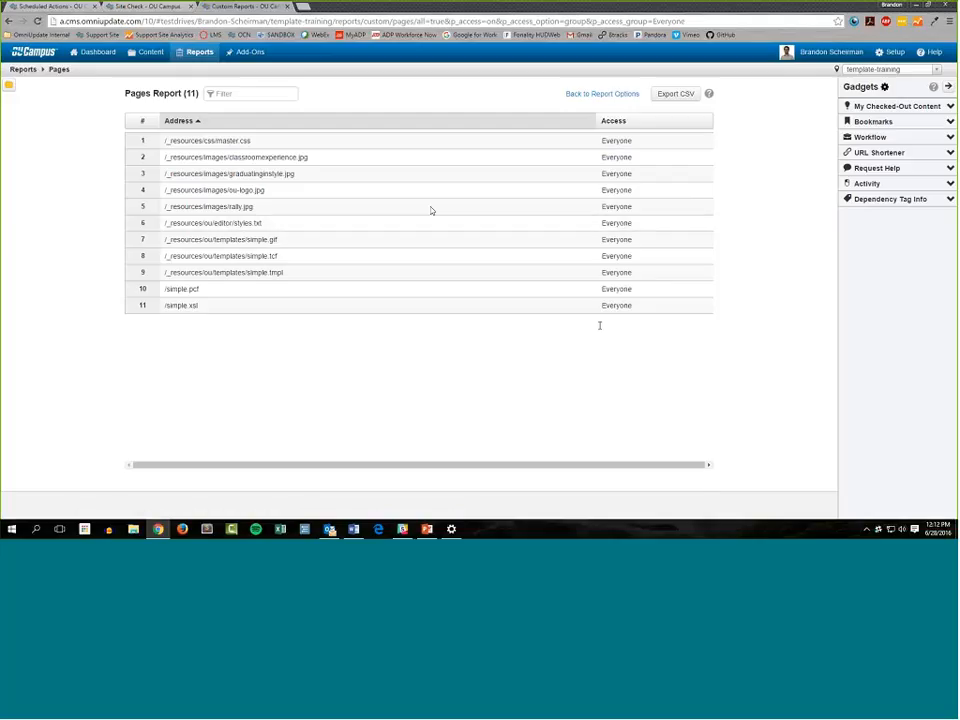
pyautogui.click(890, 70)
pyautogui.click(866, 103)
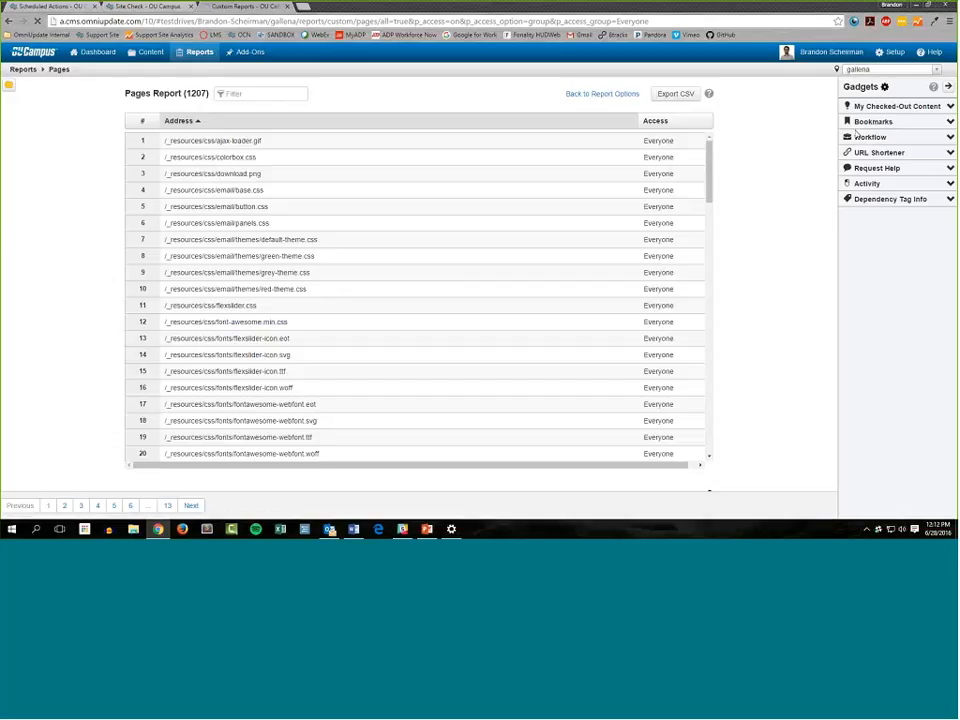
pyautogui.click(621, 93)
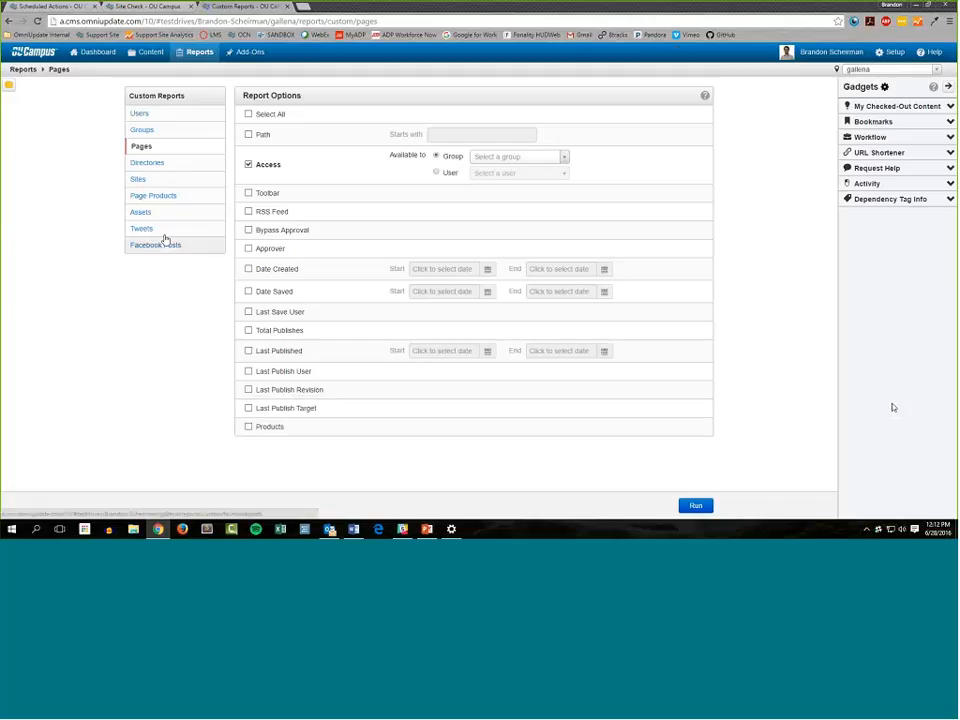
pyautogui.click(248, 114)
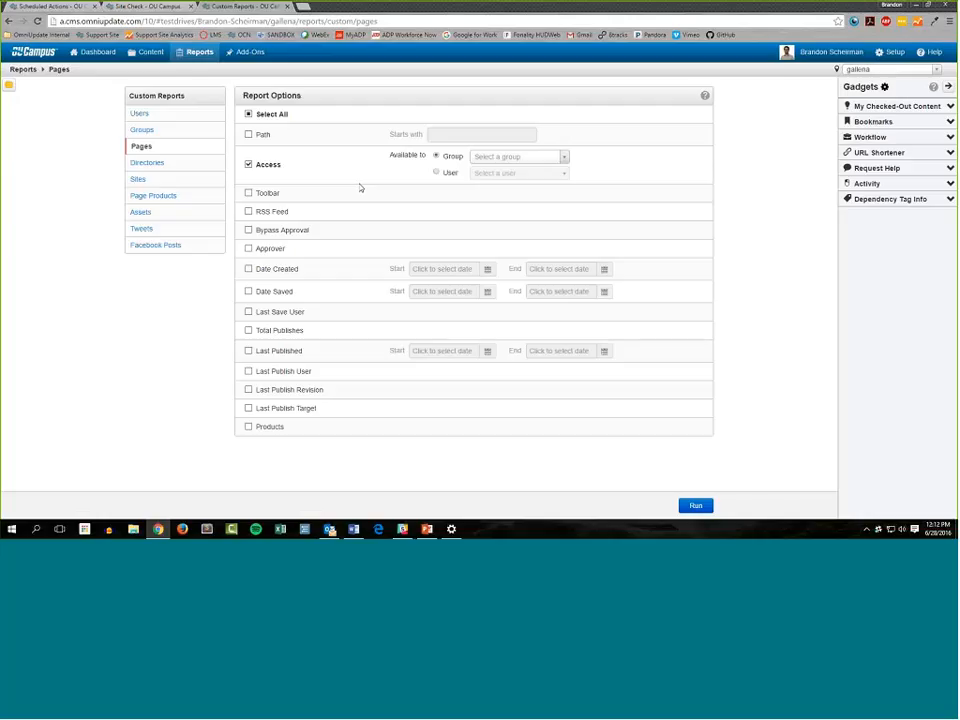
# Open the Recent Saves report for the gallena site and hide the Gadgets sidebar
pyautogui.moveTo(196, 61)
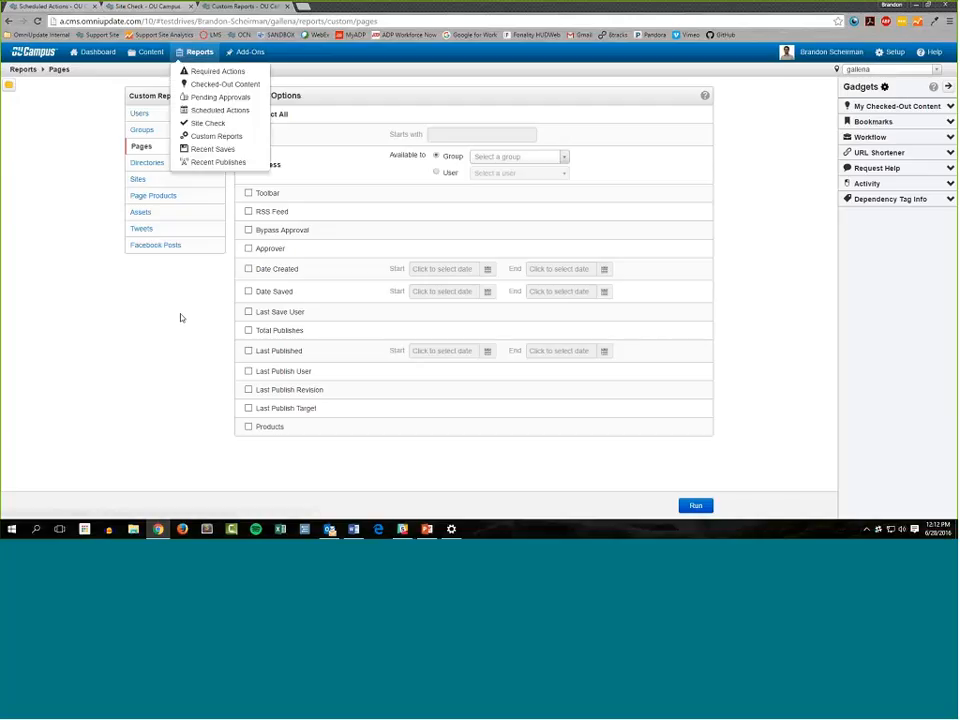
pyautogui.click(248, 155)
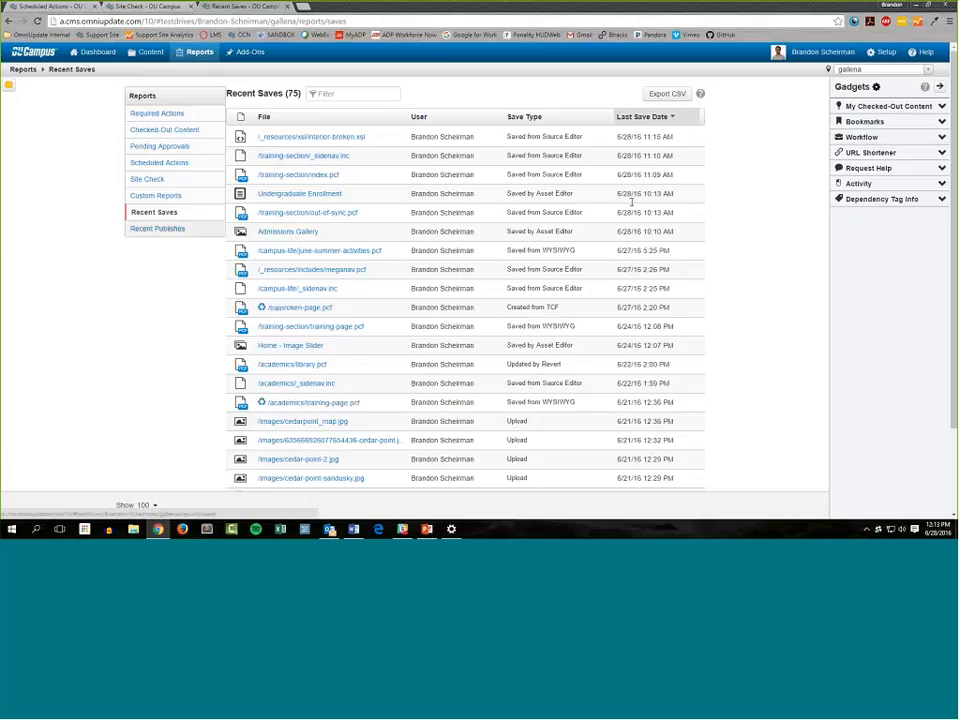
pyautogui.click(940, 87)
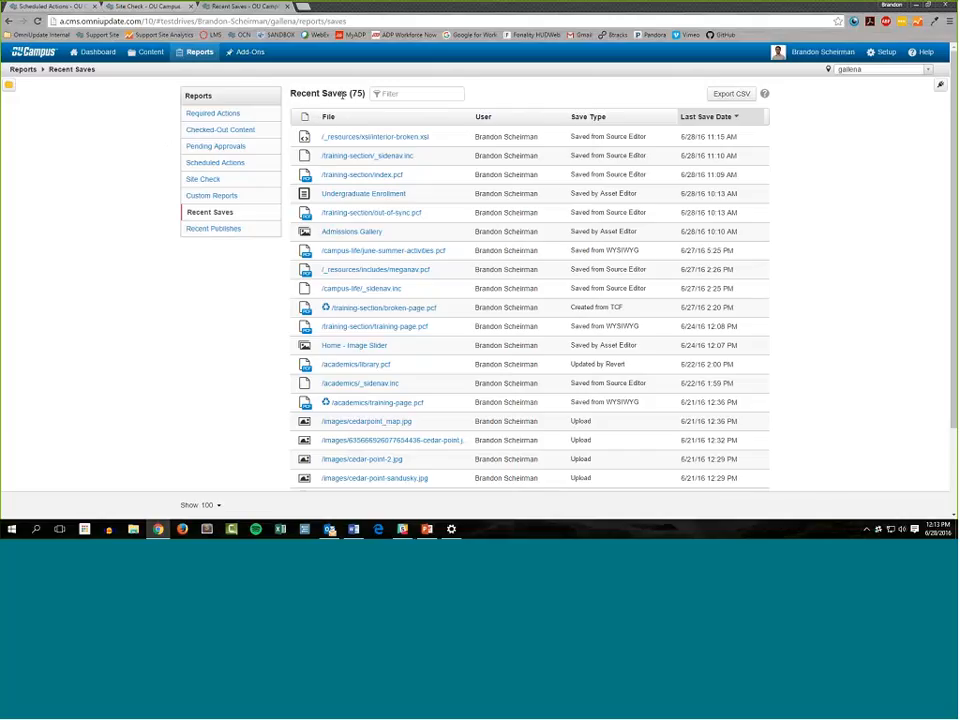
# Compare the Recent Saves report in both Last Save Date orders, ending with the newest saves first
pyautogui.moveTo(343, 95); pyautogui.dragTo(610, 107)
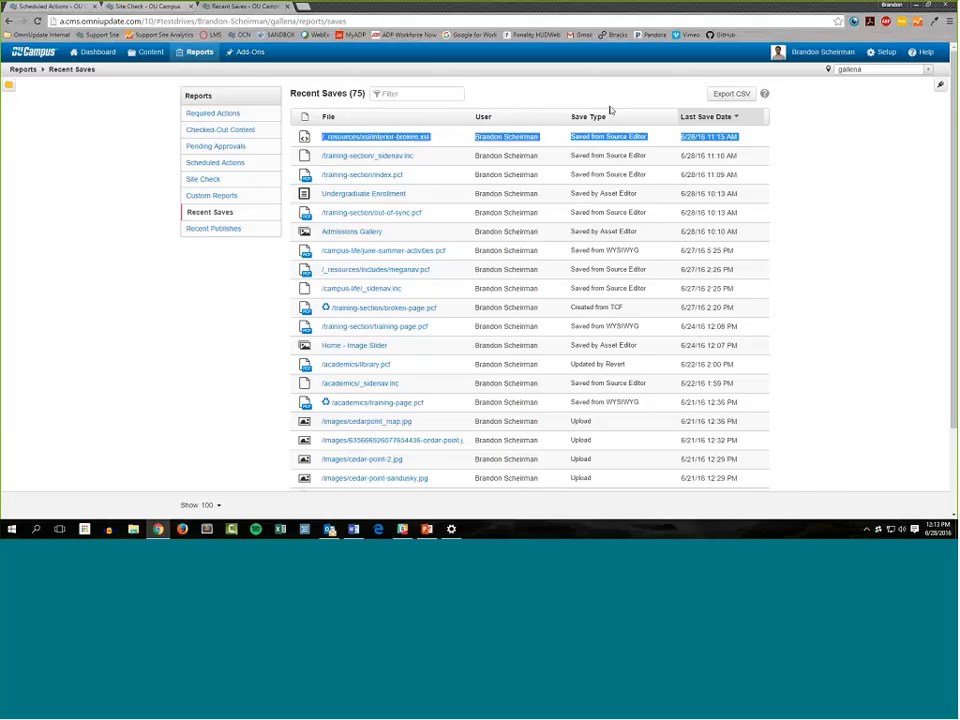
pyautogui.click(718, 117)
pyautogui.click(729, 121)
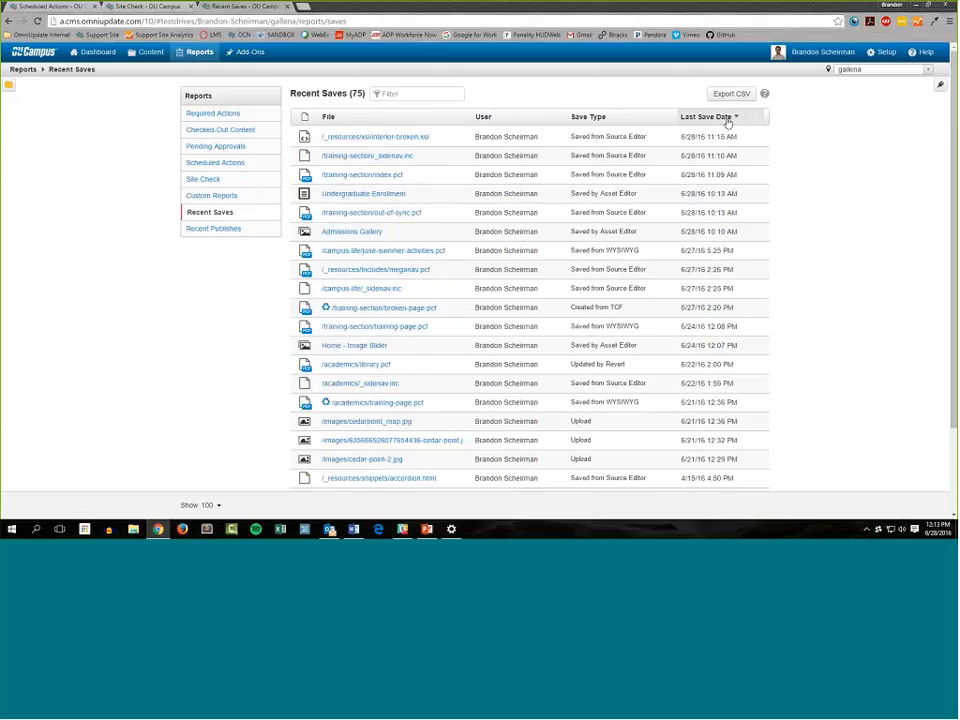
pyautogui.click(728, 121)
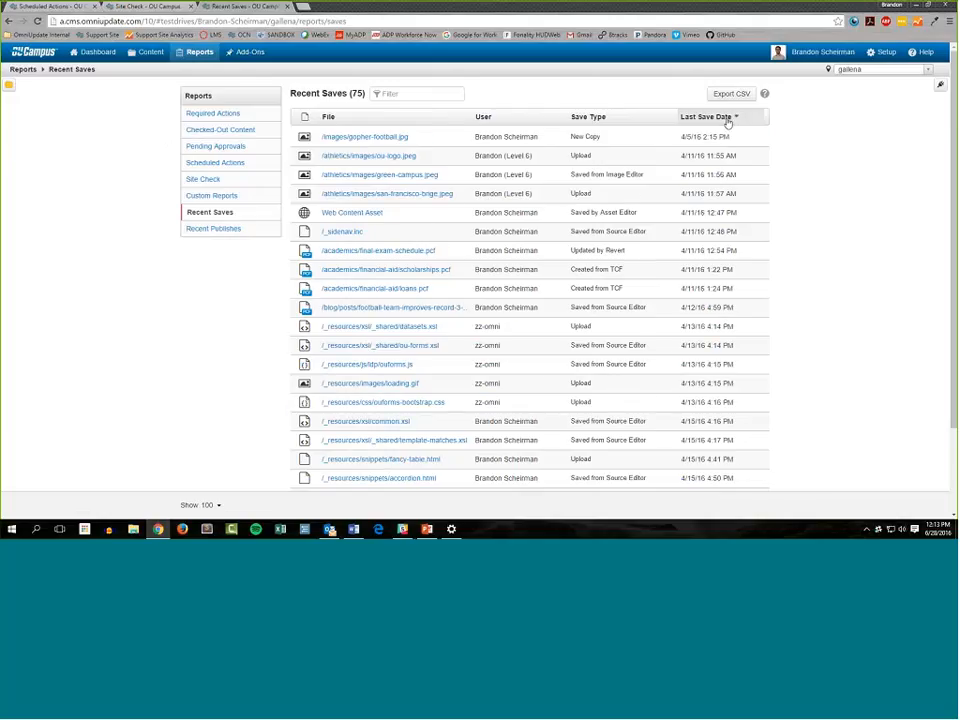
pyautogui.click(728, 121)
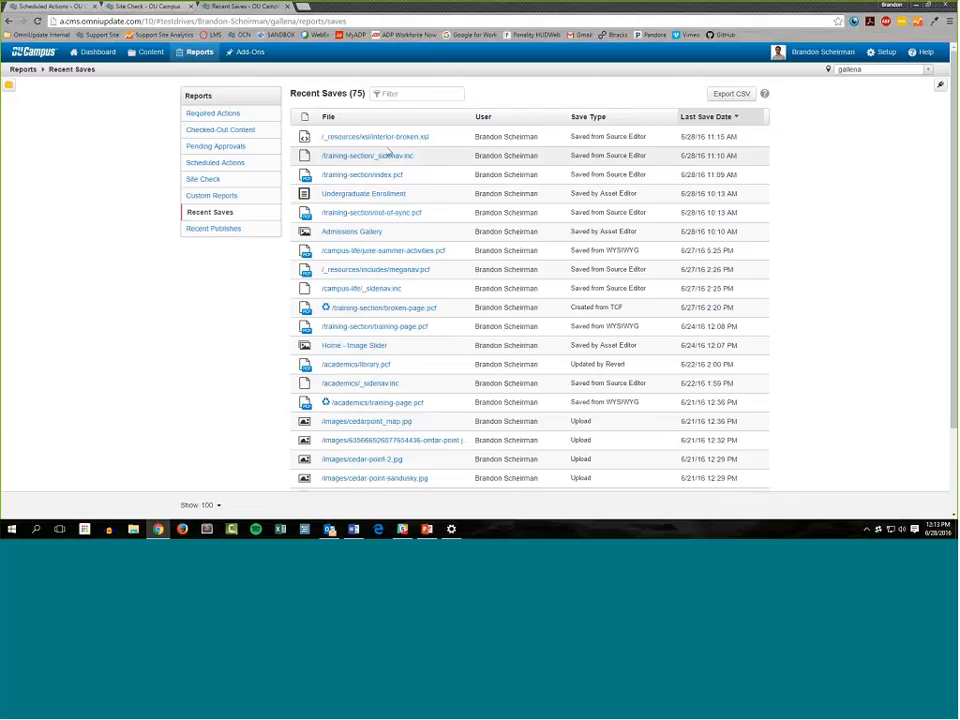
pyautogui.click(731, 119)
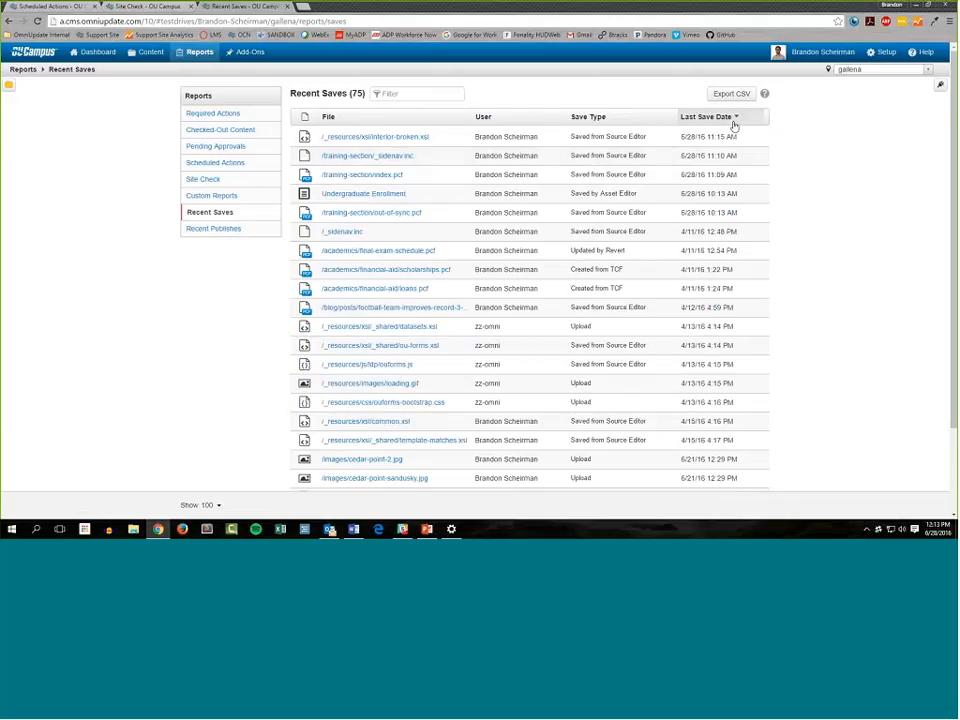
pyautogui.click(731, 119)
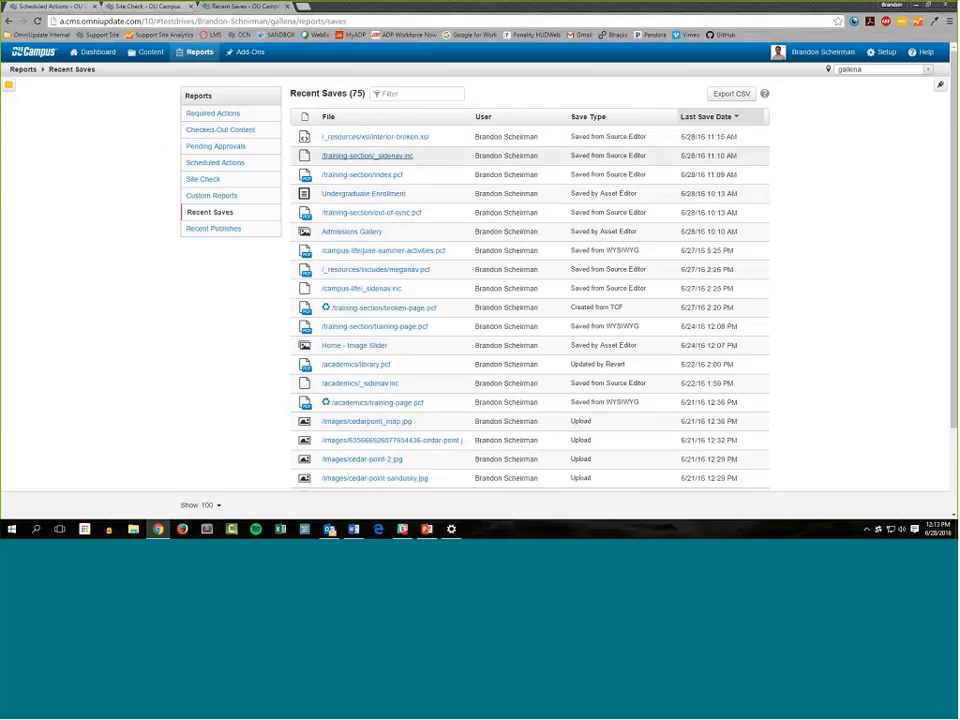
# Examine the Save Type values in the Recent Saves report from the newest entry through the admissions pages updated by revert
pyautogui.tripleClick(599, 138)
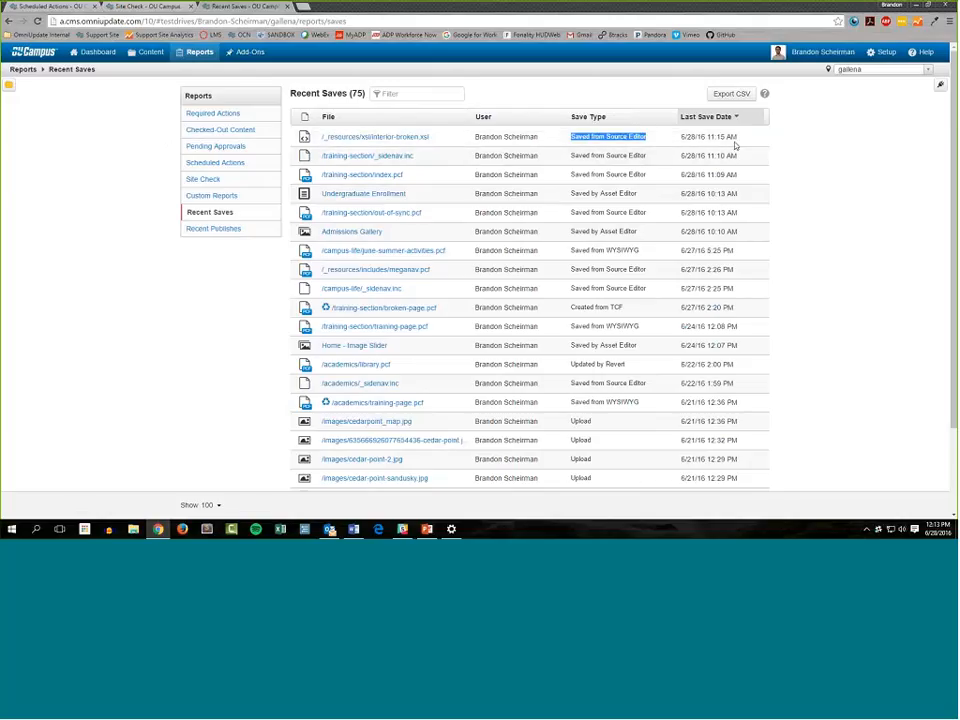
pyautogui.scroll(-1, 614, 422)
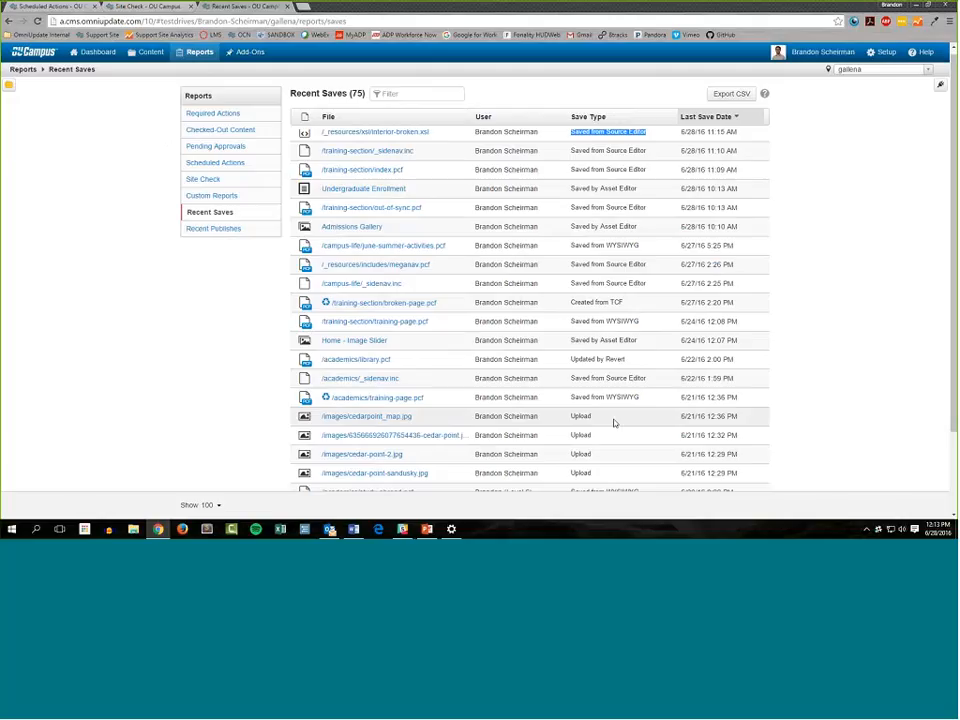
pyautogui.scroll(-1, 614, 422)
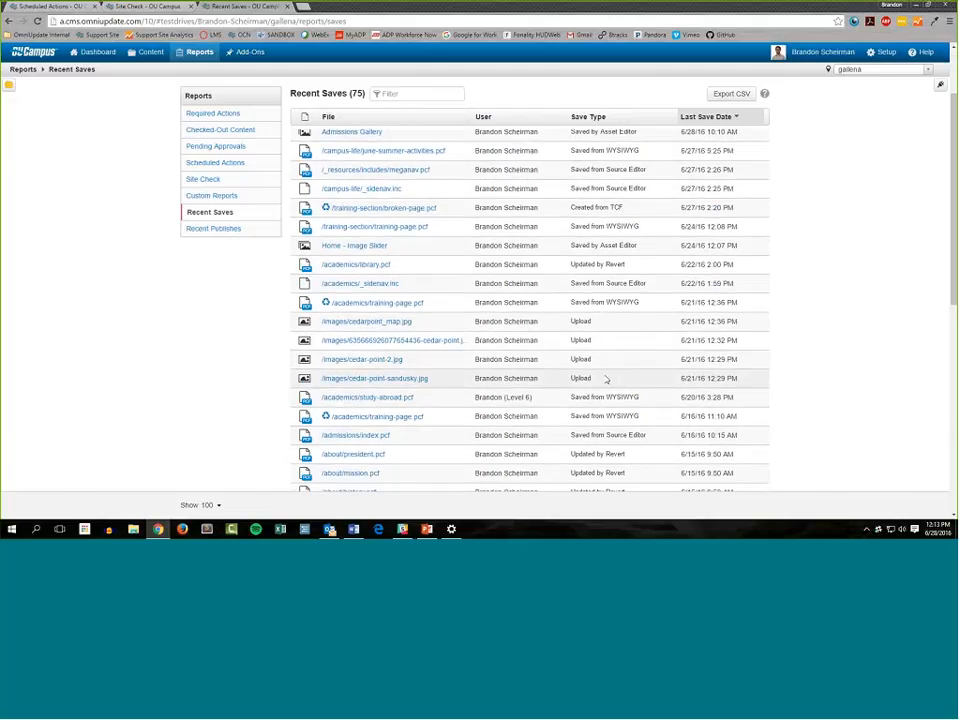
pyautogui.moveTo(647, 402); pyautogui.dragTo(571, 397)
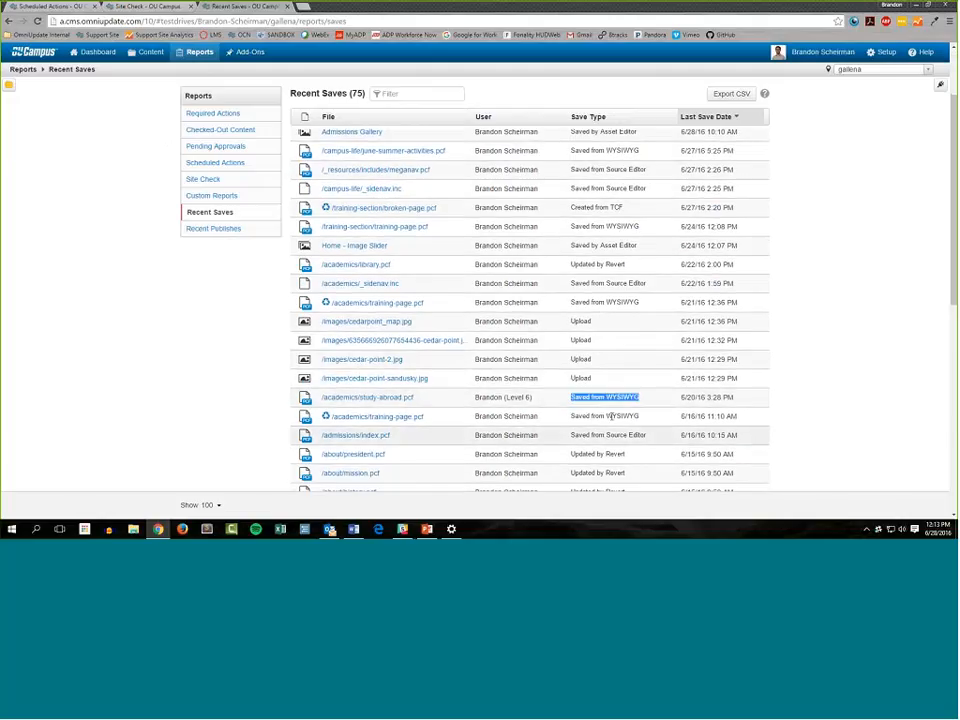
pyautogui.click(588, 378)
pyautogui.doubleClick(587, 378)
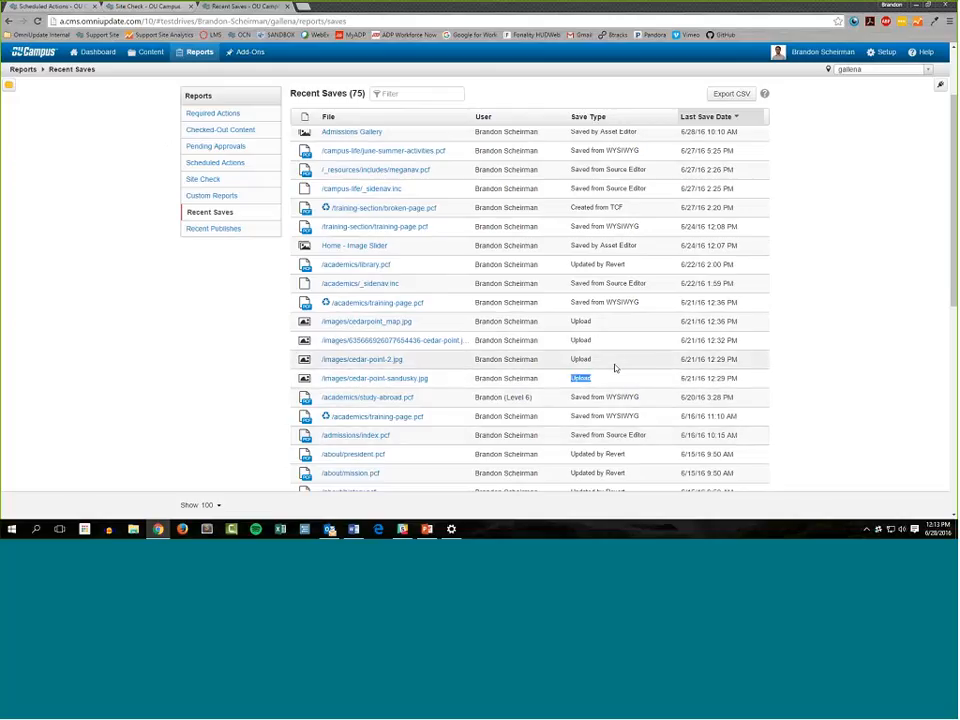
pyautogui.scroll(-3, 630, 380)
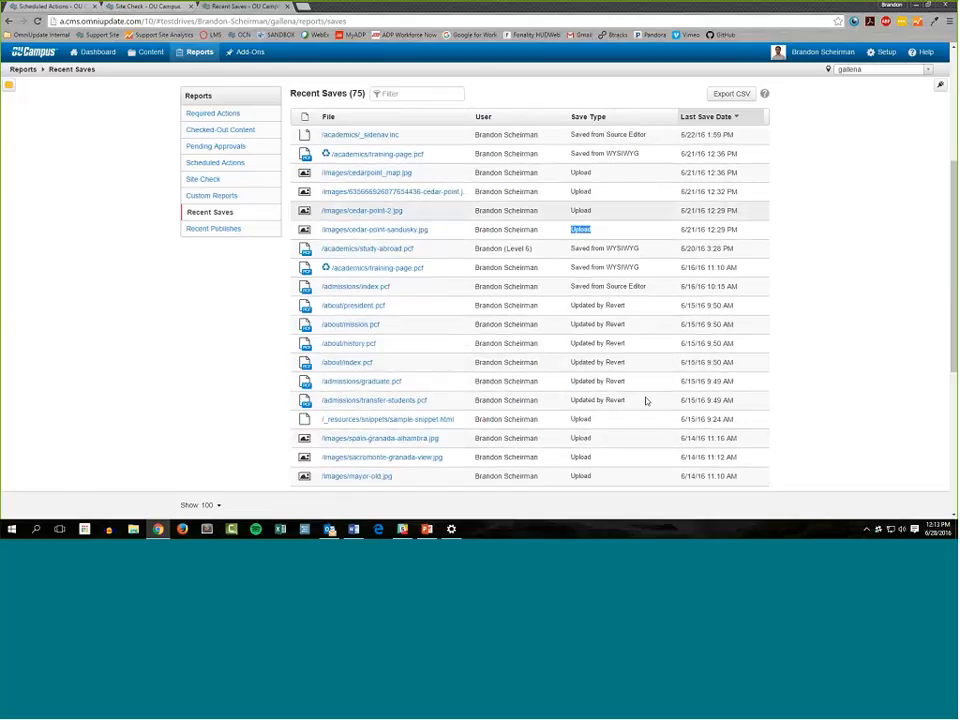
pyautogui.moveTo(645, 403); pyautogui.dragTo(538, 400)
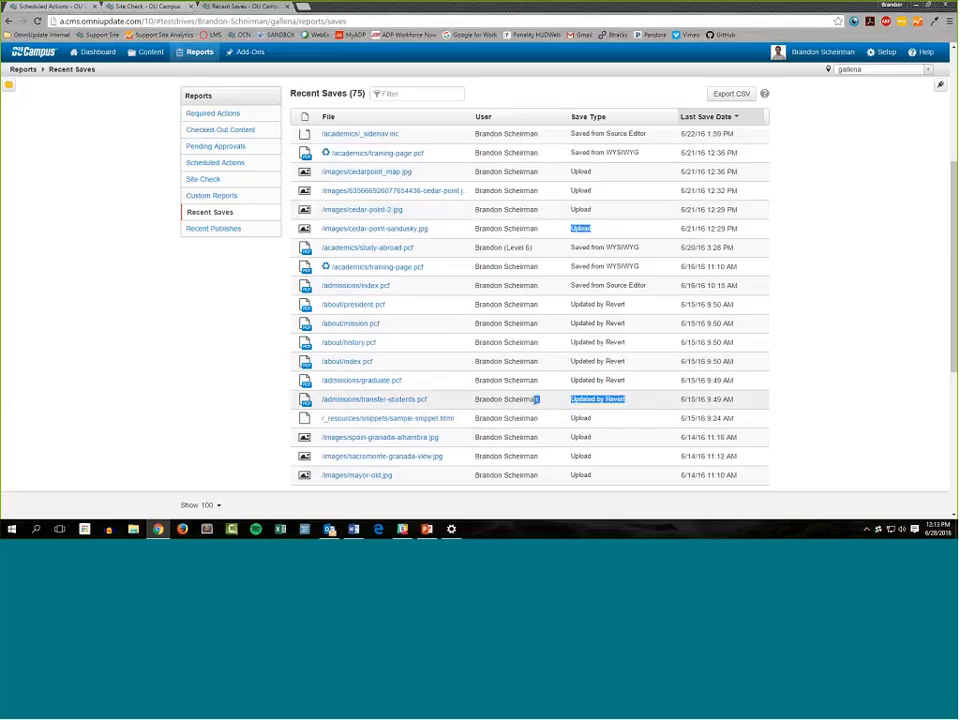
pyautogui.click(563, 404)
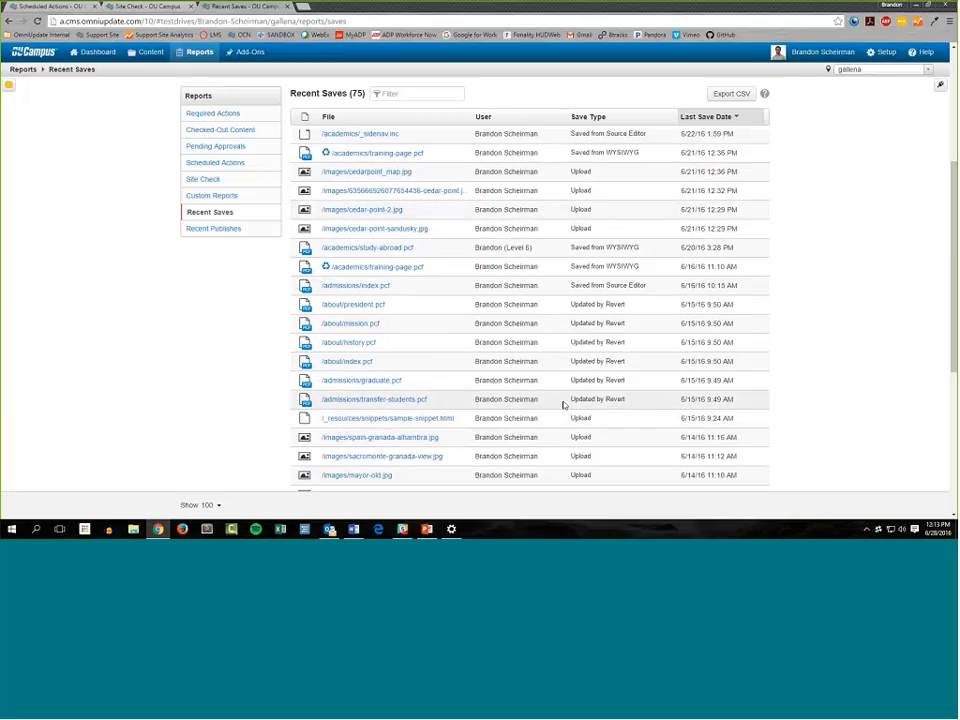
pyautogui.doubleClick(614, 399)
pyautogui.moveTo(593, 396); pyautogui.dragTo(570, 387)
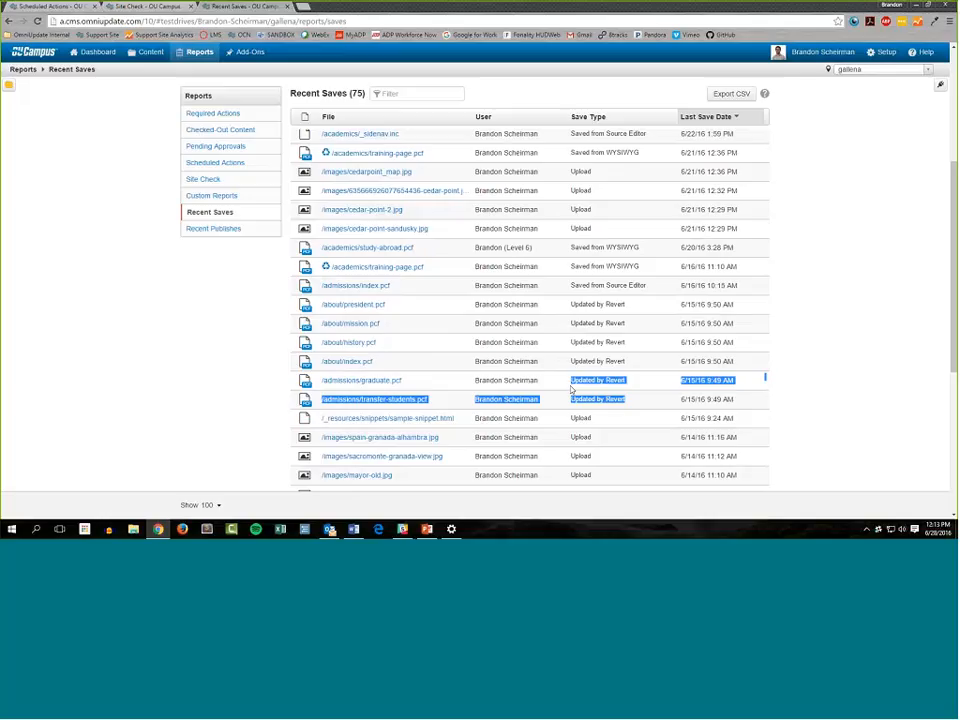
pyautogui.click(570, 387)
# Check the save type of /training-section/broken-page.pcf, and look through the older Recent Saves entries before returning to the newest ones
pyautogui.scroll(3, 570, 388)
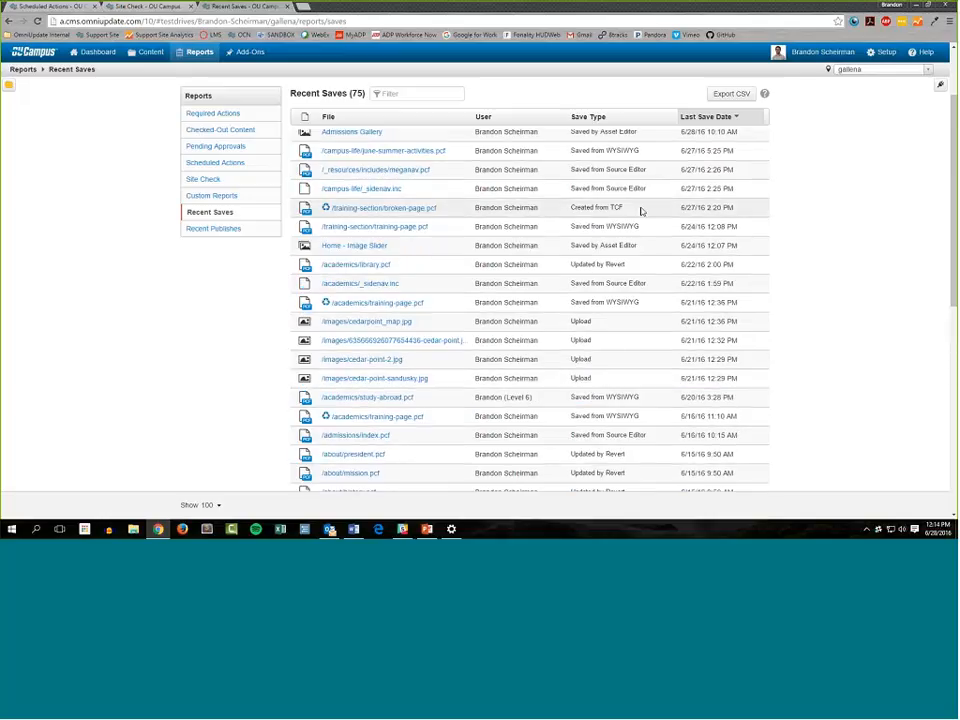
pyautogui.moveTo(641, 211); pyautogui.dragTo(557, 214)
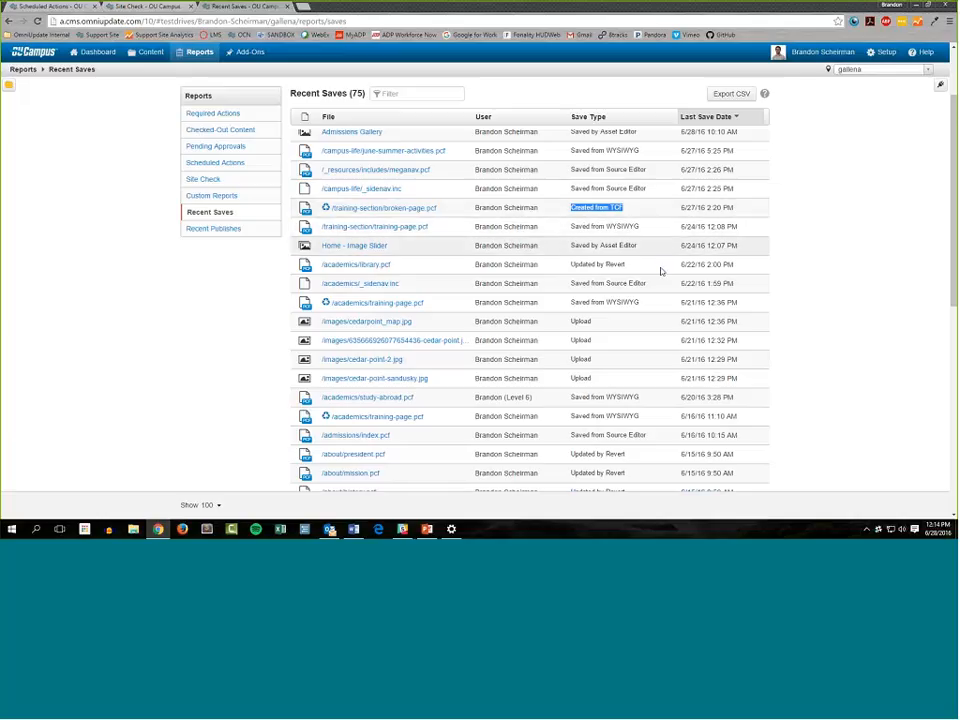
pyautogui.scroll(1, 600, 233)
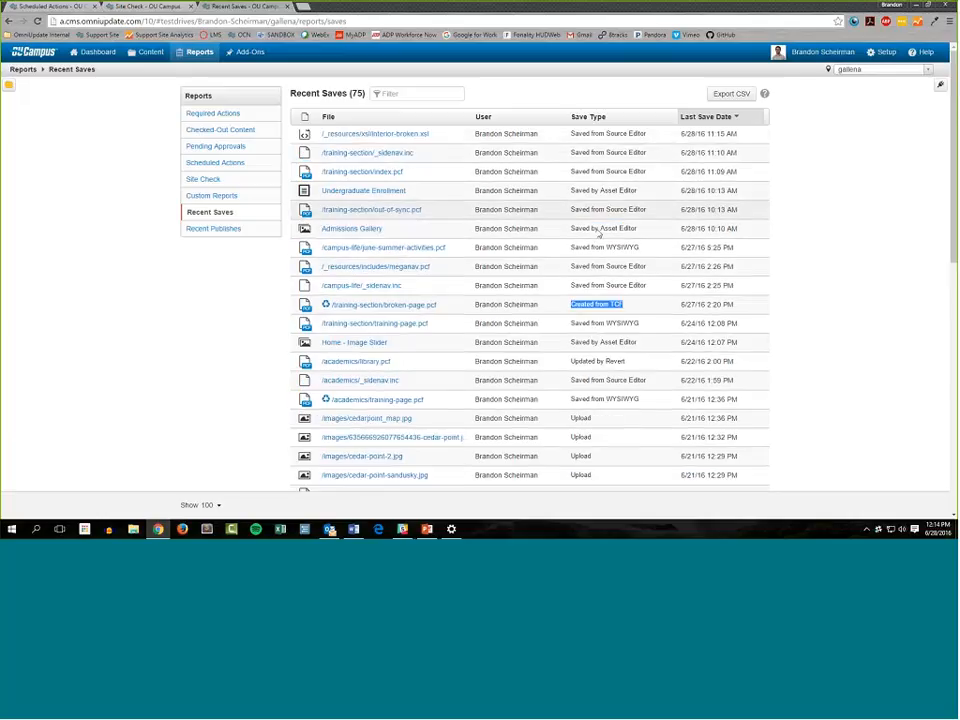
pyautogui.scroll(-10, 600, 233)
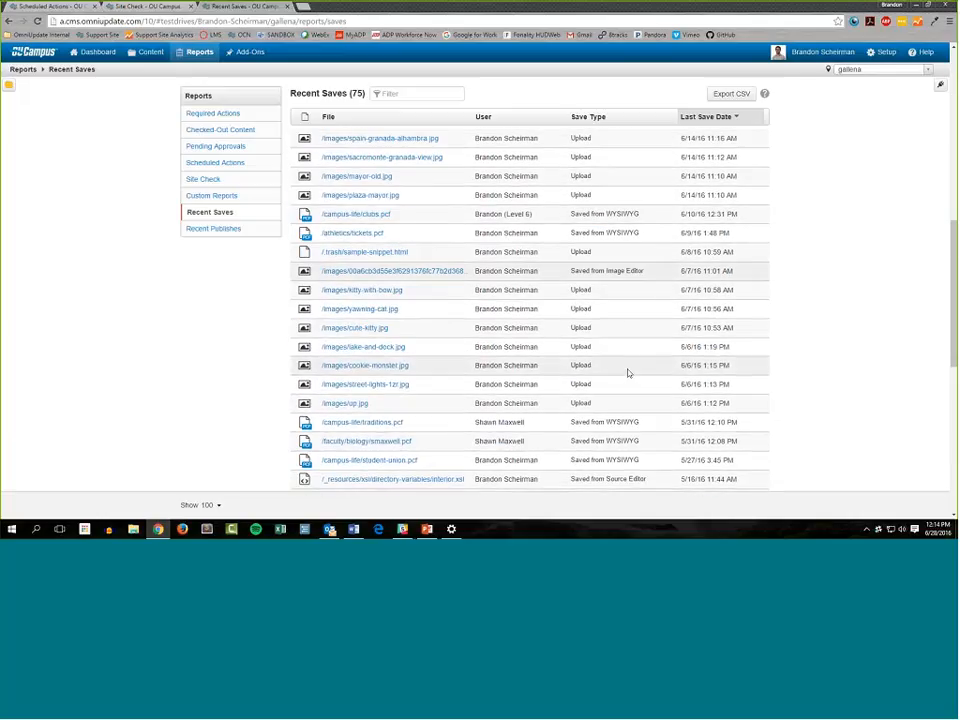
pyautogui.scroll(3, 628, 373)
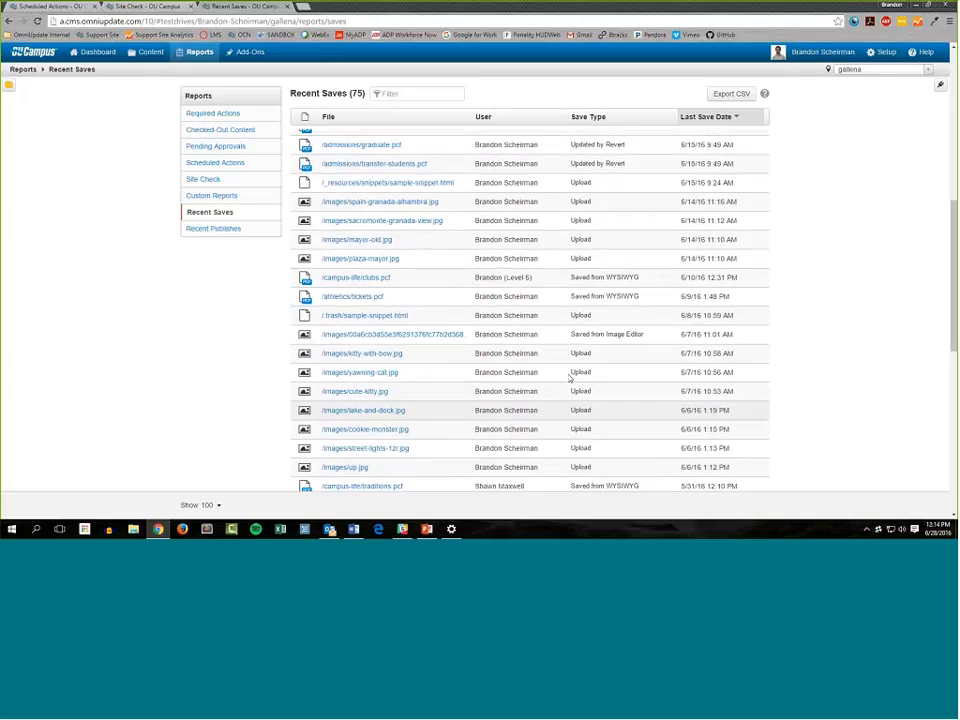
pyautogui.scroll(8, 570, 377)
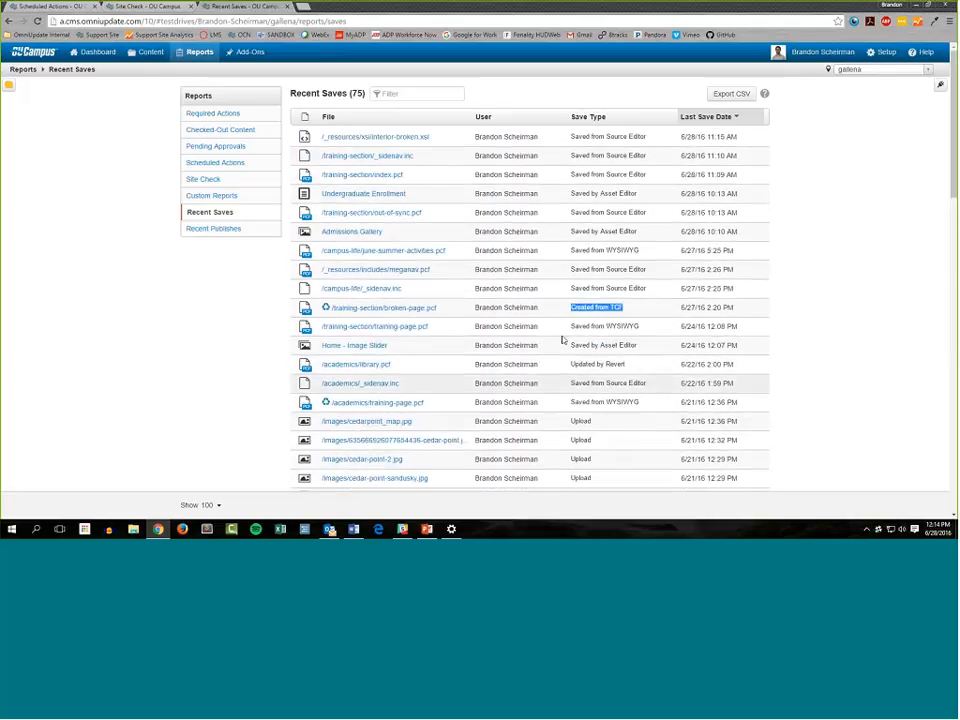
# Sort the Recent Saves report by User in both directions, ending in ascending order
pyautogui.click(505, 117)
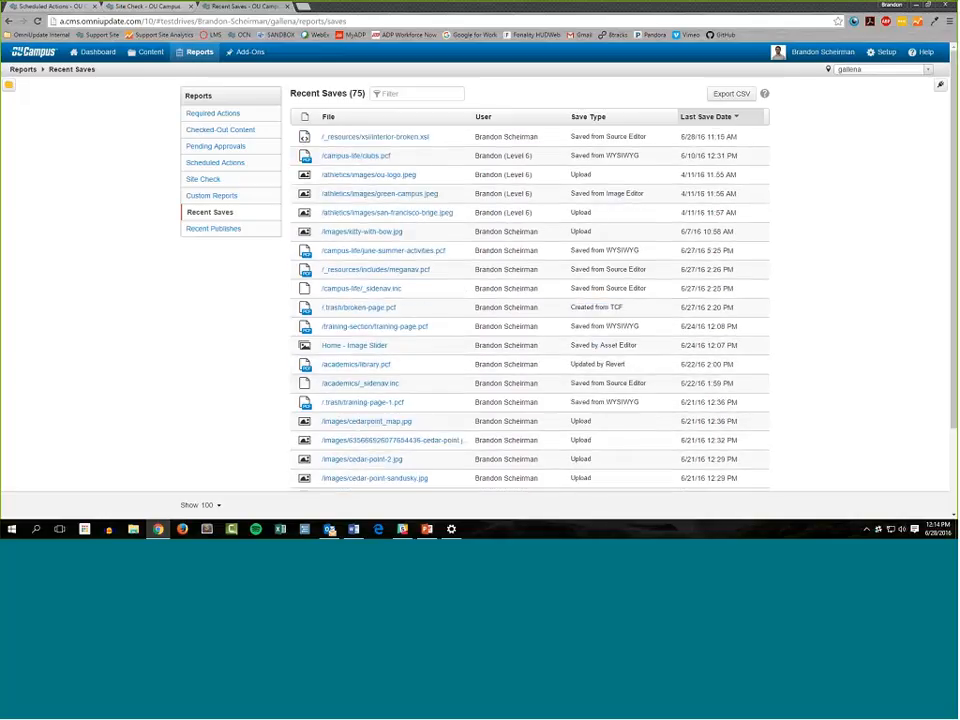
pyautogui.click(520, 121)
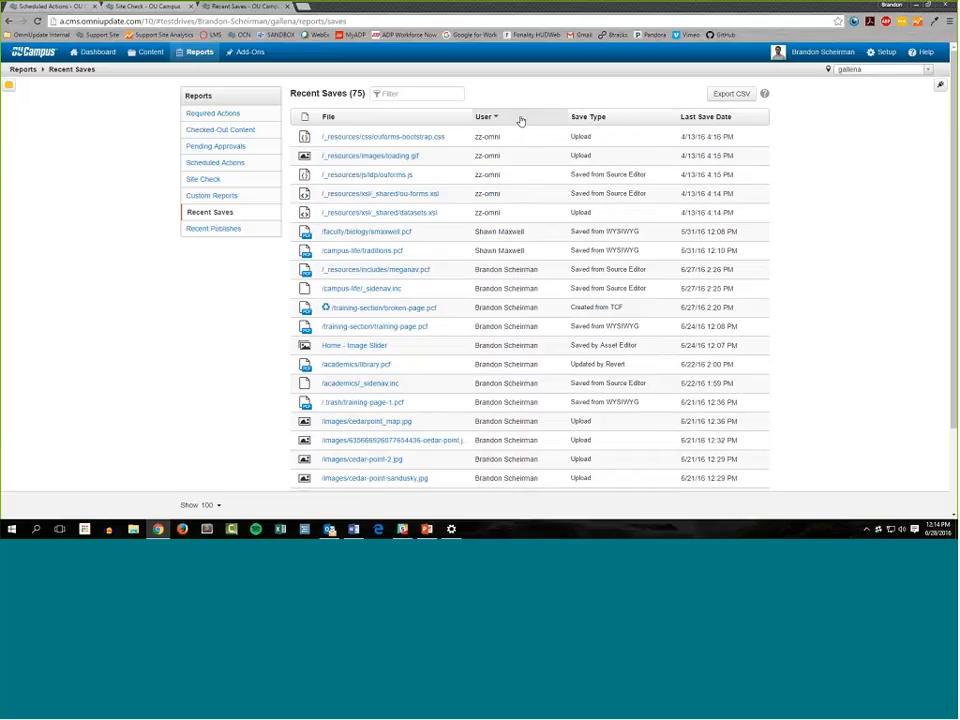
pyautogui.click(520, 121)
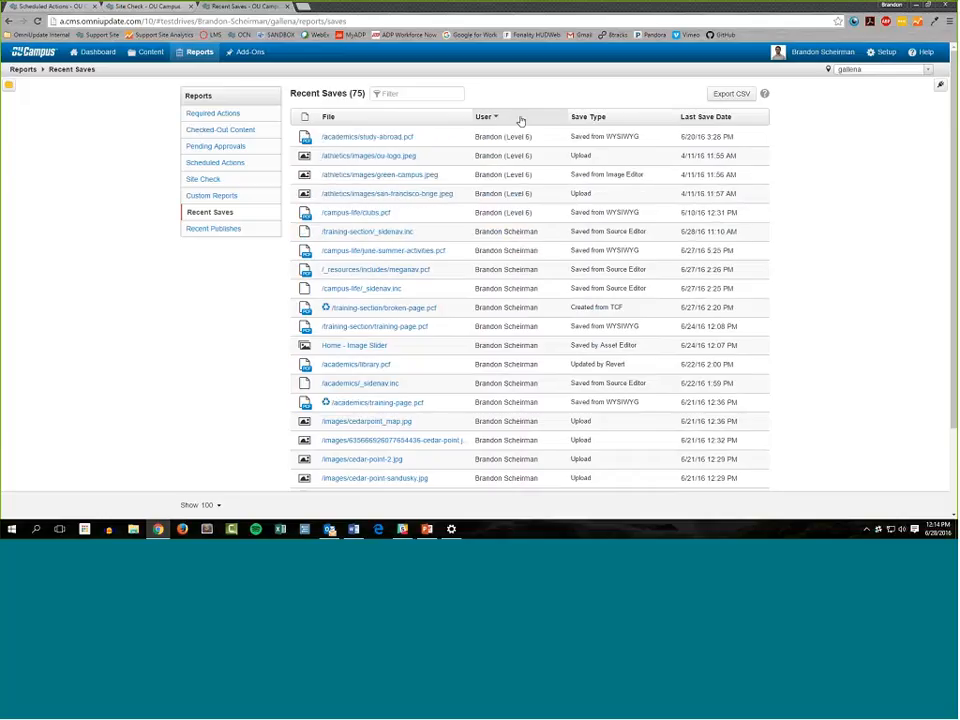
# Sort the Recent Saves report by Last Save Date with the oldest saves first
pyautogui.click(698, 128)
pyautogui.click(708, 120)
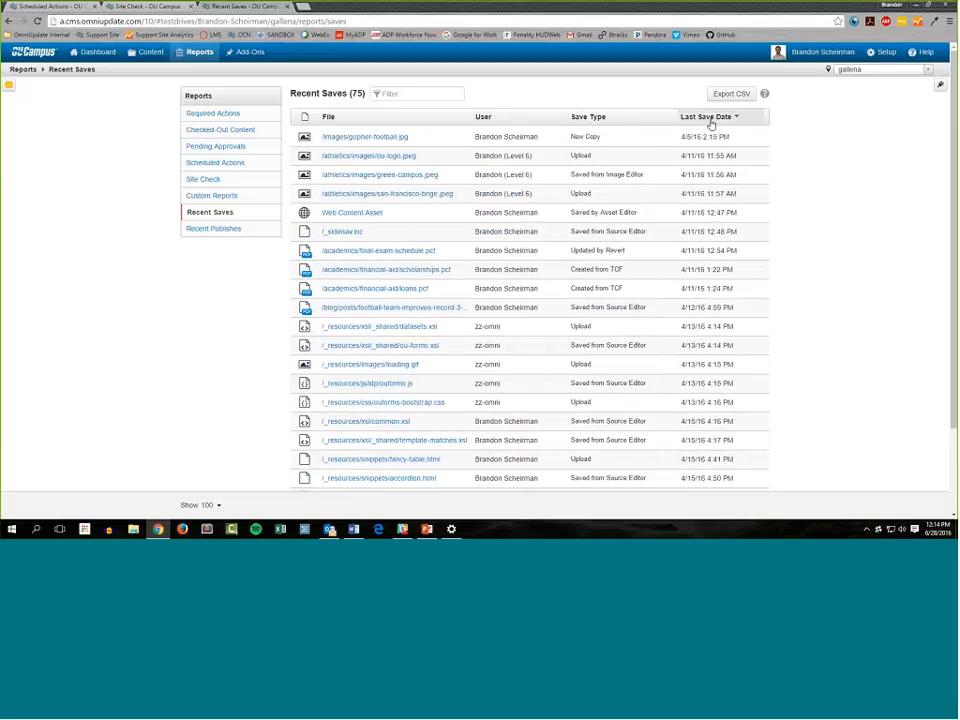
pyautogui.click(712, 122)
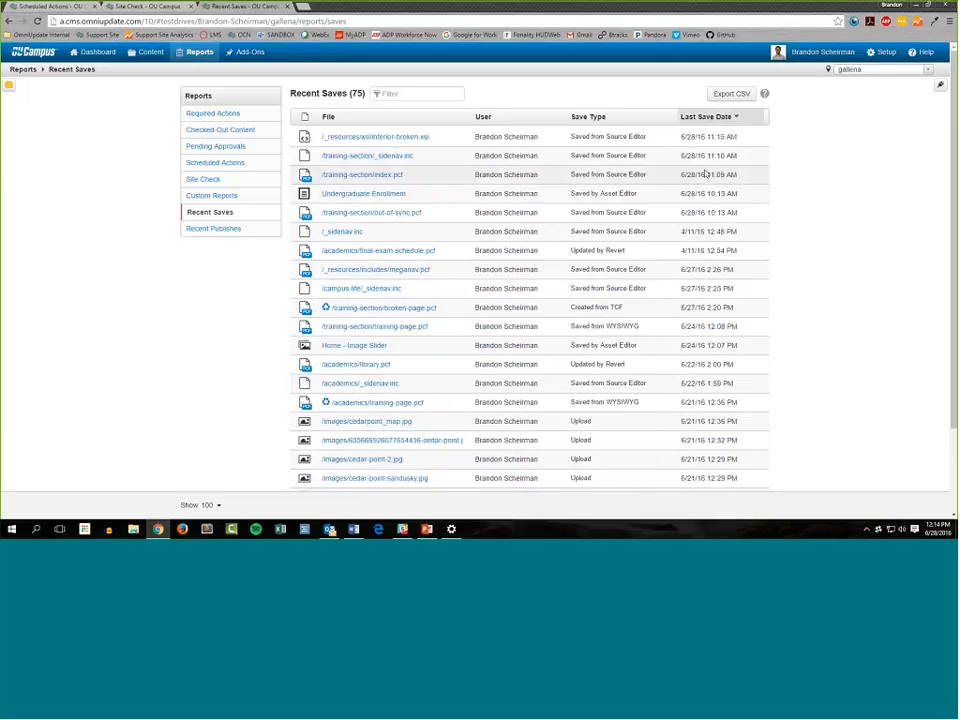
pyautogui.click(718, 121)
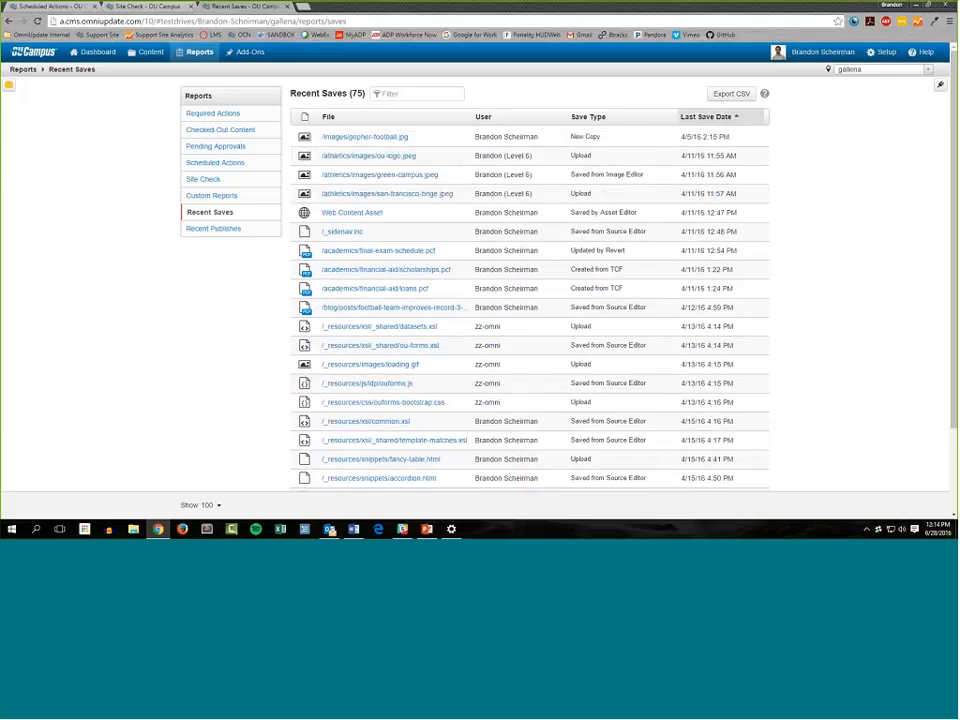
# Open the Recent Publishes report and examine its Publish Type values down to the recycled /.trash/broken-page.pcf entry
pyautogui.click(229, 233)
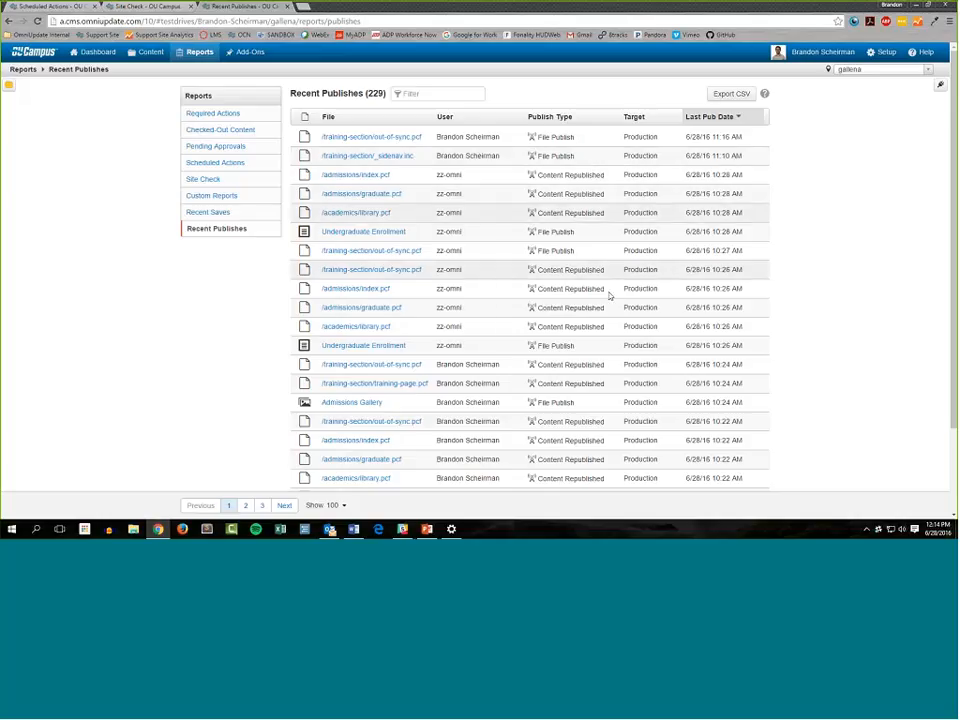
pyautogui.scroll(-5, 566, 340)
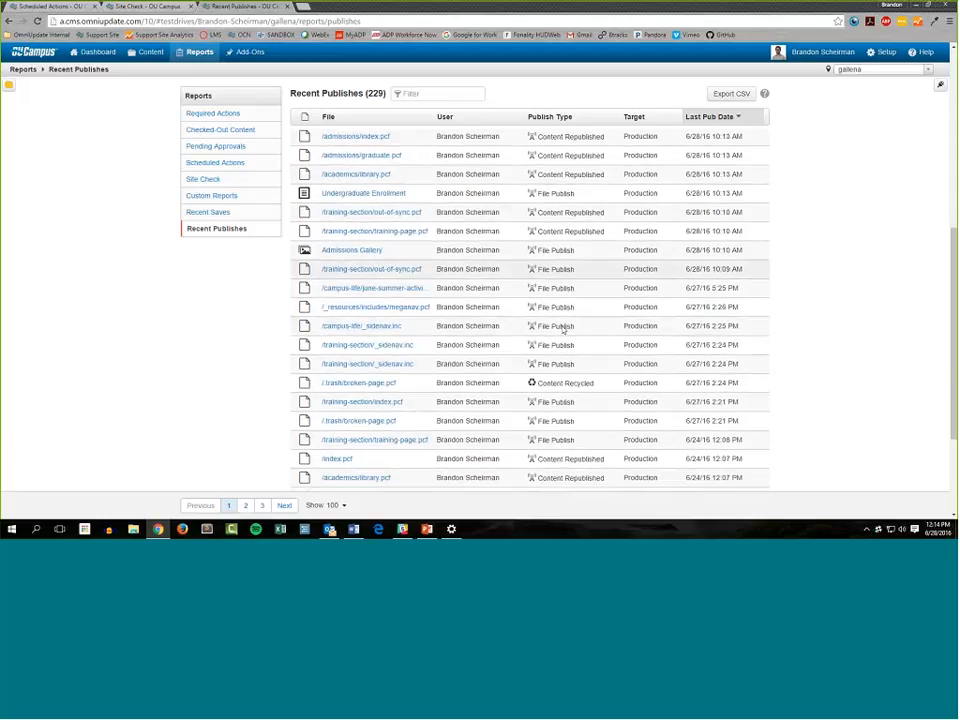
pyautogui.scroll(-2, 564, 328)
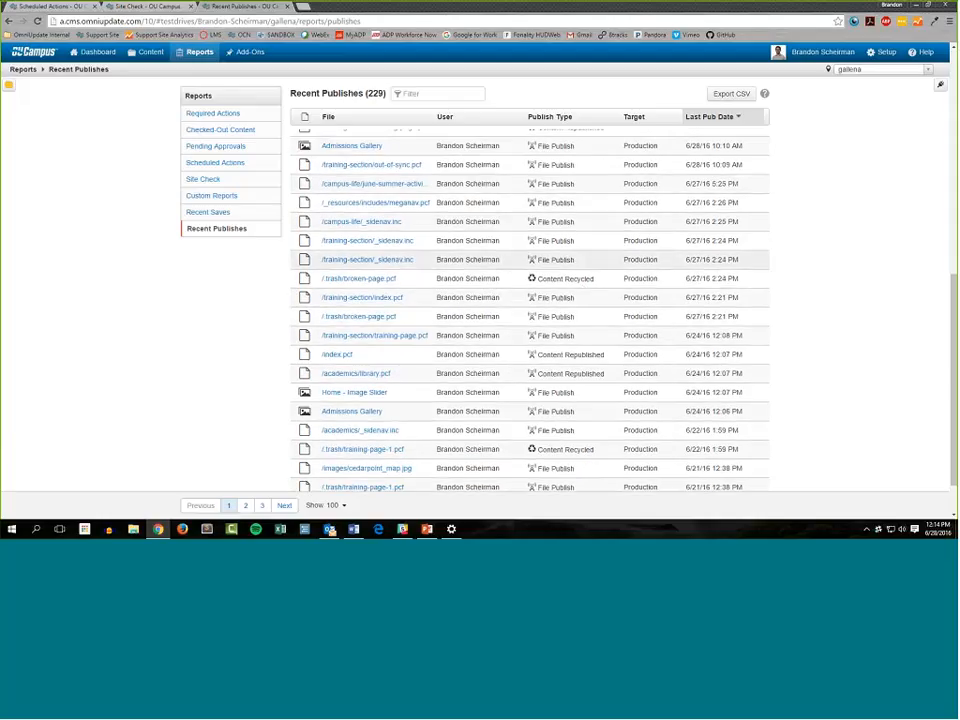
pyautogui.moveTo(595, 279); pyautogui.dragTo(521, 281)
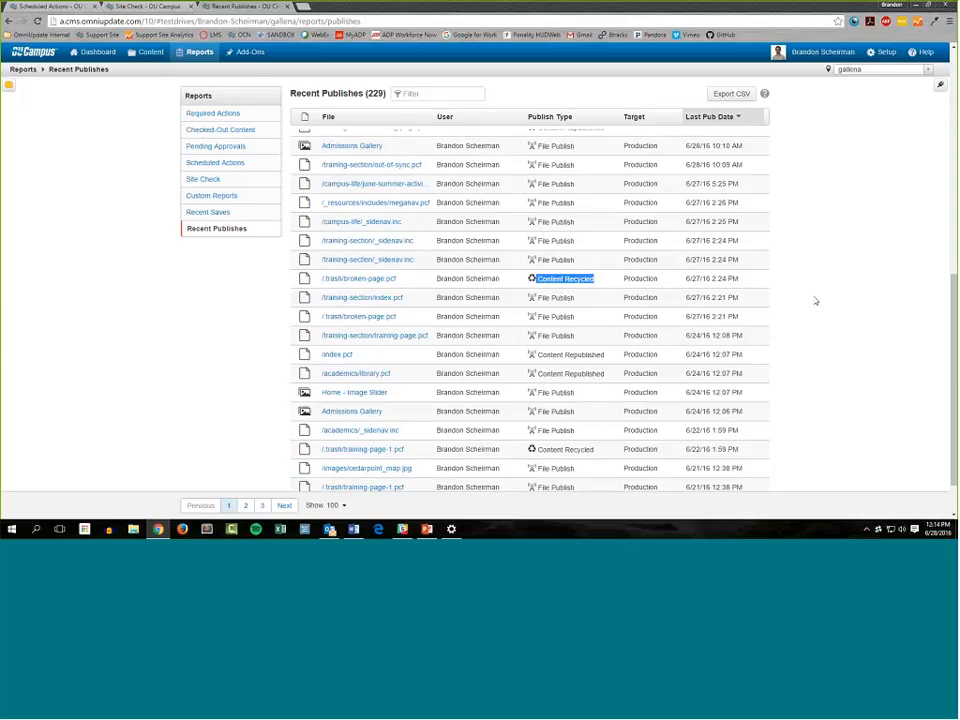
pyautogui.click(604, 281)
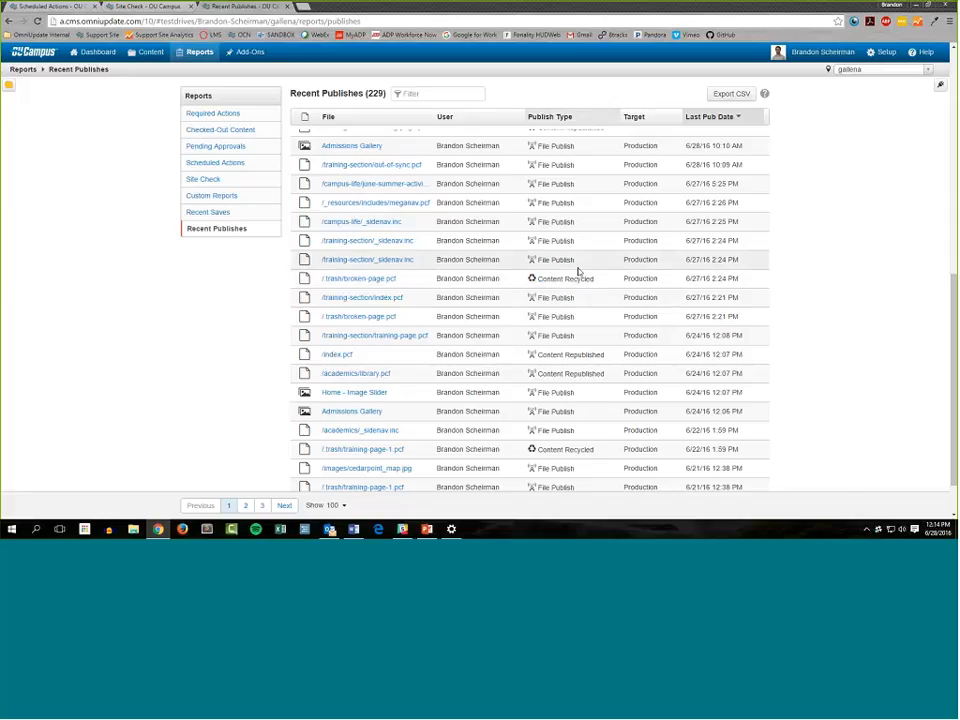
# Sort the Recent Publishes report in ascending order by User, Publish Type, Last Pub Date and finally File
pyautogui.scroll(15, 579, 272)
pyautogui.click(486, 122)
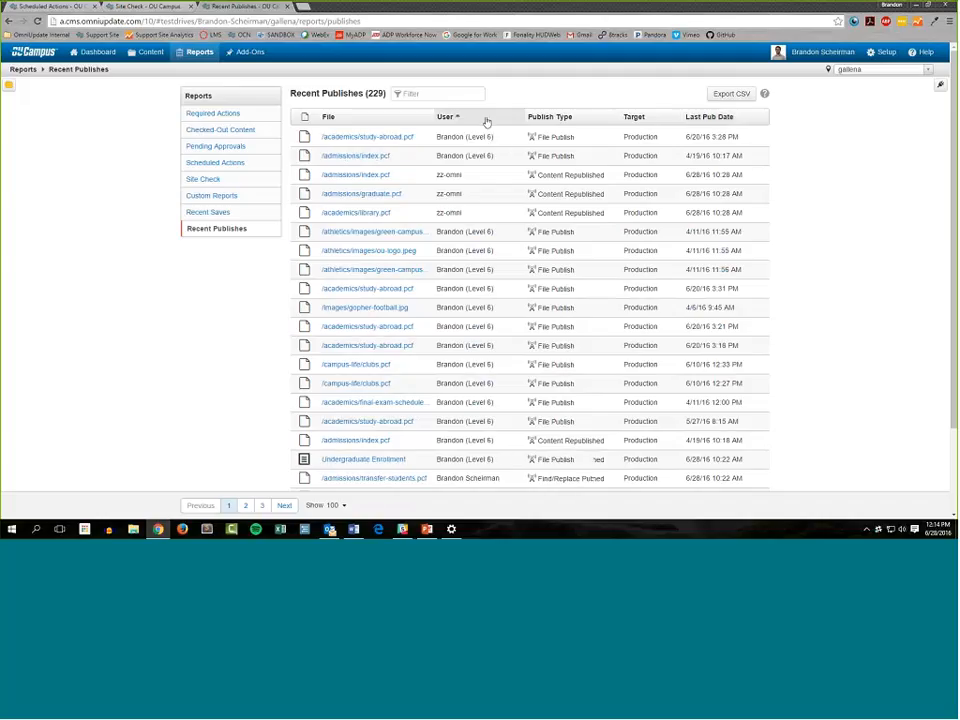
pyautogui.click(585, 110)
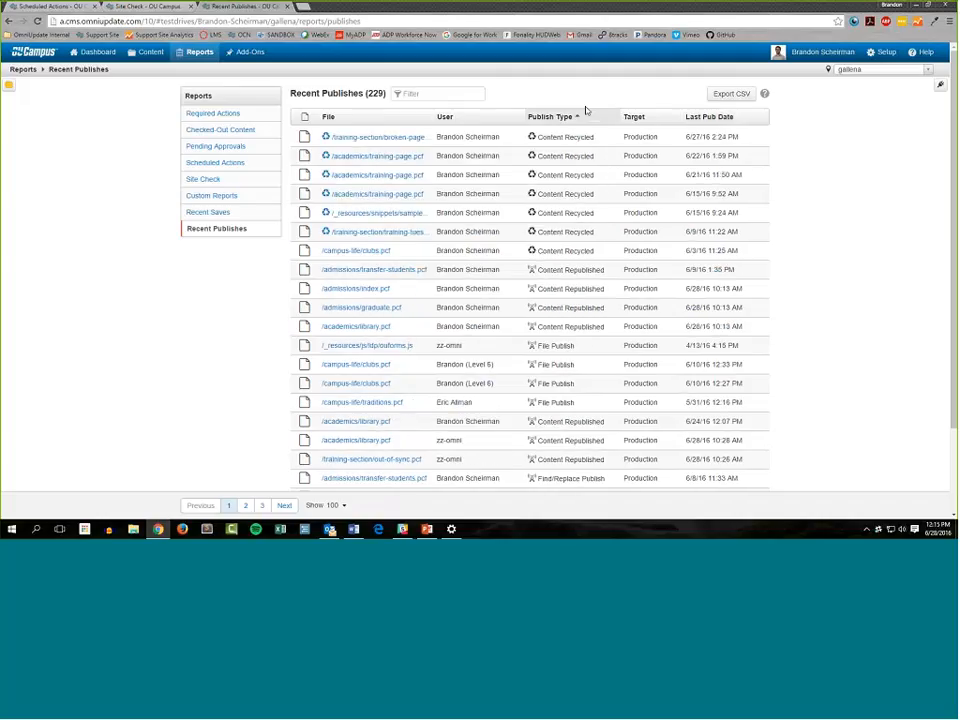
pyautogui.click(712, 116)
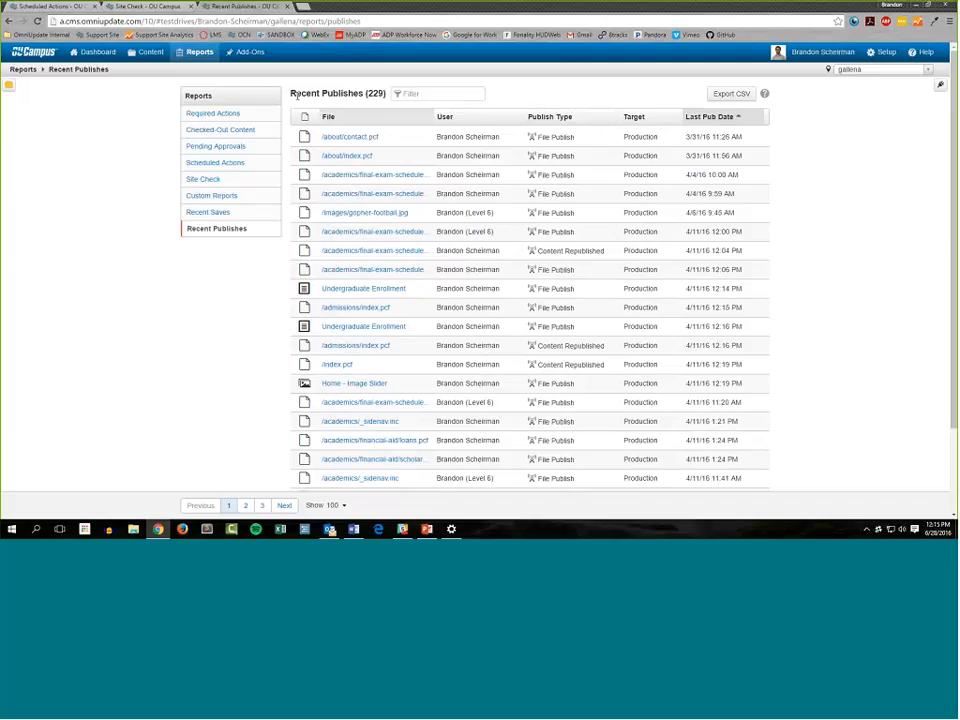
pyautogui.click(328, 116)
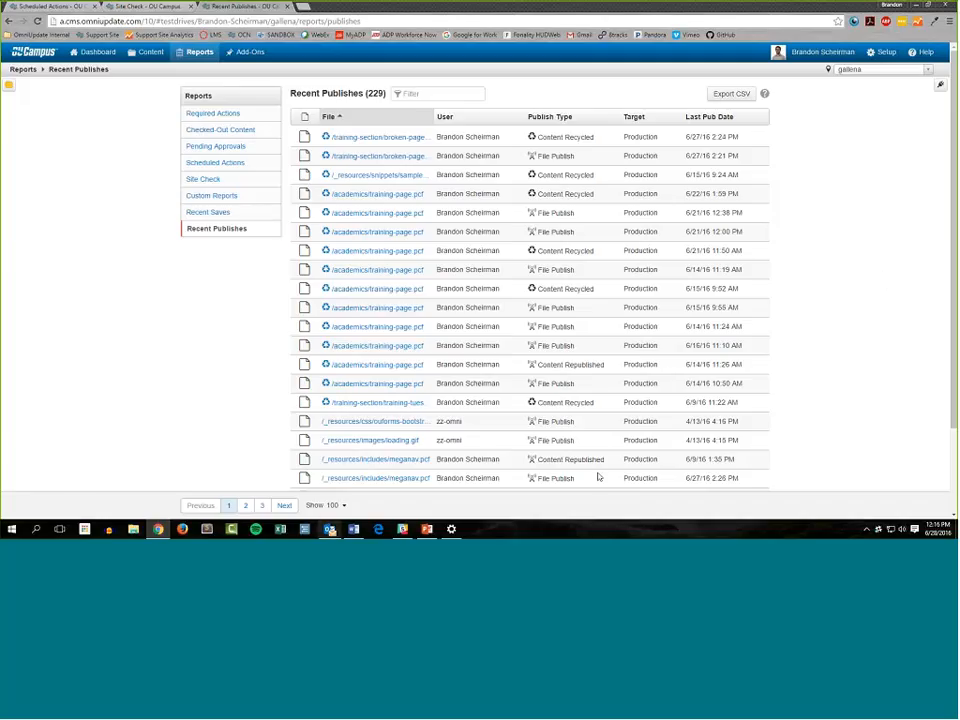
# Switch to the June Training Tuesday slides in PowerPoint and start the slide show from the Q&A slide
pyautogui.click(427, 529)
pyautogui.click(97, 487)
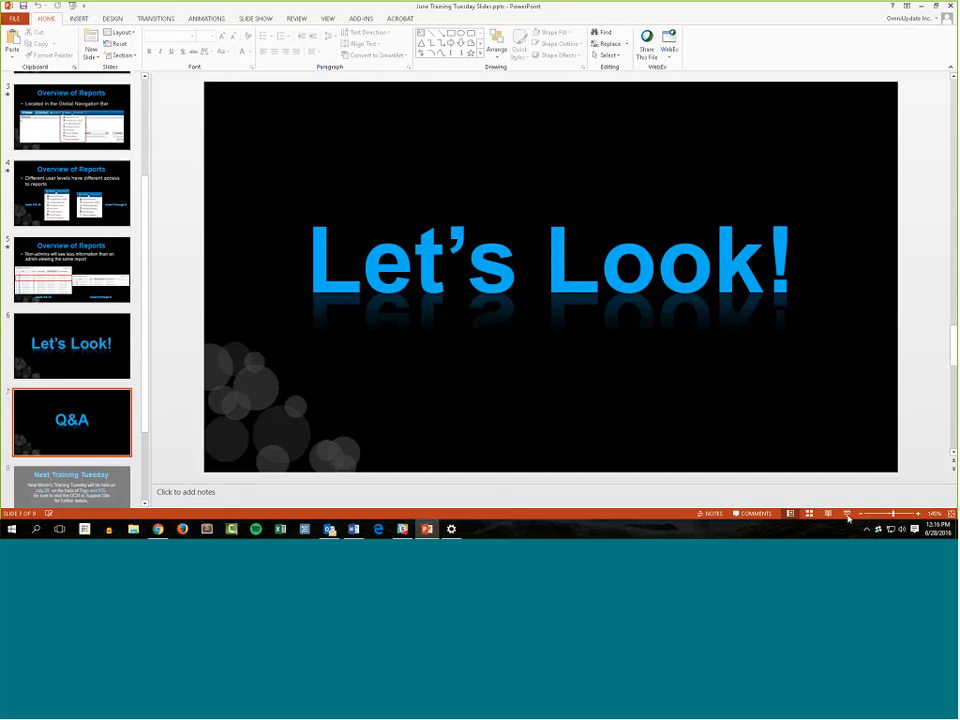
pyautogui.click(847, 514)
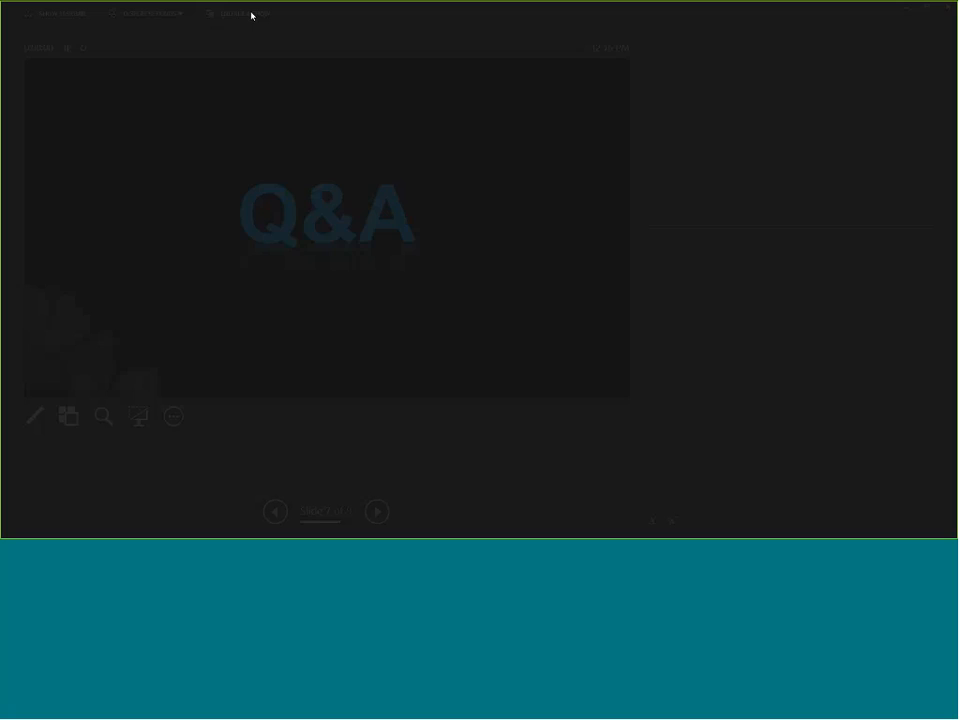
# Swap the presenter view for the full-screen slide show on this display, and advance to the Next Training Tuesday slide
pyautogui.click(150, 13)
pyautogui.click(180, 51)
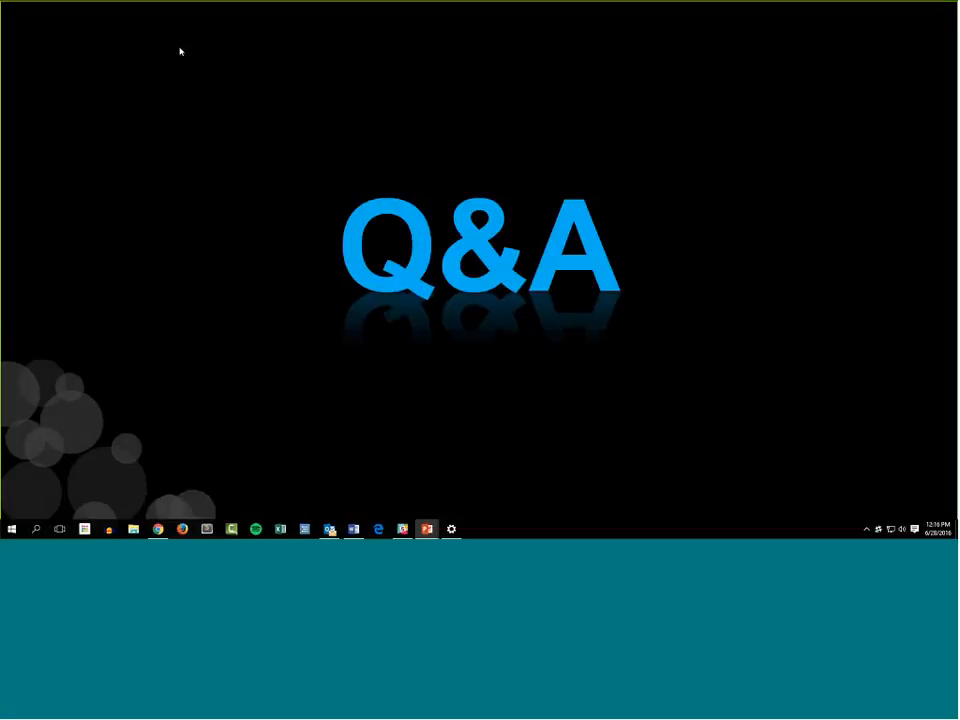
pyautogui.click(866, 315)
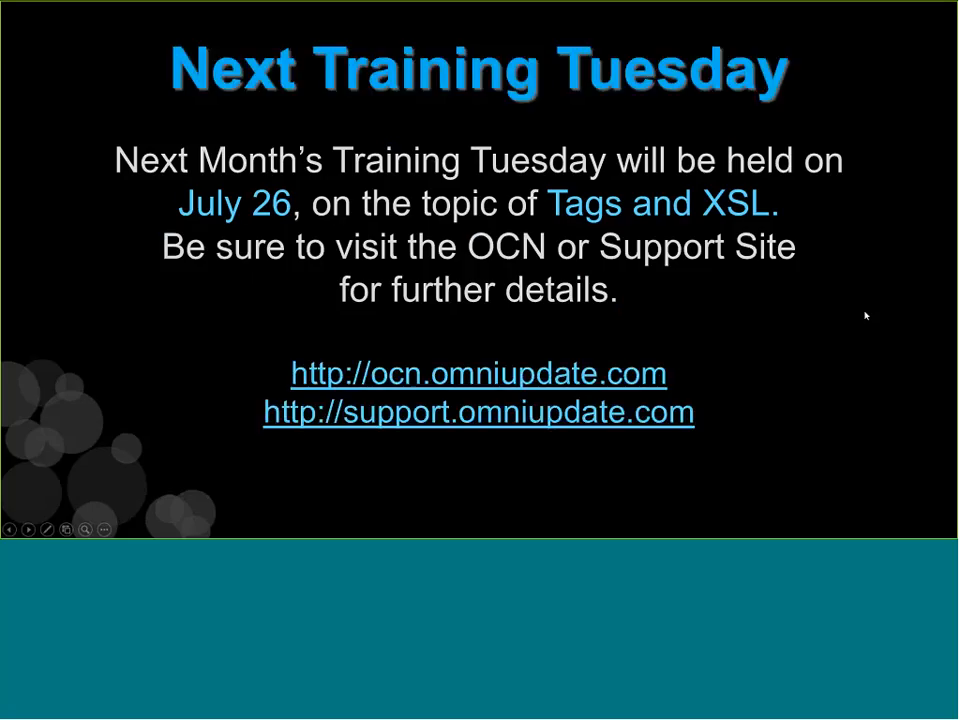